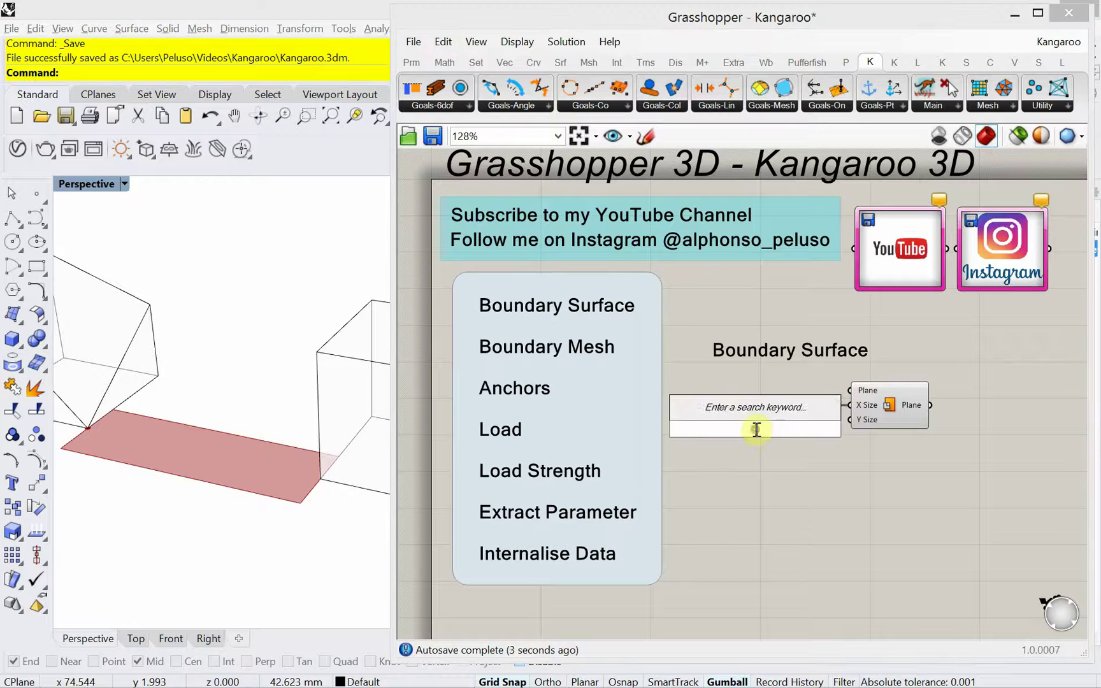
Add a number slider set to 30 and connect it to the plane component's Y Size input
text(30)
key(Return)
mouse_move(830, 428)
mouse_down()
mouse_move(836, 436)
mouse_move(851, 420)
mouse_up()
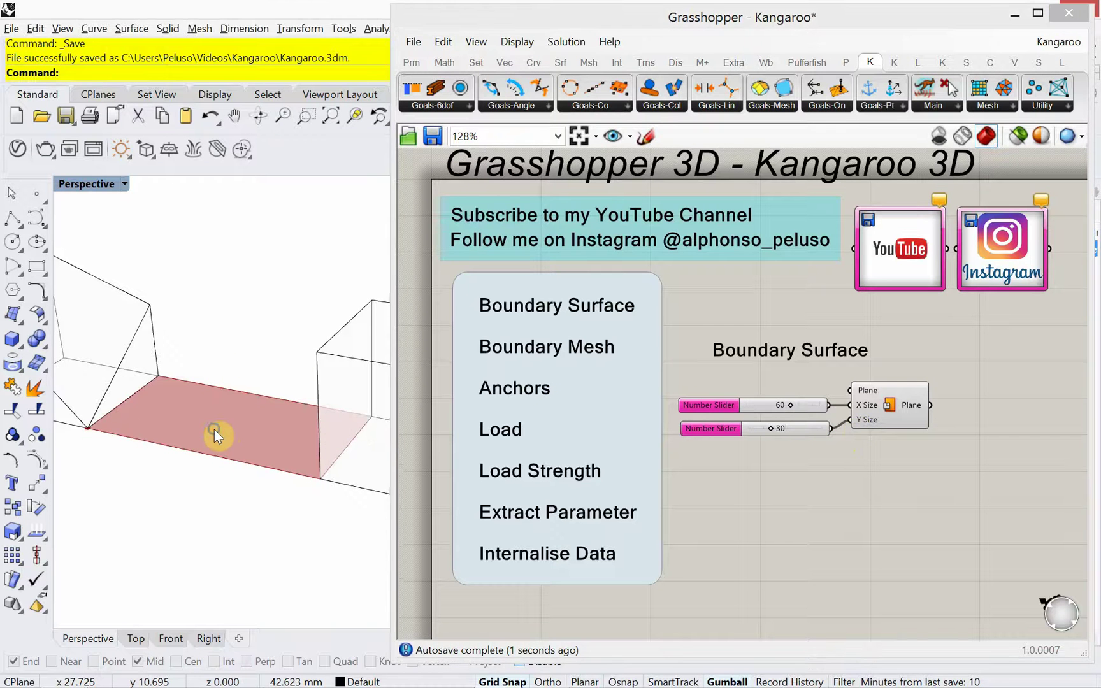
mouse_move(214, 429)
right_down()
mouse_move(214, 459)
mouse_move(209, 439)
right_up()
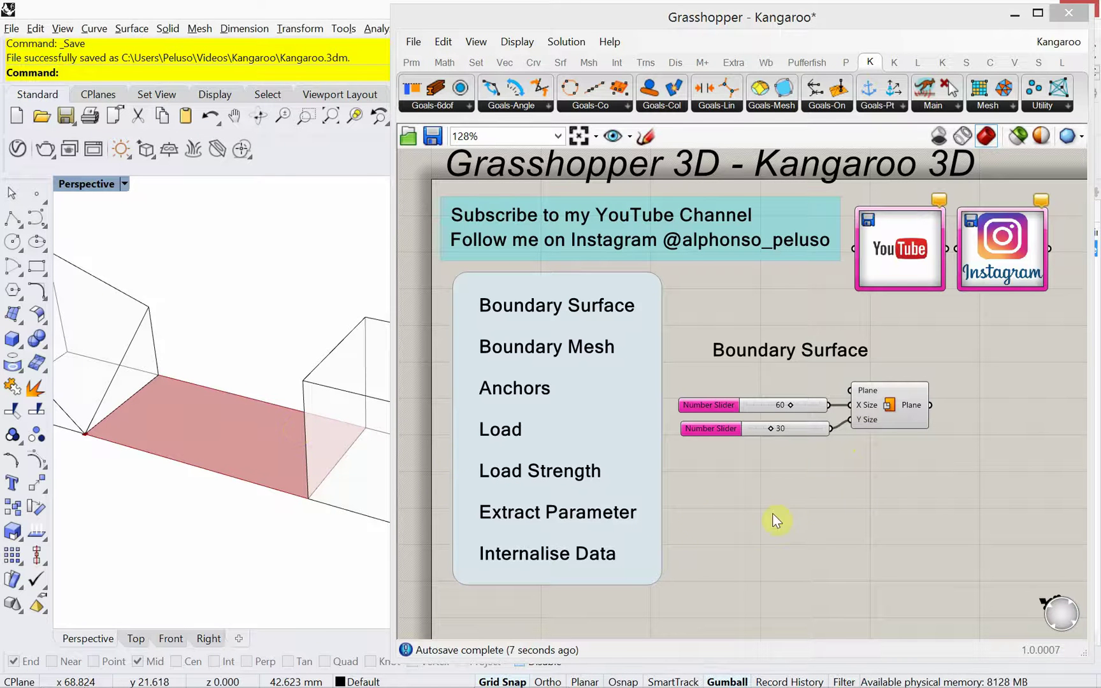
Copy the "Boundary Mesh" text from the topic list scribble, leaving the list unchanged
double_click(552, 346)
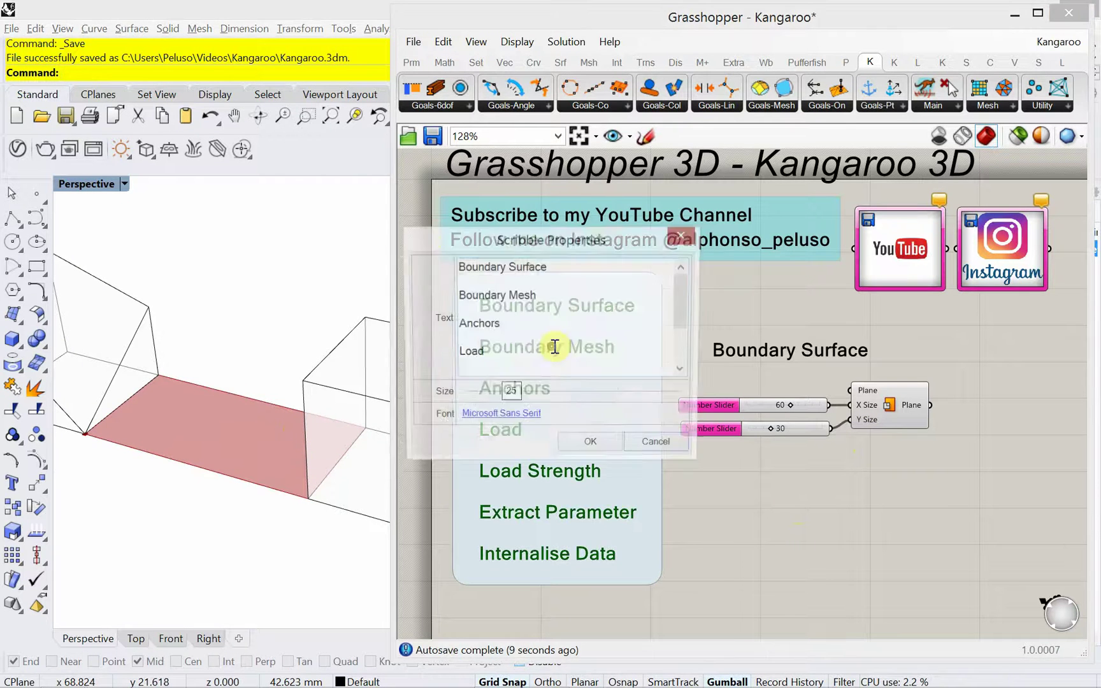
drag(553, 299, 425, 270)
click(542, 303)
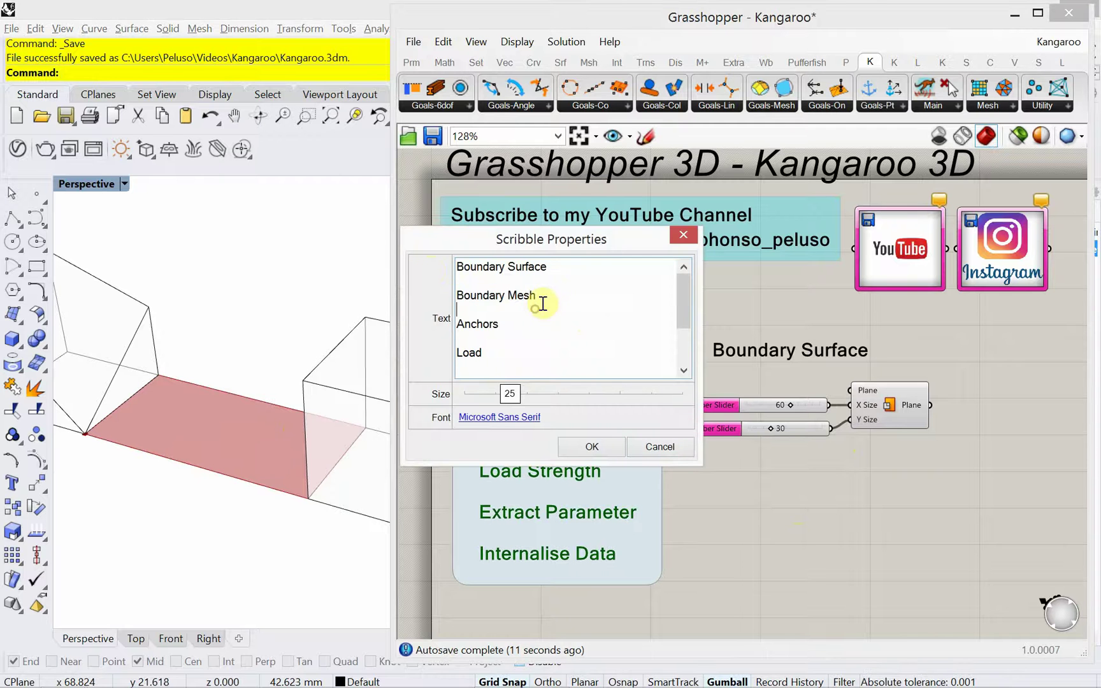
drag(542, 299, 456, 295)
key(ctrl+c)
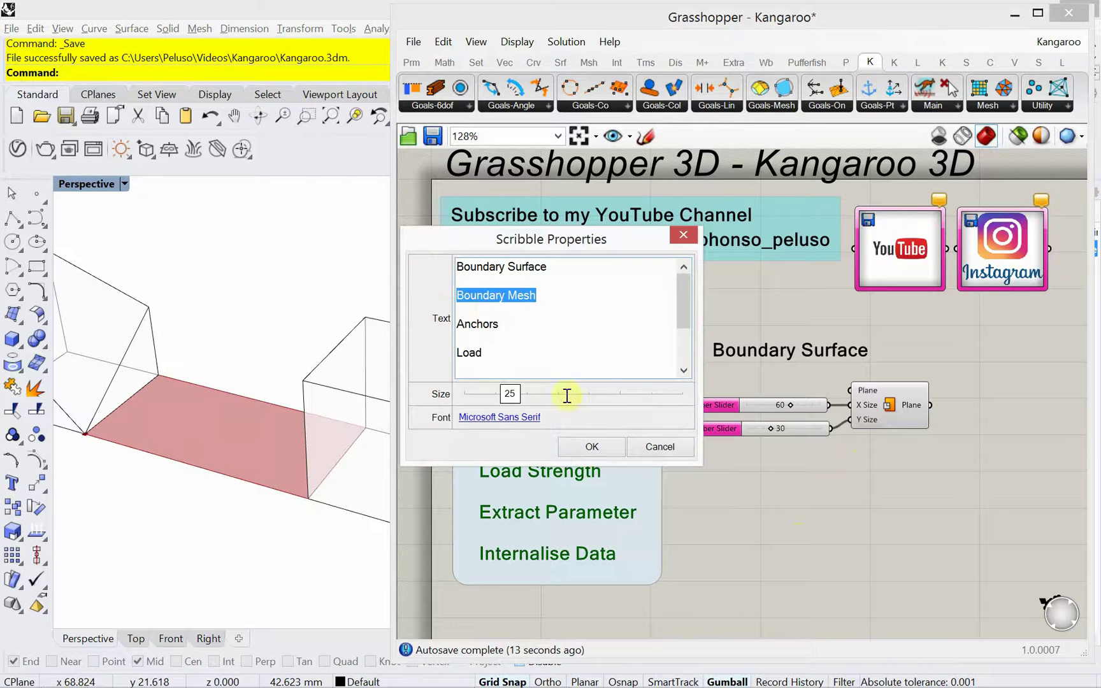
click(580, 439)
Add a Scribble label reading "Boundary Mesh" and place it beyond the plane component, slightly below its level
right_drag(921, 542, 811, 533)
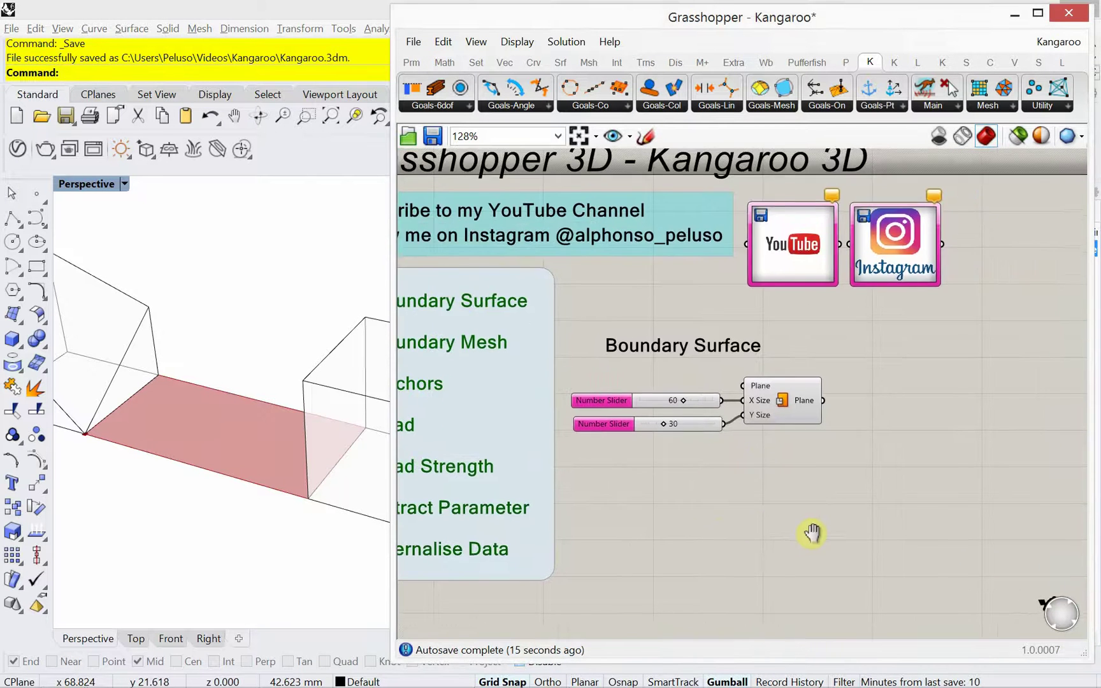
double_click(771, 506)
text(sc)
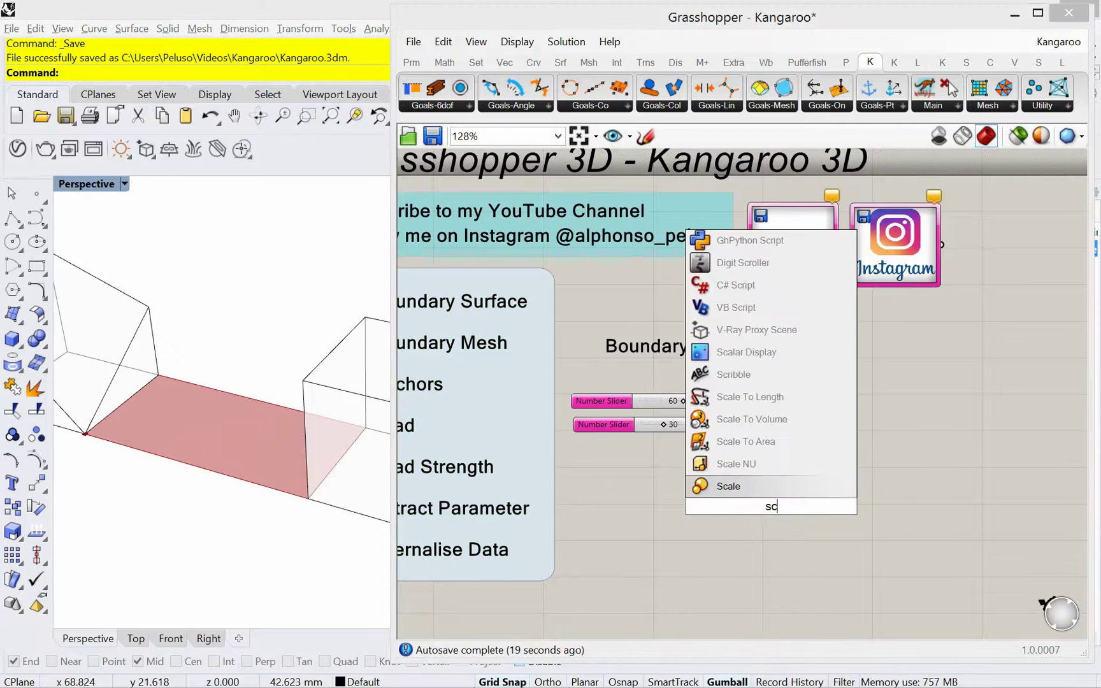
text(ri)
click(760, 484)
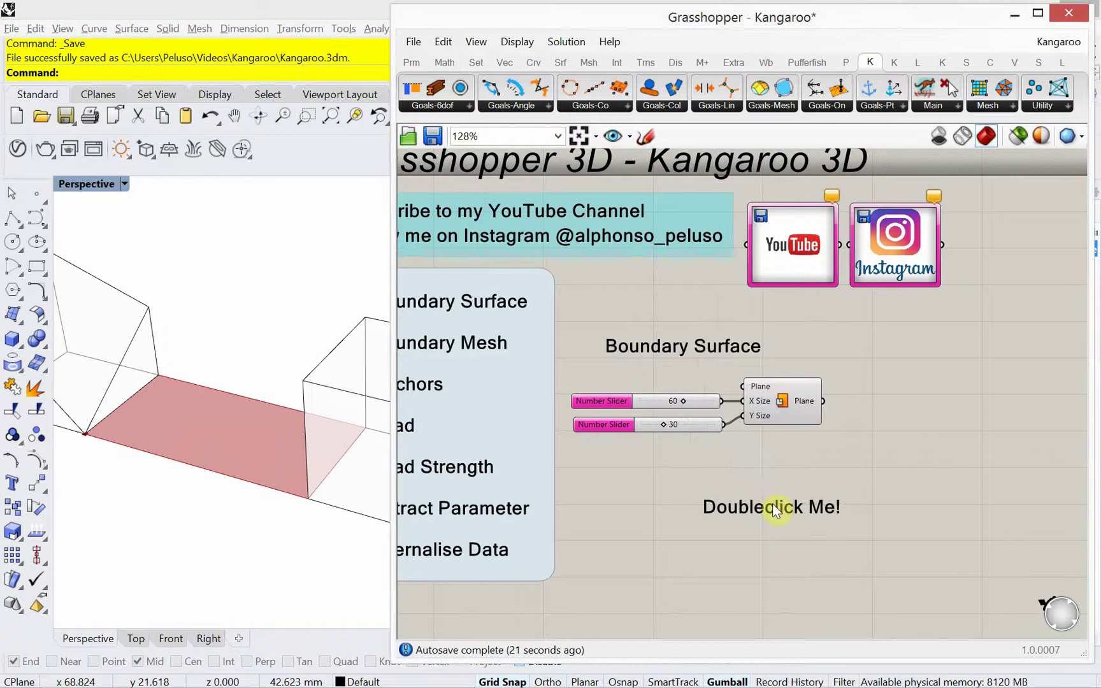
double_click(773, 503)
drag(768, 428, 663, 429)
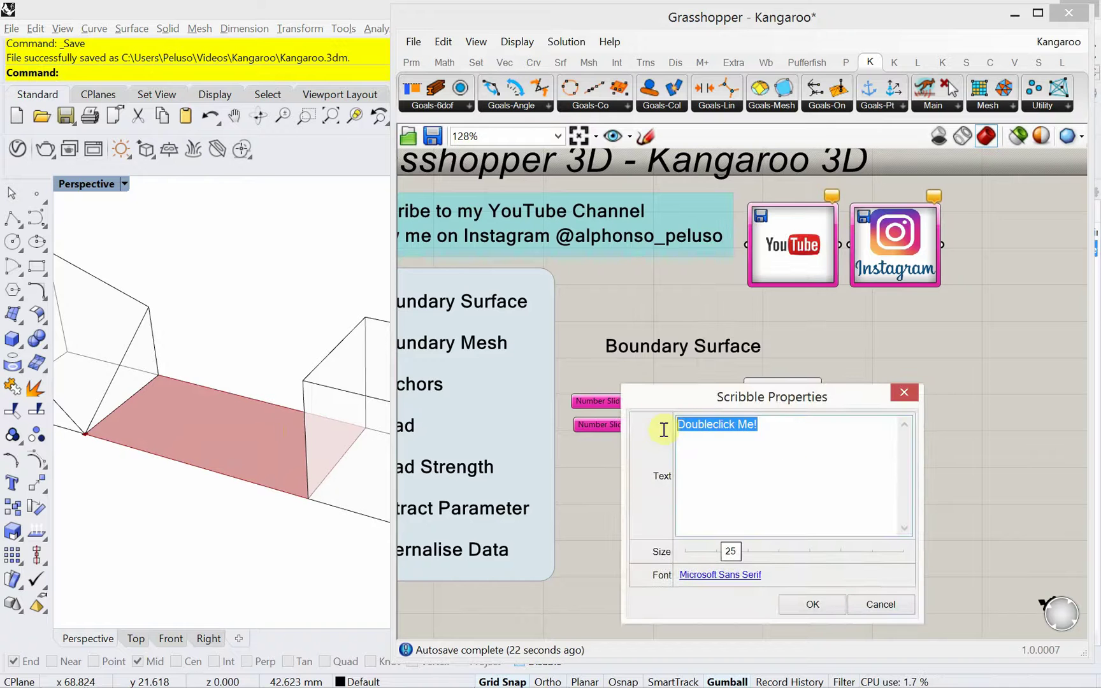
key(ctrl+v)
click(812, 602)
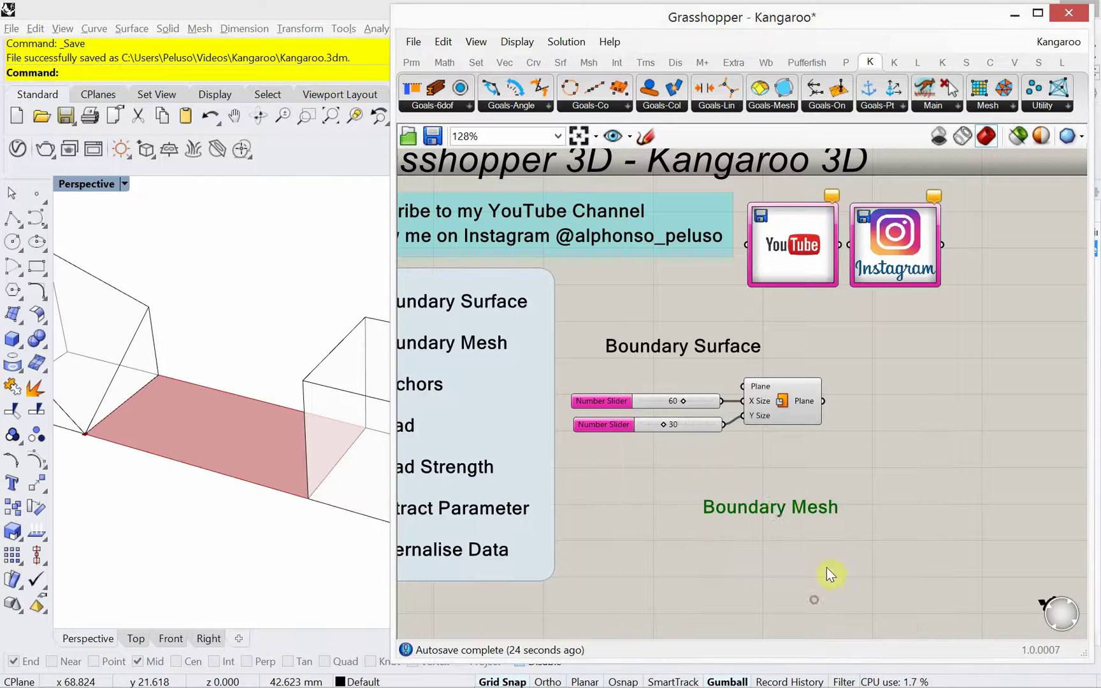
mouse_move(776, 505)
mouse_down()
mouse_move(907, 483)
mouse_move(953, 454)
mouse_up()
Add a Mesh Surface component under the Boundary Mesh label and connect the plane output to its Surface input
double_click(865, 508)
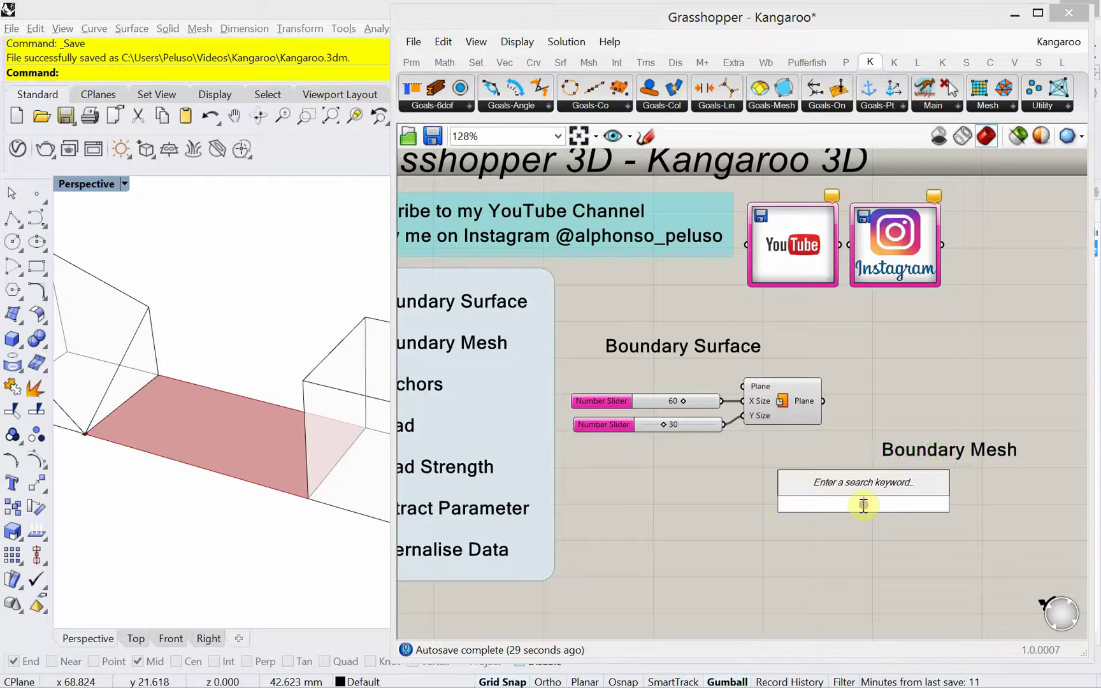
text(mesh)
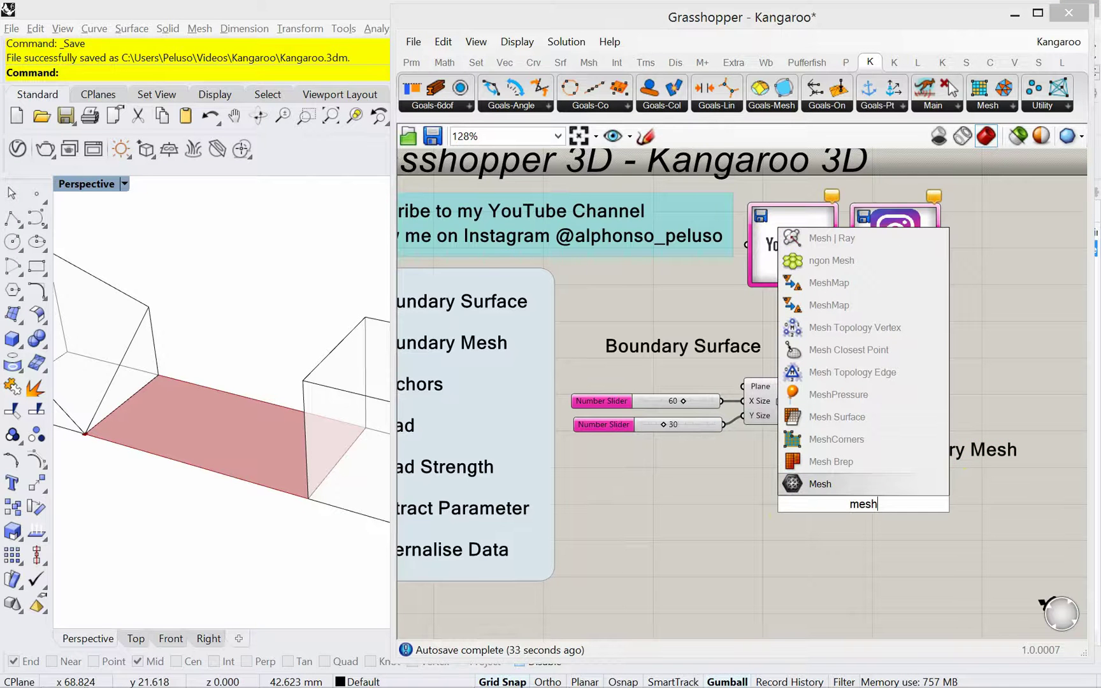
click(862, 419)
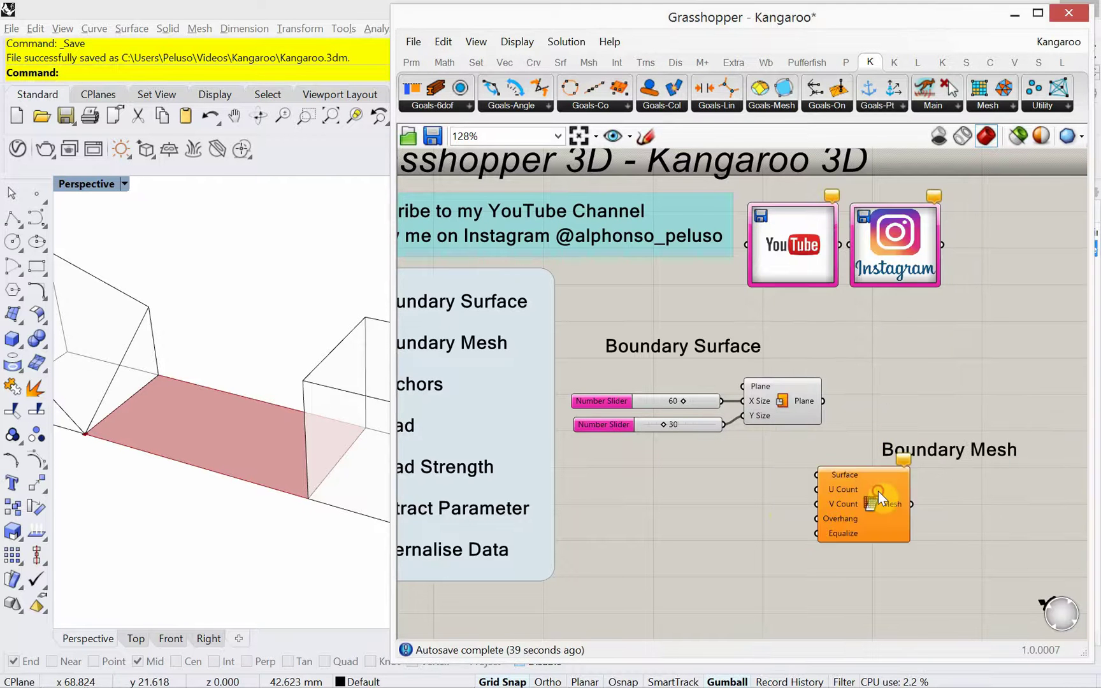
drag(878, 492, 953, 495)
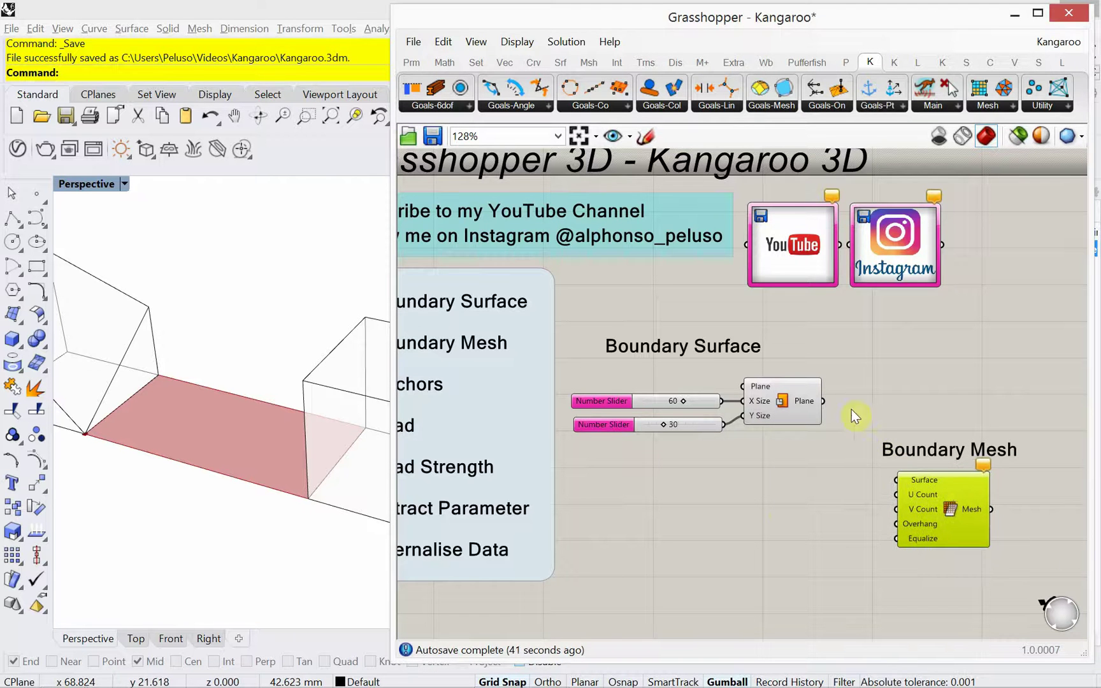
drag(824, 400, 960, 476)
click(955, 482)
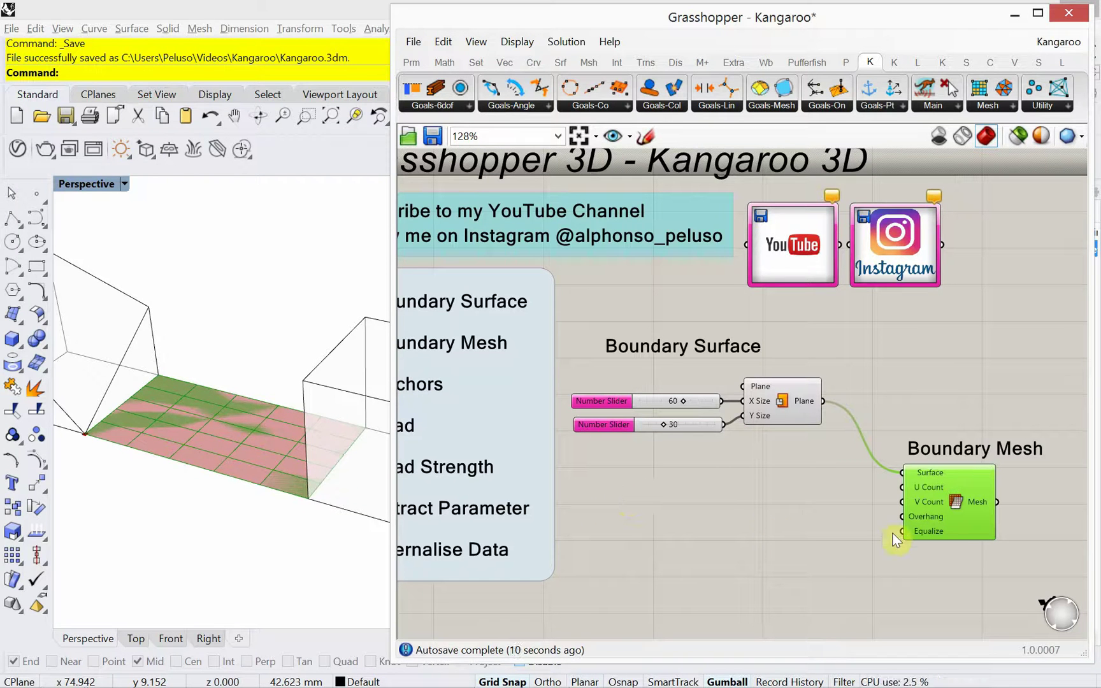
Add a number slider set to 12 and connect it to both U Count and V Count of the Mesh Surface component
mouse_move(924, 499)
double_click(804, 511)
text(12)
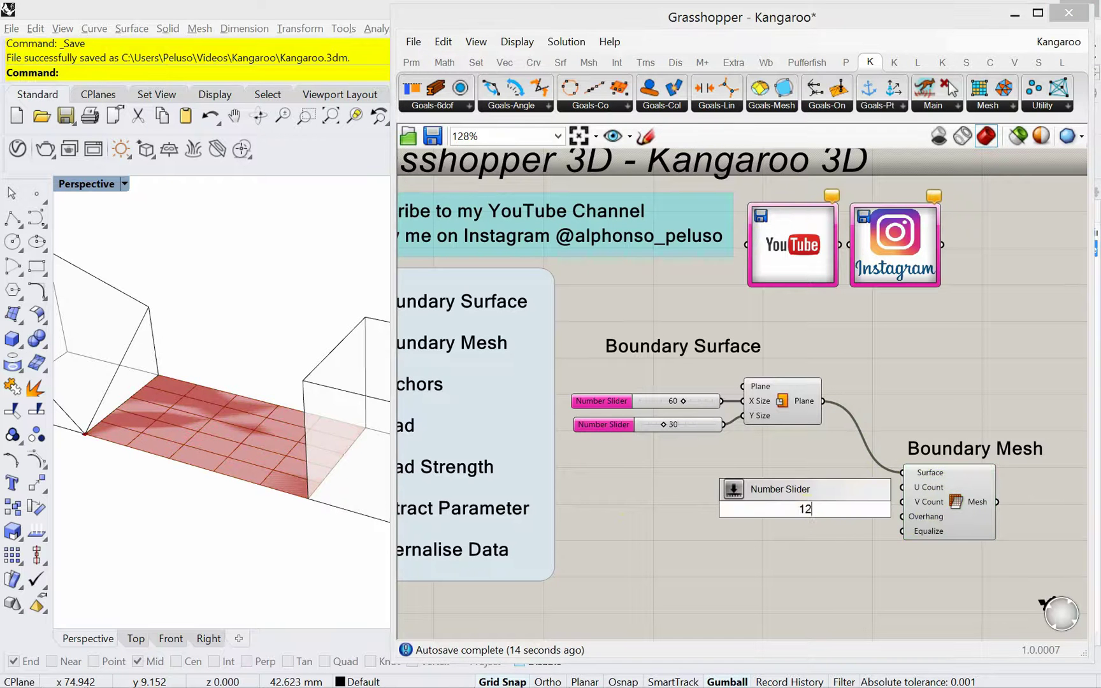
key(Return)
drag(847, 515, 901, 502)
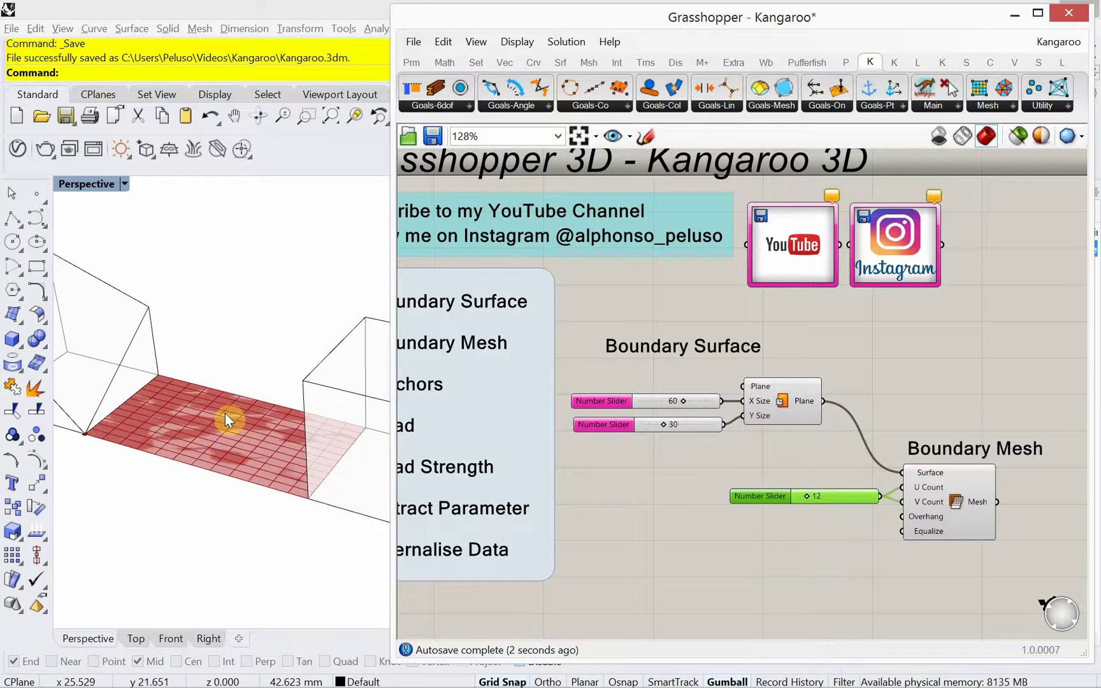
Turn off the viewport preview of the plane component under Boundary Surface
click(782, 419)
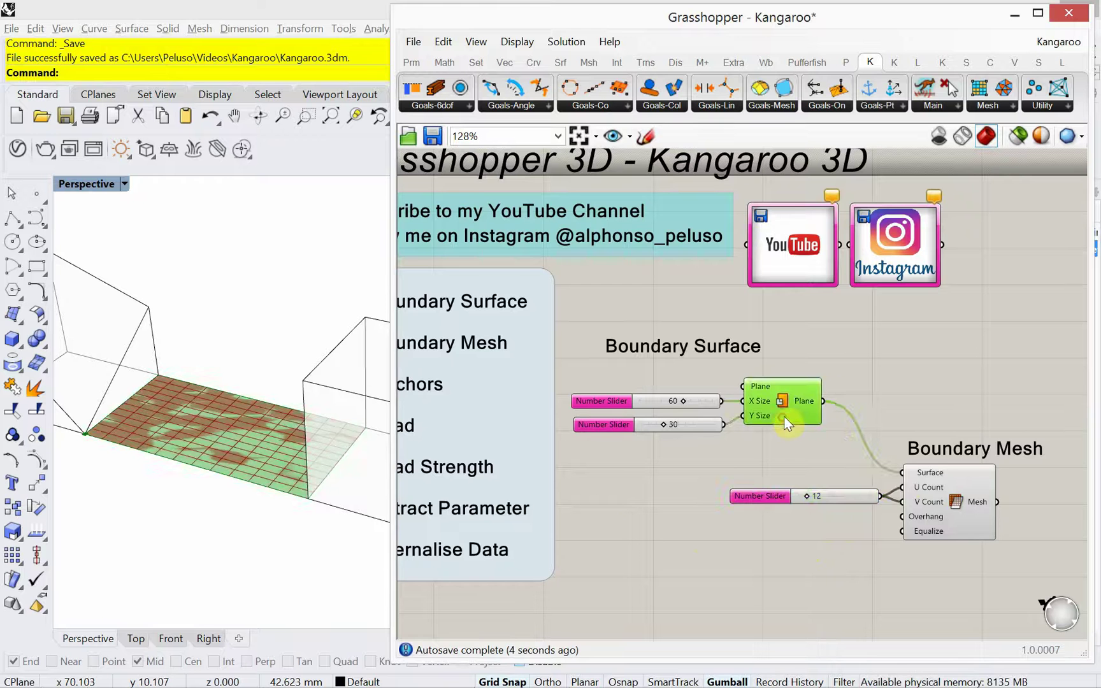
right_click(838, 365)
click(877, 391)
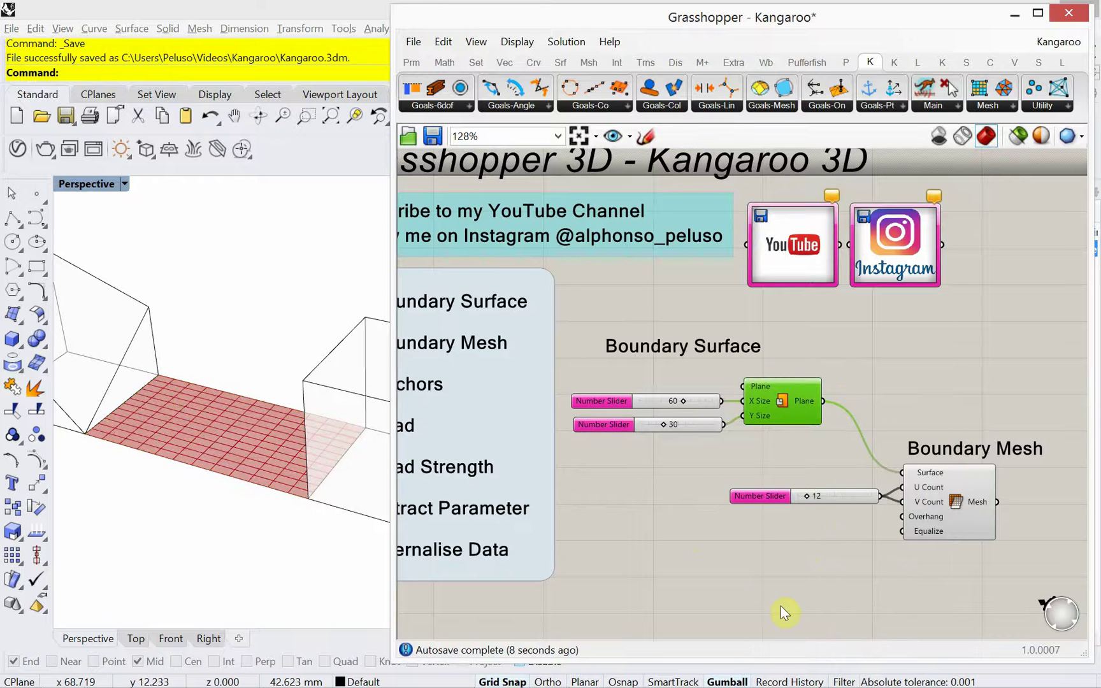
Move the Boundary Mesh label, its count slider and the Mesh Surface component together farther away from the plane component
right_drag(795, 588, 864, 568)
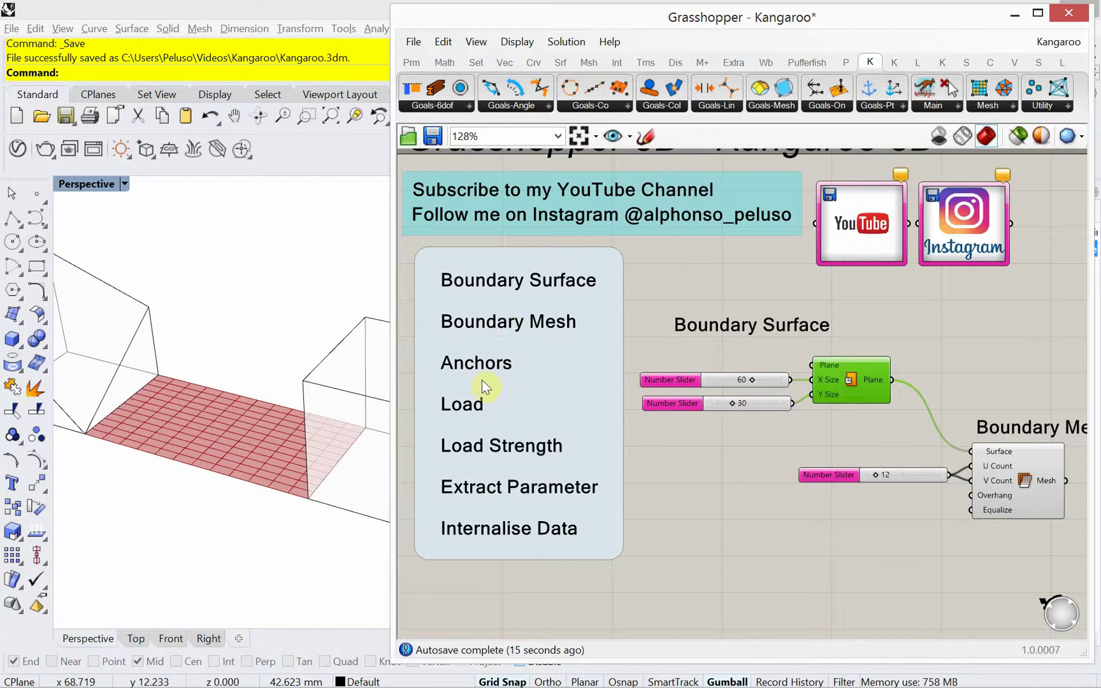
right_drag(810, 555, 741, 529)
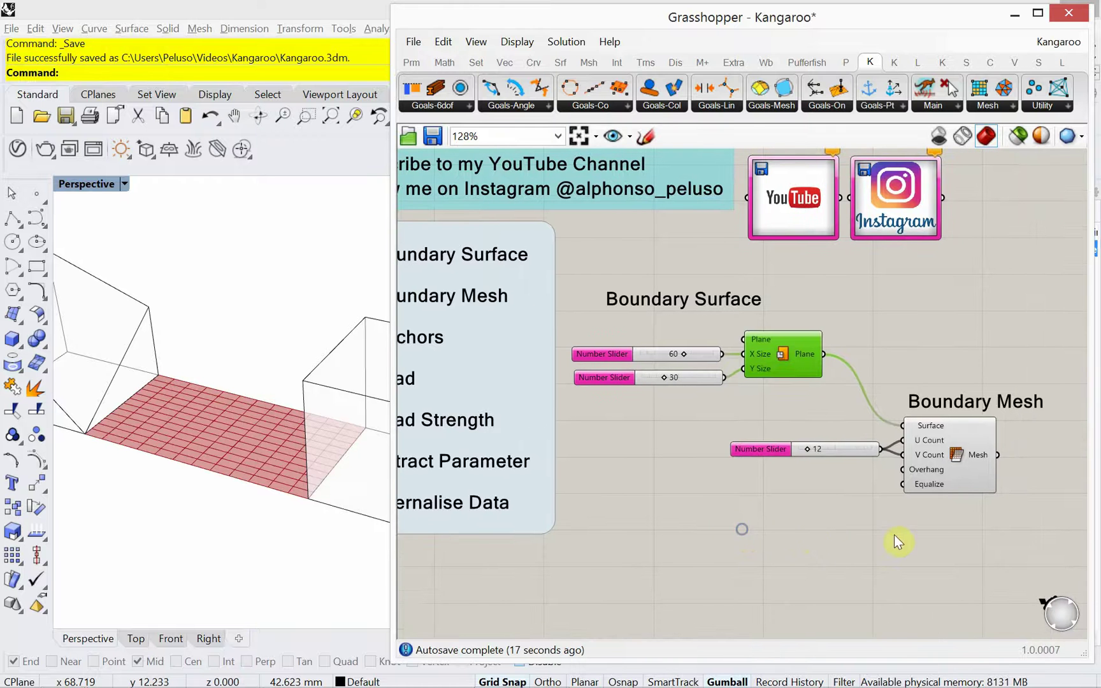
drag(953, 518, 857, 376)
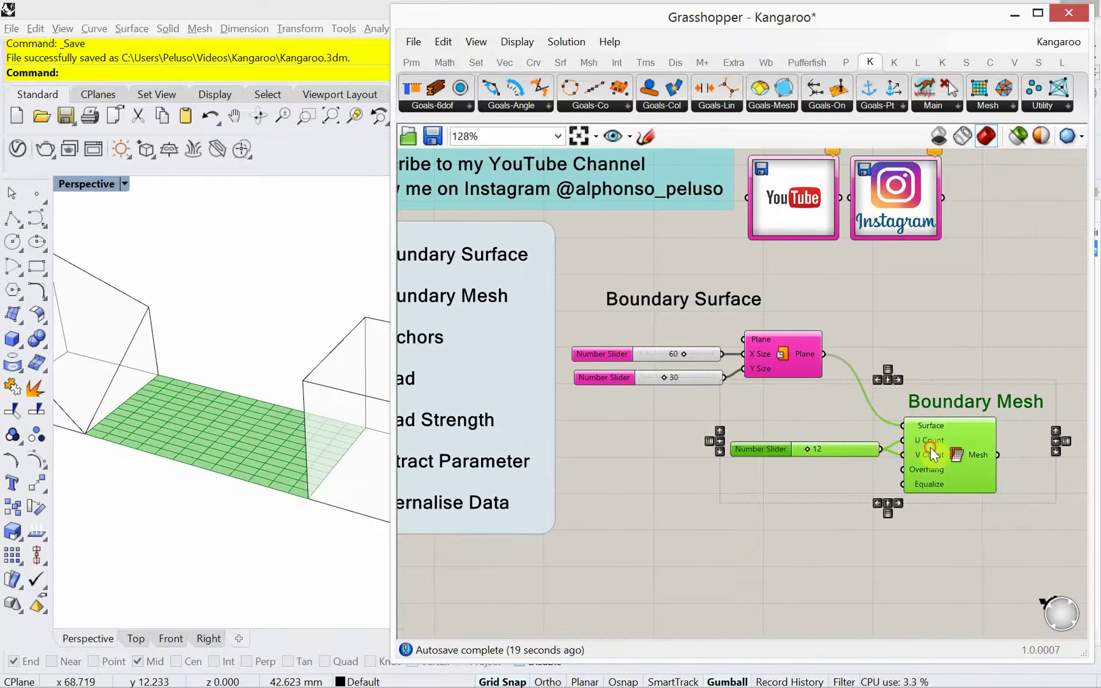
drag(930, 447, 1003, 448)
right_drag(869, 508, 782, 496)
click(737, 516)
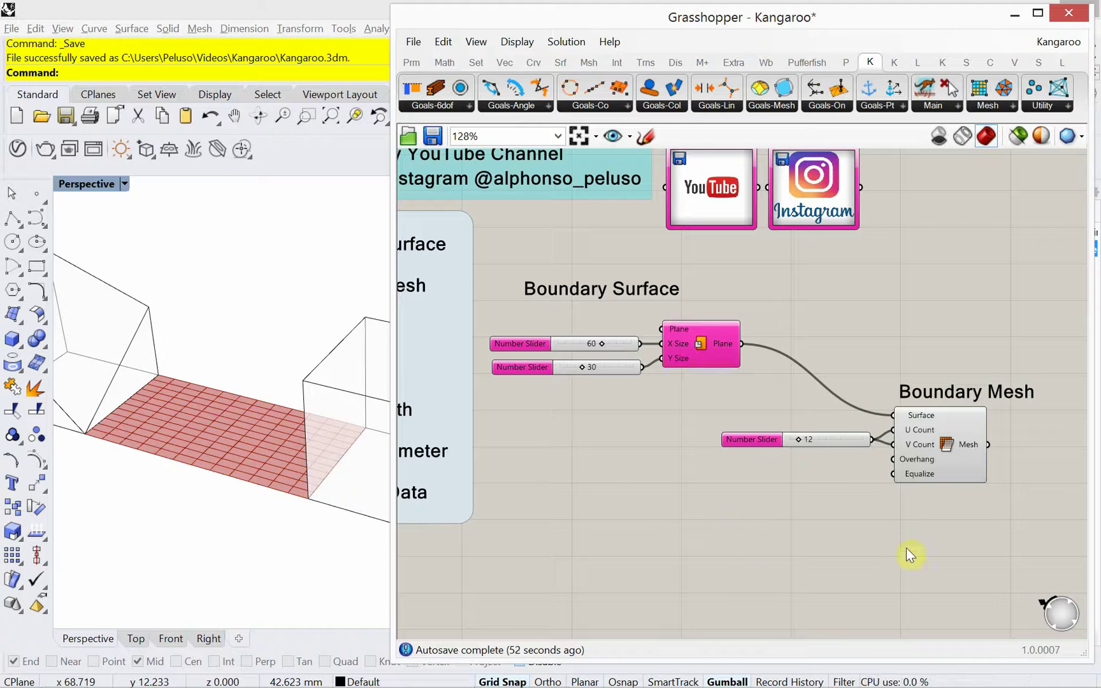
drag(949, 542, 822, 350)
drag(930, 450, 979, 447)
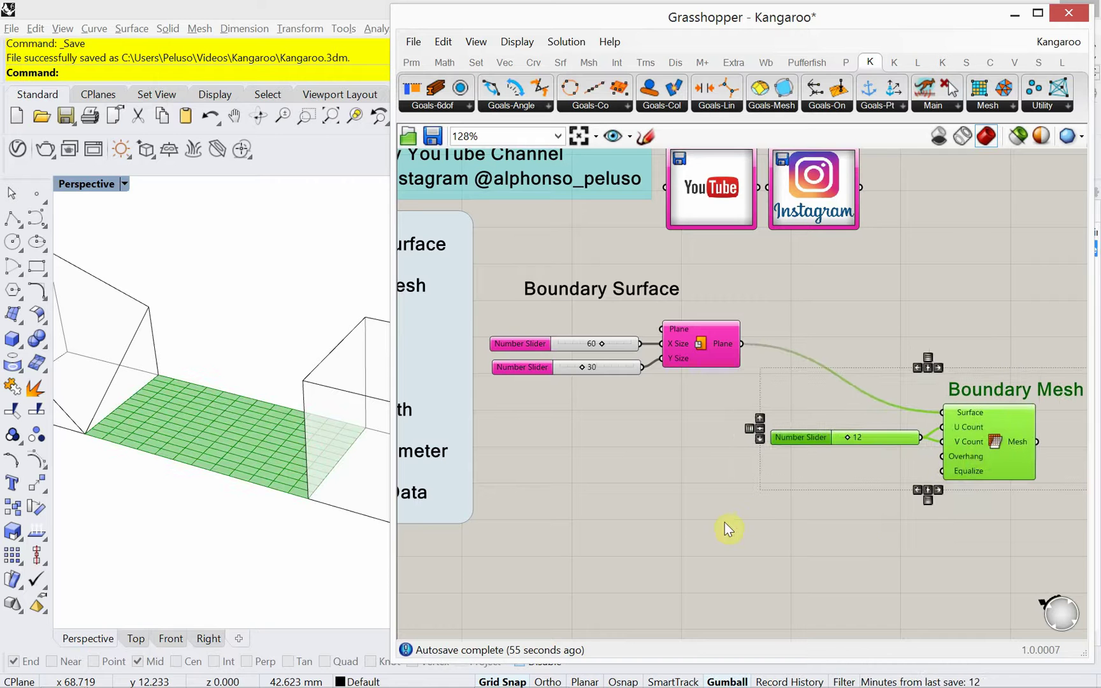
Add an Evaluate Surface component below the plane component and connect the plane output to its Surface input
double_click(593, 525)
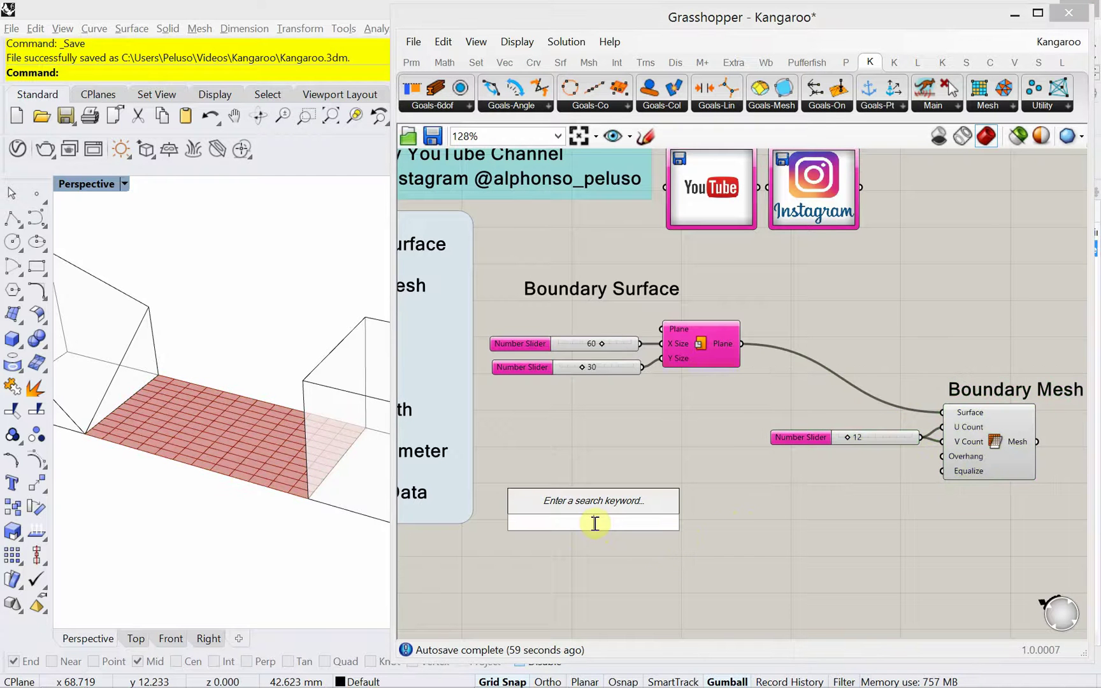
text(evalu)
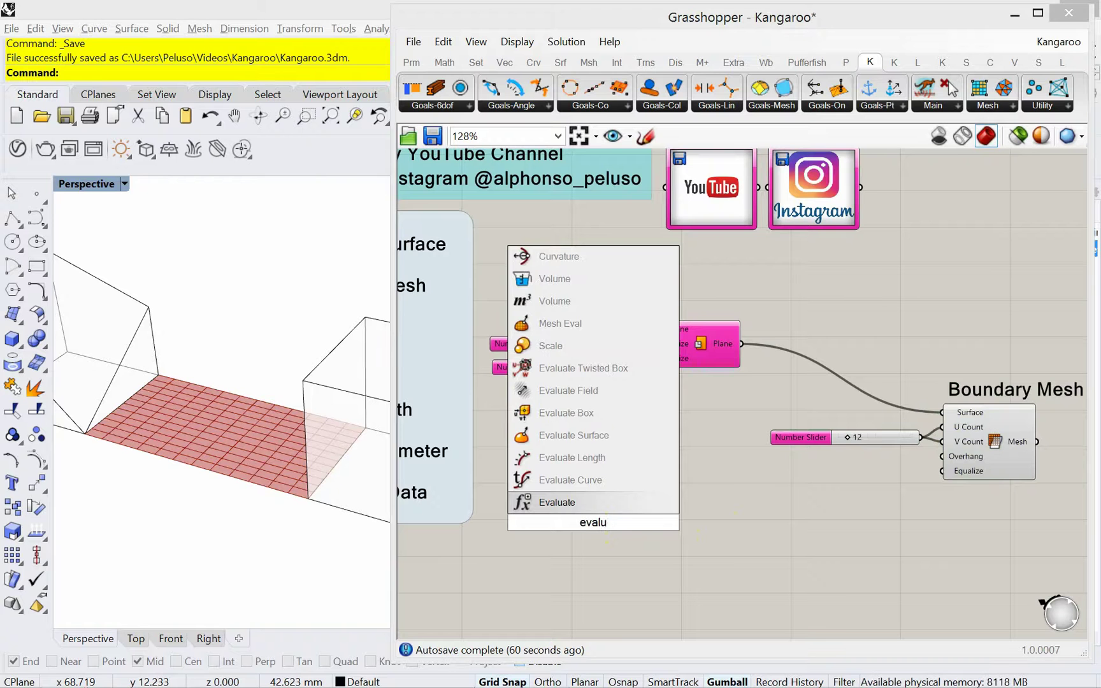
click(608, 441)
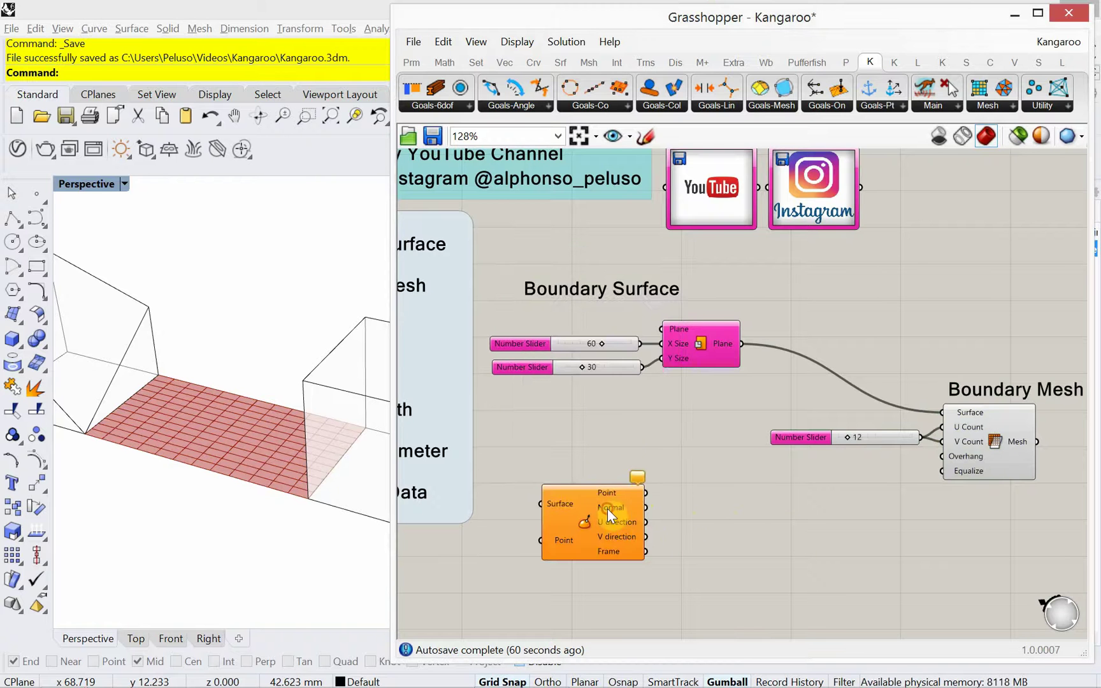
drag(607, 509, 783, 540)
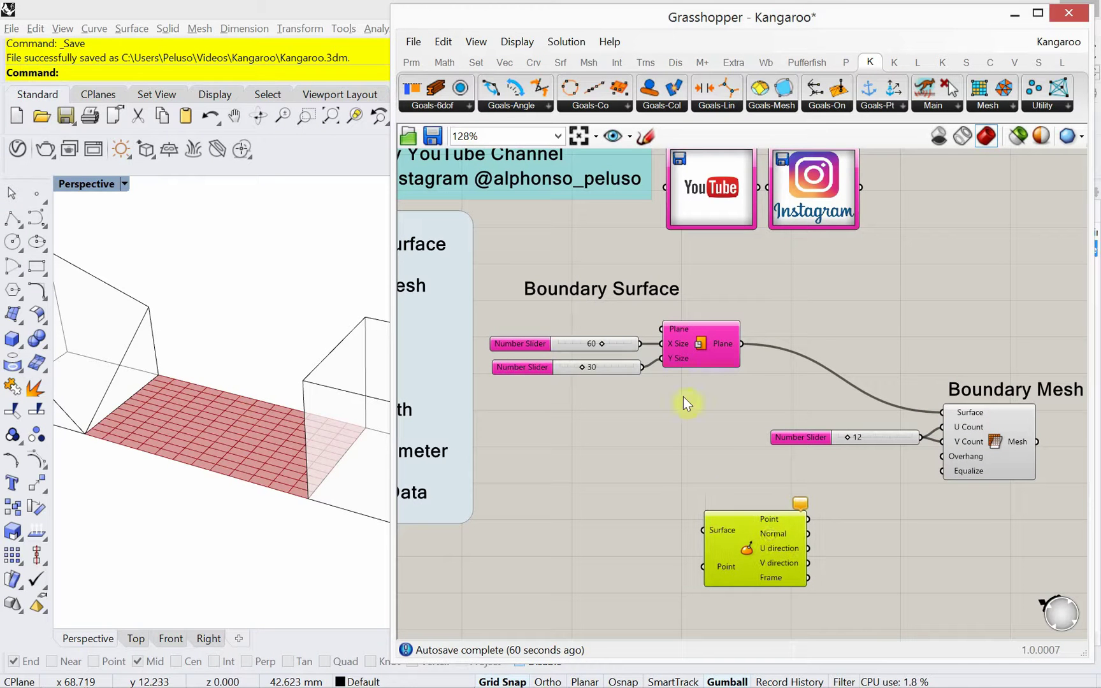
click(708, 349)
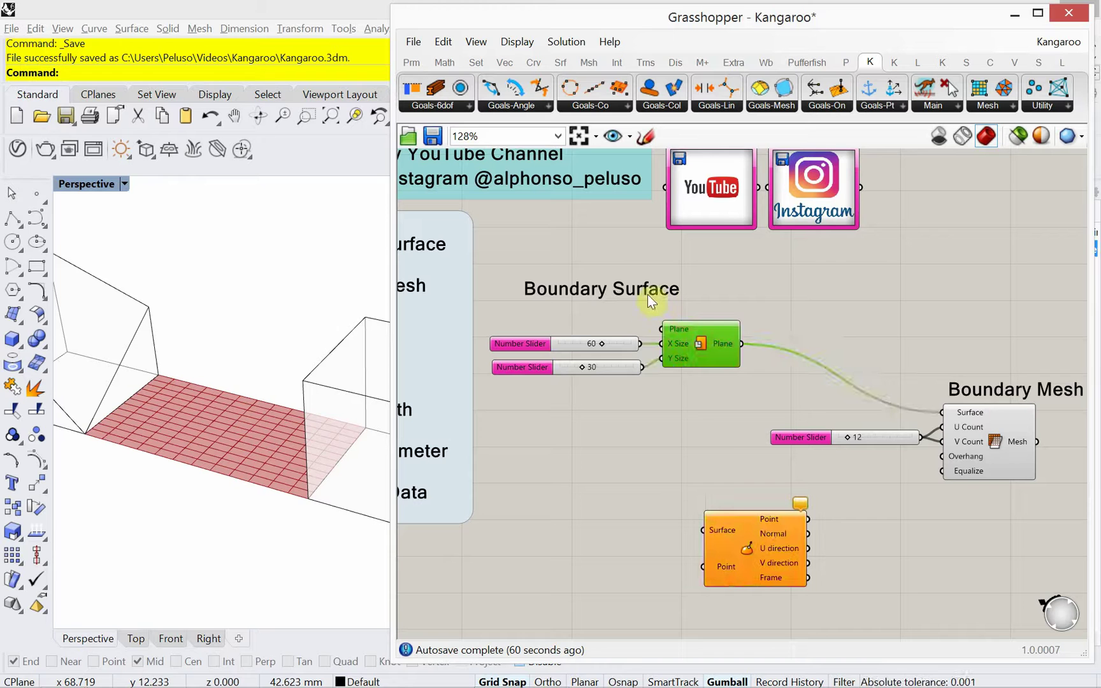
drag(742, 346, 709, 532)
click(619, 577)
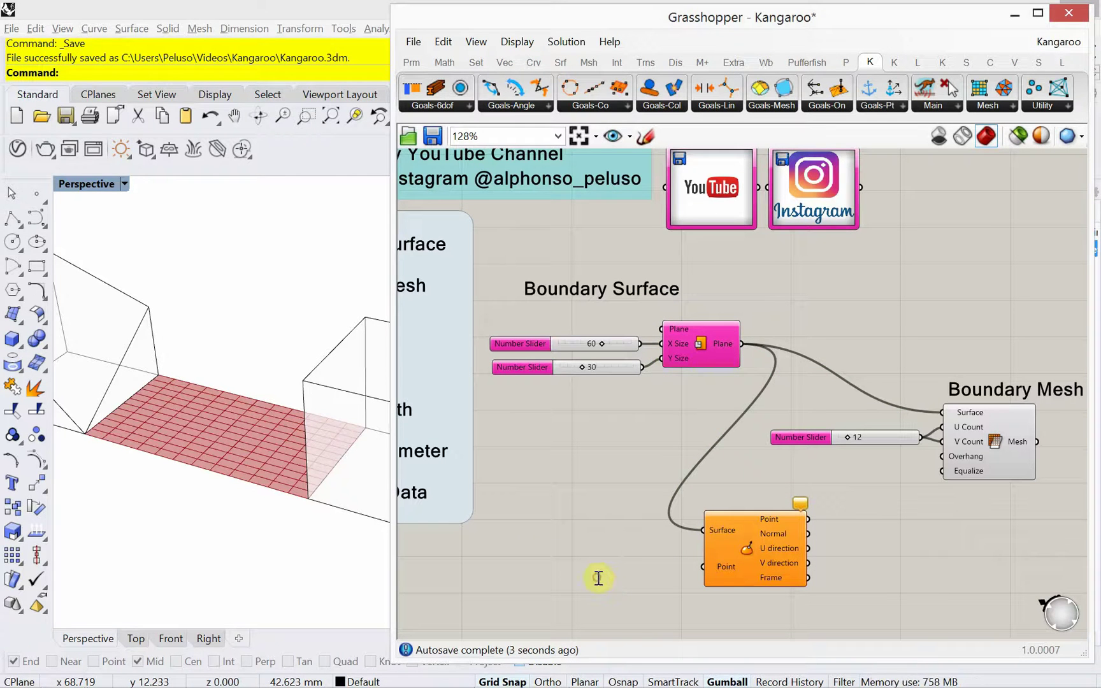
Add an MD Slider beside the Evaluate Surface component and resize it into a wider, shorter rectangle
double_click(598, 578)
text(md)
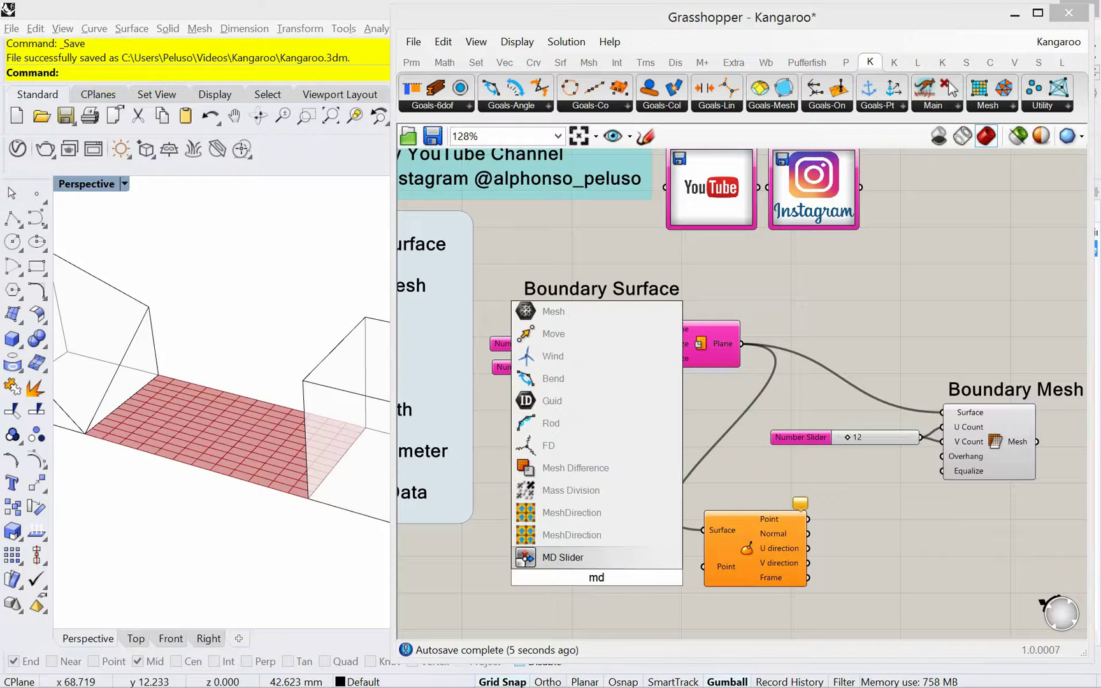
click(587, 556)
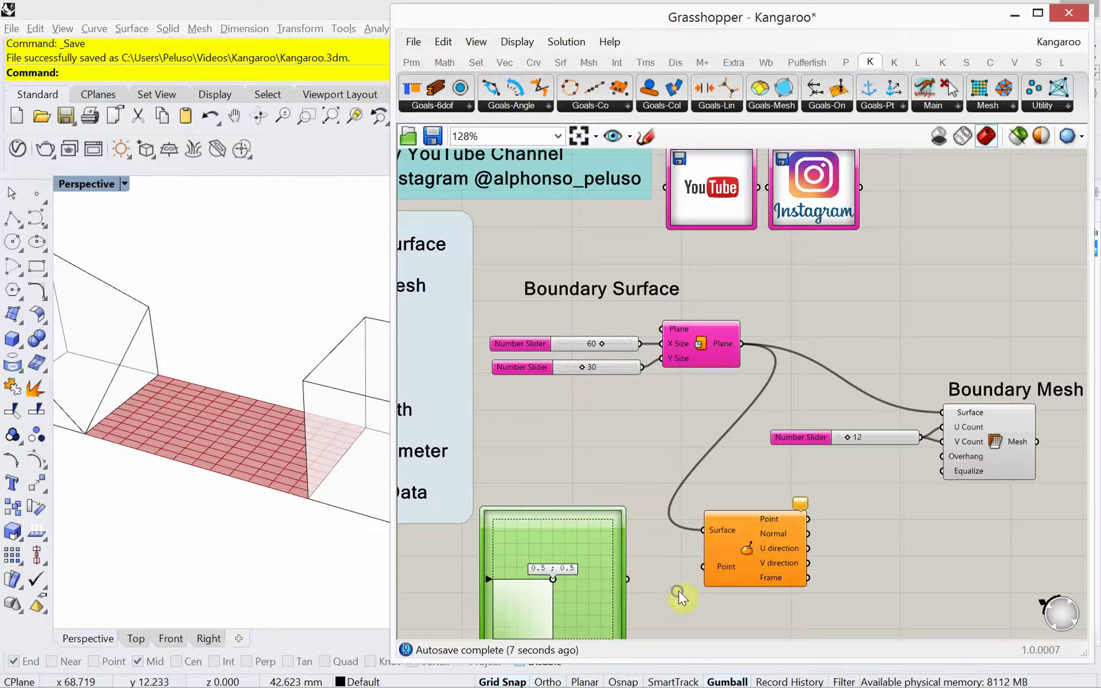
right_drag(679, 590, 681, 502)
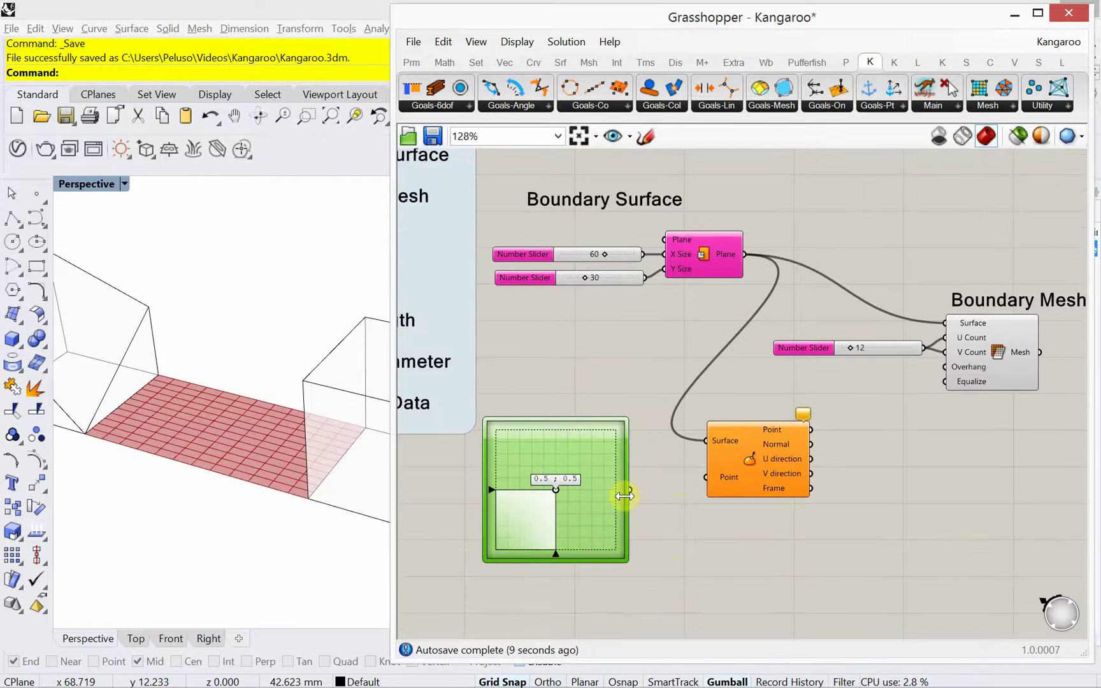
drag(624, 495, 681, 497)
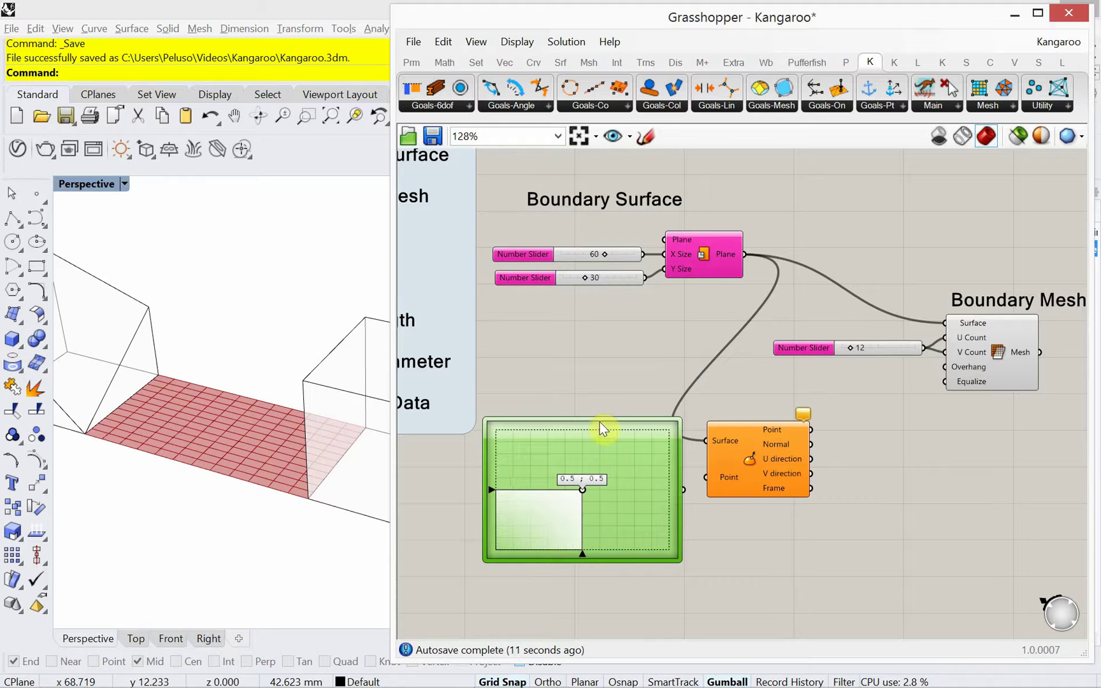
drag(600, 420, 600, 448)
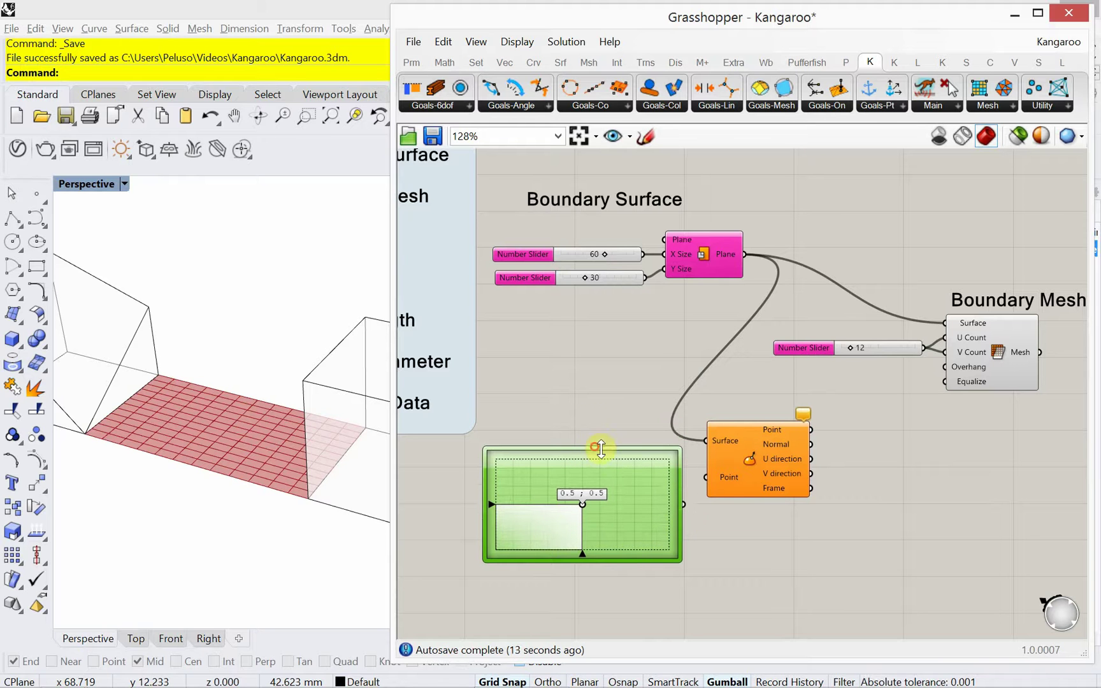
Space the MD Slider and Evaluate Surface apart and connect the slider's output to the component's Point input
drag(616, 507, 607, 530)
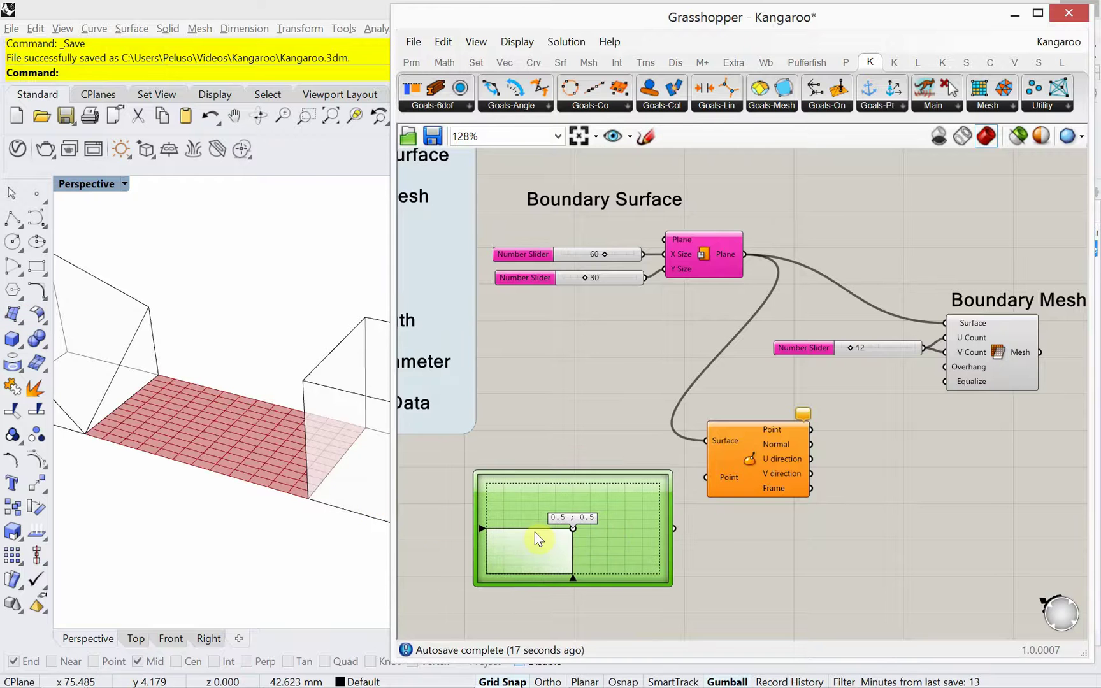
drag(735, 499, 749, 497)
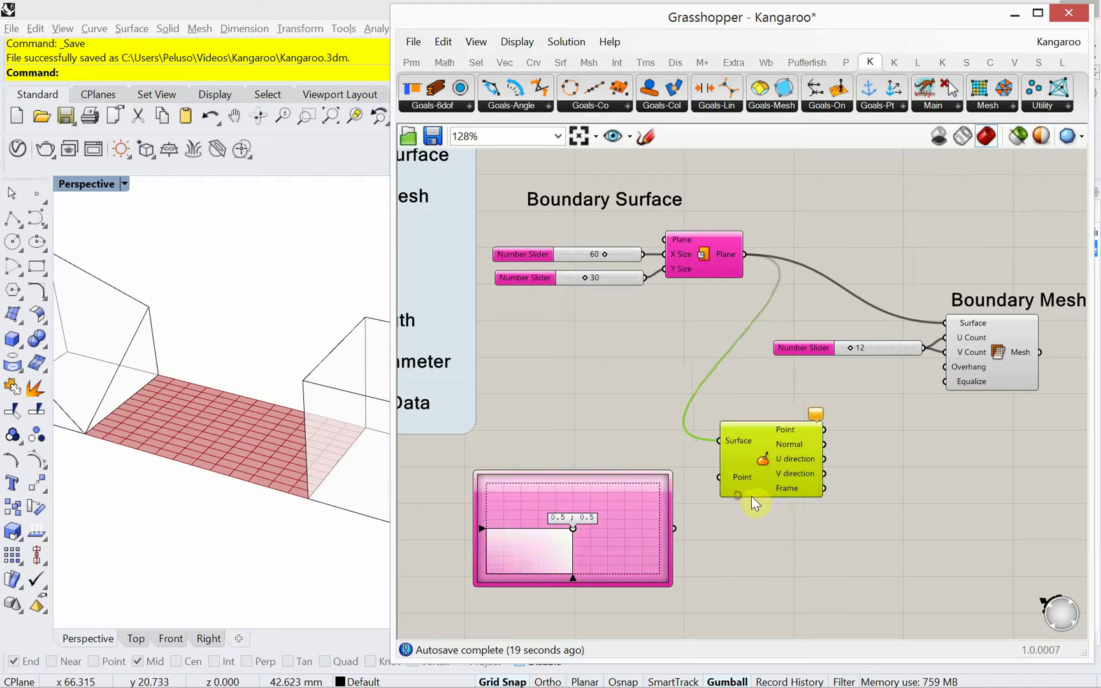
drag(687, 528, 720, 477)
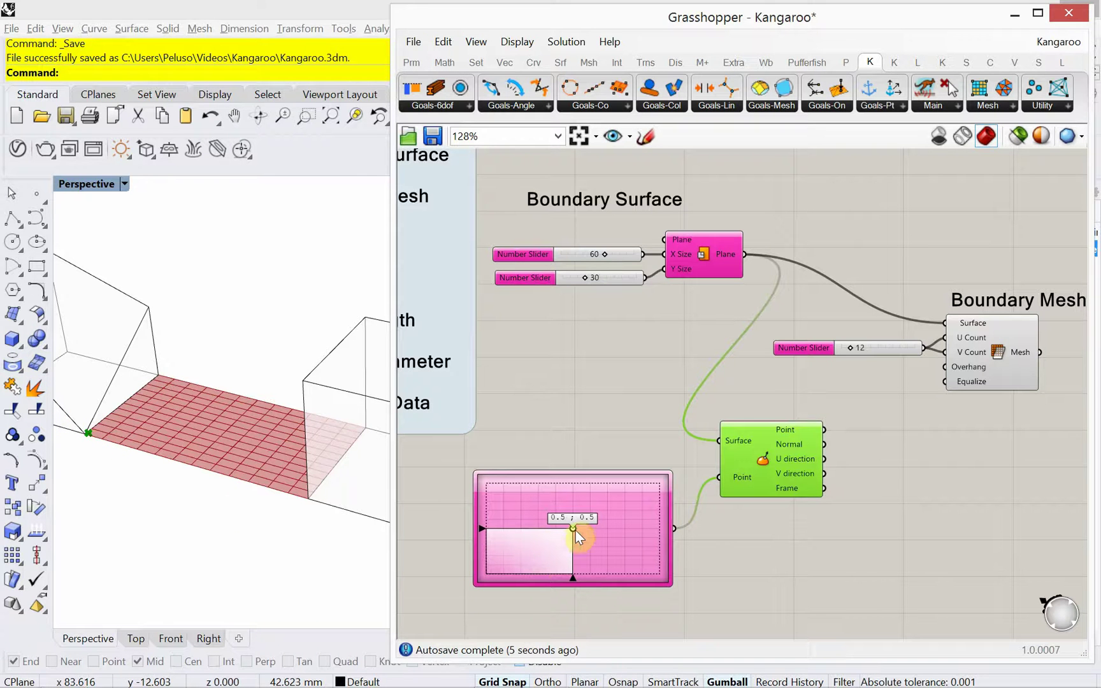
Reparameterize the Surface input of Evaluate Surface and set the MD Slider to 0.0 ; 0.0
drag(574, 529, 602, 505)
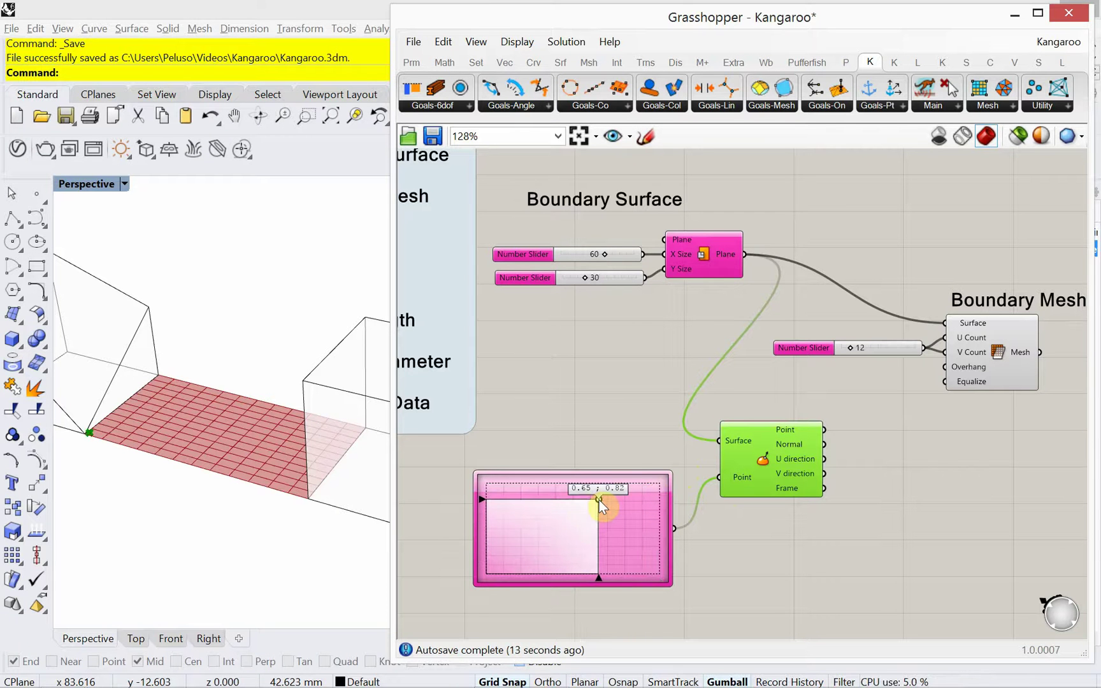
right_click(737, 442)
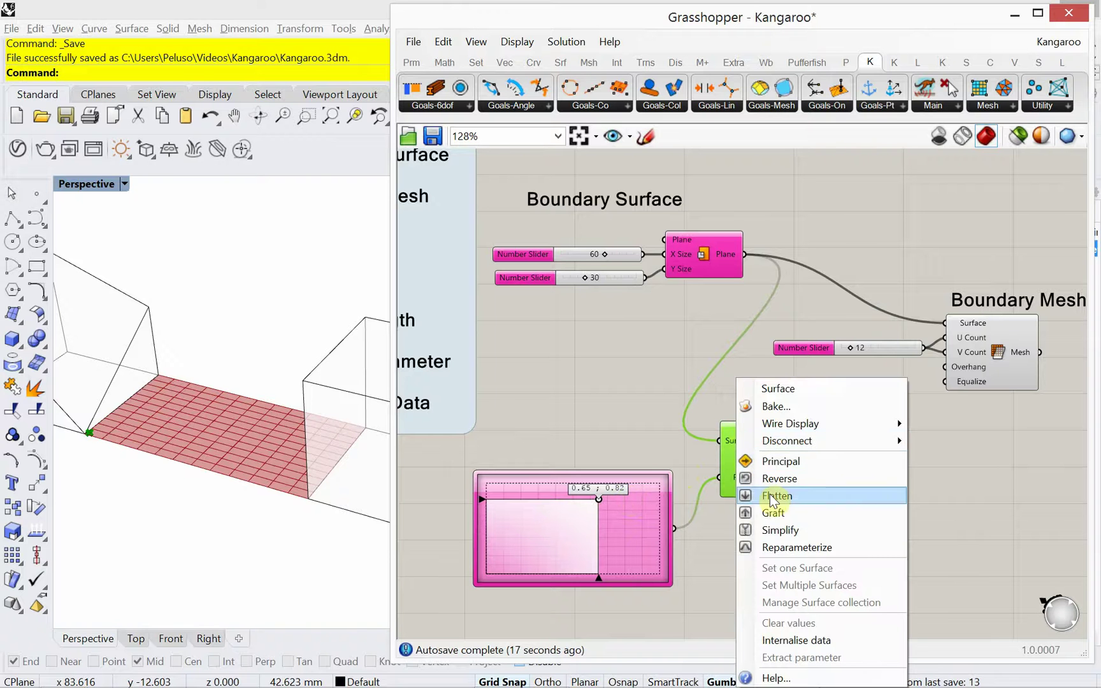
click(784, 547)
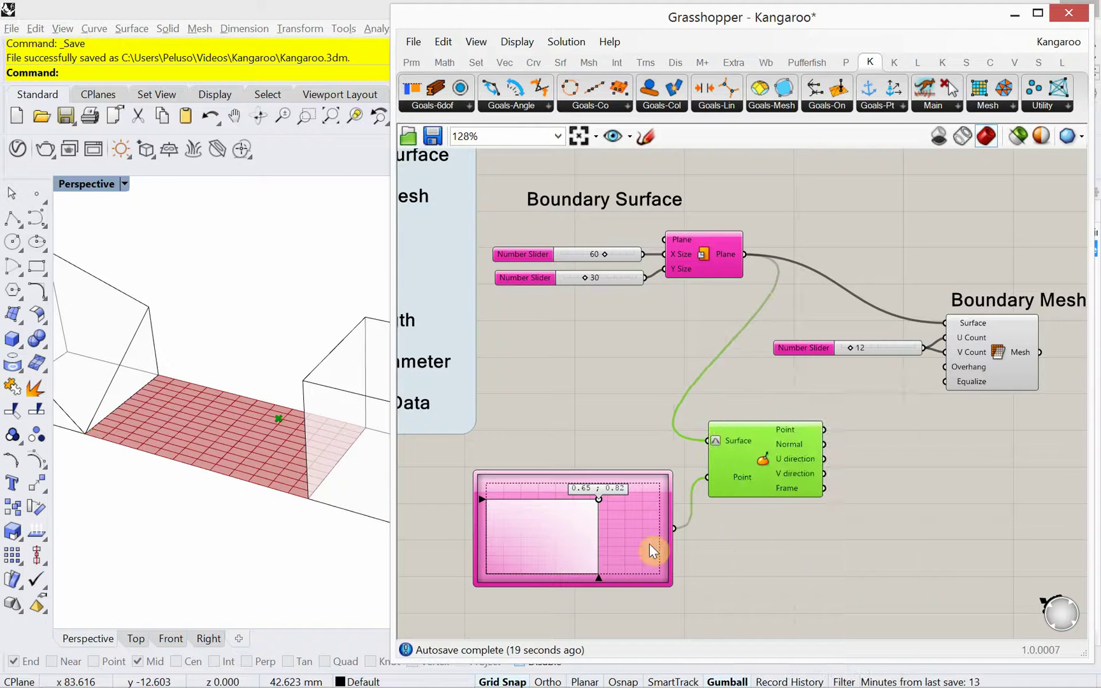
drag(599, 500, 436, 616)
Duplicate the MD Slider and place the copy directly below the original
right_drag(700, 541, 674, 475)
click(665, 475)
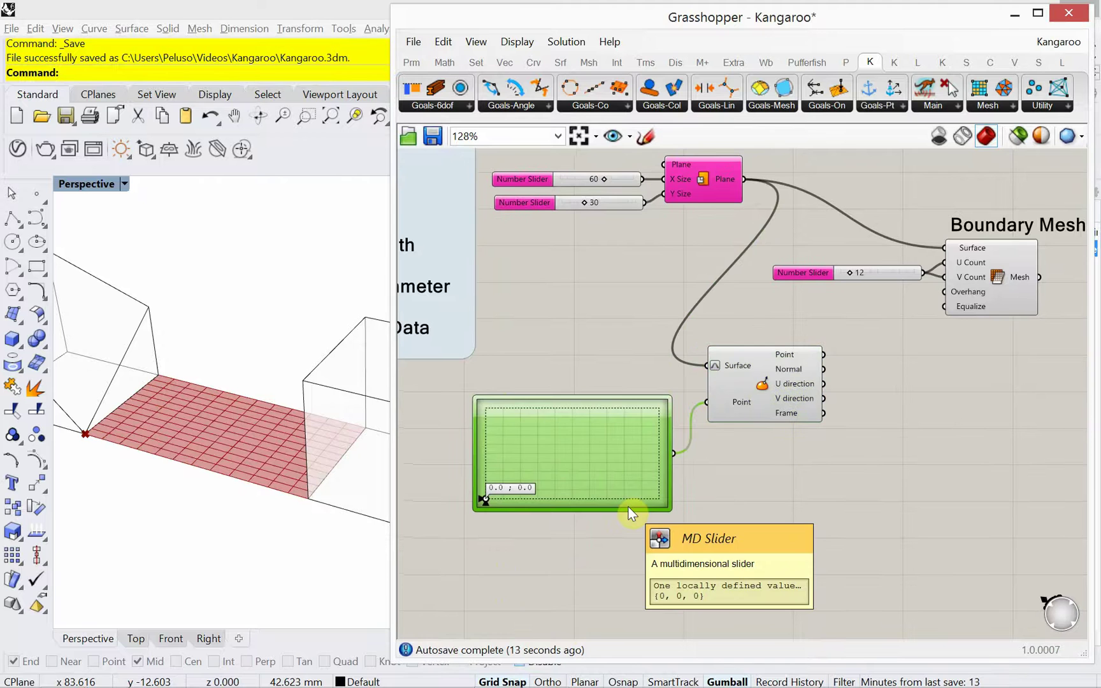
alt+drag(630, 513, 614, 621)
drag(613, 635, 616, 625)
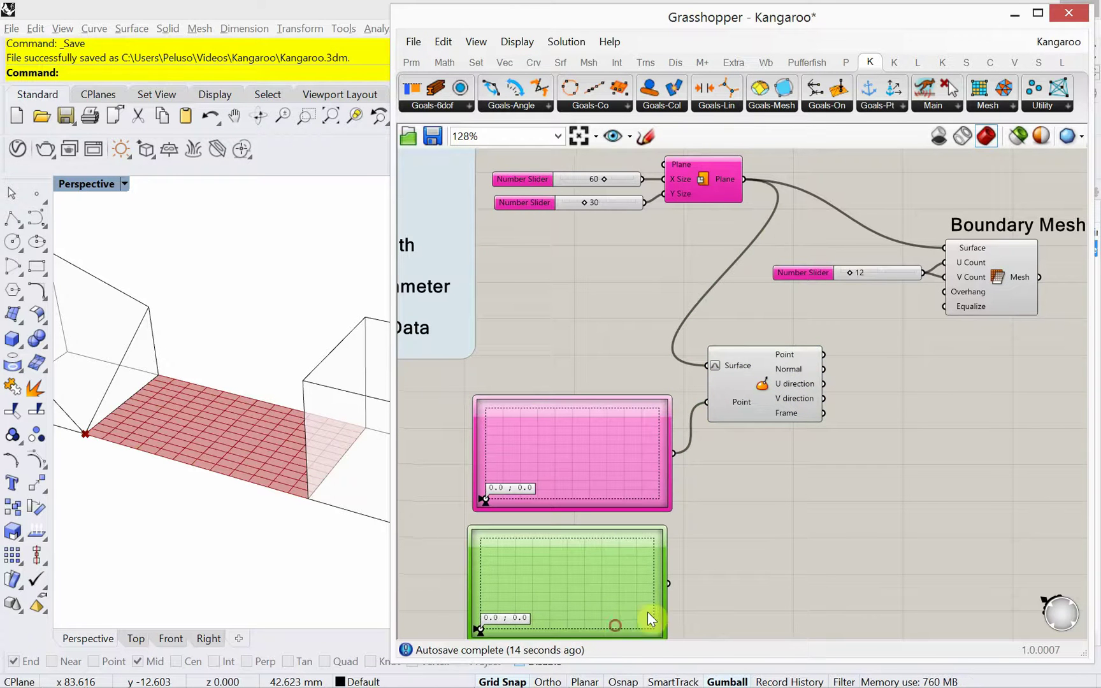
right_drag(695, 576, 688, 551)
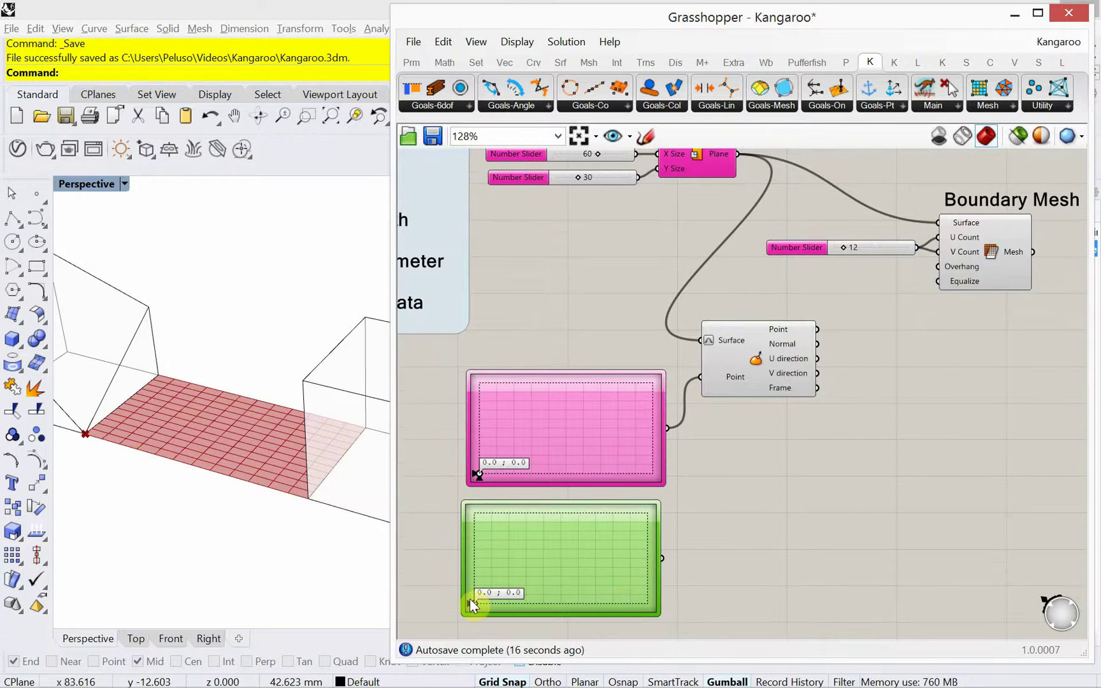
Add the copied MD Slider, set to 0.0 ; 1.0, to the Point input and move Evaluate Surface farther from the sliders
drag(472, 599, 469, 502)
click(445, 590)
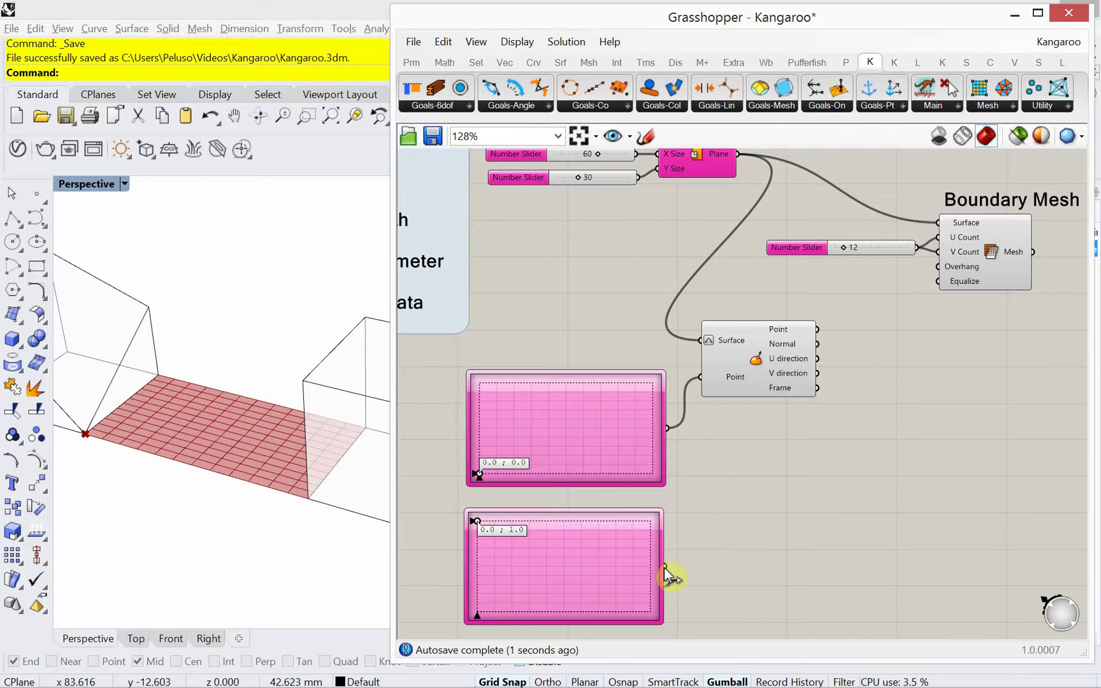
shift+drag(666, 566, 699, 377)
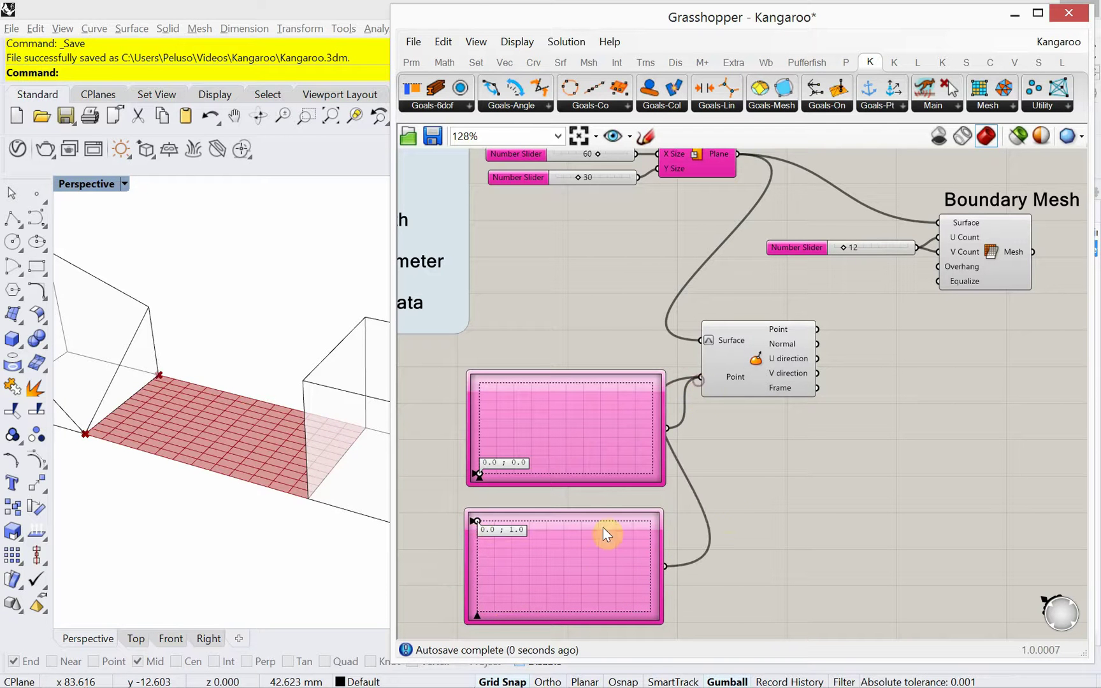
right_drag(455, 479, 449, 363)
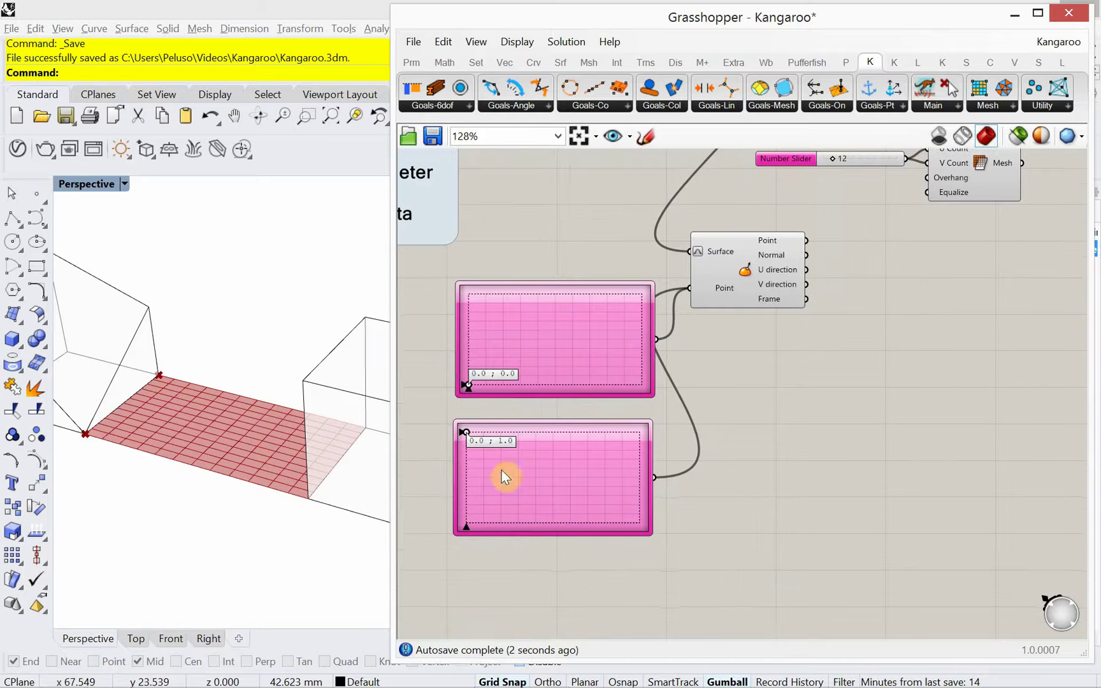
drag(732, 300, 777, 390)
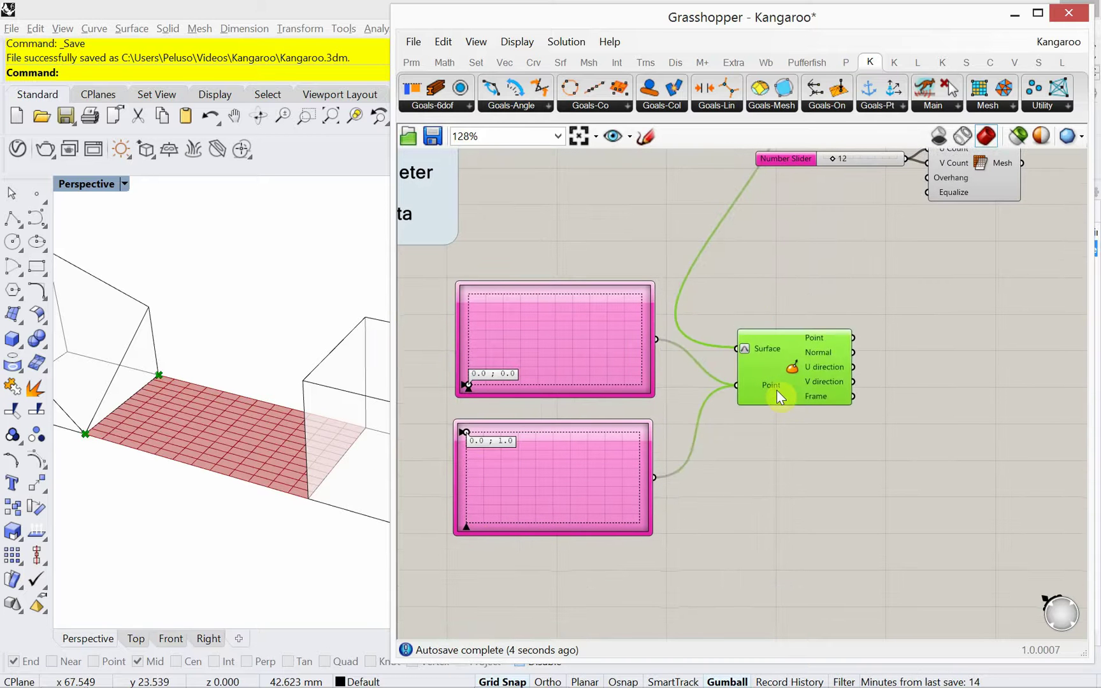
Place a third MD Slider below the second, set it to 1.0 ; 1.0, and add it to Evaluate Surface's Point input
drag(579, 574, 545, 622)
key(ctrl+c)
key(ctrl+v)
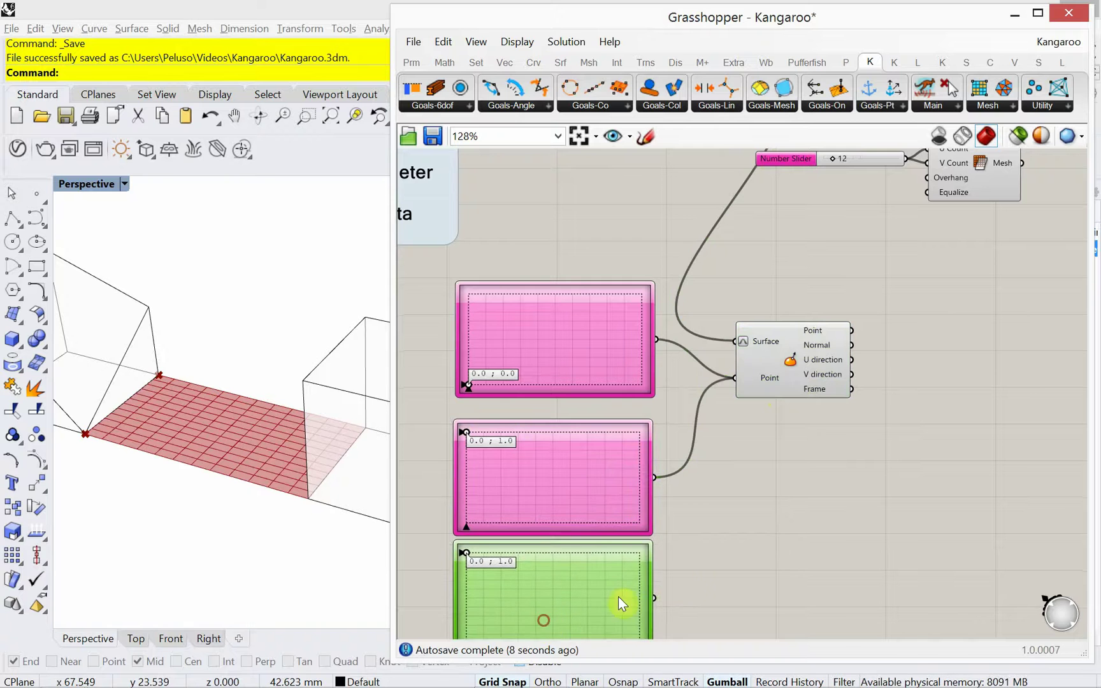
right_drag(622, 599, 673, 474)
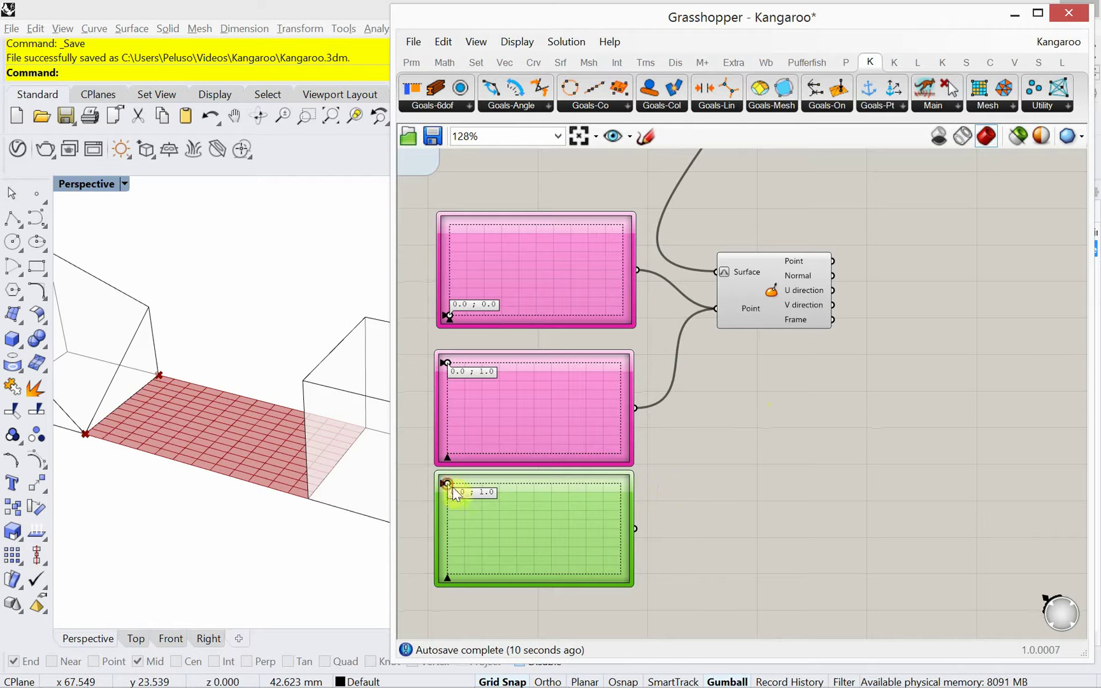
drag(447, 484, 637, 473)
shift+drag(636, 528, 718, 310)
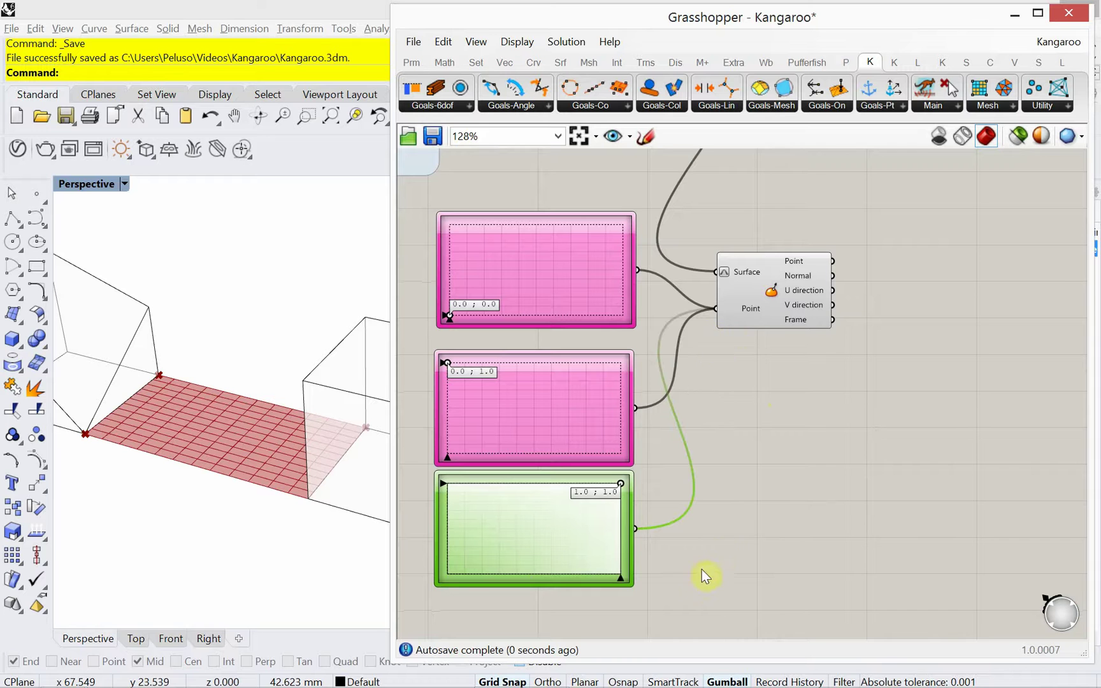
Place a fourth MD Slider below the third, set it to 1.0 ; 0.0, and add it to Evaluate Surface's Point input
right_drag(703, 575, 712, 521)
drag(561, 496, 548, 647)
drag(649, 623, 737, 511)
right_drag(737, 511, 720, 435)
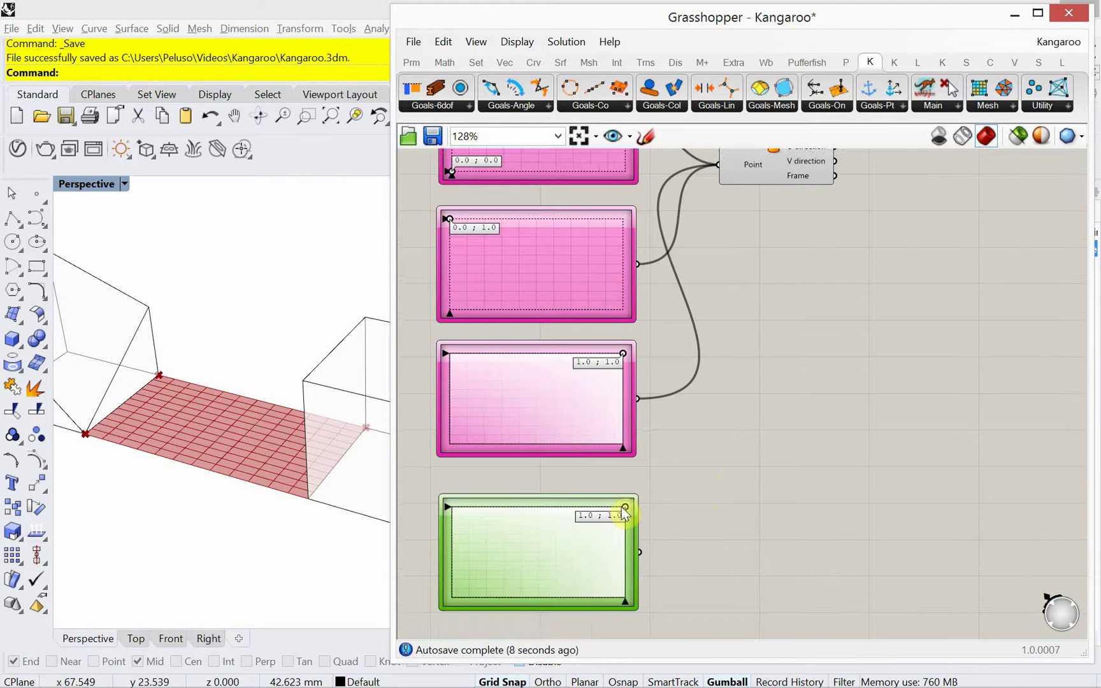
drag(625, 514, 630, 601)
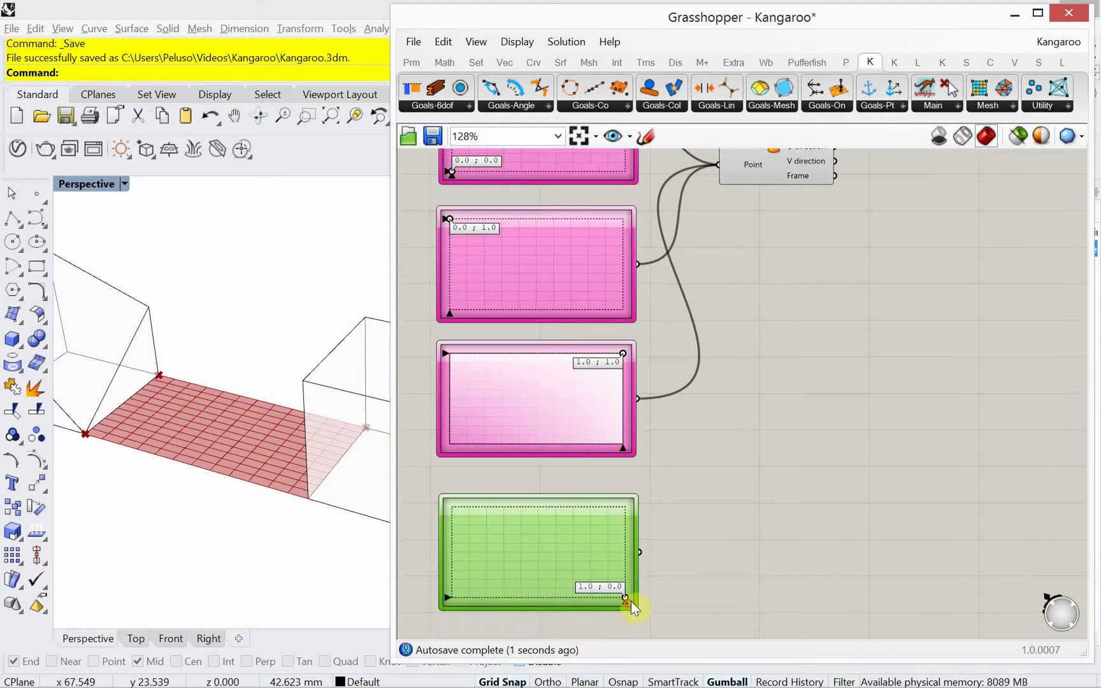
right_drag(668, 523, 649, 573)
drag(620, 594, 699, 207)
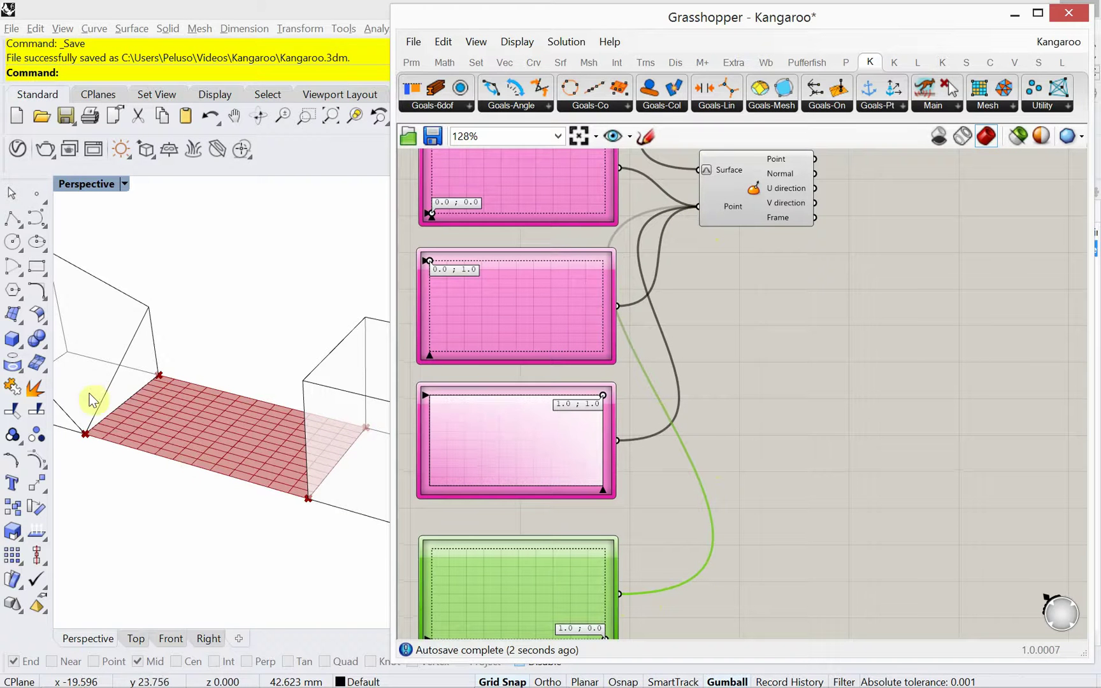
Narrow the Grasshopper window to uncover more of the Perspective viewport
right_drag(694, 395, 732, 441)
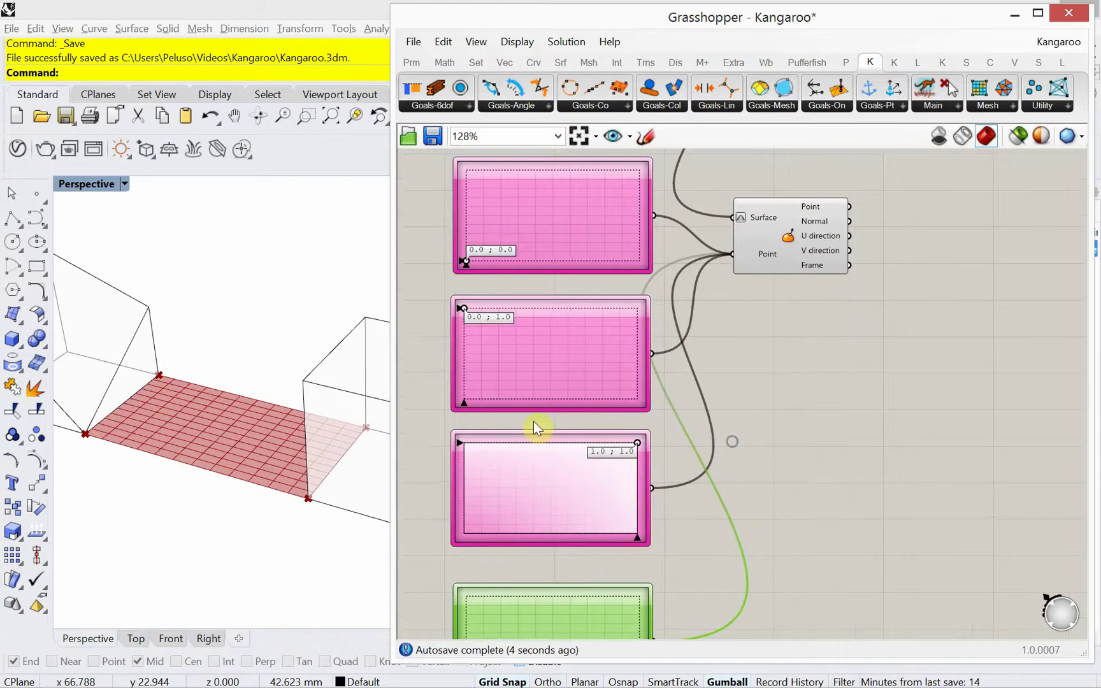
drag(391, 417, 425, 425)
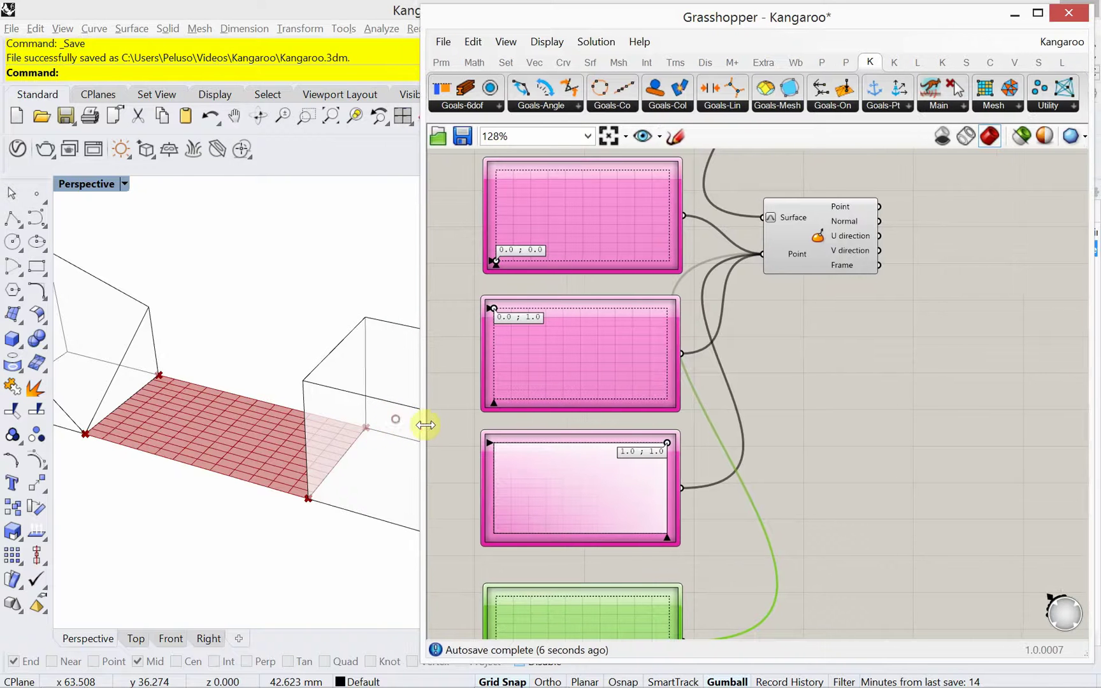
Add a Closest Point component beside Evaluate Surface and connect Evaluate Surface's Point output to its Point input
right_drag(695, 364, 643, 504)
right_drag(787, 469, 718, 523)
scroll(718, 524, down, 1)
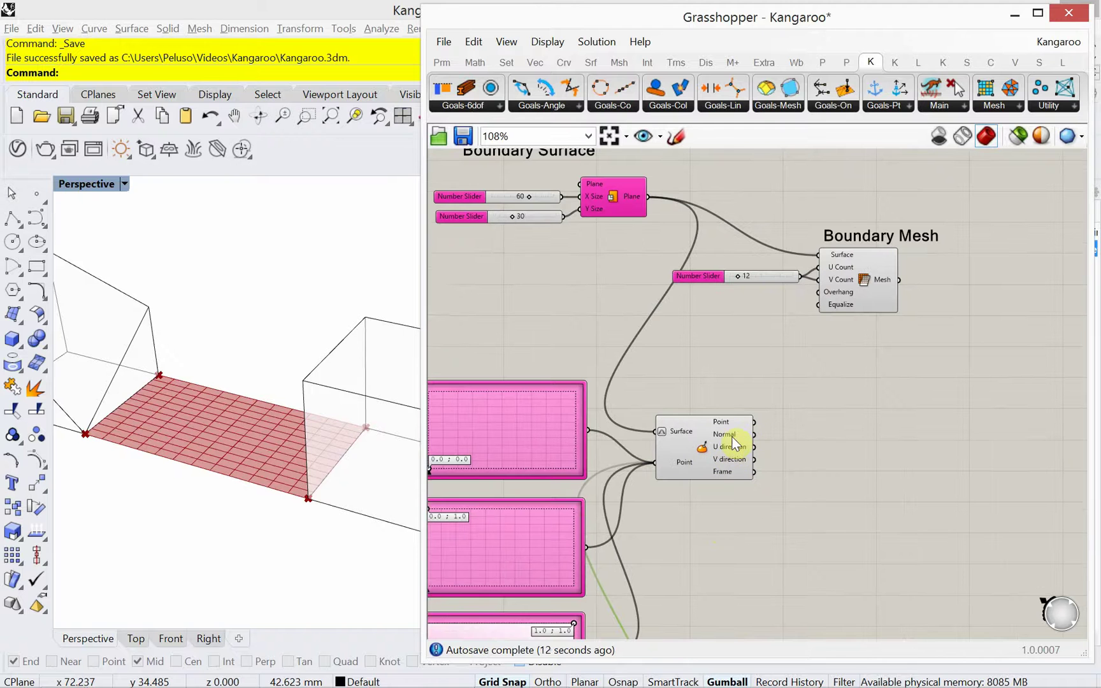
double_click(850, 440)
text(clo)
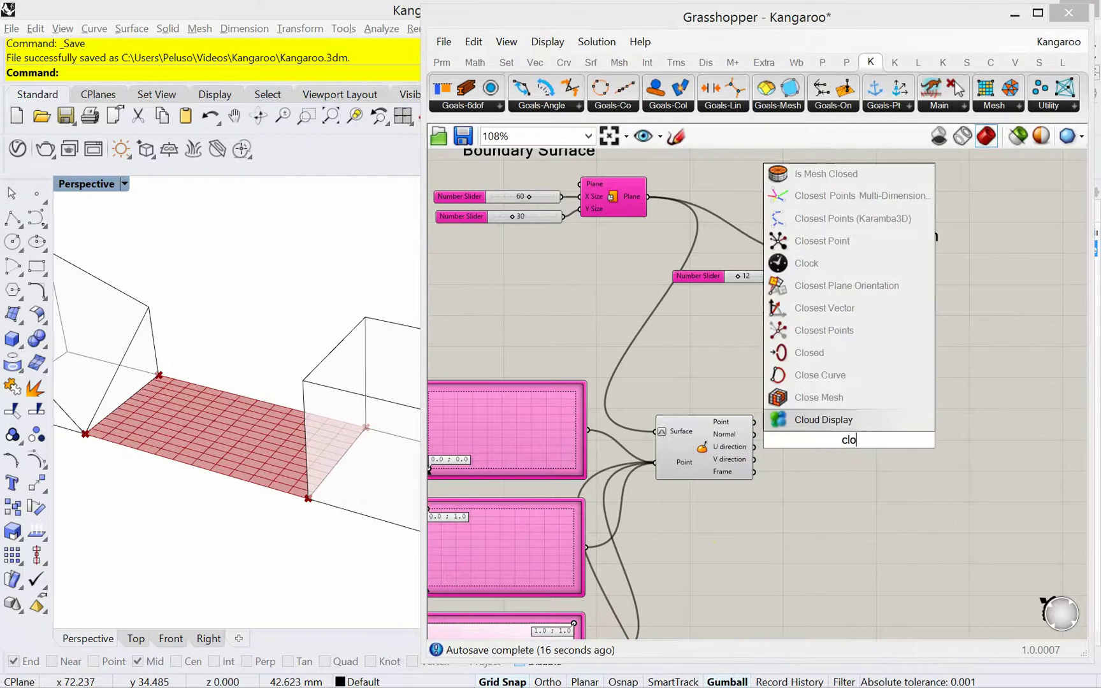
text(sest)
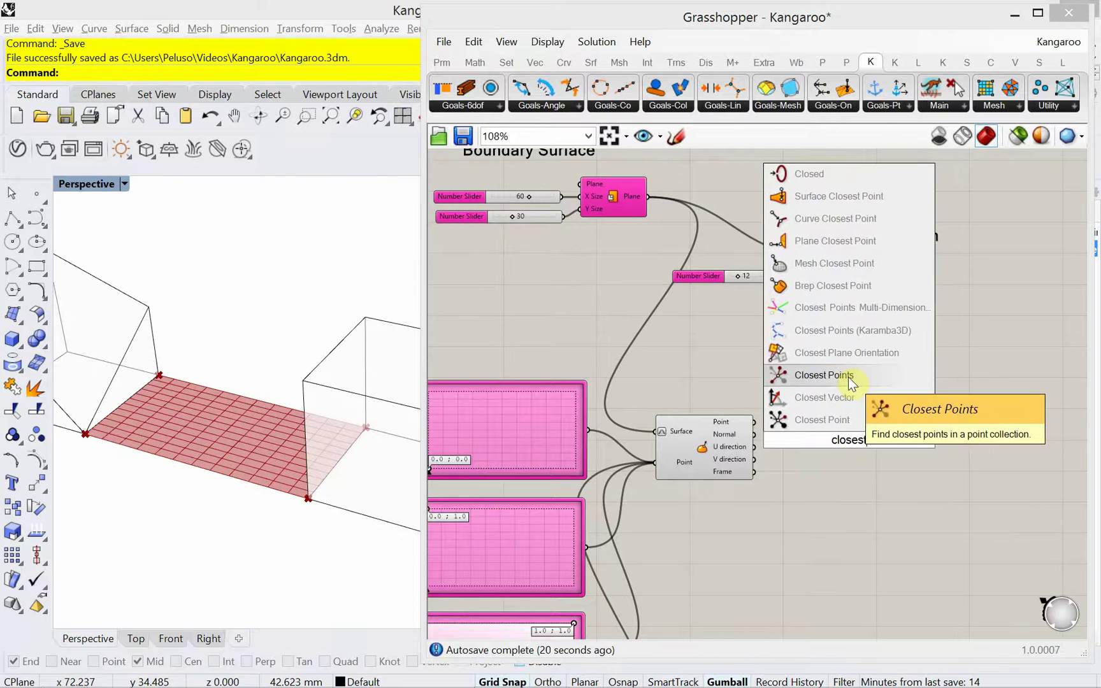
click(823, 420)
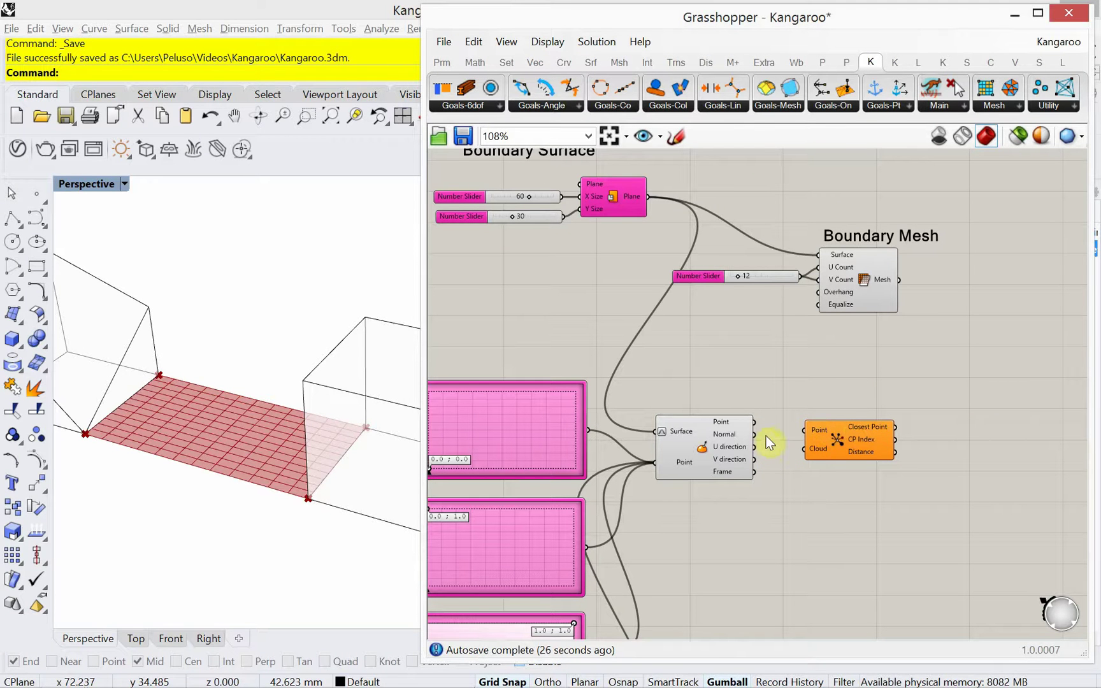
drag(754, 422, 820, 433)
drag(840, 439, 878, 430)
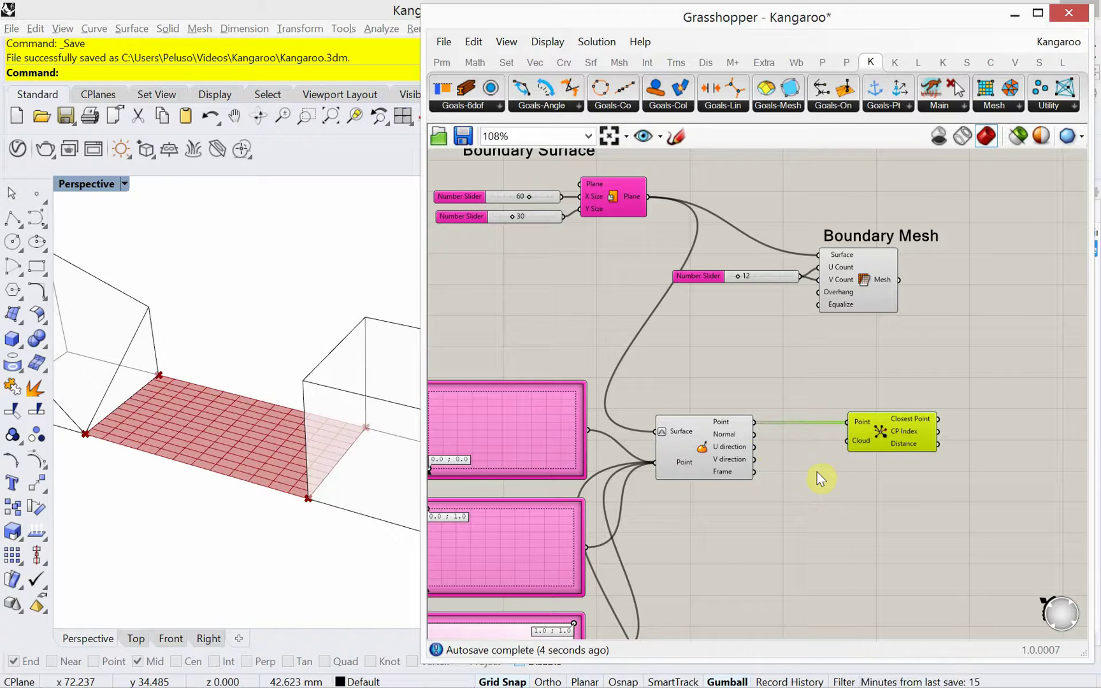
Add a Deconstruct Mesh component fed by the Boundary Mesh output and connect its Vertices to Closest Point's Cloud input
click(881, 283)
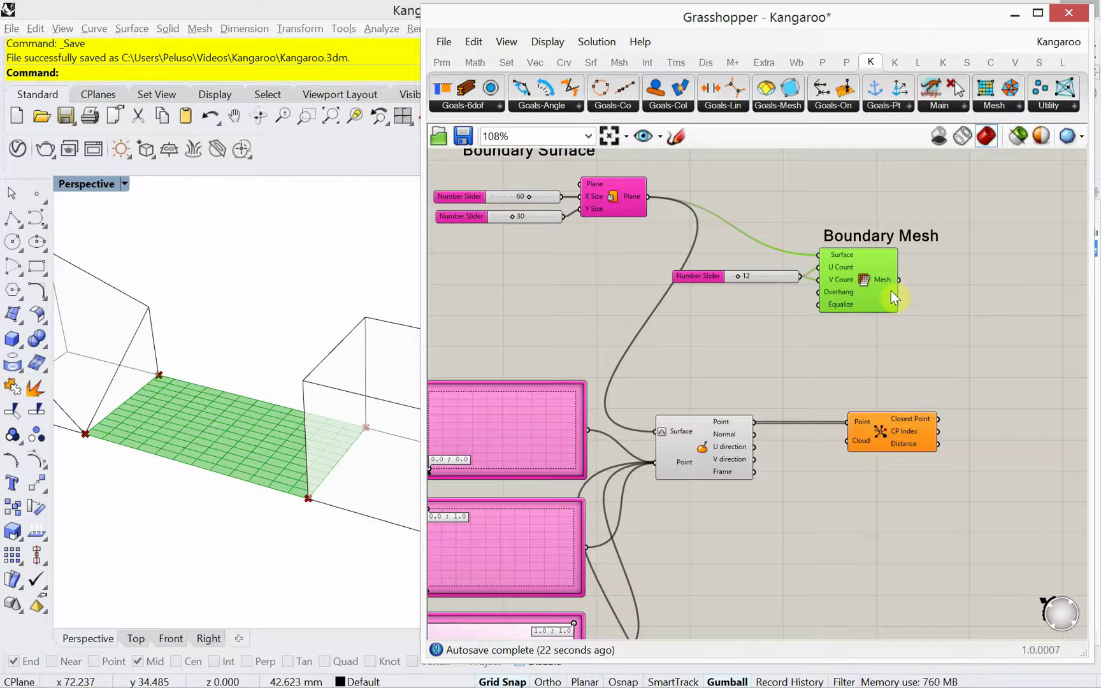
double_click(952, 316)
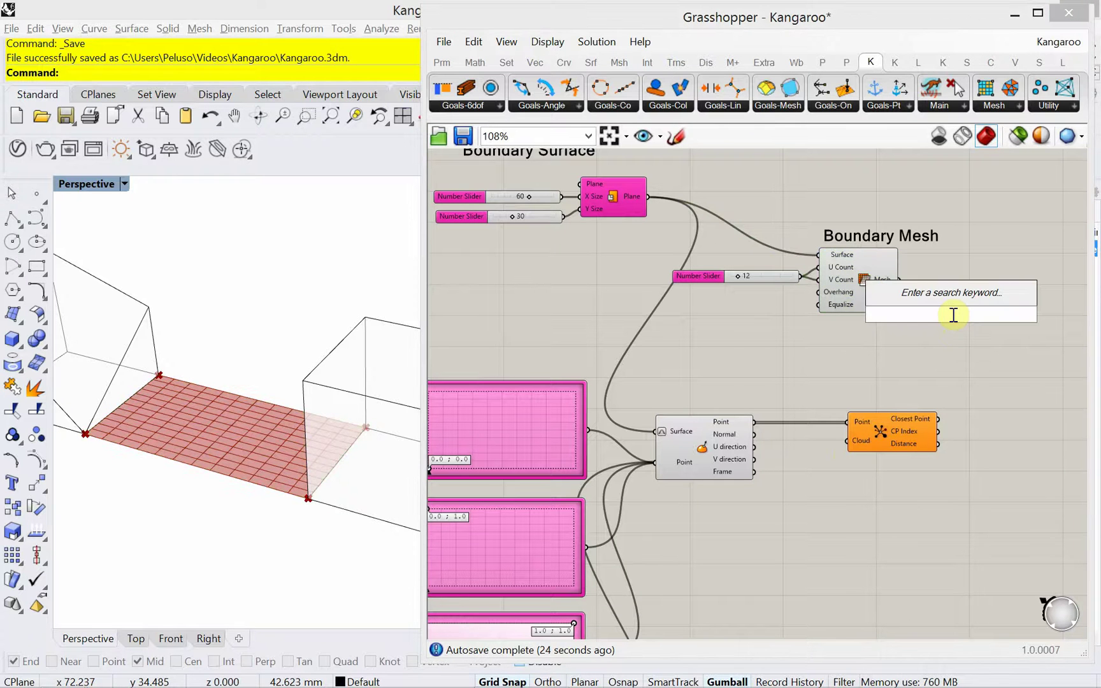
text(decon)
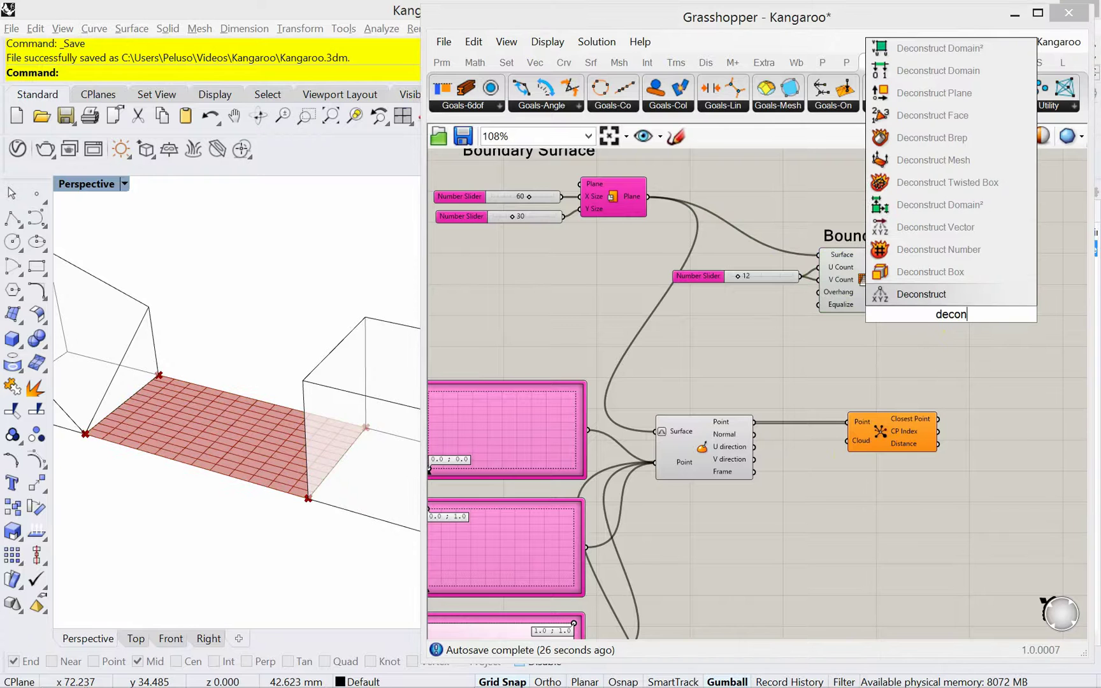
text(s)
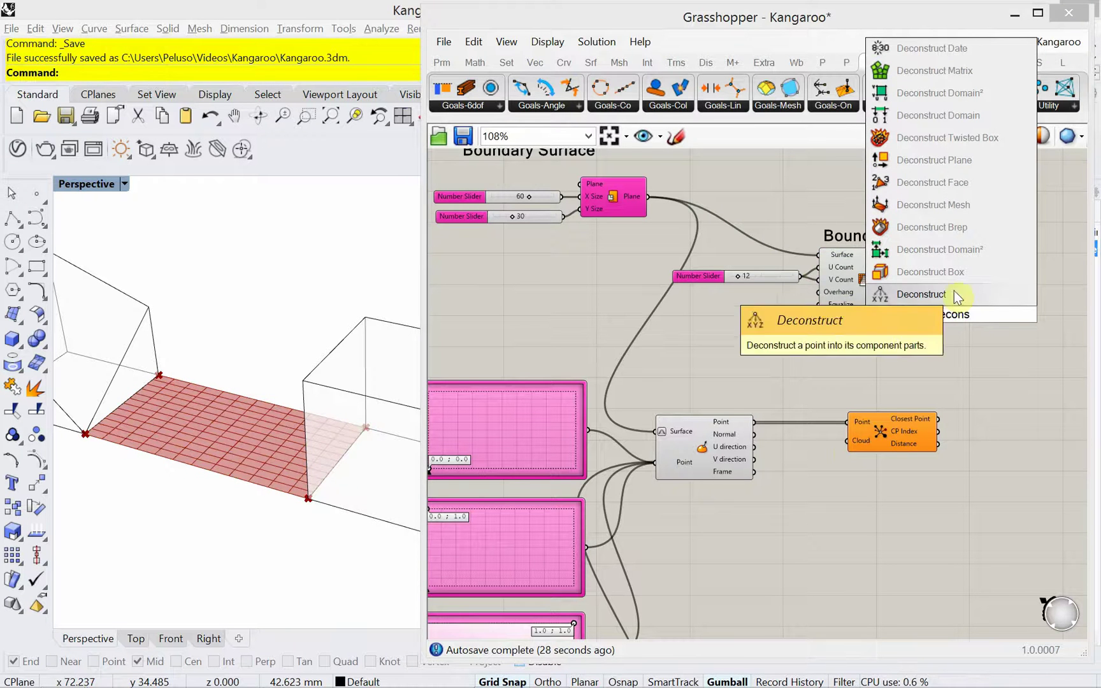
click(963, 206)
drag(932, 307, 941, 356)
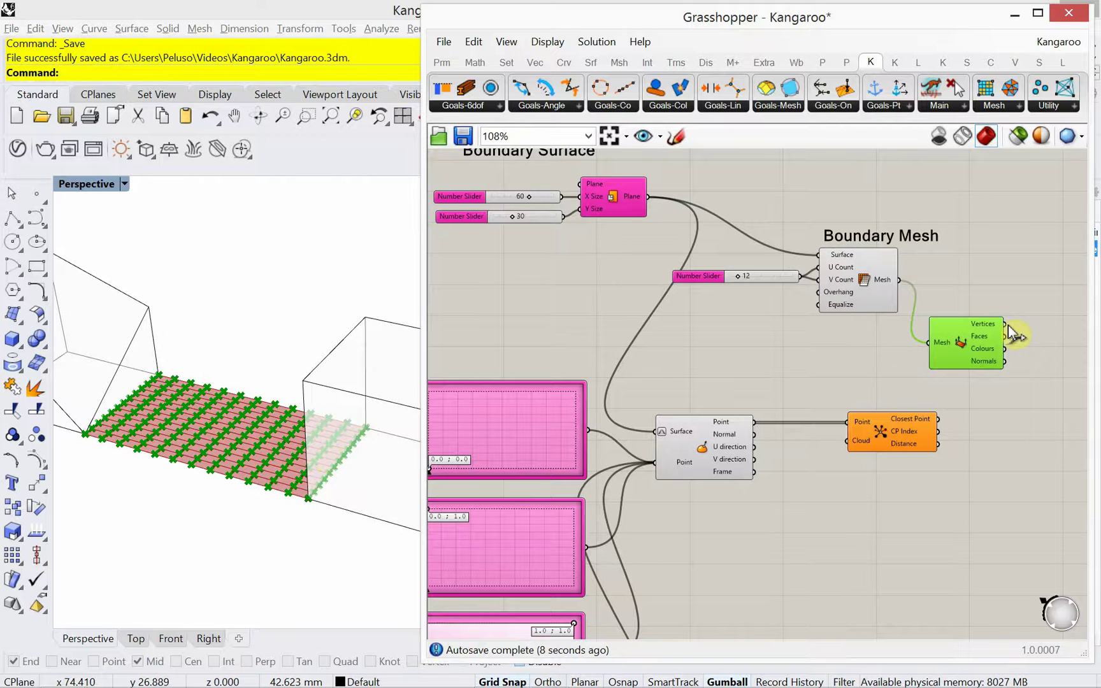
drag(1006, 324, 848, 441)
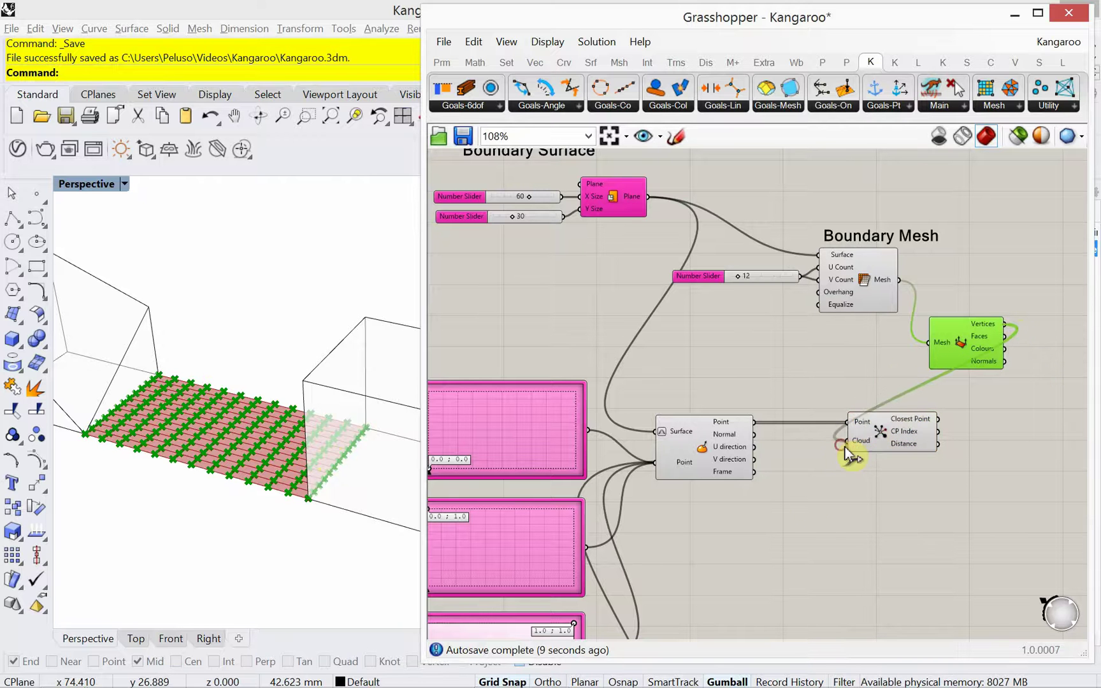
Move the Closest Point component farther from Evaluate Surface, beyond and below Deconstruct Mesh
right_drag(860, 524, 757, 508)
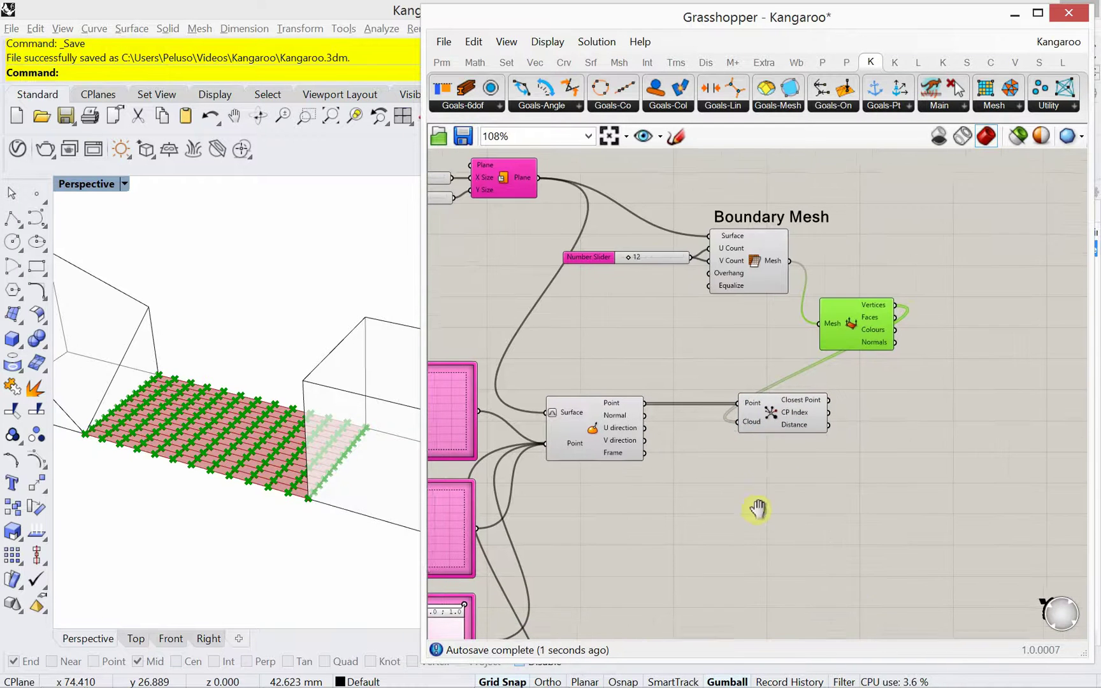
drag(774, 417, 960, 413)
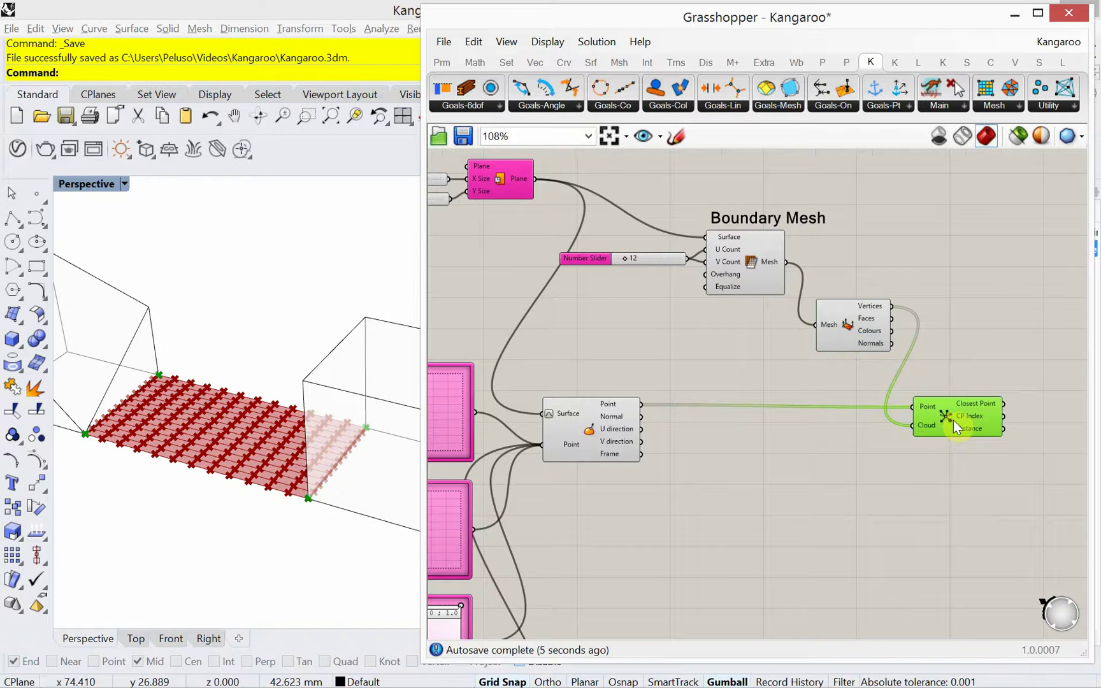
drag(953, 420, 945, 417)
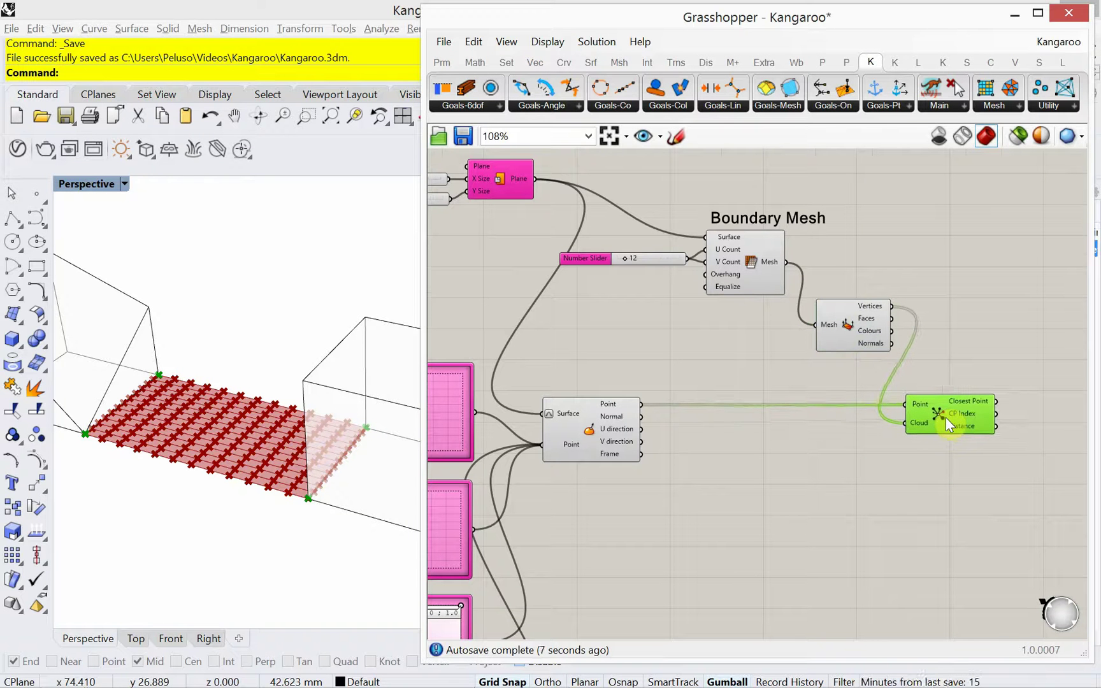
Add a Scribble label above the wire running between Evaluate Surface and Closest Point
click(939, 377)
double_click(939, 378)
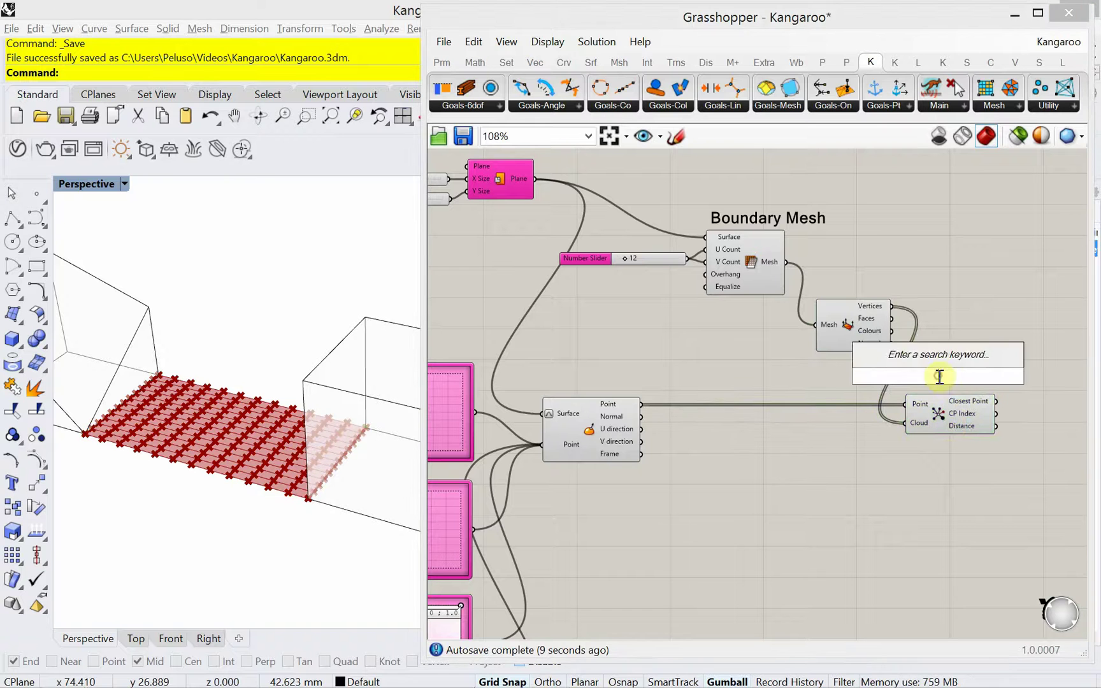
text(scr)
click(935, 361)
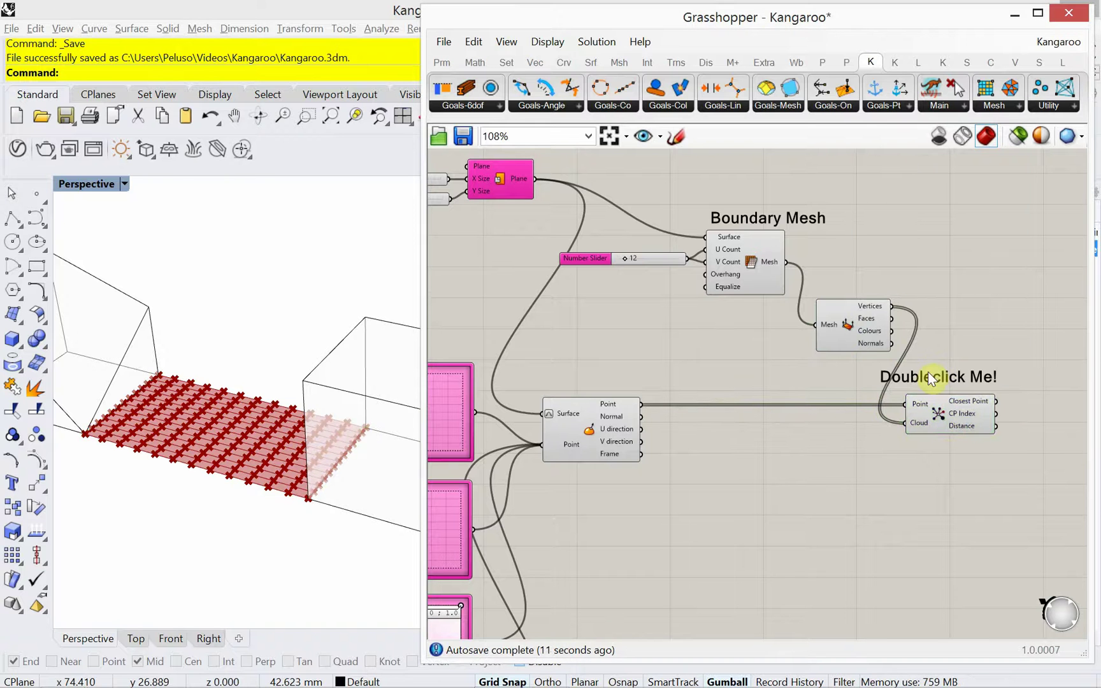
drag(934, 376, 764, 381)
Set the new label's text to "Projects points from surface to mesh" and align it just above the wire into Closest Point
double_click(764, 381)
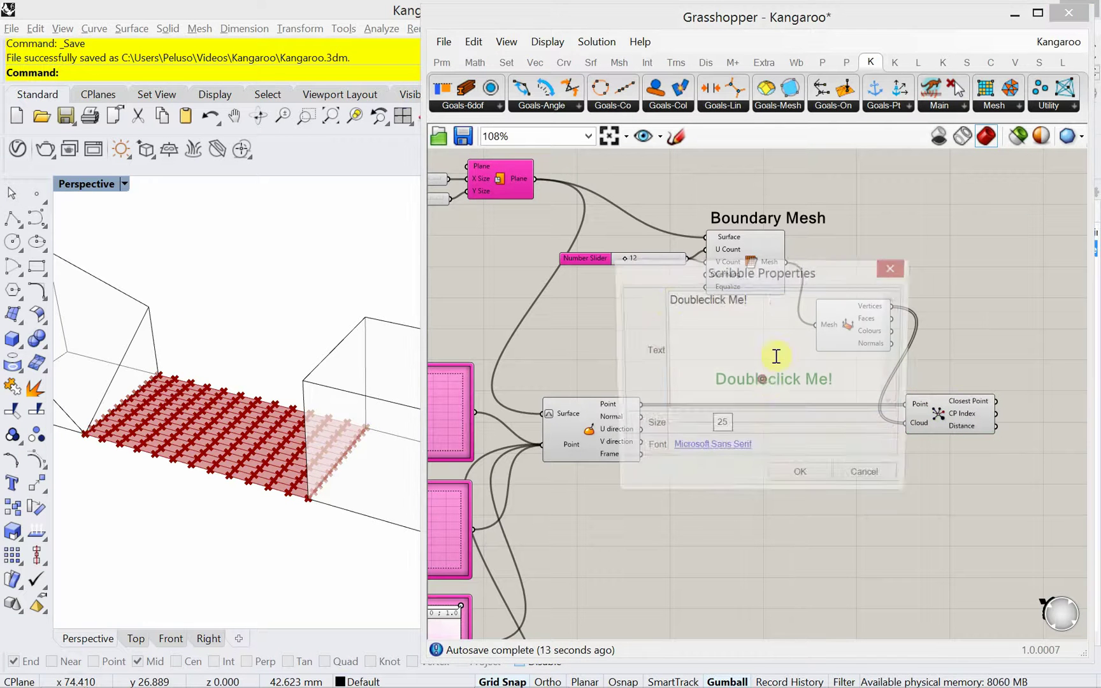
drag(769, 299, 667, 301)
text(Pr)
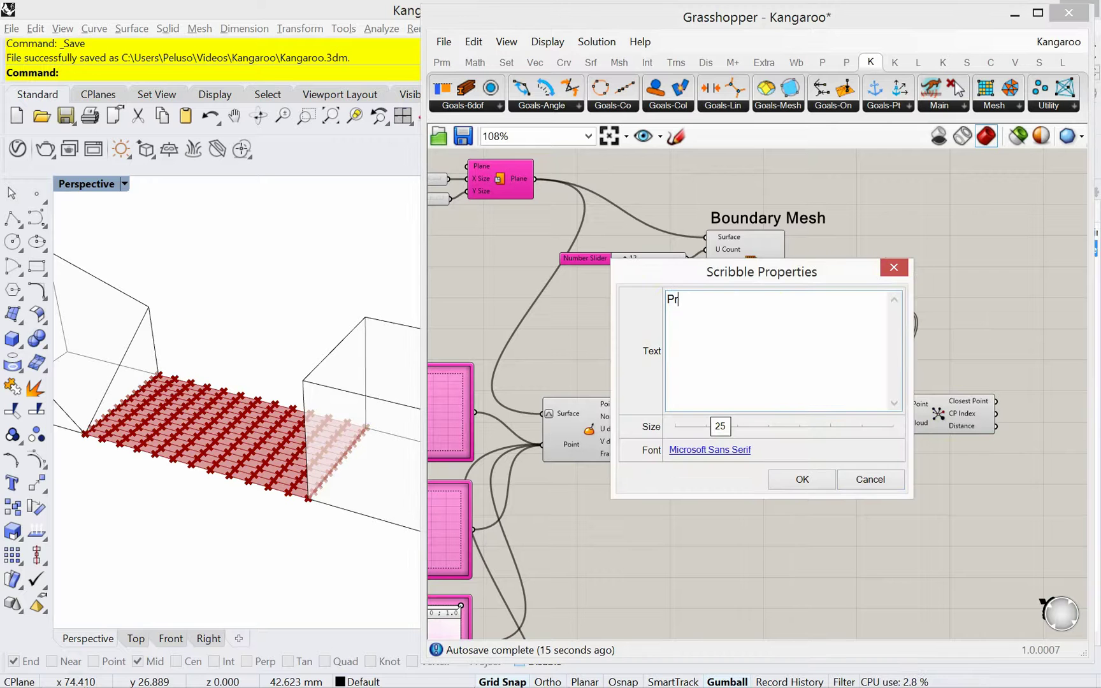
text(ojects points fro)
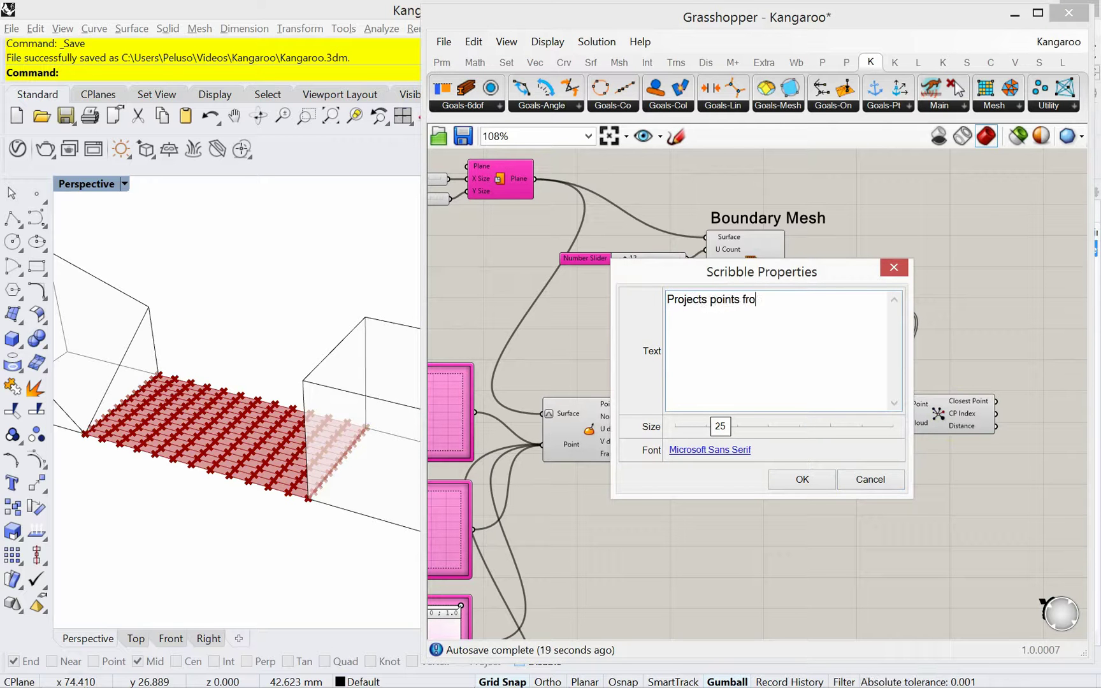
text(m surface)
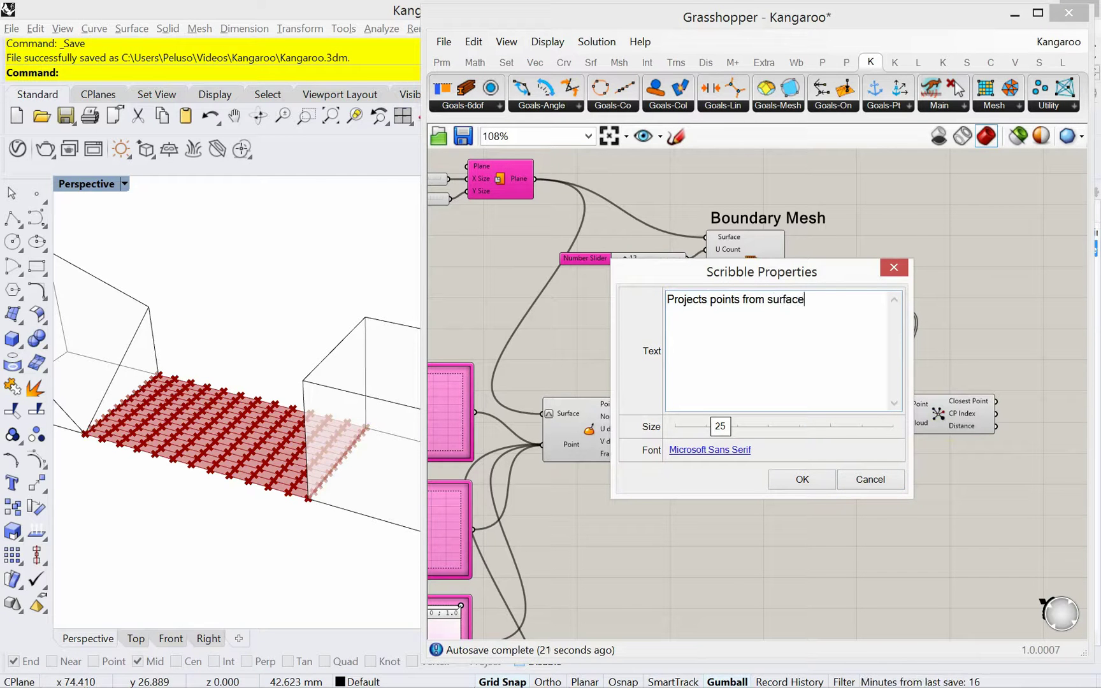
text( to mesh)
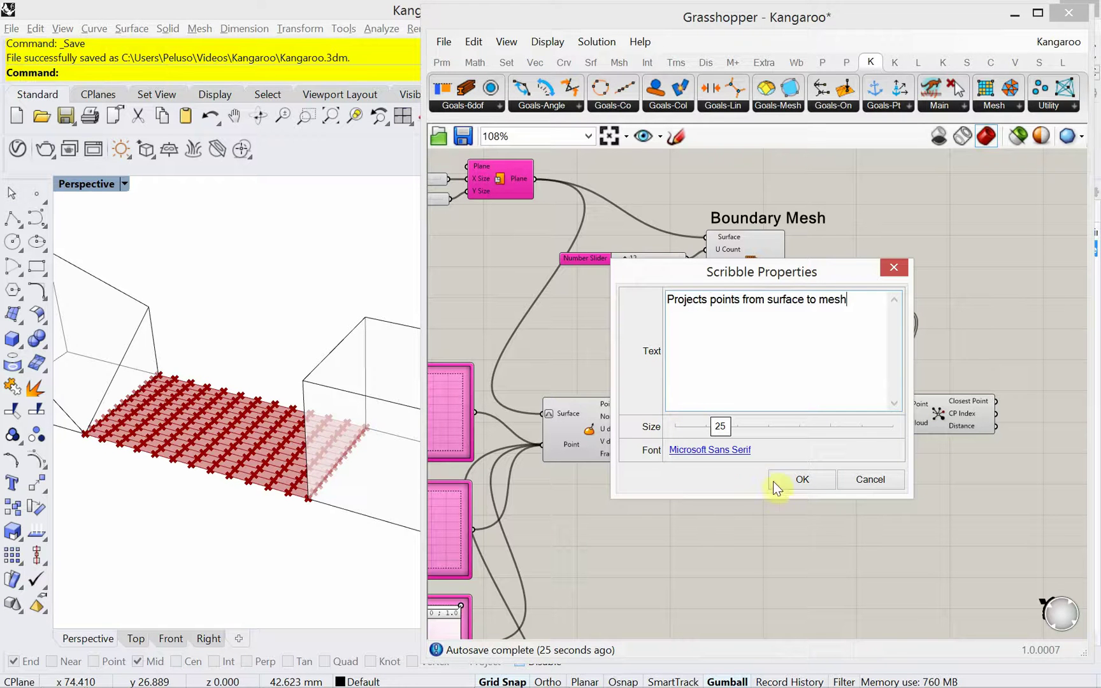
click(790, 481)
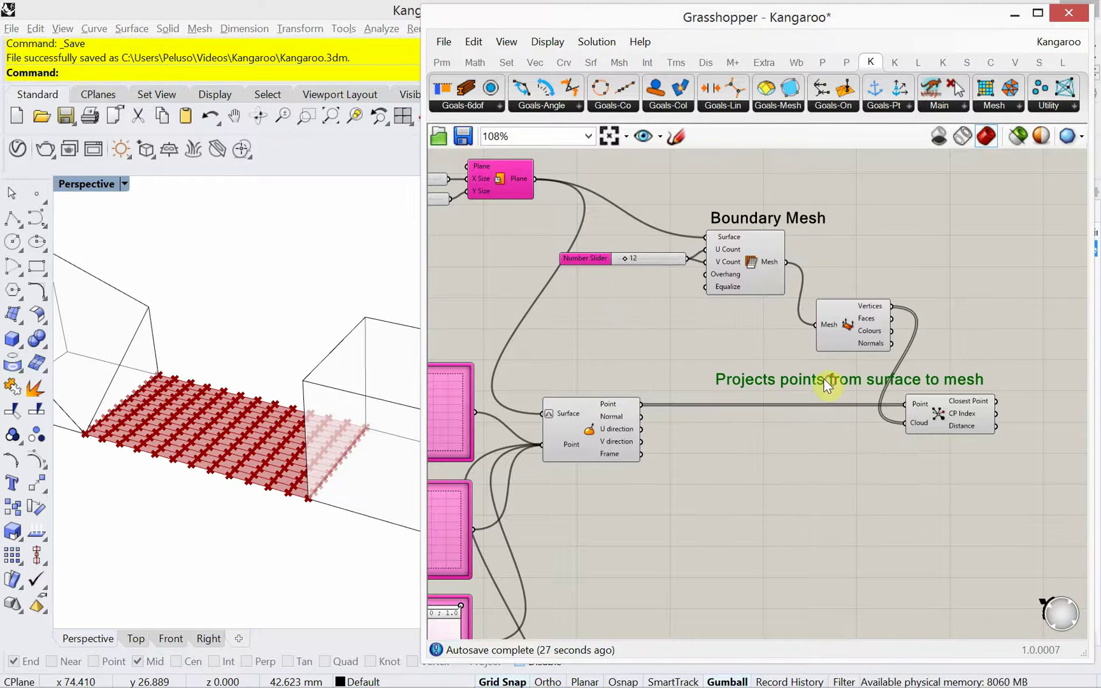
mouse_move(777, 376)
mouse_down()
mouse_move(745, 381)
mouse_move(822, 388)
mouse_up()
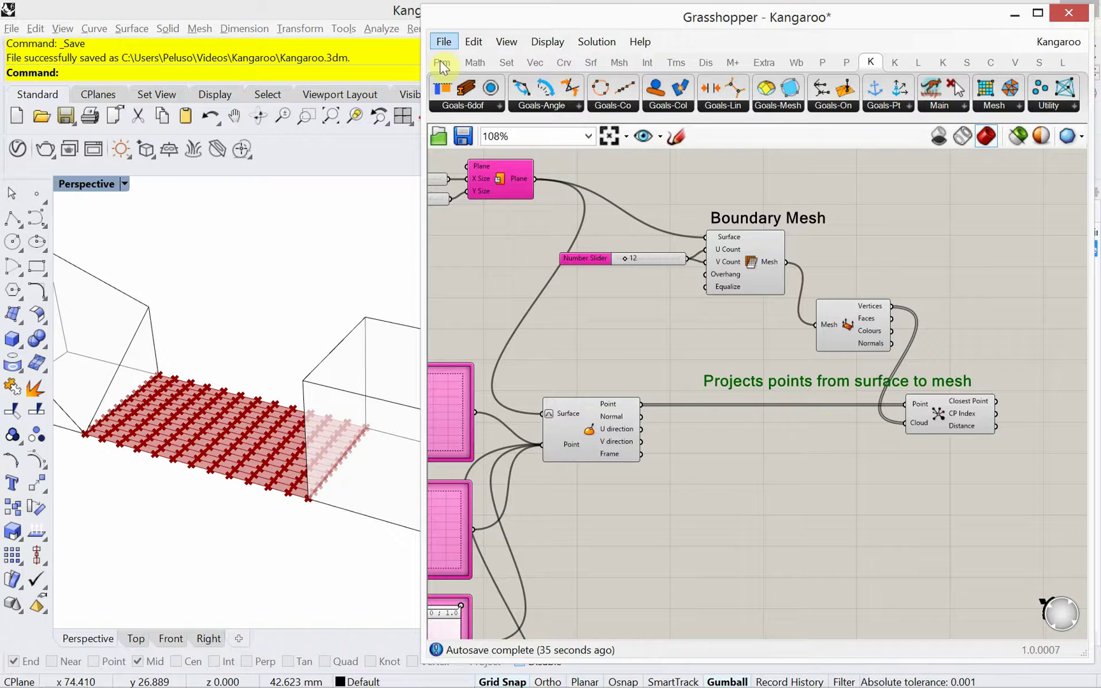
Add a Panel beside Evaluate Surface and feed it from Evaluate Surface's Point output
double_click(748, 499)
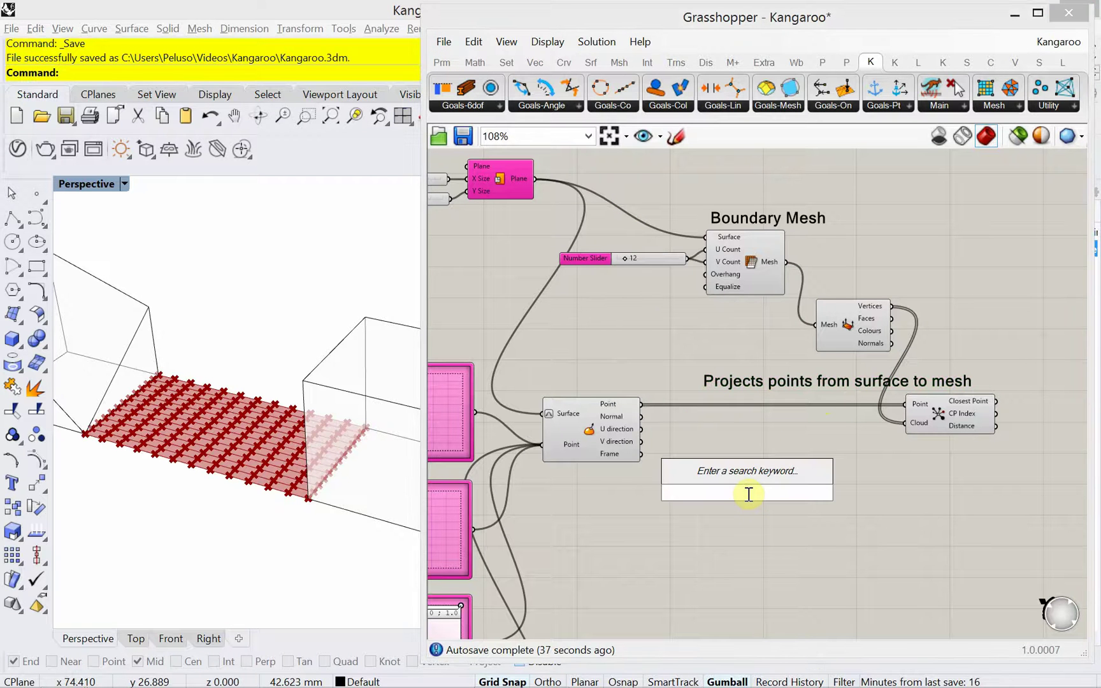
text(pane)
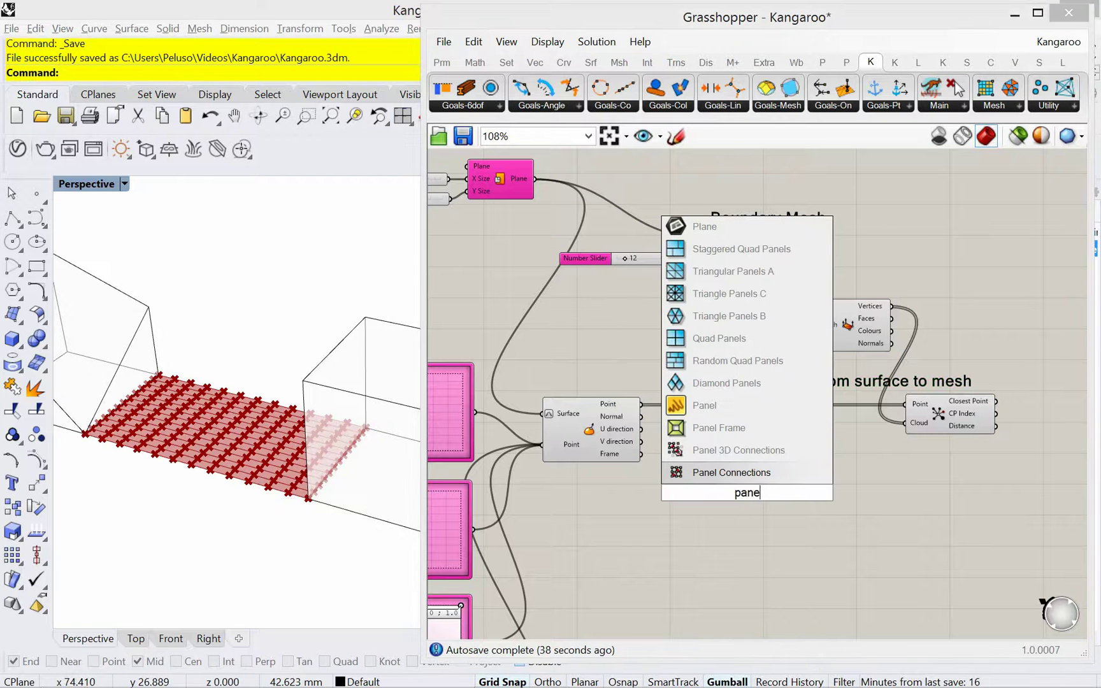
click(728, 406)
drag(640, 404, 684, 421)
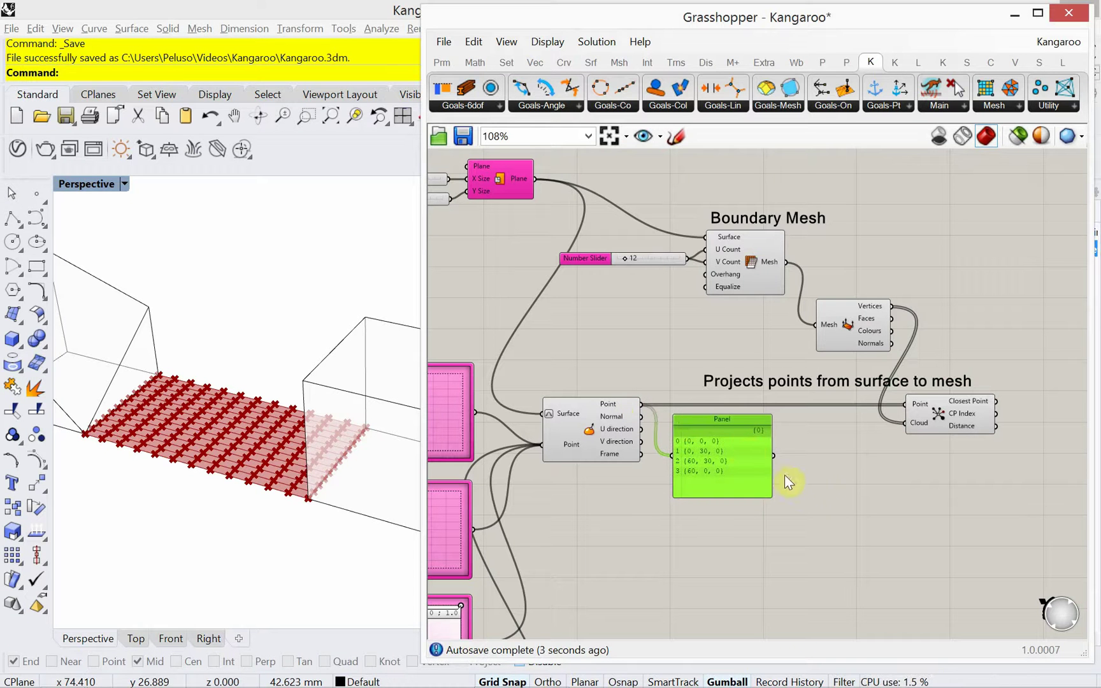
Duplicate the Panel beyond the Closest Point component and connect the Closest Point output to the copy
right_drag(826, 495, 752, 490)
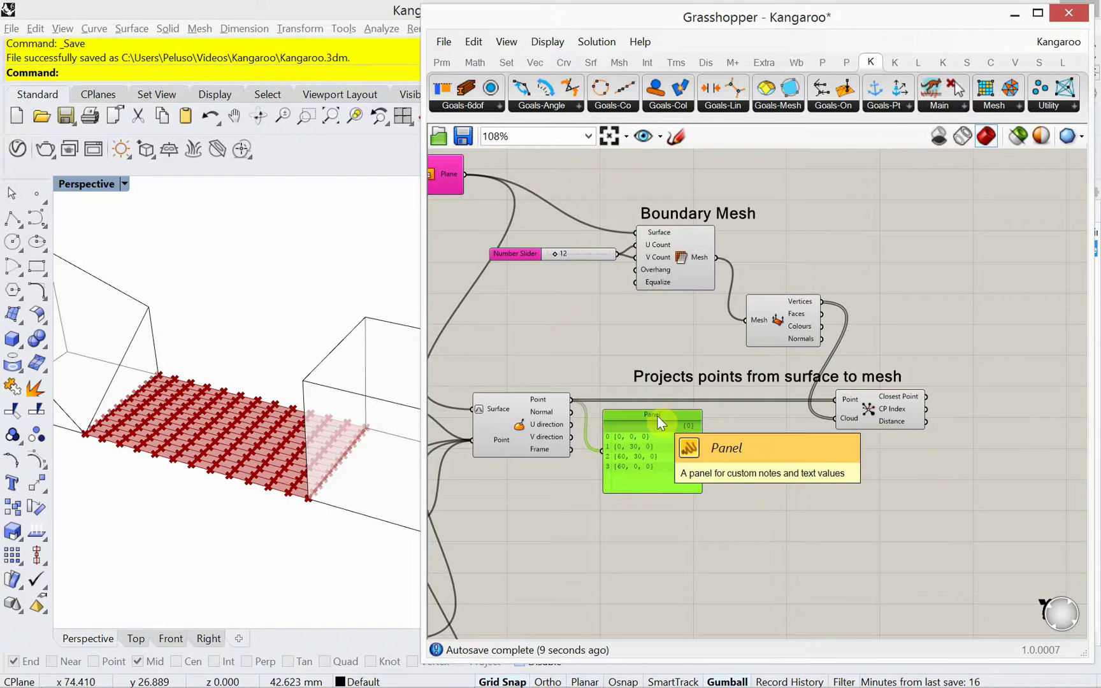
alt+drag(657, 415, 976, 442)
drag(926, 396, 926, 479)
drag(968, 439, 978, 418)
Compare the coordinates in the two panels and examine the closest points against the mesh vertices in the Perspective viewport
right_drag(728, 435, 639, 414)
scroll(650, 412, up, 1)
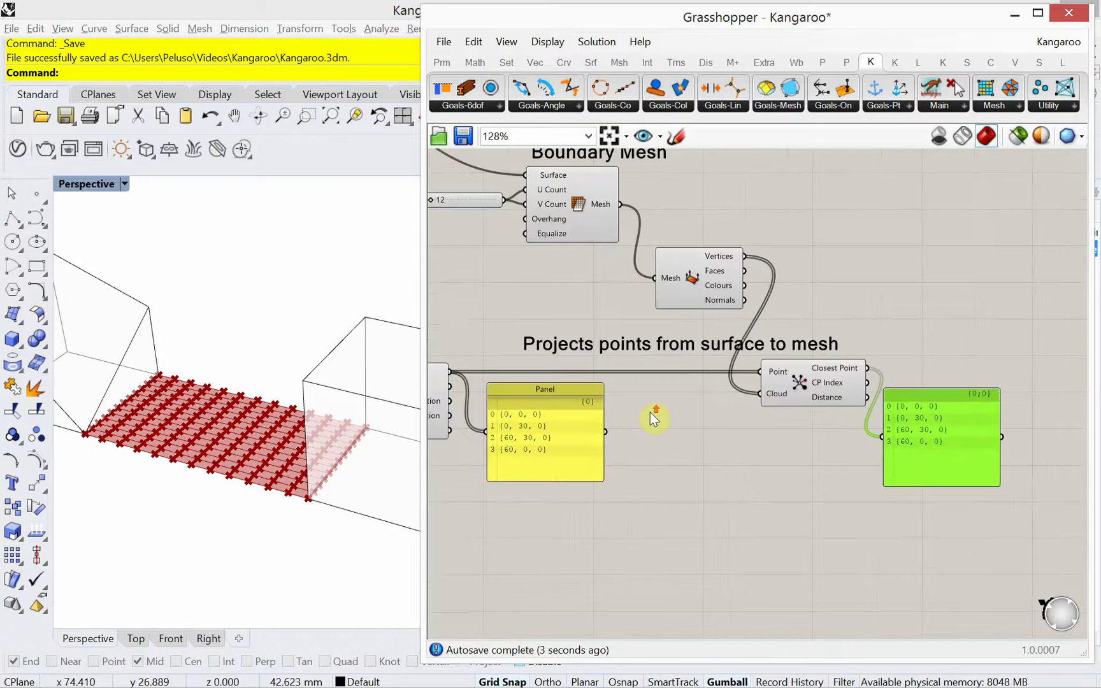
scroll(651, 412, up, 1)
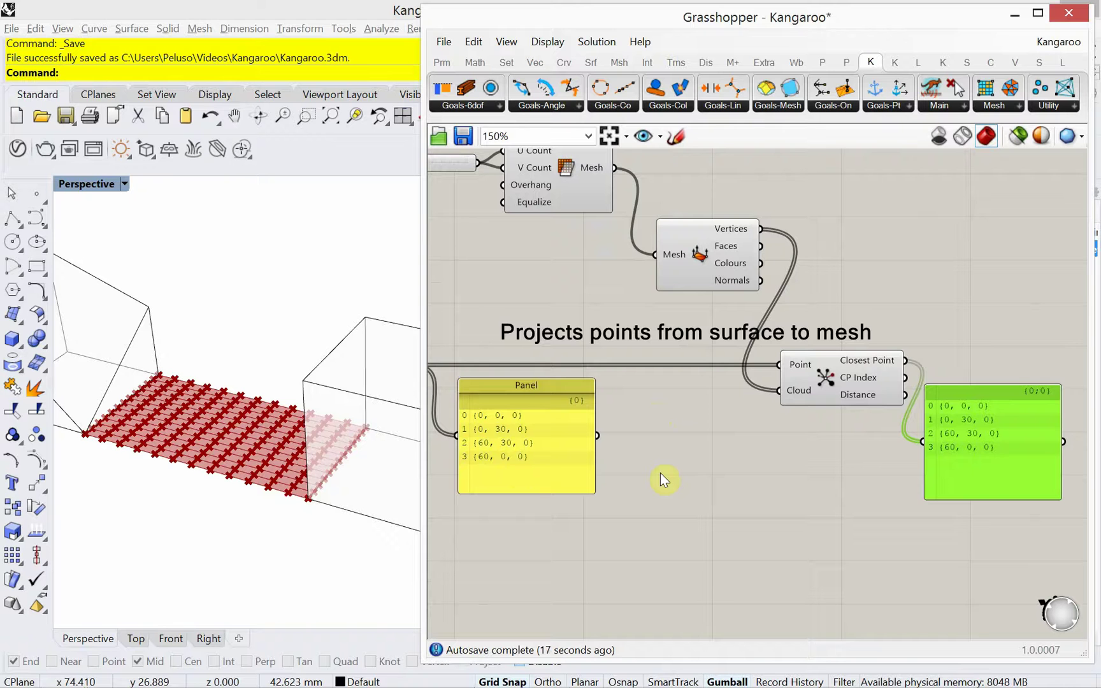
click(858, 401)
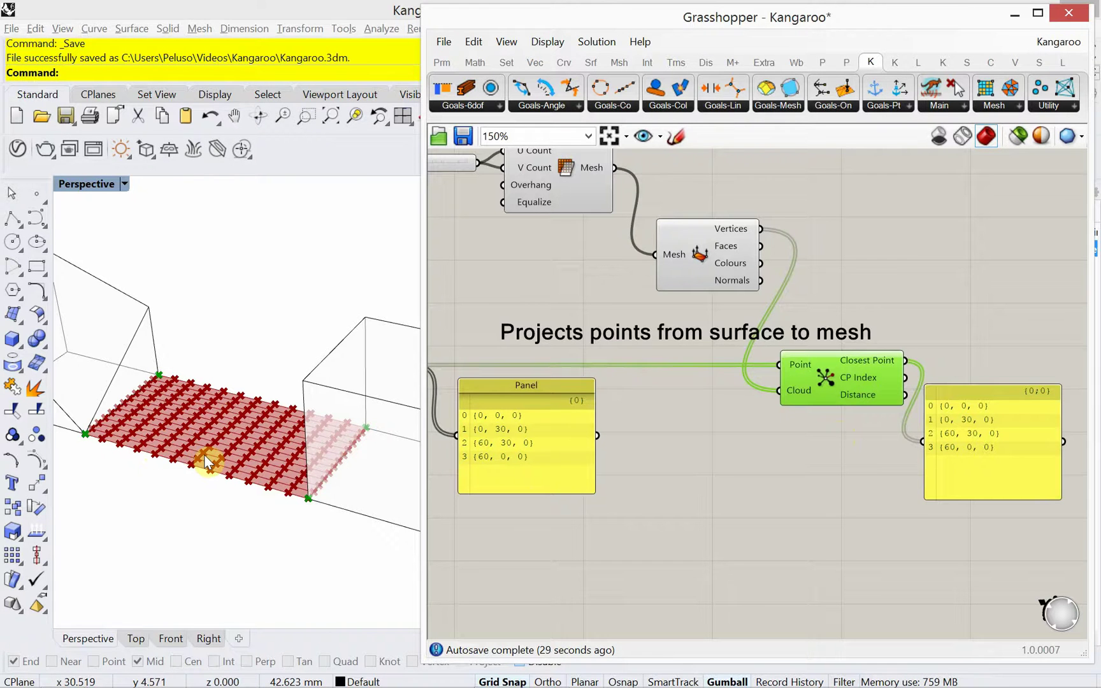
scroll(205, 457, up, 2)
scroll(205, 457, down, 3)
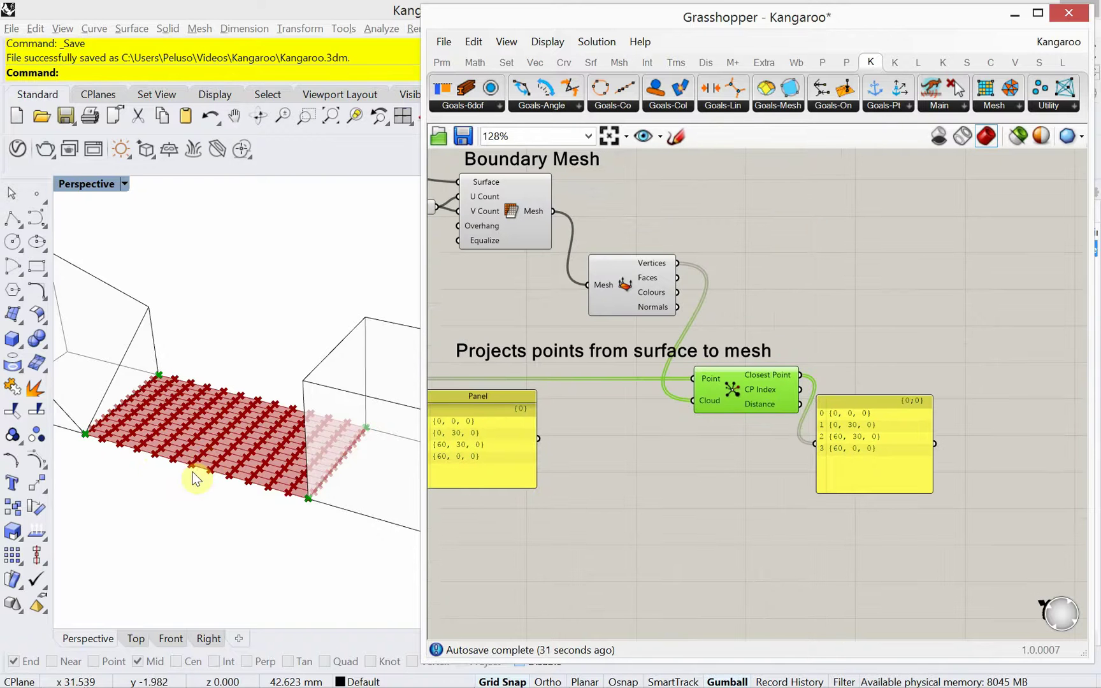
right_drag(193, 473, 191, 483)
scroll(193, 489, up, 4)
scroll(197, 484, up, 3)
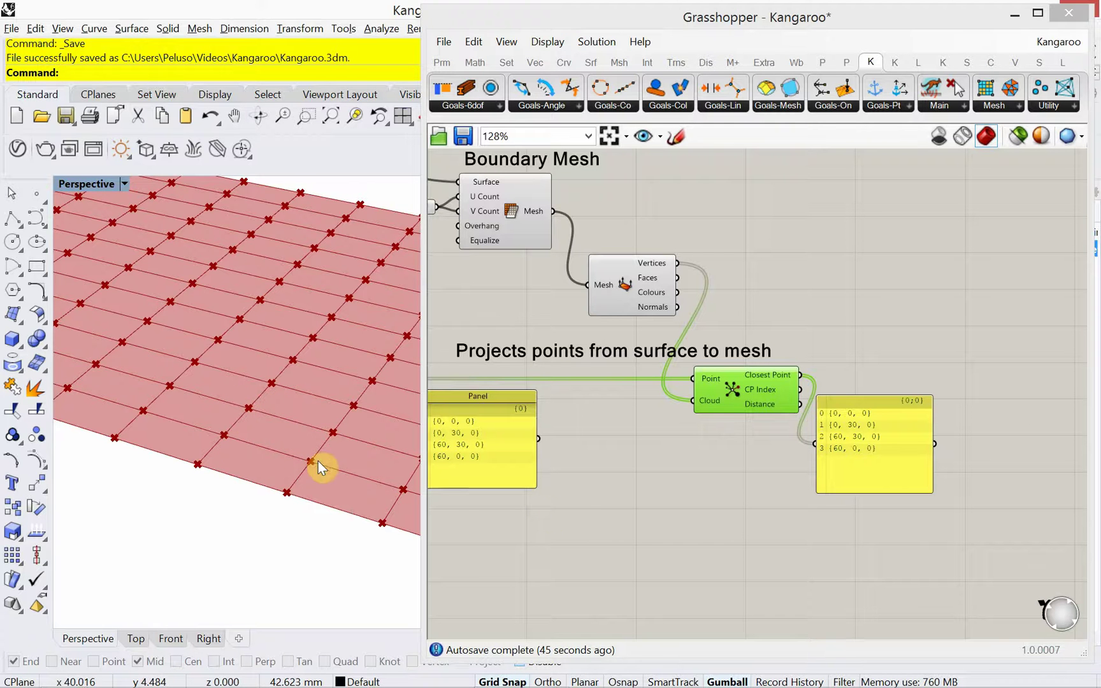
scroll(275, 452, down, 5)
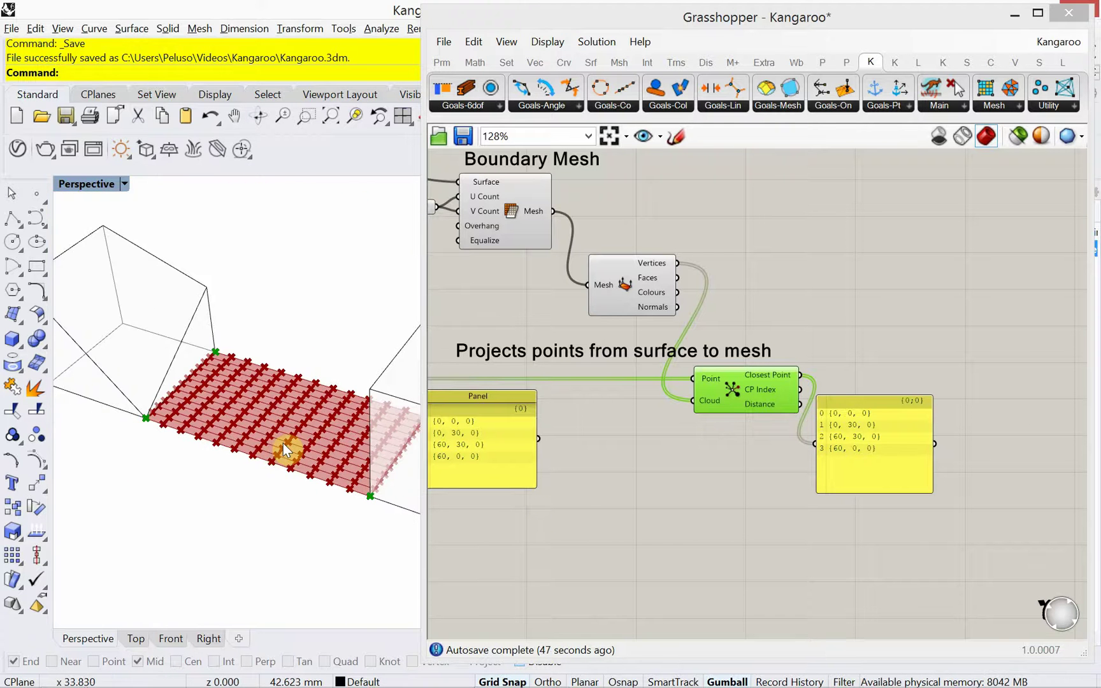
right_drag(282, 443, 266, 449)
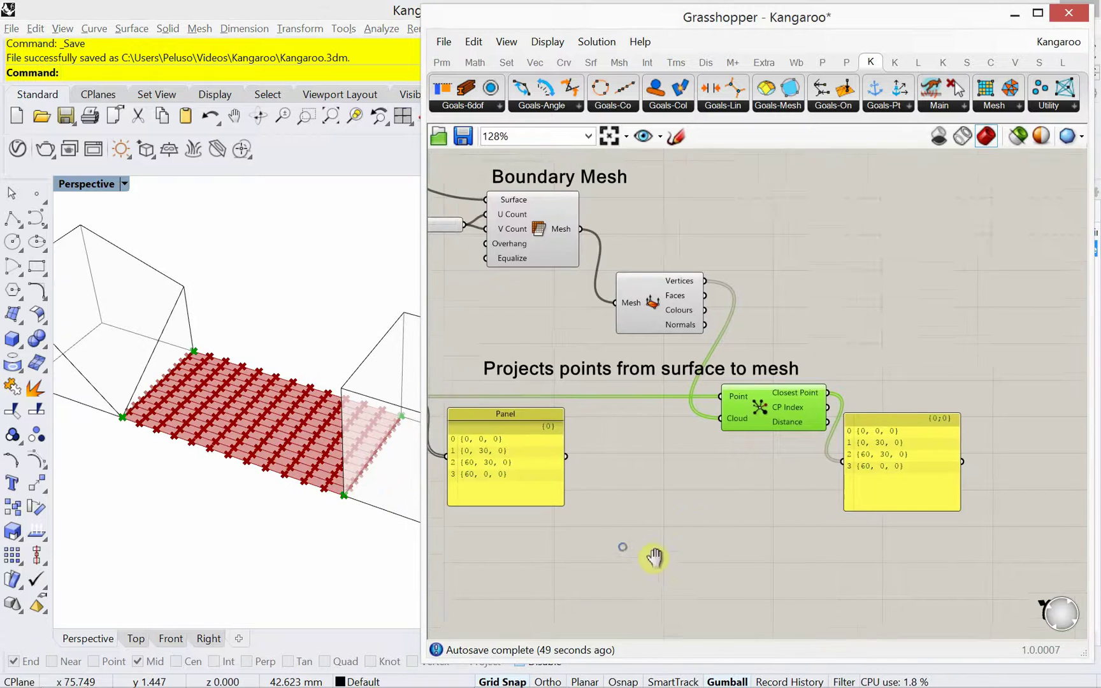
Add a Kangaroo Anchor component beyond the second panel, connect the Closest Point output to its Point input, and align it with that wire
right_drag(652, 555, 670, 550)
right_drag(711, 470, 674, 467)
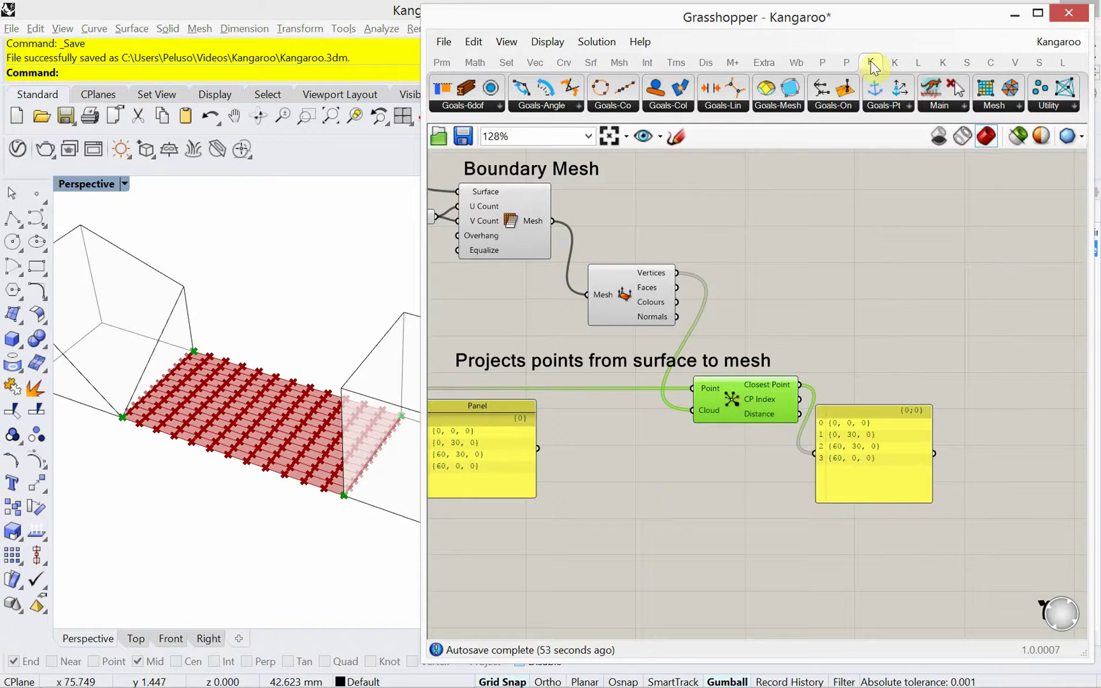
click(879, 107)
drag(922, 138, 994, 332)
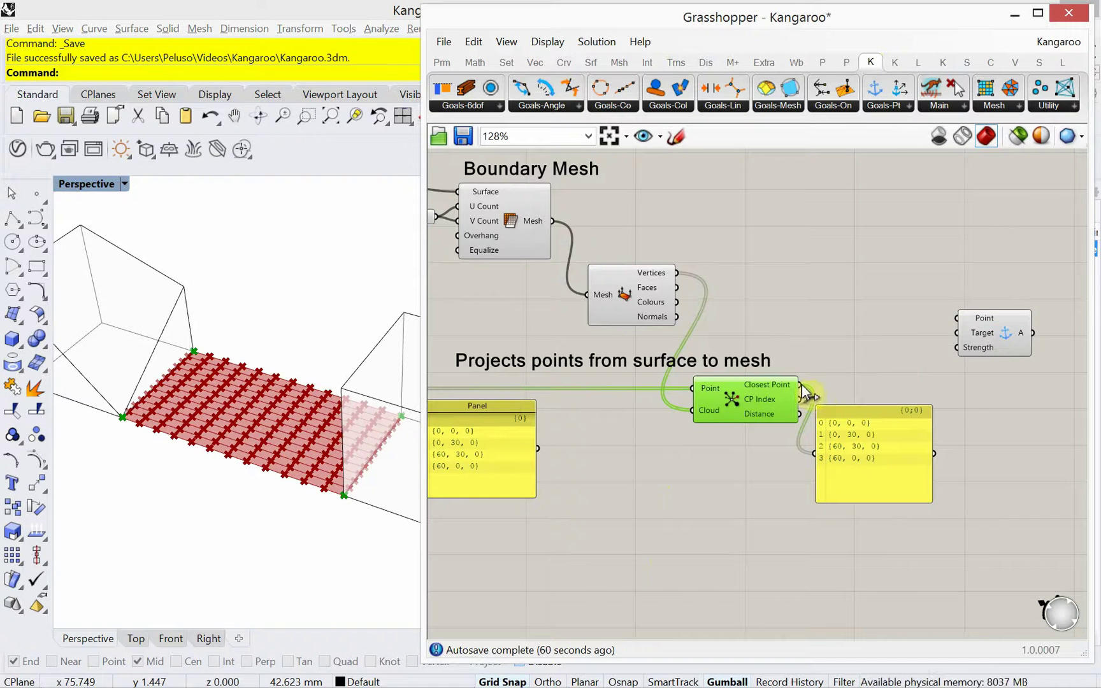
drag(801, 385, 957, 318)
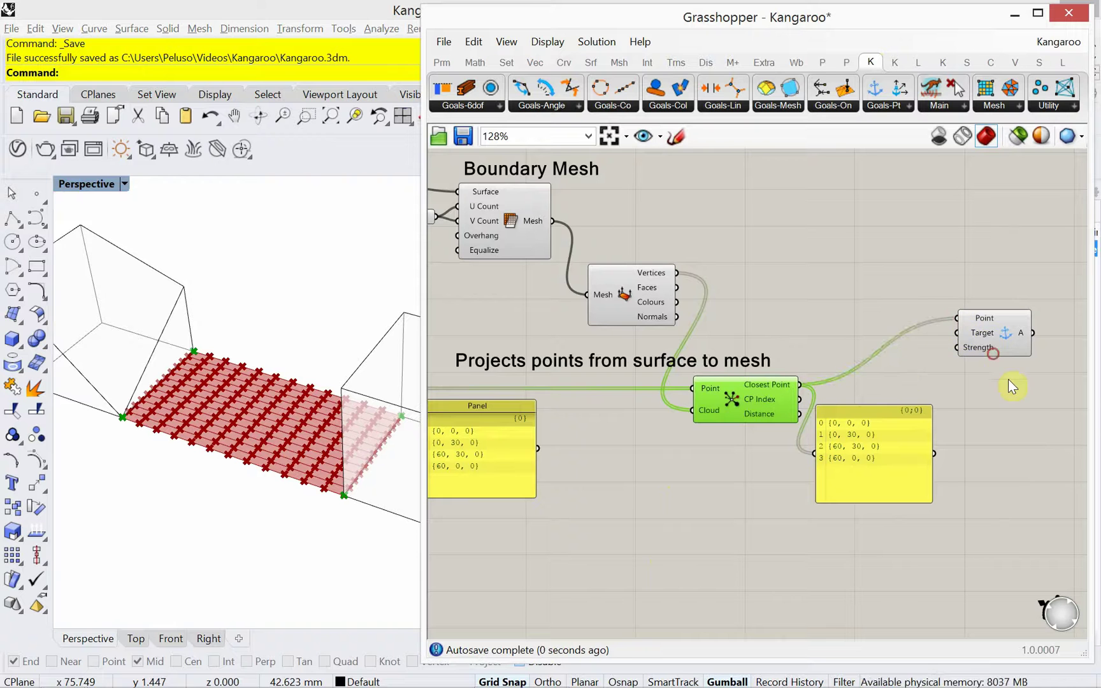
drag(998, 355, 1026, 427)
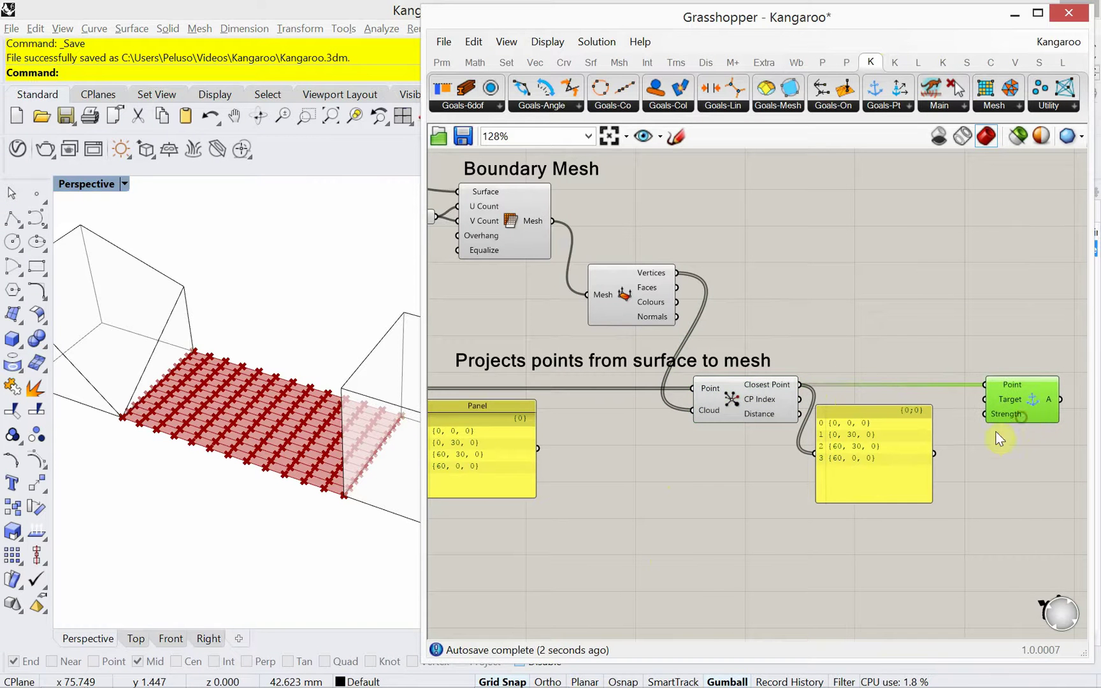
right_drag(1026, 427, 857, 369)
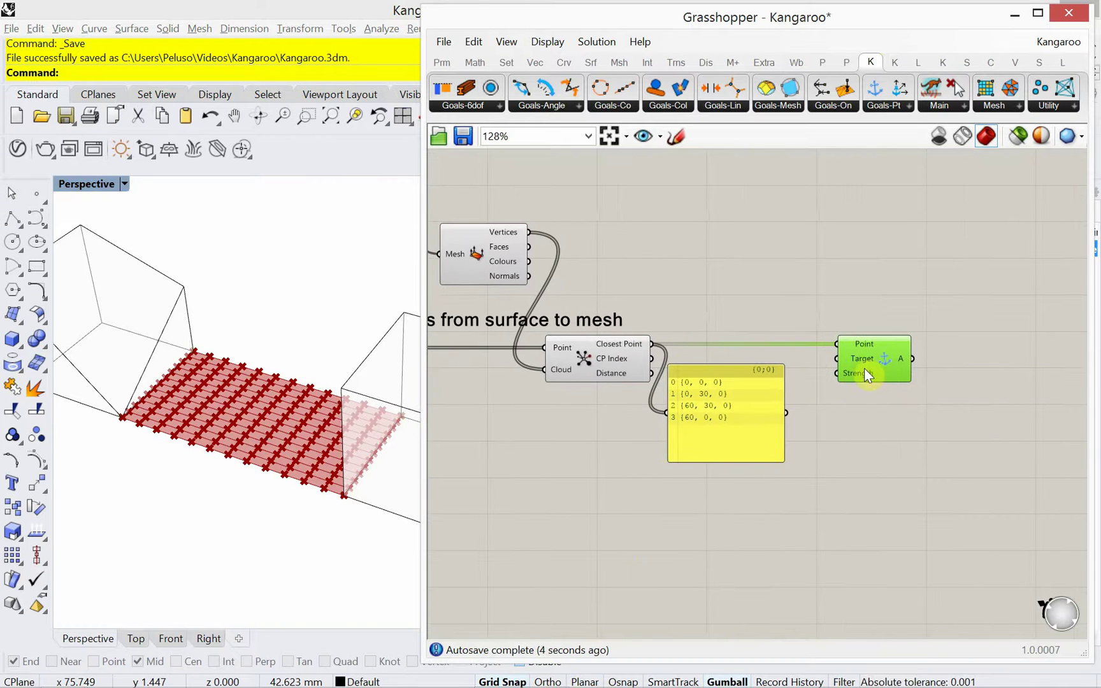
drag(864, 370, 920, 360)
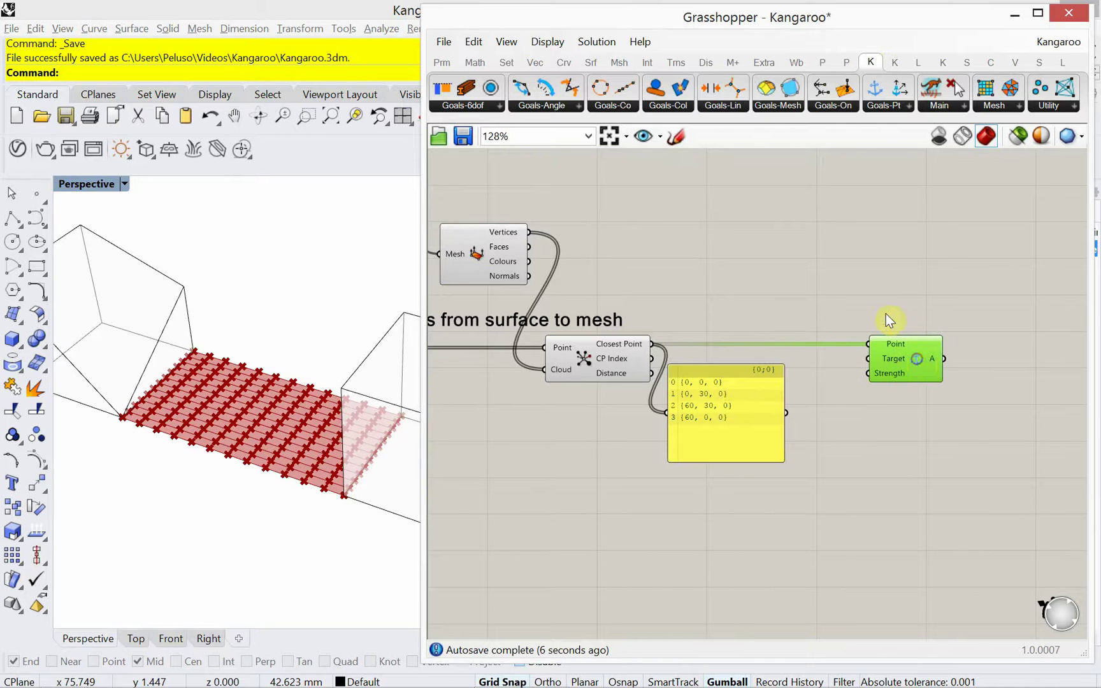
Add a Scribble label above the Anchor component
double_click(886, 313)
text(scr)
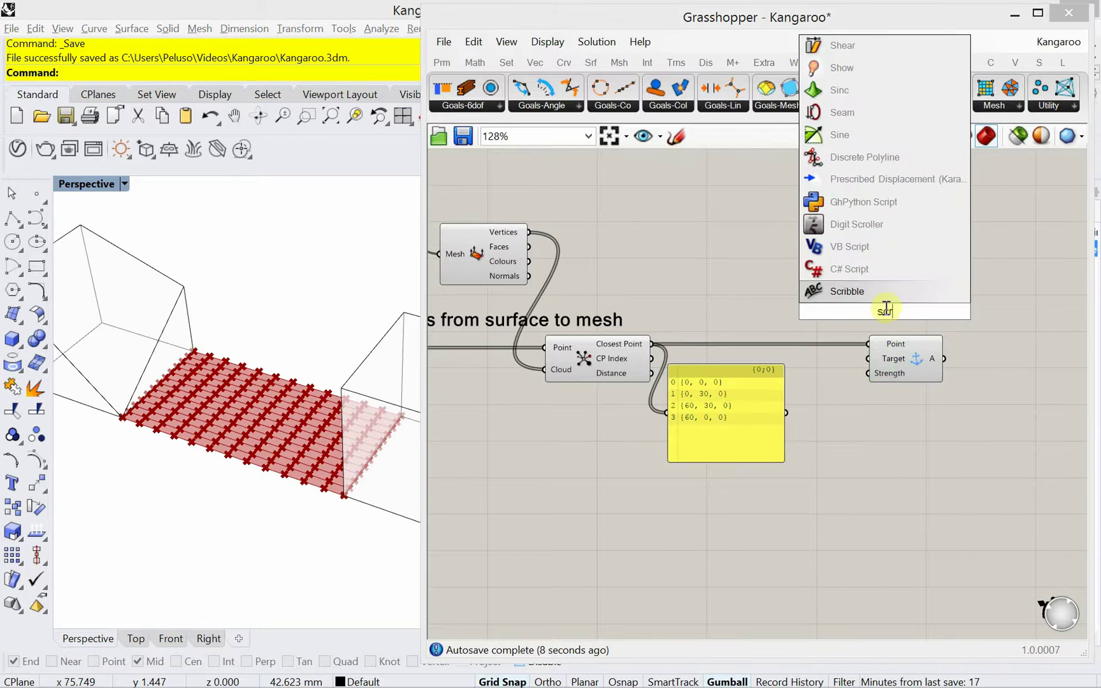
click(877, 294)
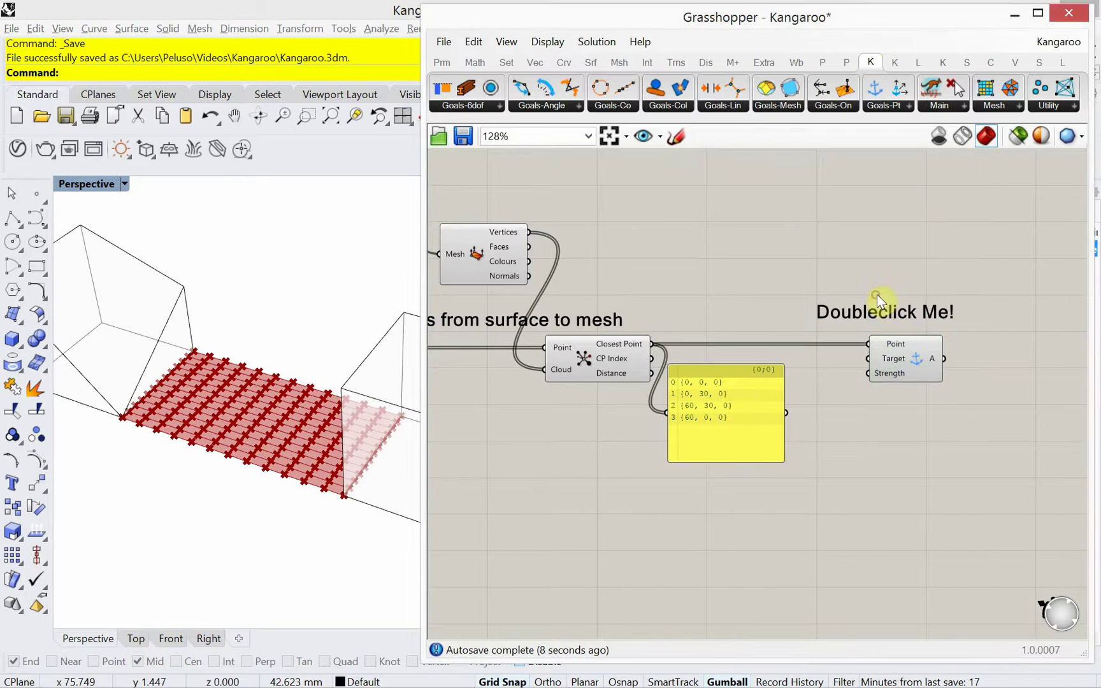
Set the label's text to "Kangaroo - Anchor" and adjust its position over the Anchor component
double_click(914, 319)
drag(913, 243, 816, 243)
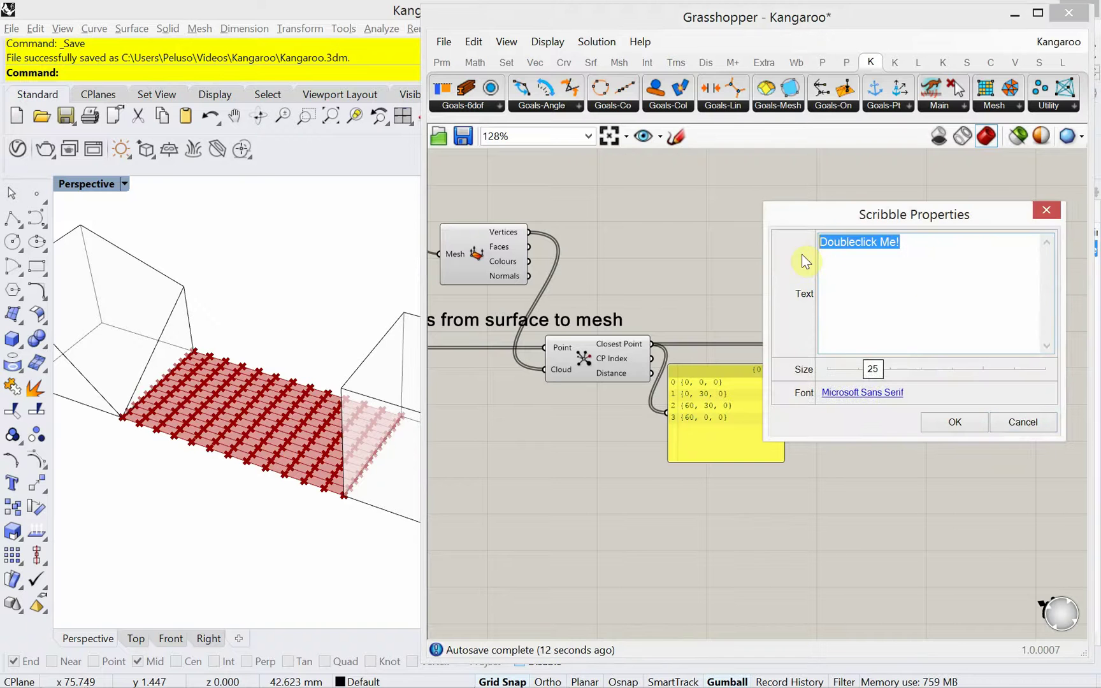
text(Kanga)
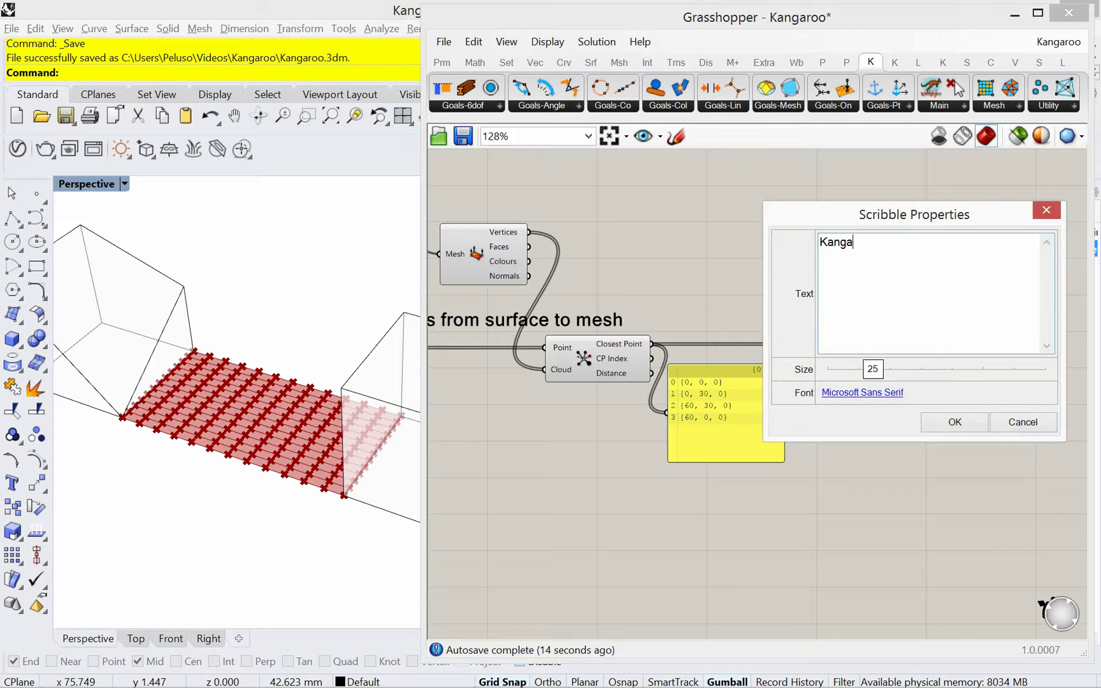
text(ro)
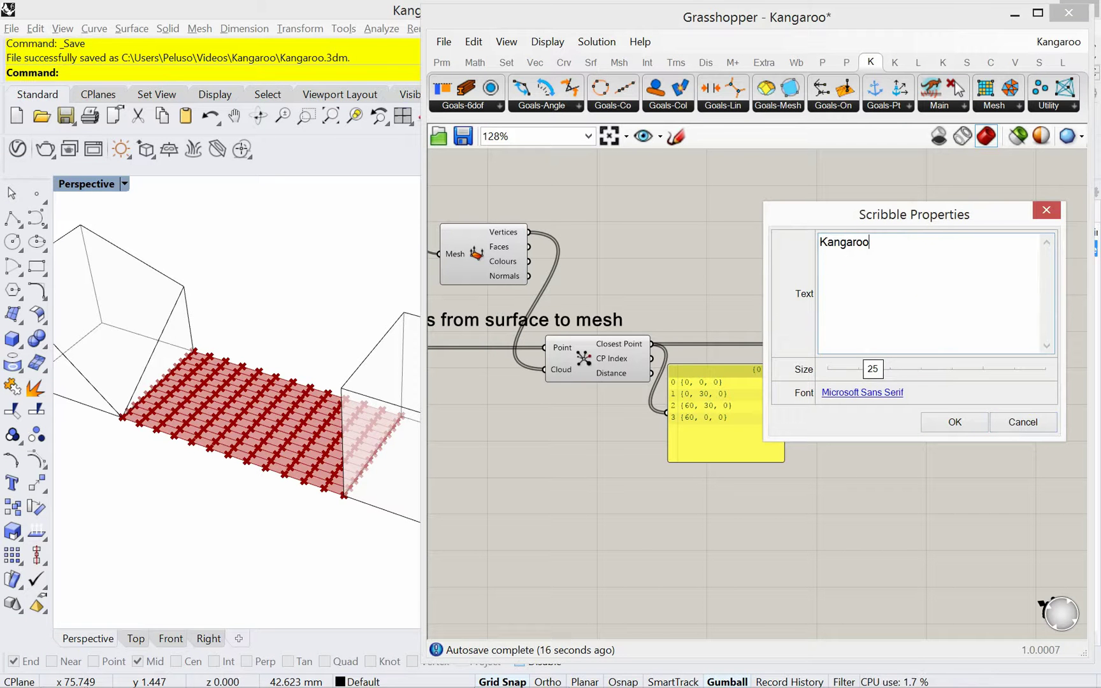
text(o - )
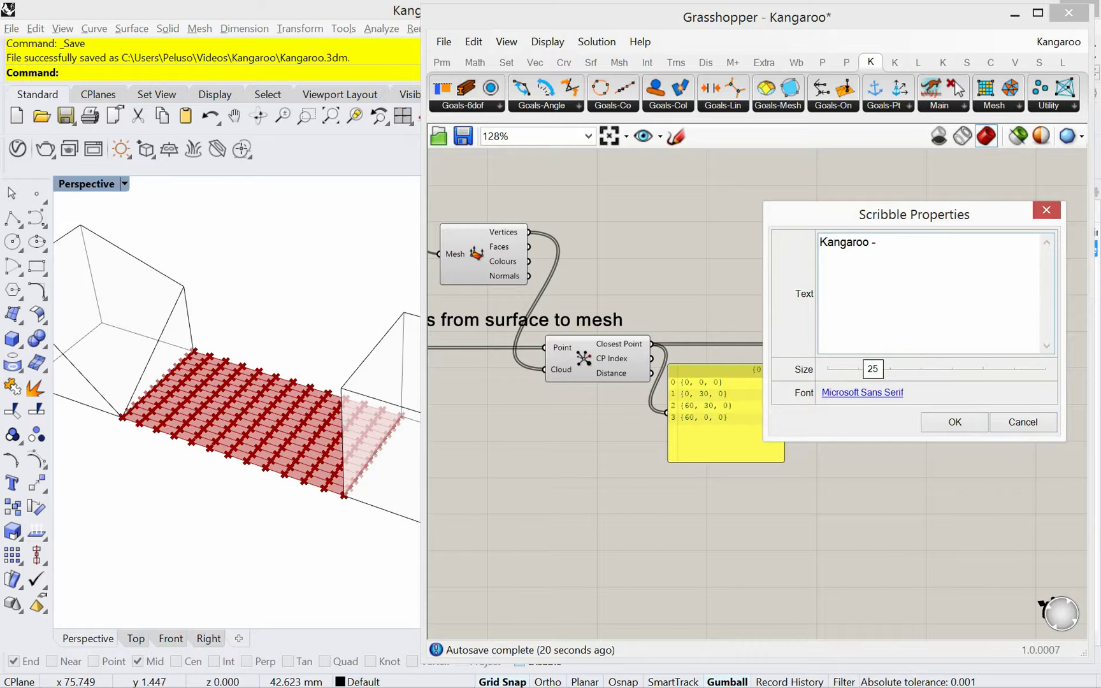
text(Anchor)
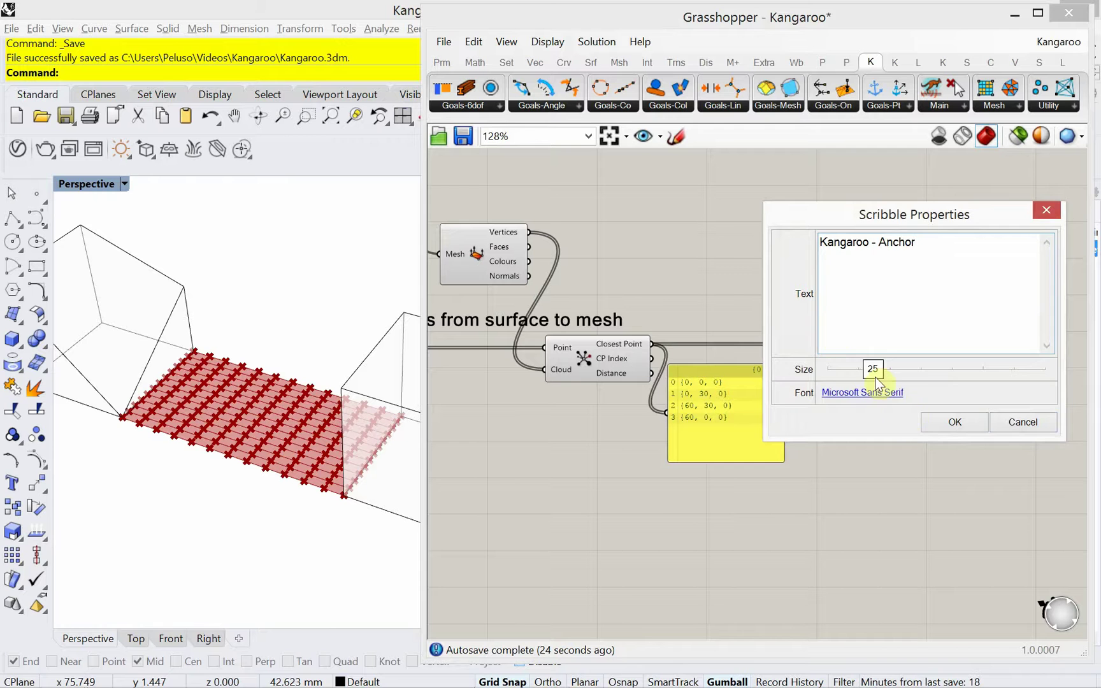
click(933, 422)
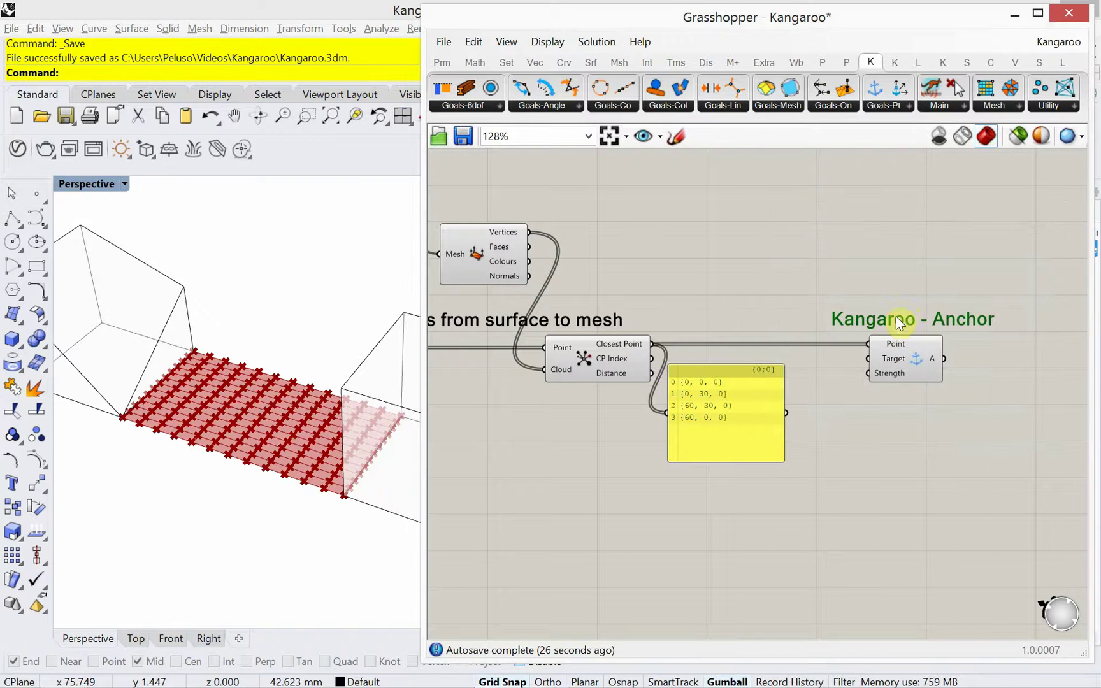
drag(895, 316, 886, 316)
right_drag(836, 331, 862, 348)
scroll(892, 390, down, 2)
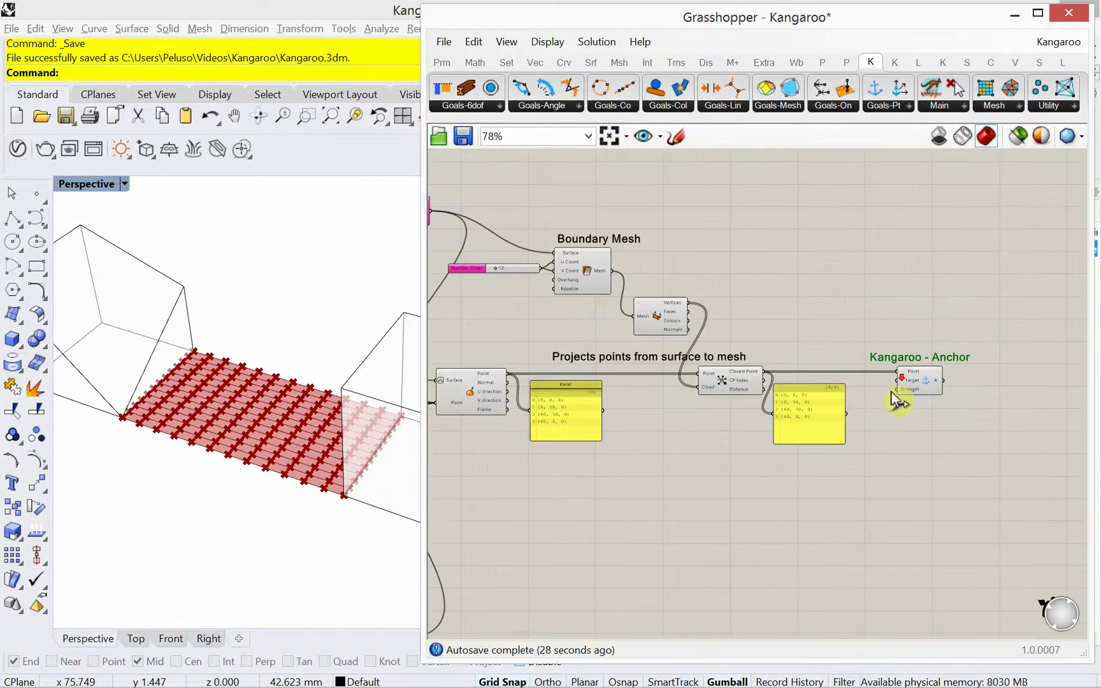
Add a Kangaroo Load component on the open canvas above the Anchor component
right_drag(712, 356, 818, 453)
right_drag(671, 401, 691, 399)
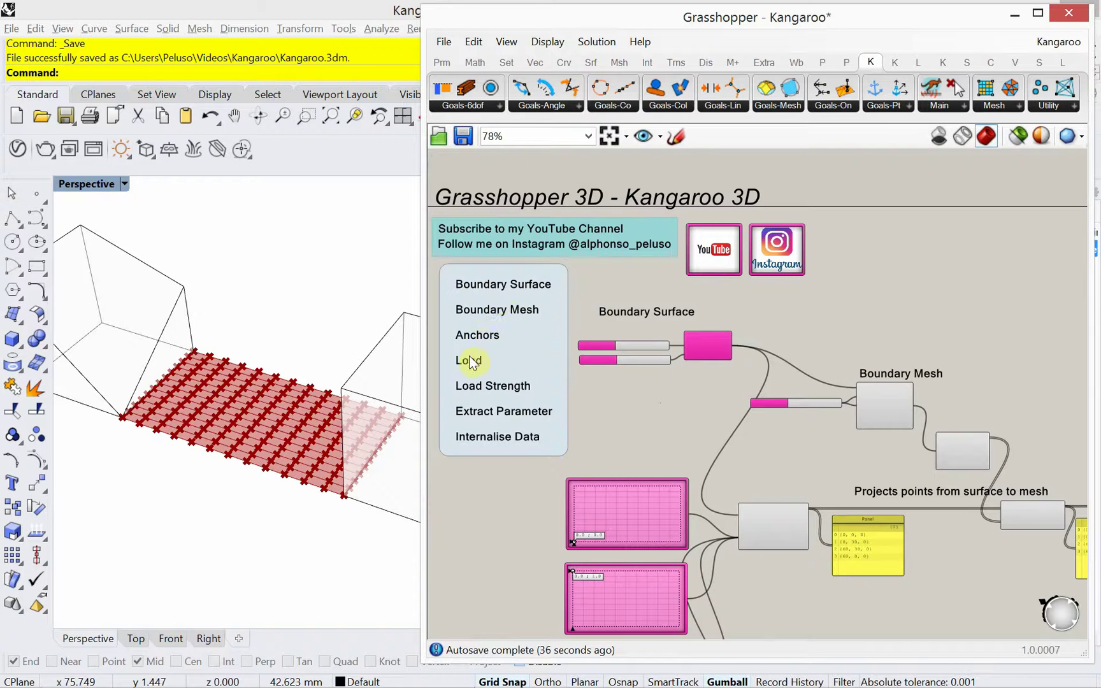
right_drag(865, 458, 619, 392)
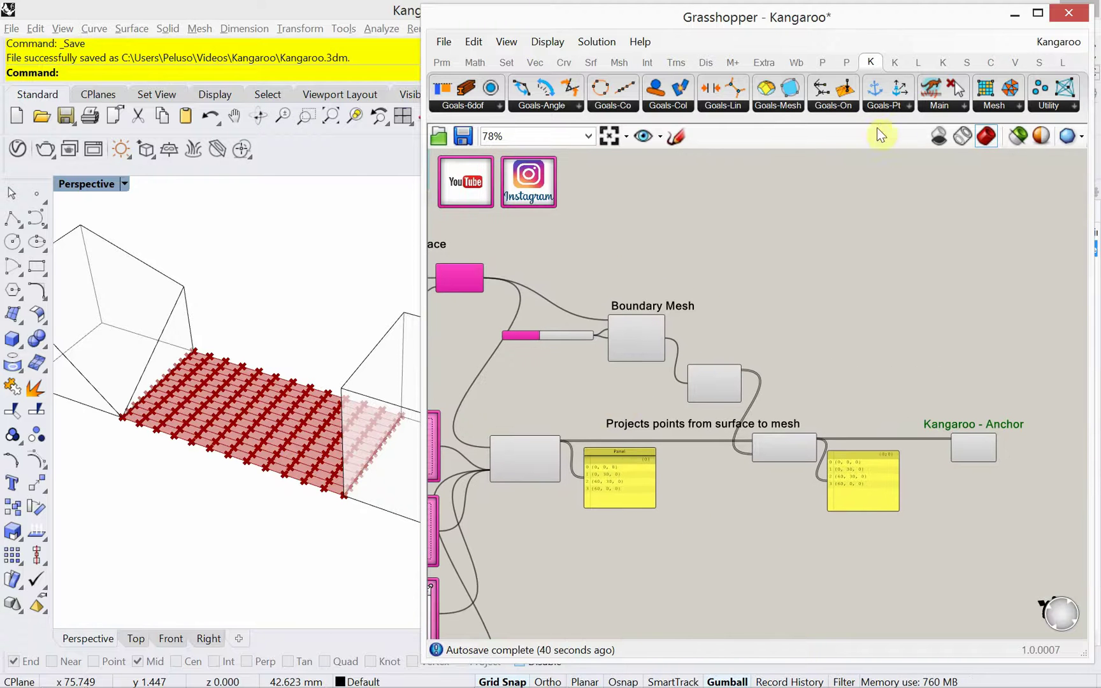
click(893, 105)
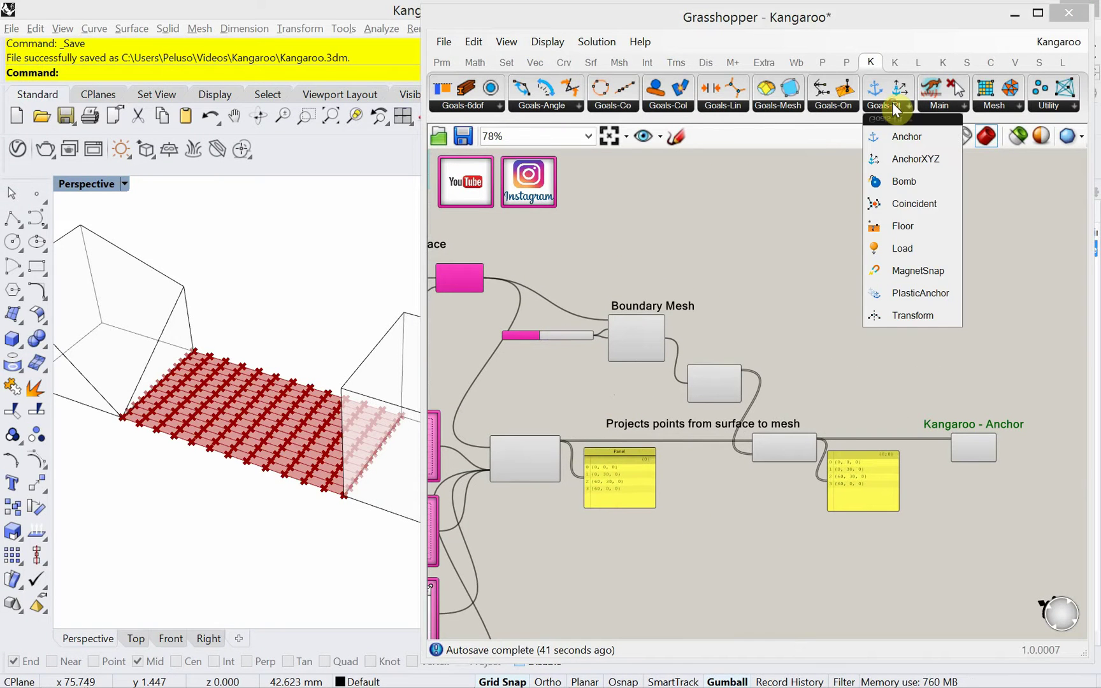
click(920, 246)
click(911, 325)
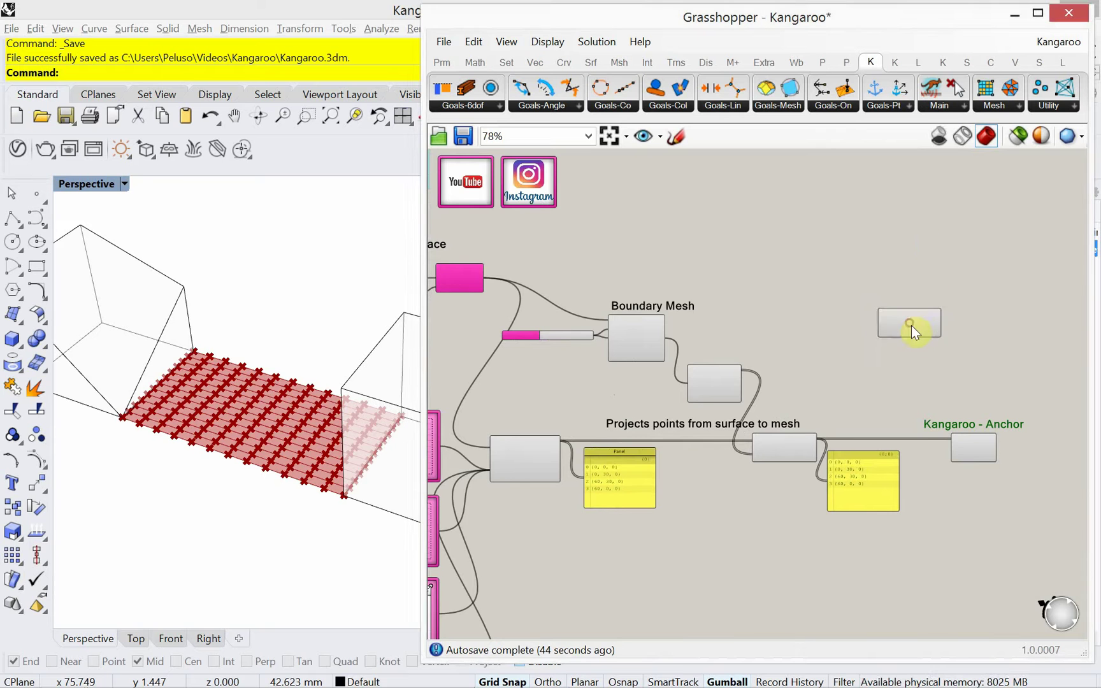
scroll(912, 332, up, 4)
drag(885, 332, 874, 344)
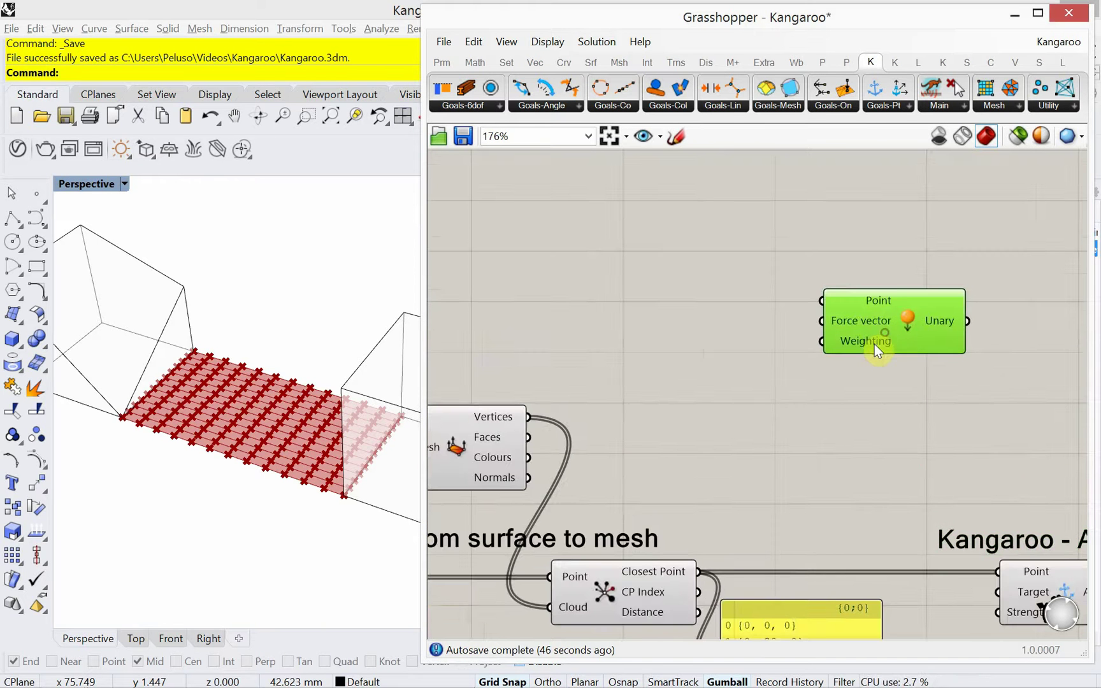
right_drag(874, 344, 734, 334)
Duplicate the "Kangaroo - Anchor" label above the Load component and change the copy's text to "Kangaroo - Load"
click(831, 503)
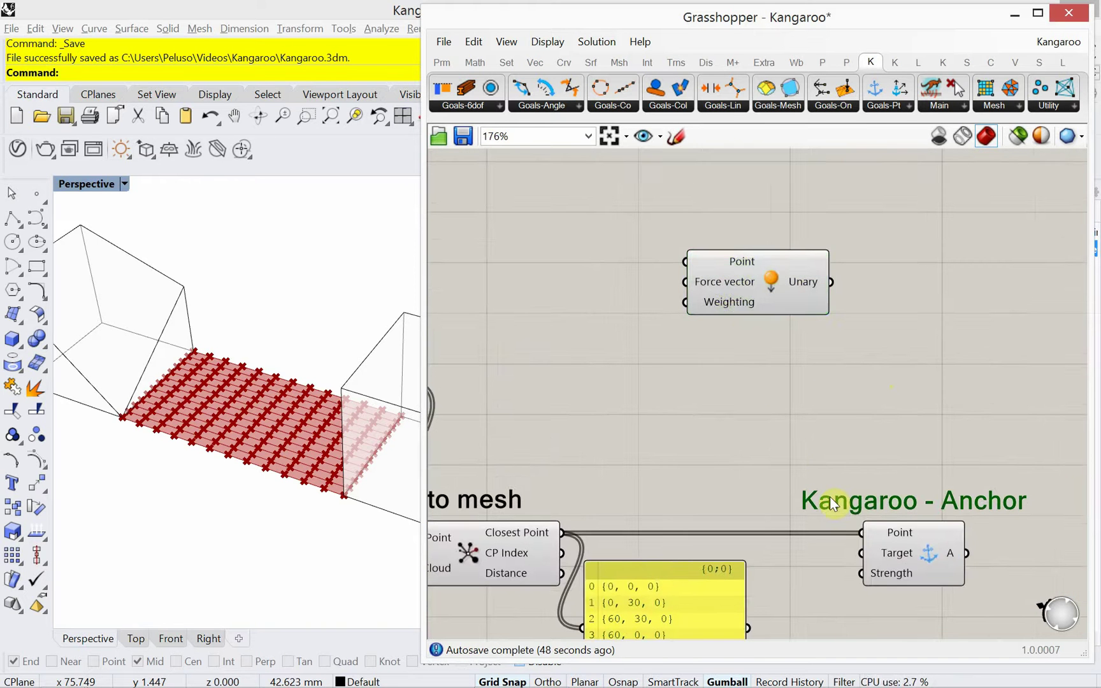
mouse_move(829, 497)
alt+mouse_down()
mouse_move(840, 505)
mouse_move(830, 458)
mouse_move(716, 250)
mouse_move(695, 233)
alt+mouse_up()
double_click(695, 233)
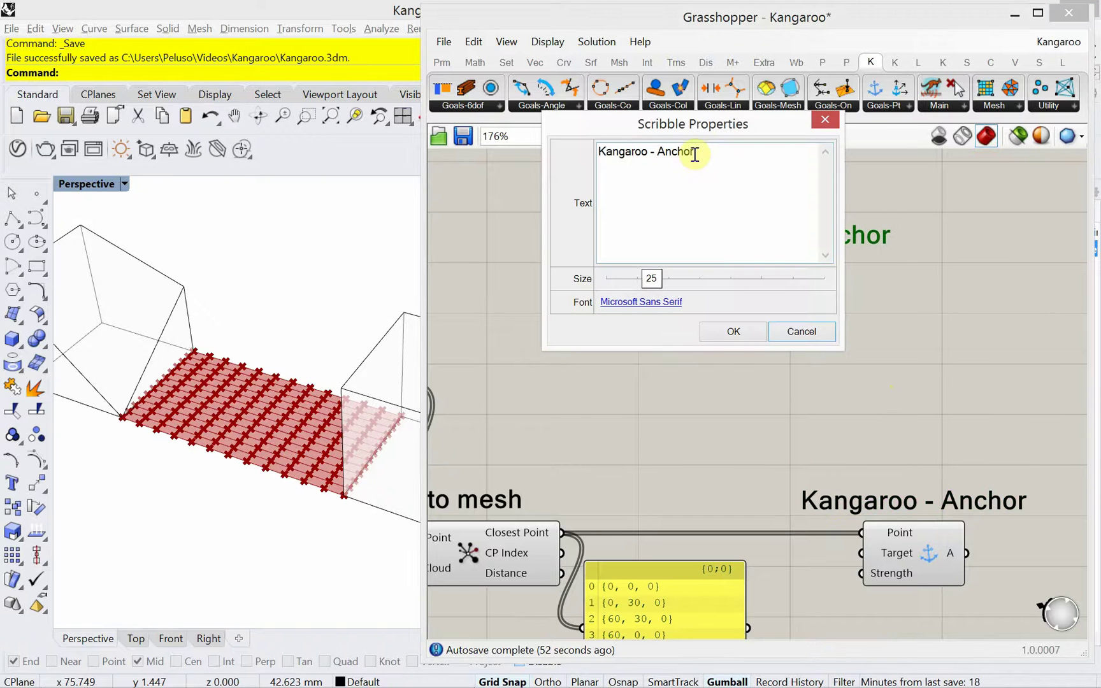
drag(693, 153, 655, 153)
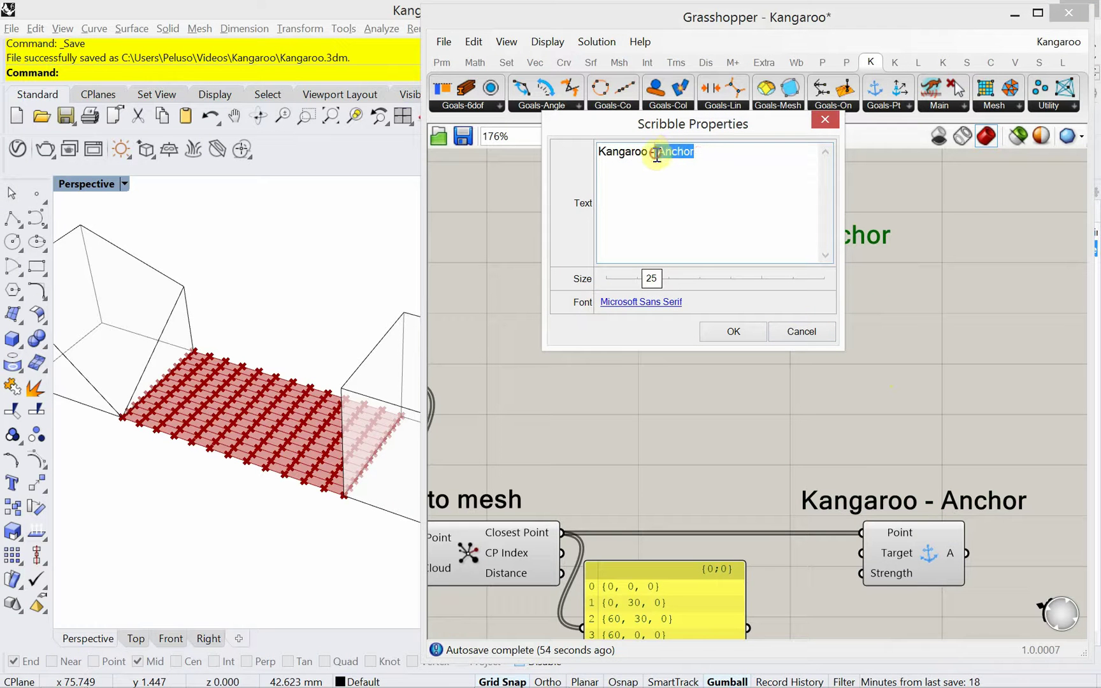
text(Load)
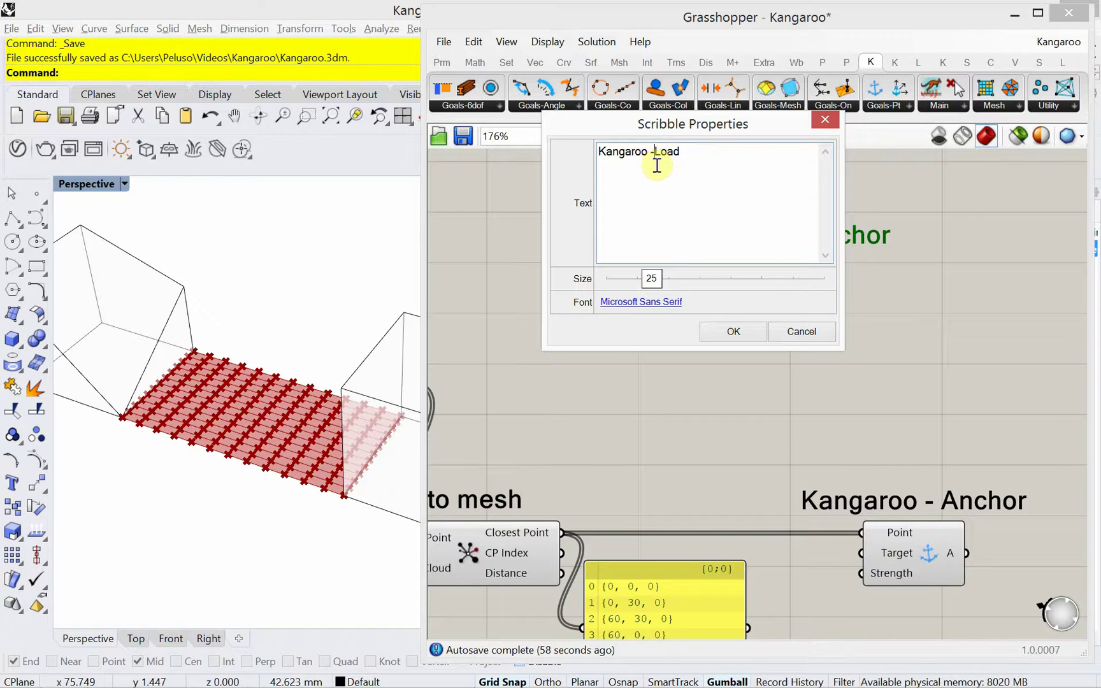
click(734, 331)
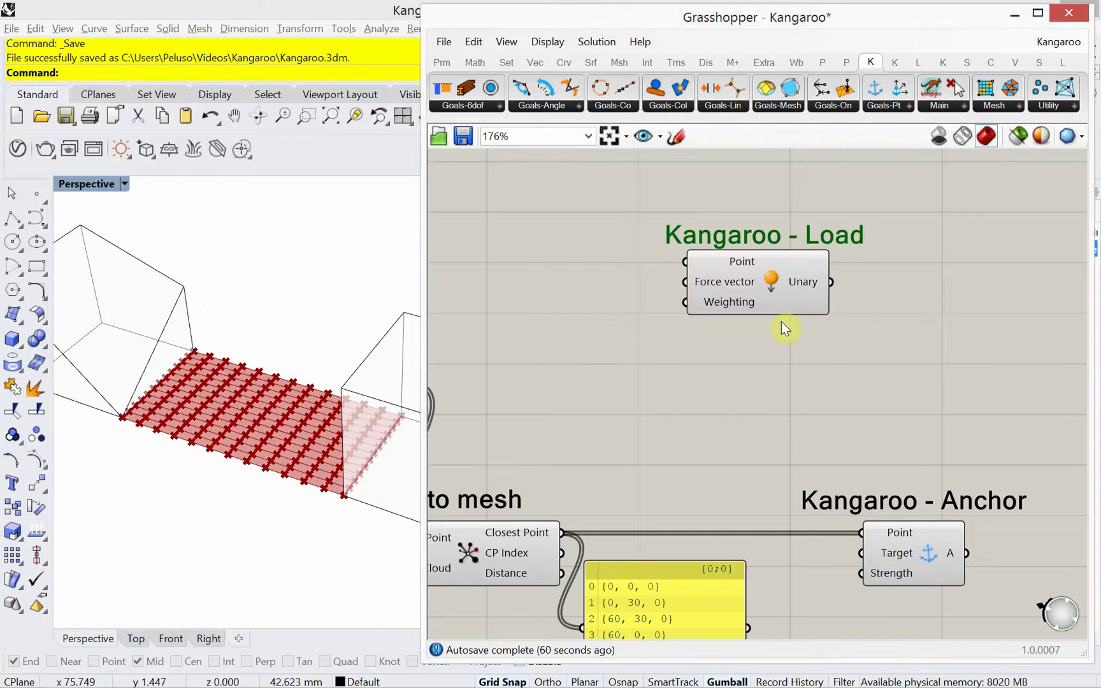
Adjust the Load component beneath its label and connect the deconstructed mesh's Vertices output to its Point input
right_drag(676, 309, 726, 323)
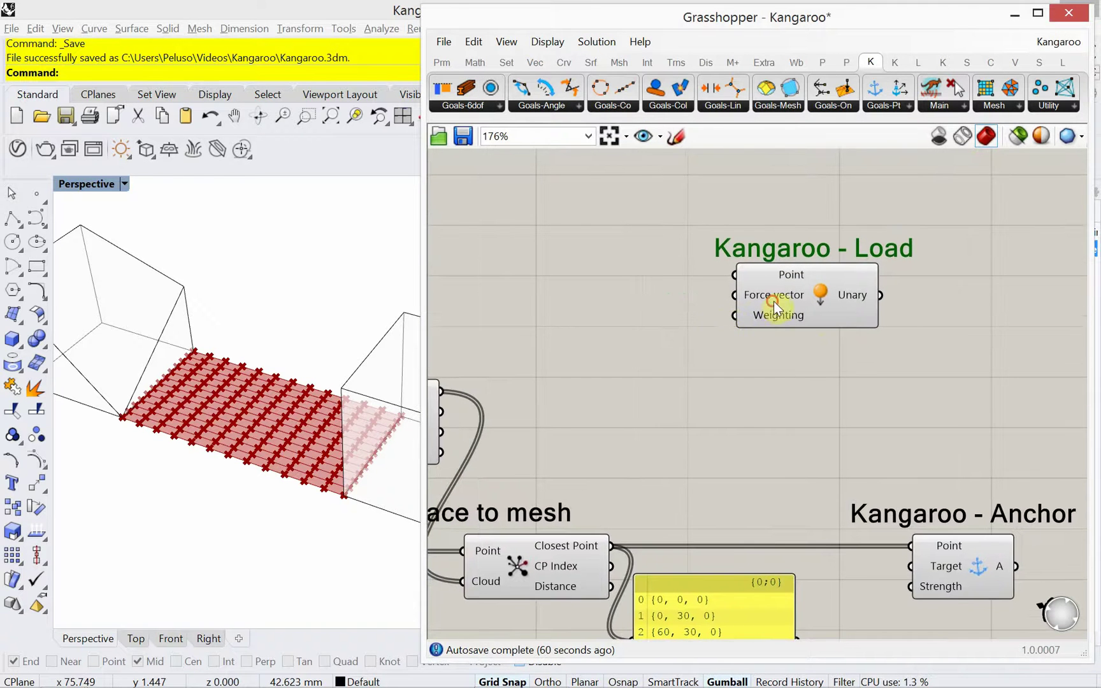
drag(774, 301, 782, 307)
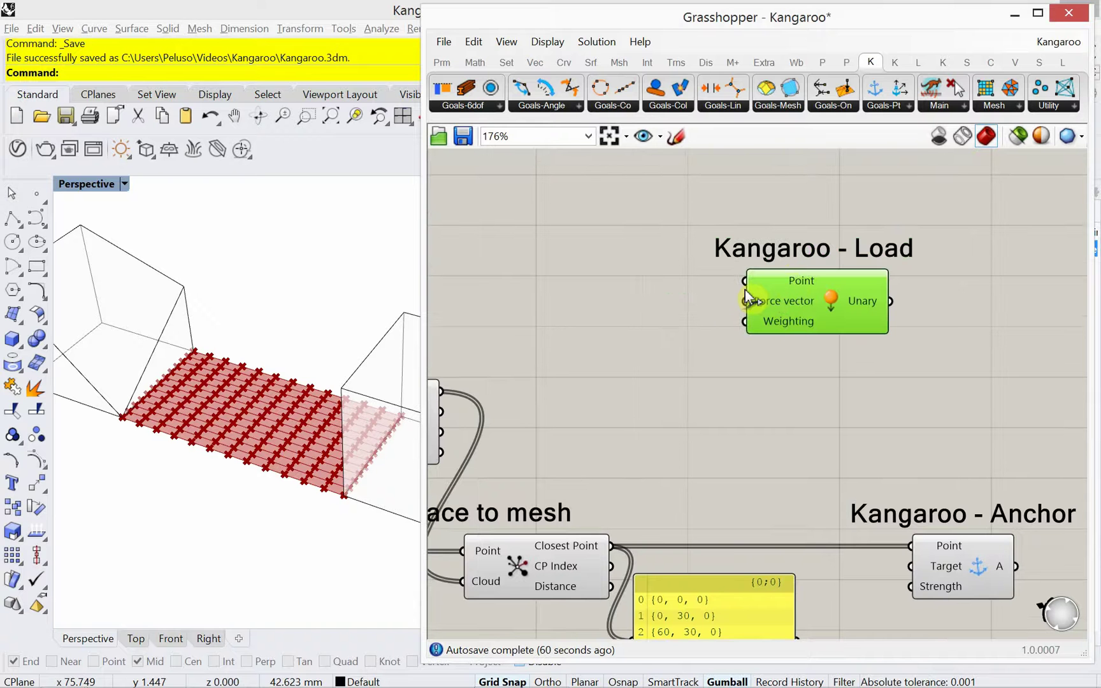
scroll(732, 289, down, 2)
right_drag(687, 293, 737, 303)
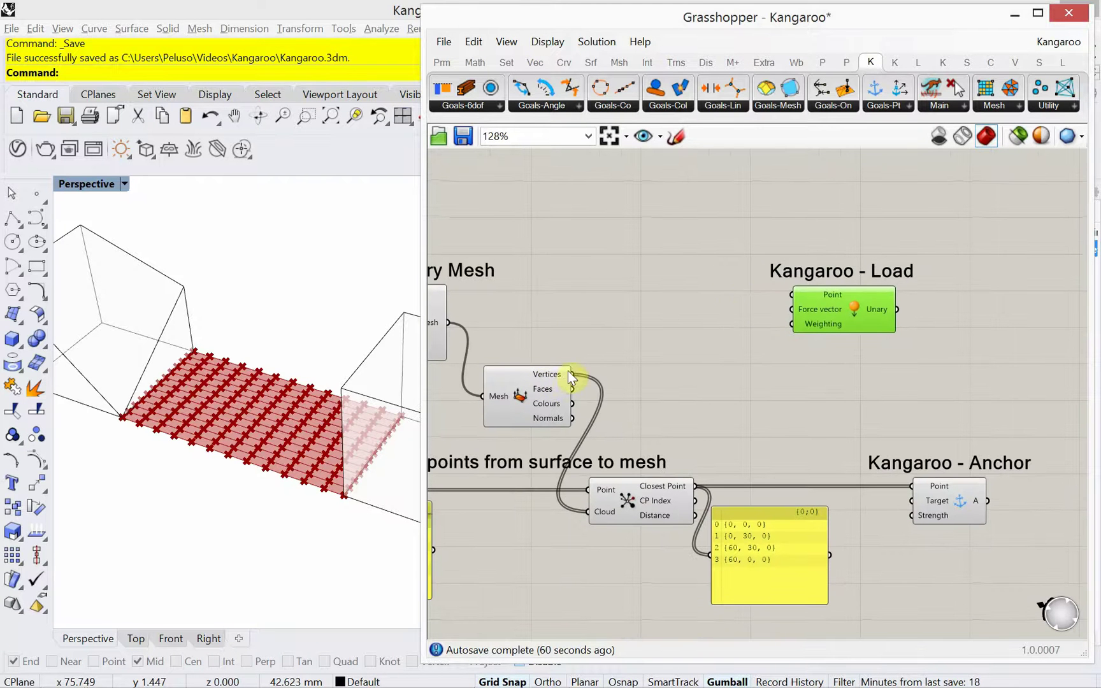
drag(571, 374, 791, 295)
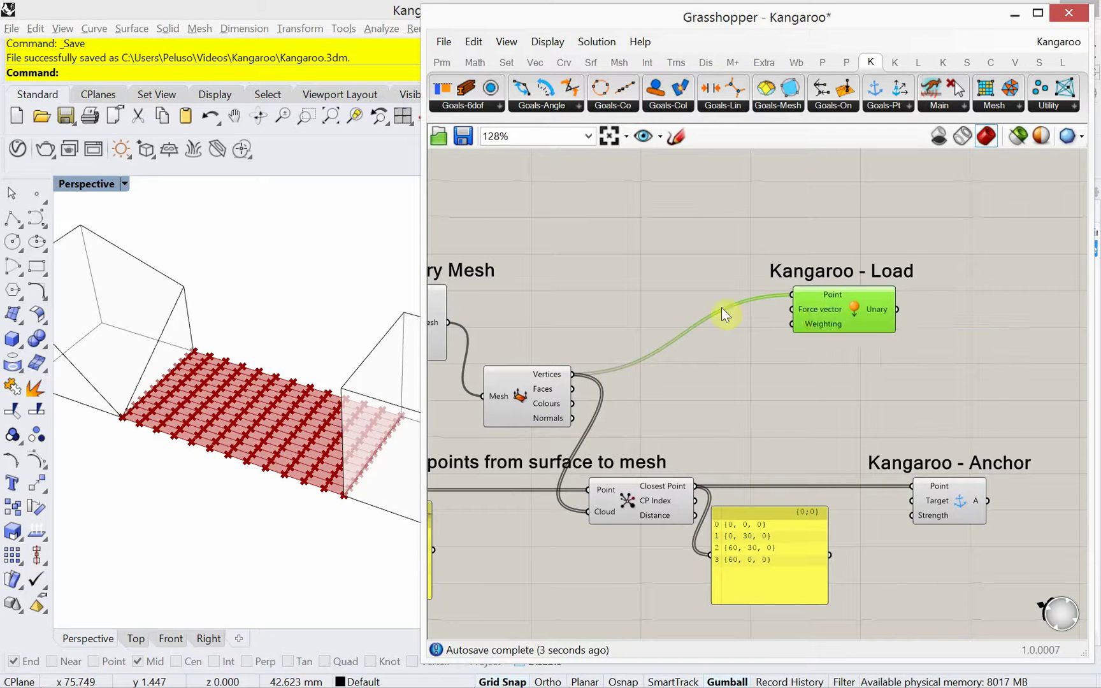
Add a Unit Z vector component, connect it to the Load's Force vector input, and align it with that input
double_click(638, 278)
text(z)
key(Return)
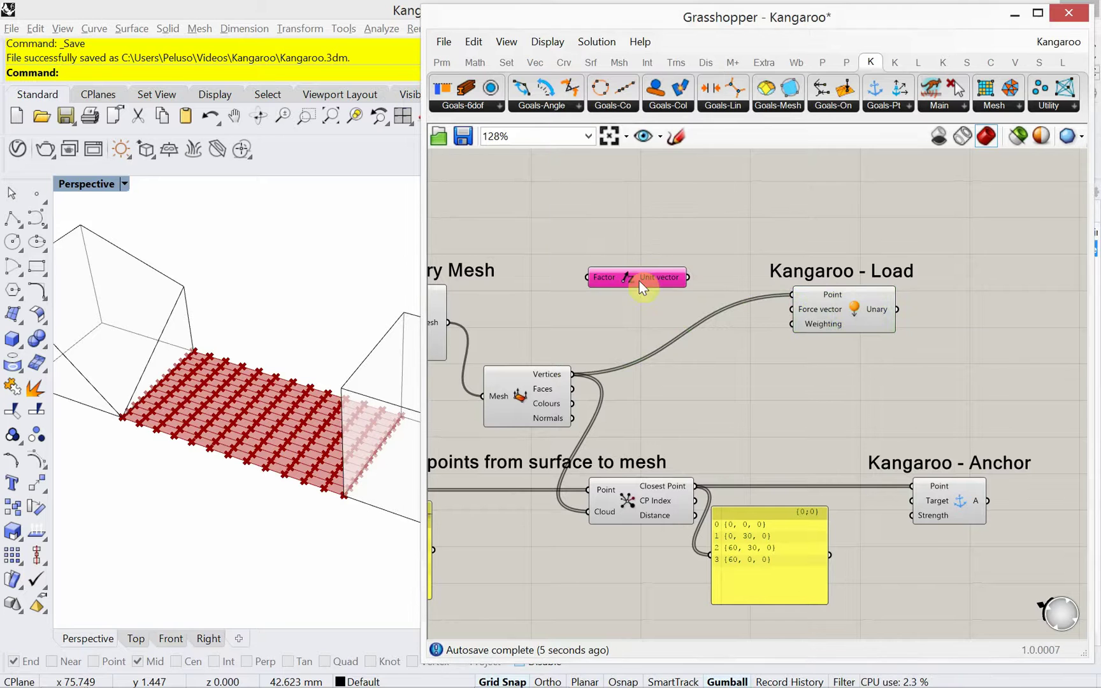
drag(688, 279, 793, 309)
drag(669, 280, 685, 314)
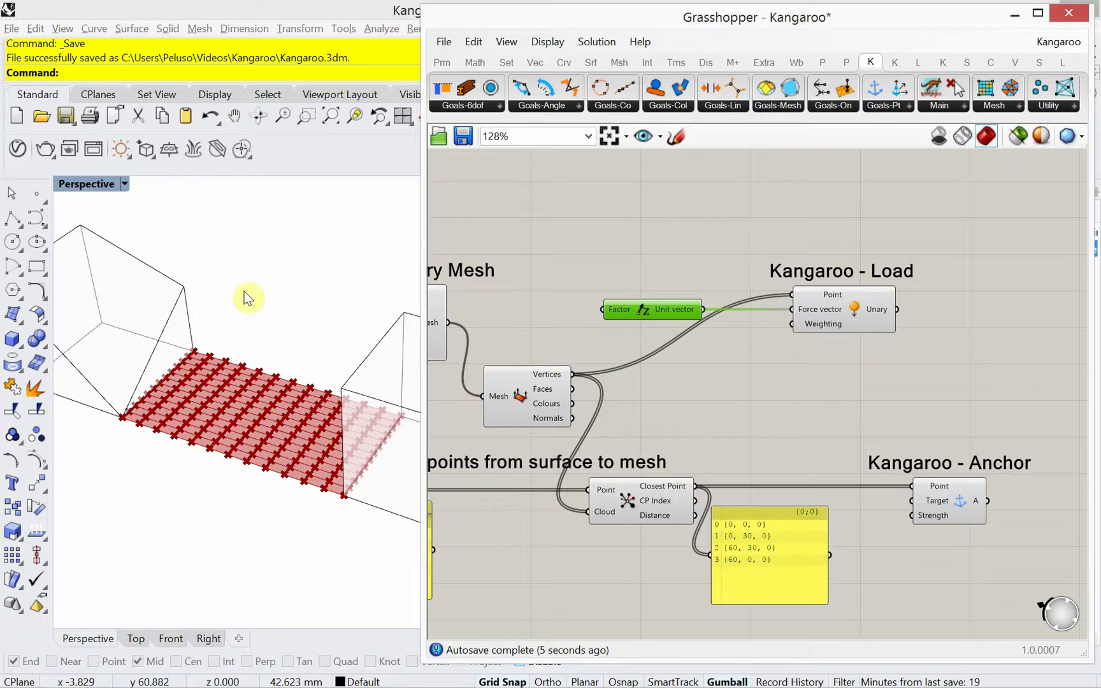
Add a number slider with the value 2.555, connect it to the Unit Z Factor input, and align it with that component
right_drag(555, 311, 599, 322)
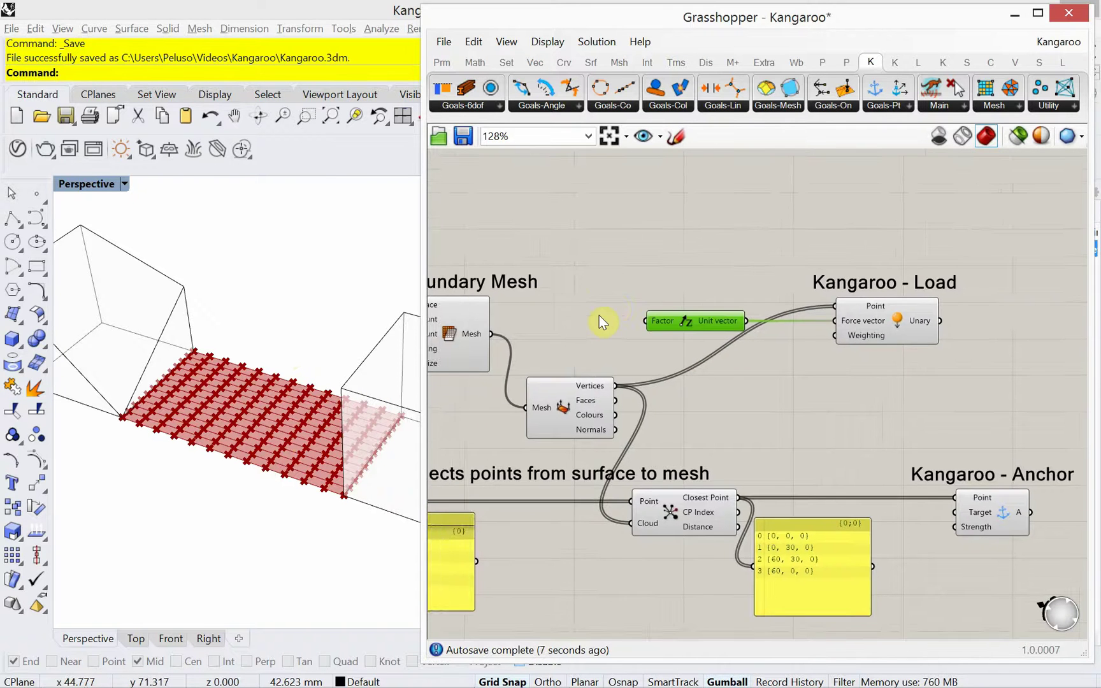
scroll(585, 325, up, 4)
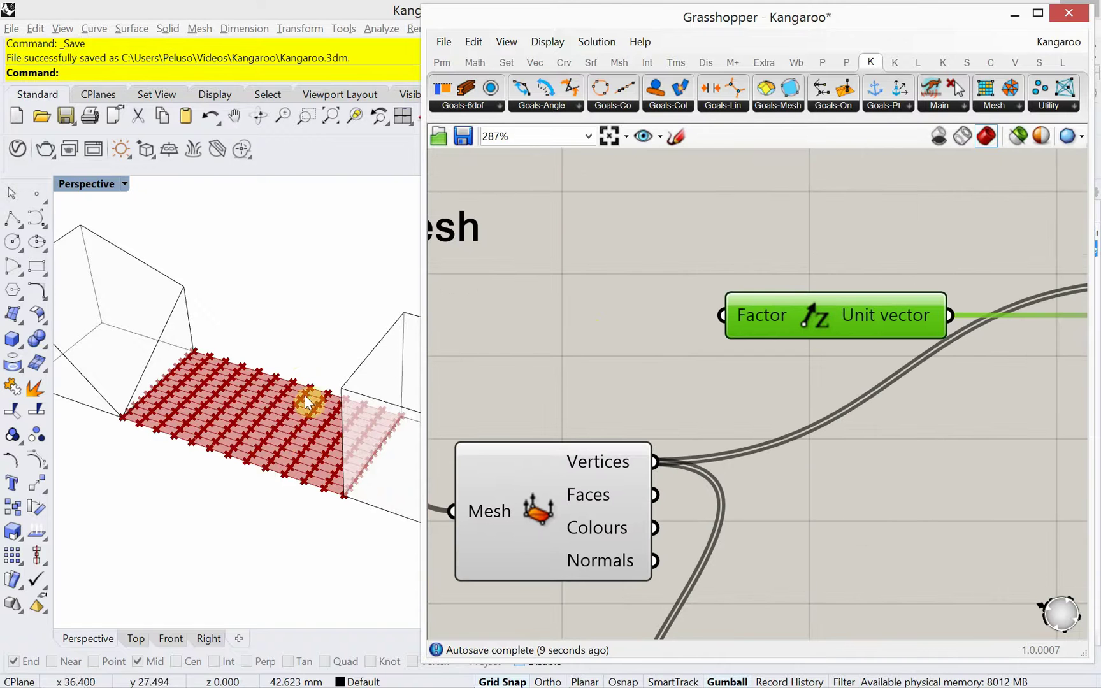
double_click(611, 332)
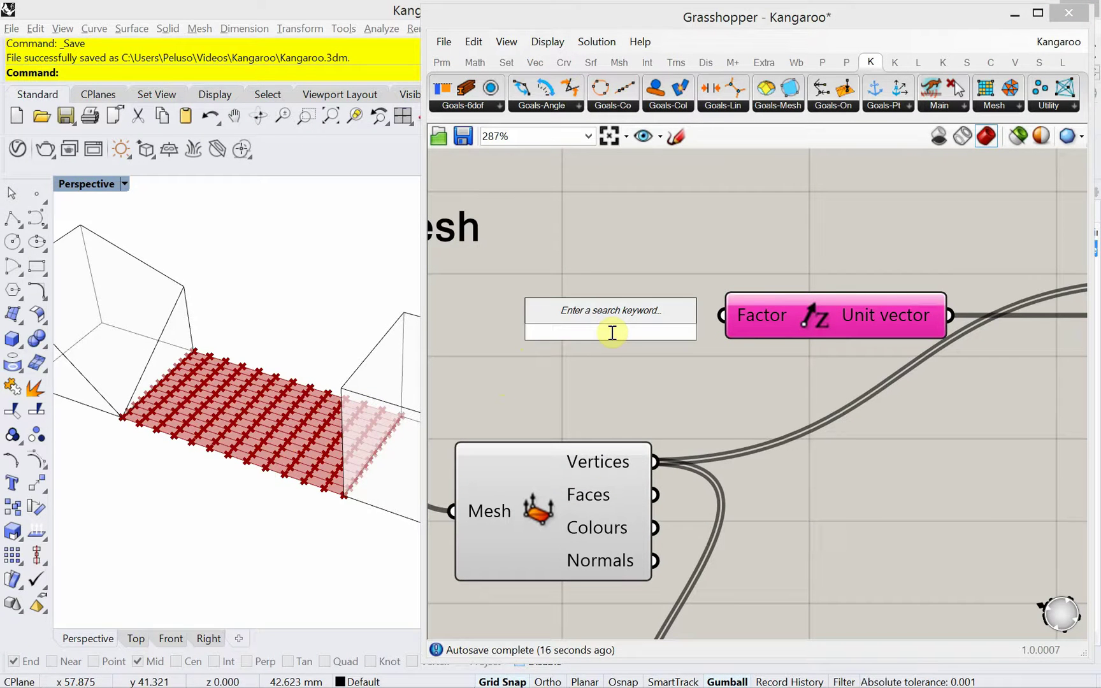
text(2.55)
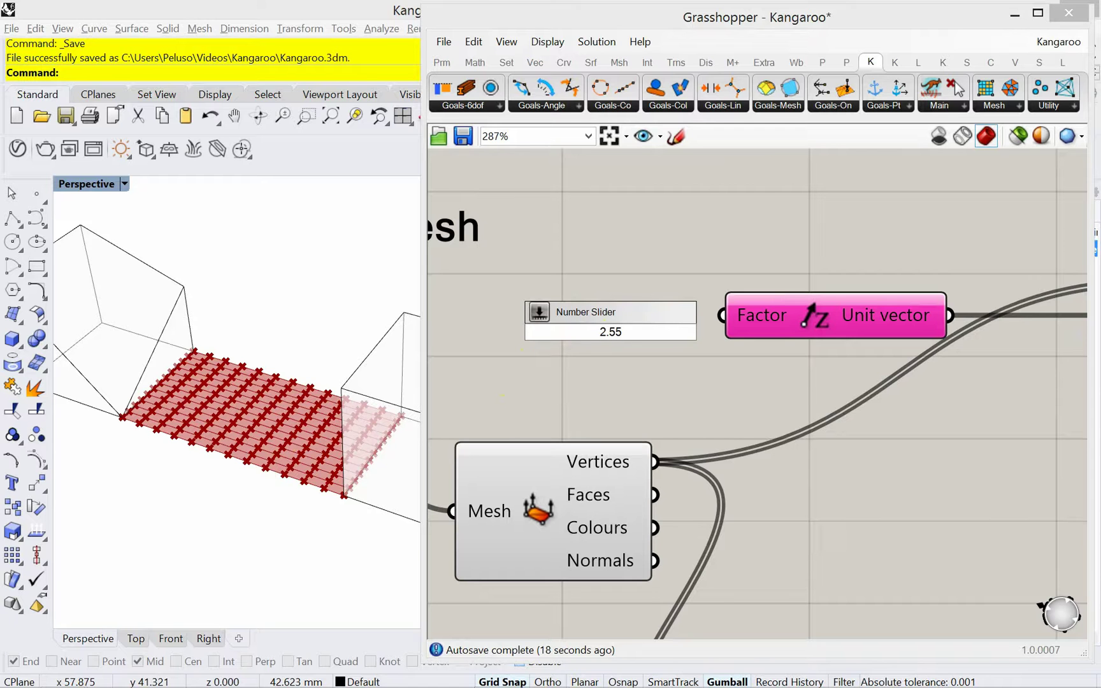
text(5)
key(Return)
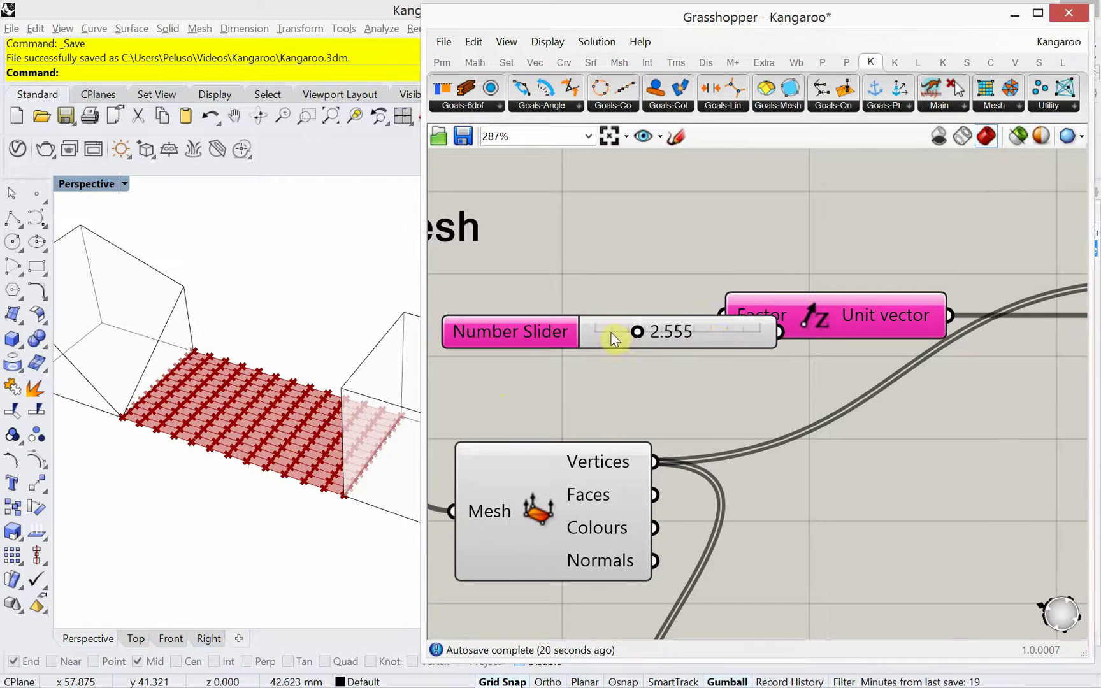
mouse_move(717, 332)
mouse_down()
mouse_move(618, 328)
mouse_move(720, 316)
mouse_up()
drag(646, 333, 650, 327)
Move the slider, Unit Z, Load component and its label together away from the Boundary Mesh component
scroll(651, 326, down, 5)
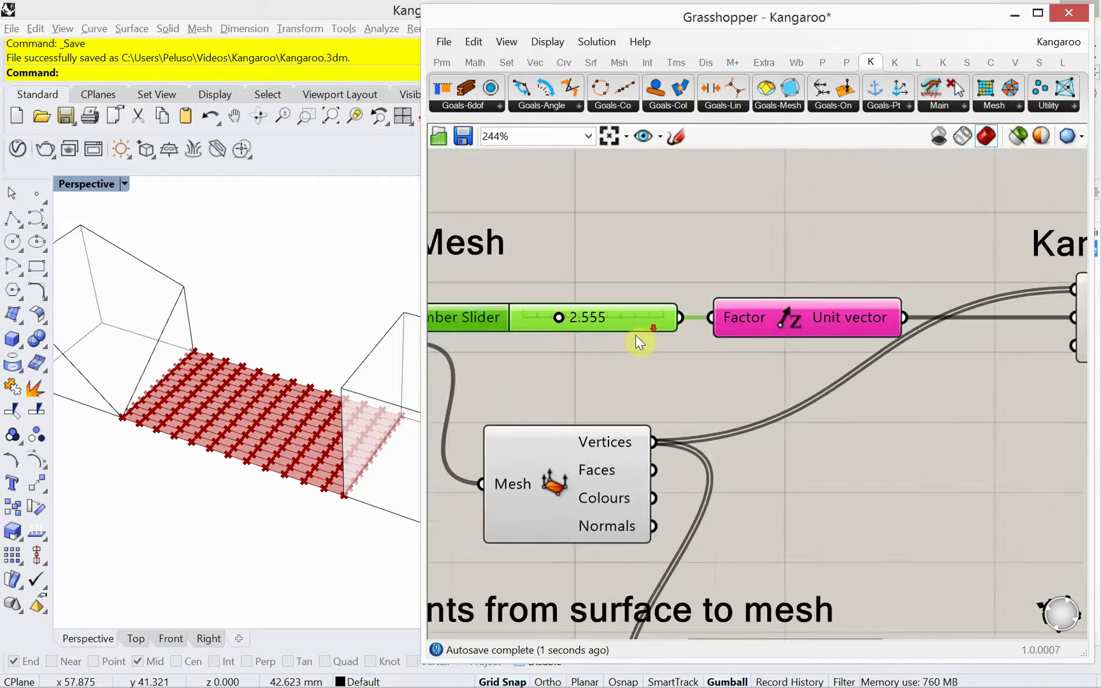
drag(860, 377, 688, 279)
shift+click(625, 330)
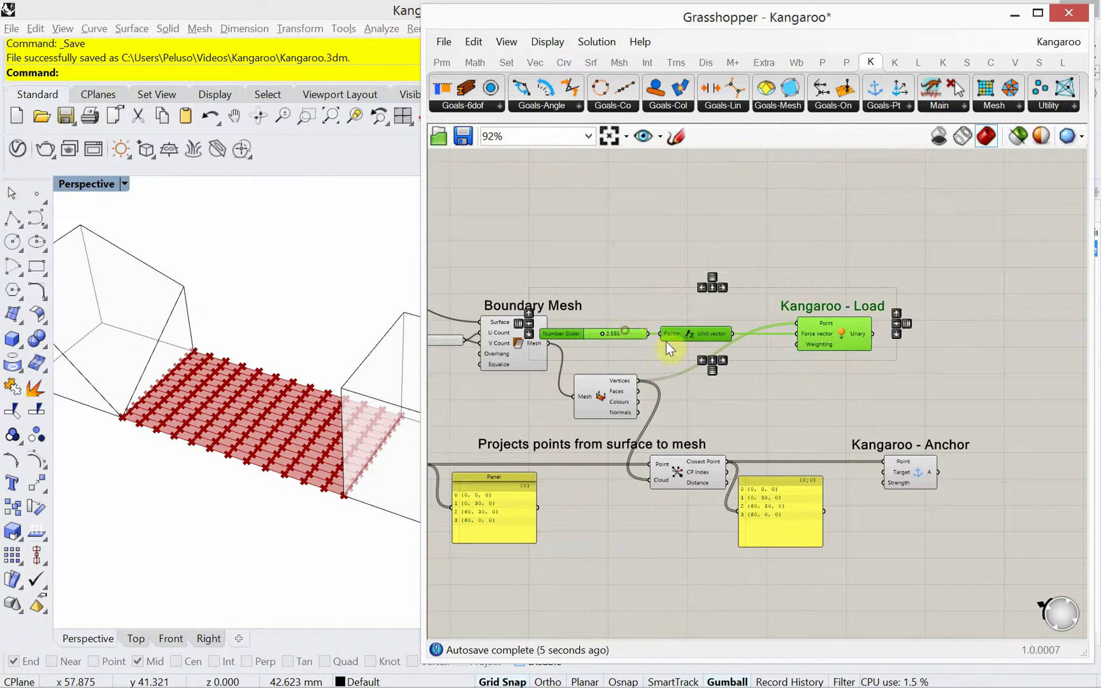
drag(701, 334, 768, 336)
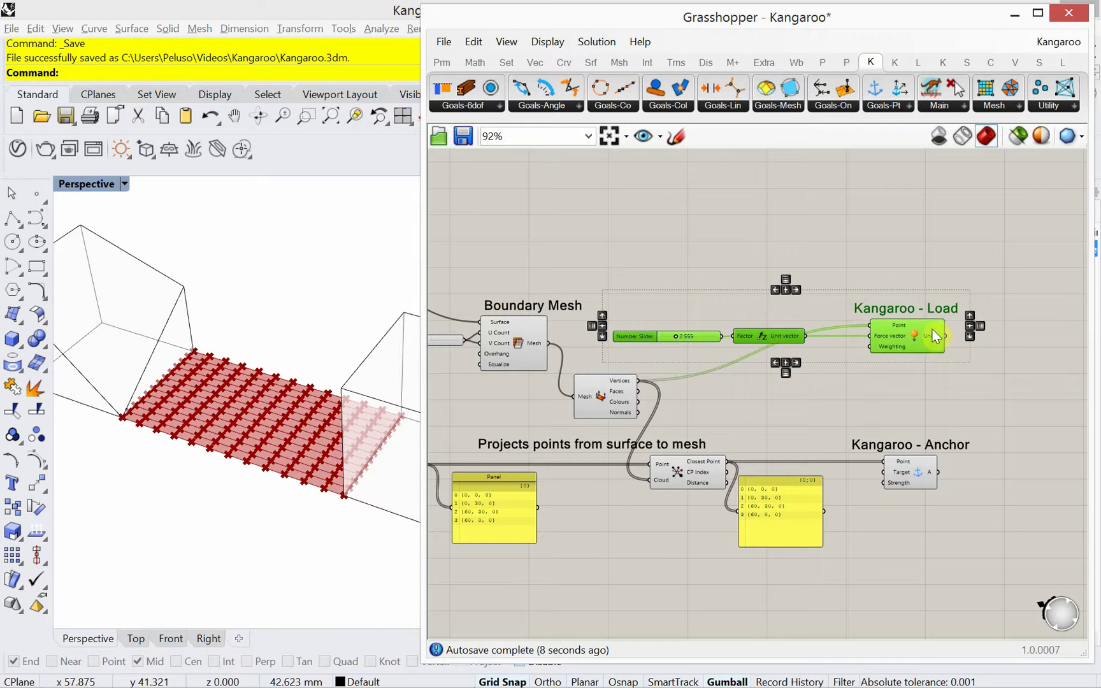
click(911, 408)
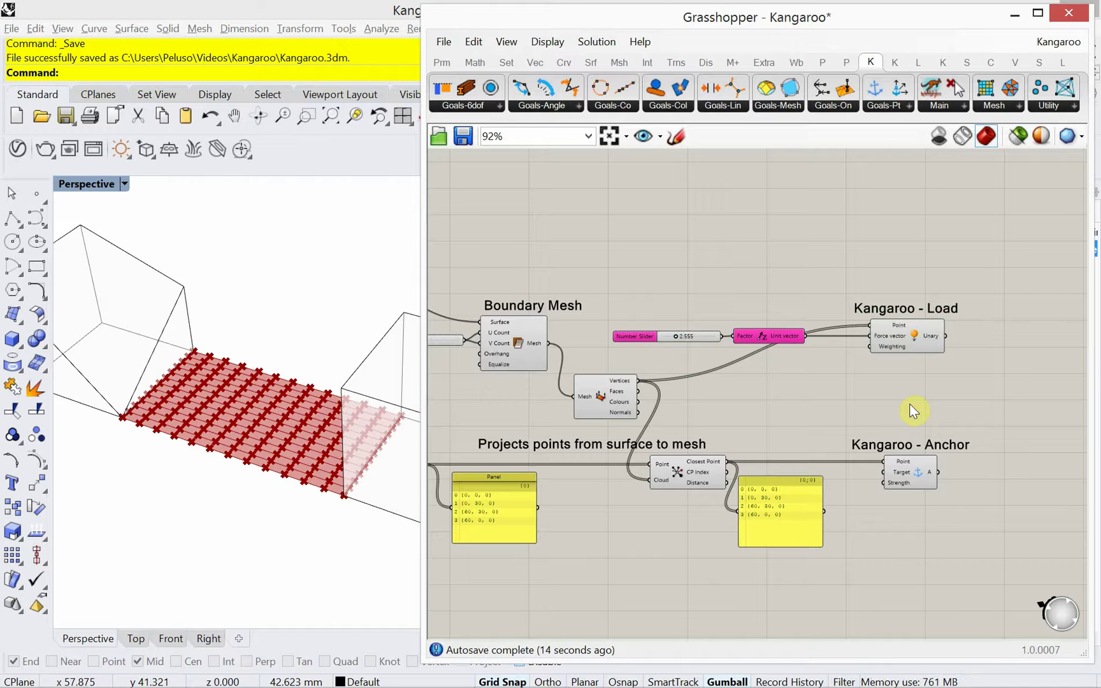
right_drag(938, 407, 915, 402)
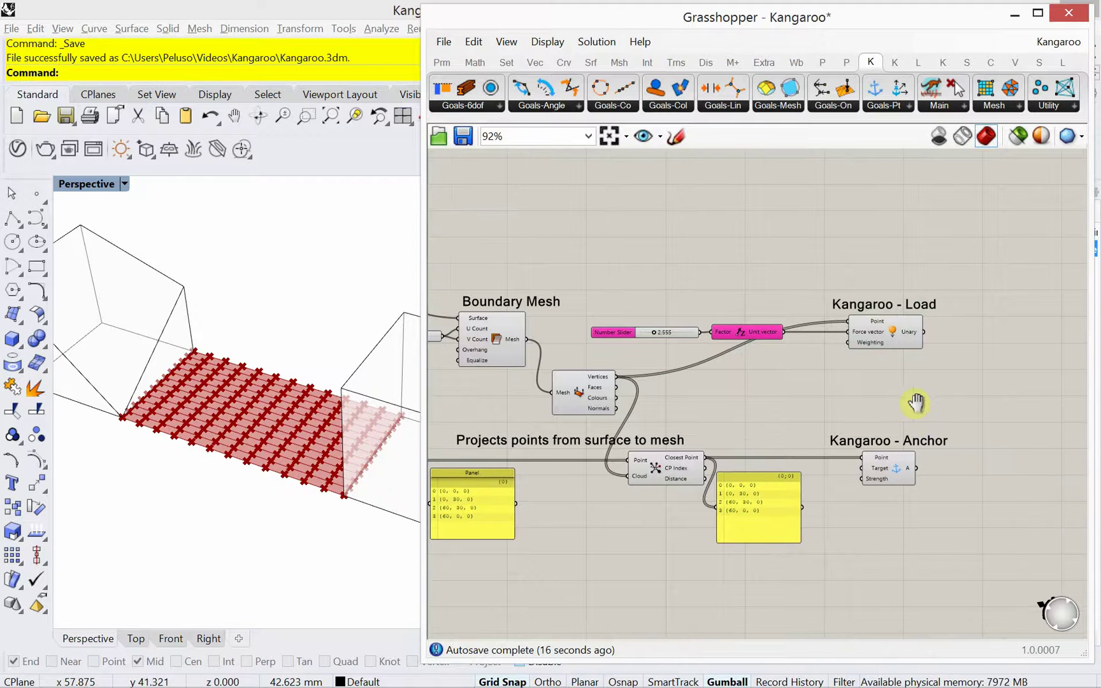
right_drag(622, 289, 809, 308)
right_drag(608, 381, 585, 386)
right_drag(848, 295, 710, 293)
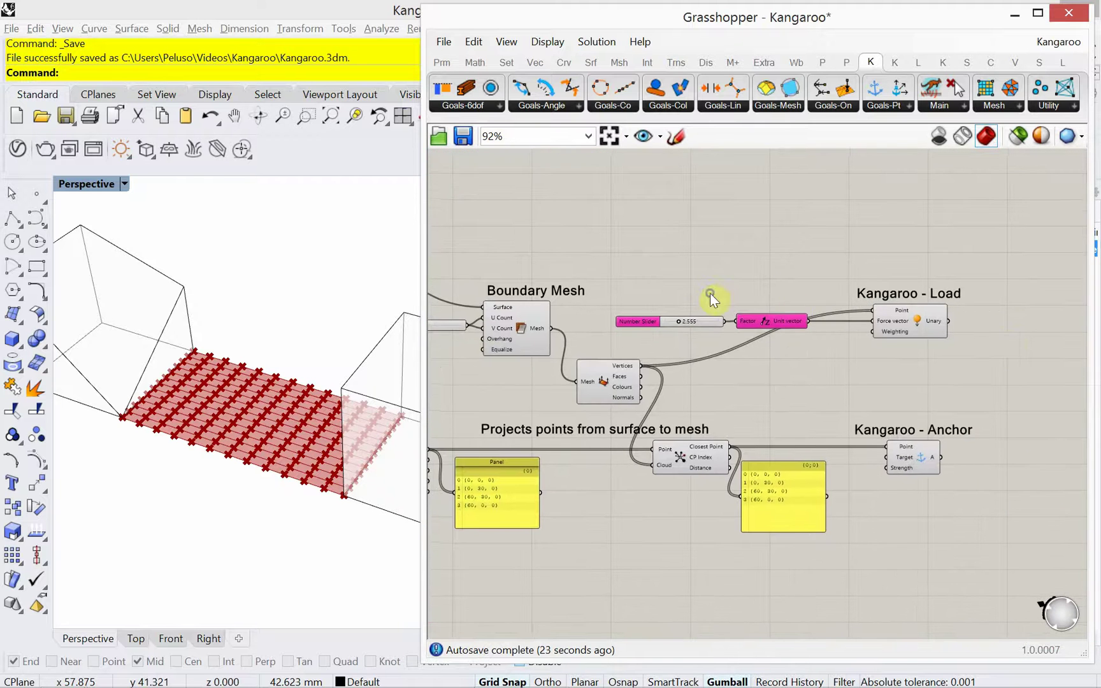
Add a Kangaroo BouncySolver component beyond the Load and Anchor components, leaving space between them and the solver
scroll(1020, 361, up, 1)
right_drag(1020, 361, 934, 359)
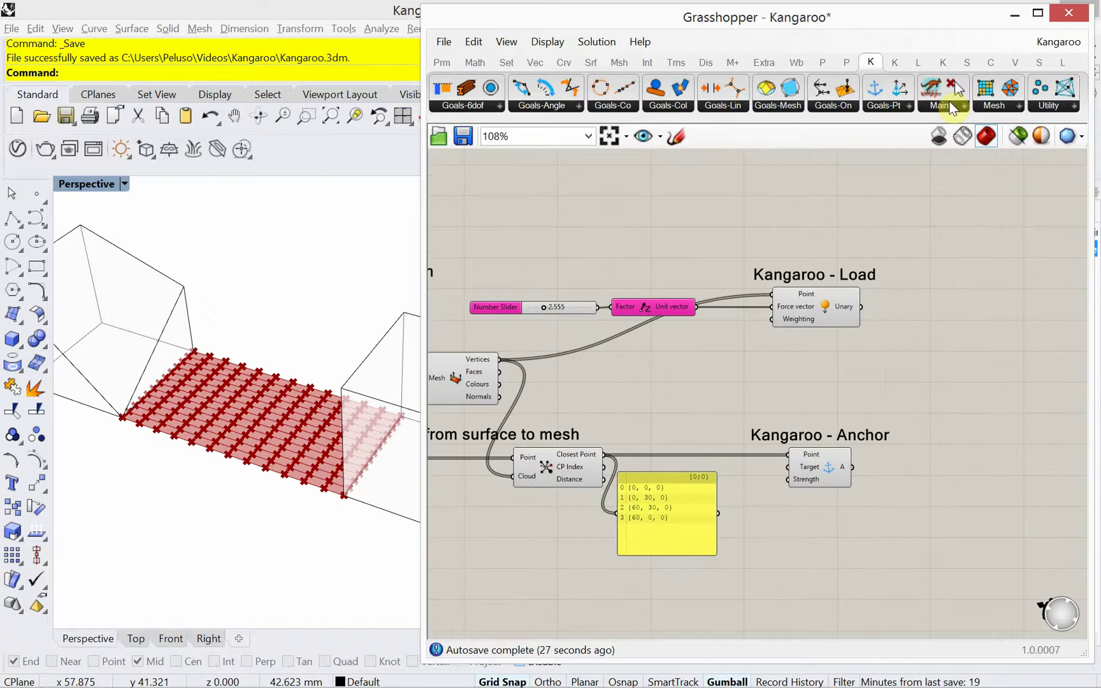
click(949, 107)
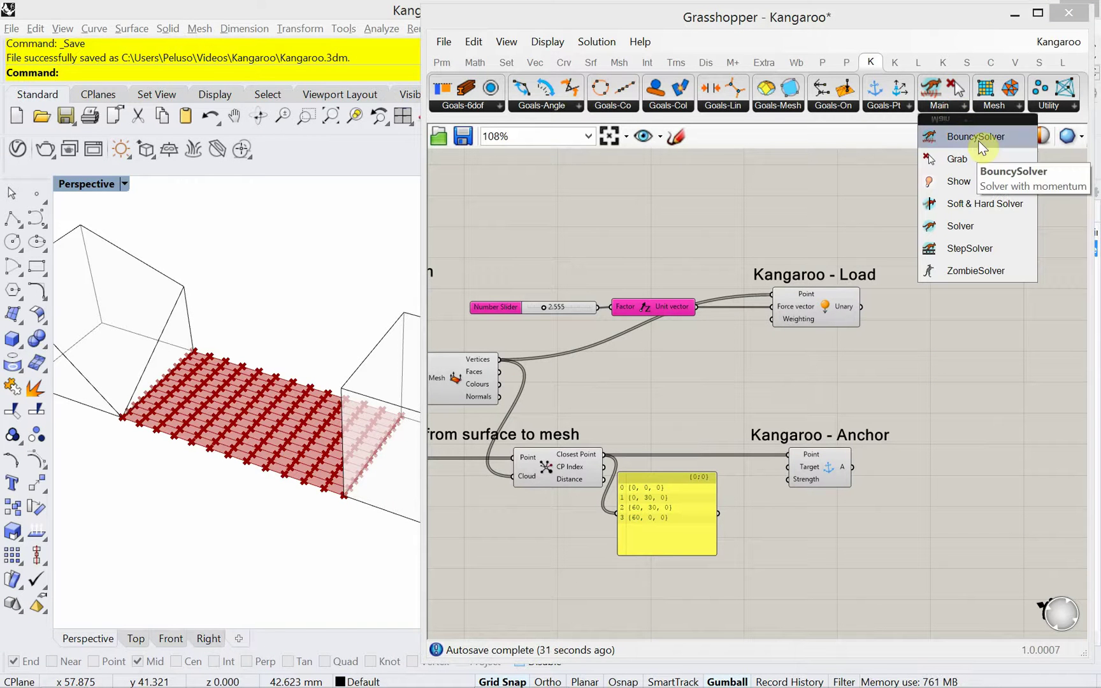
drag(970, 139, 979, 377)
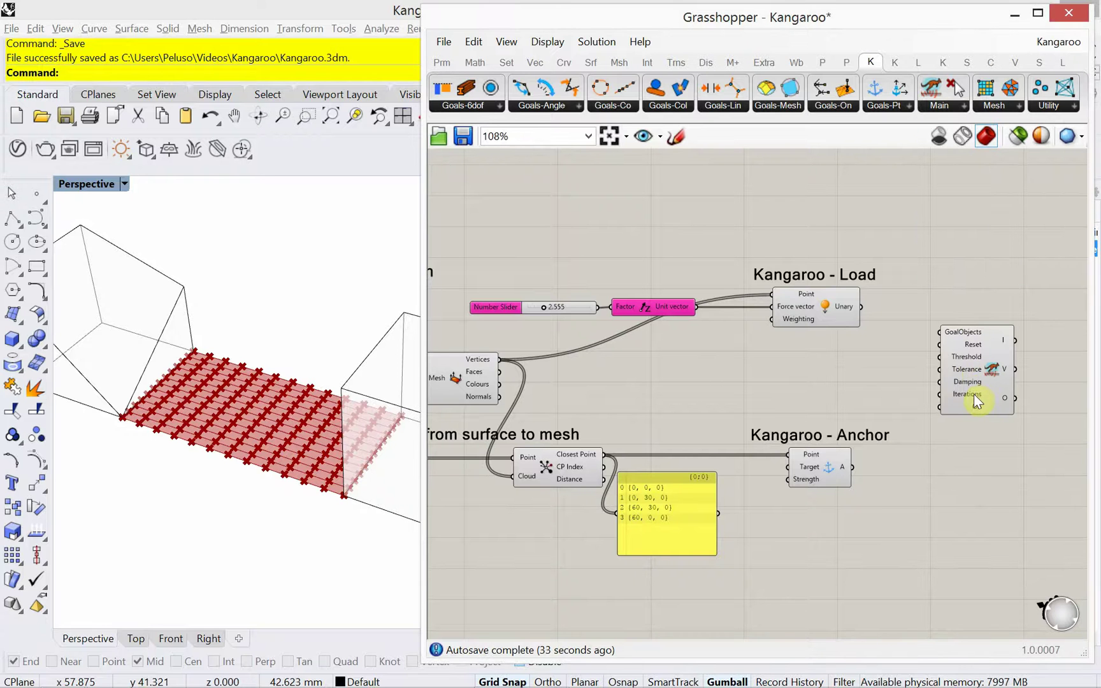
click(968, 382)
scroll(978, 382, up, 3)
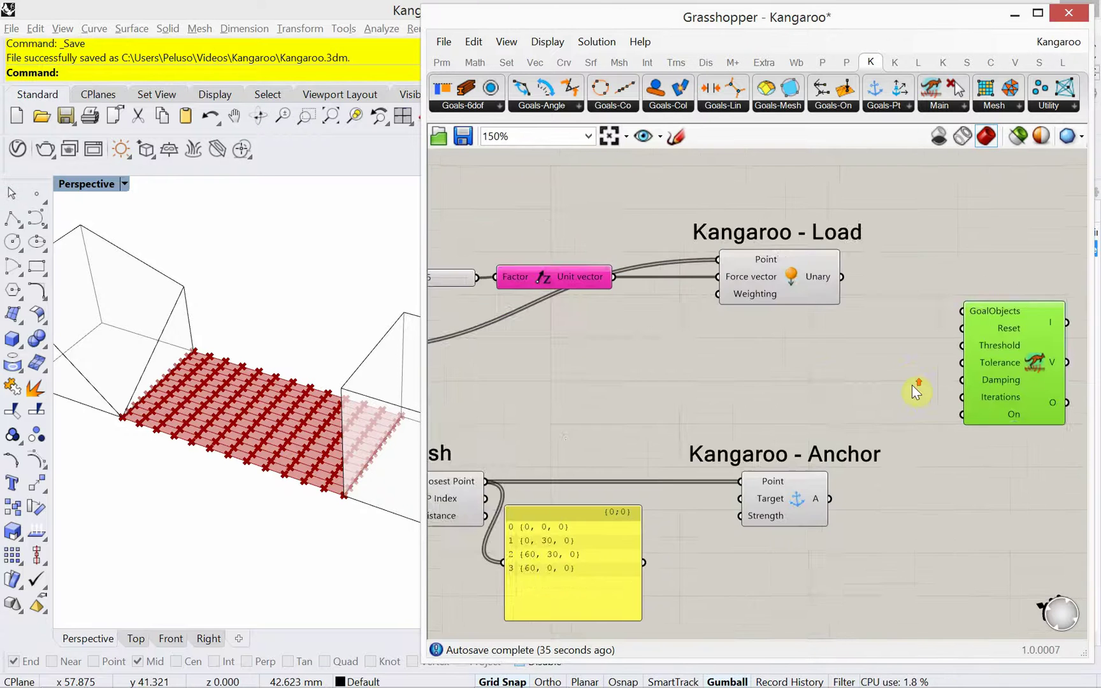
right_drag(914, 386, 797, 343)
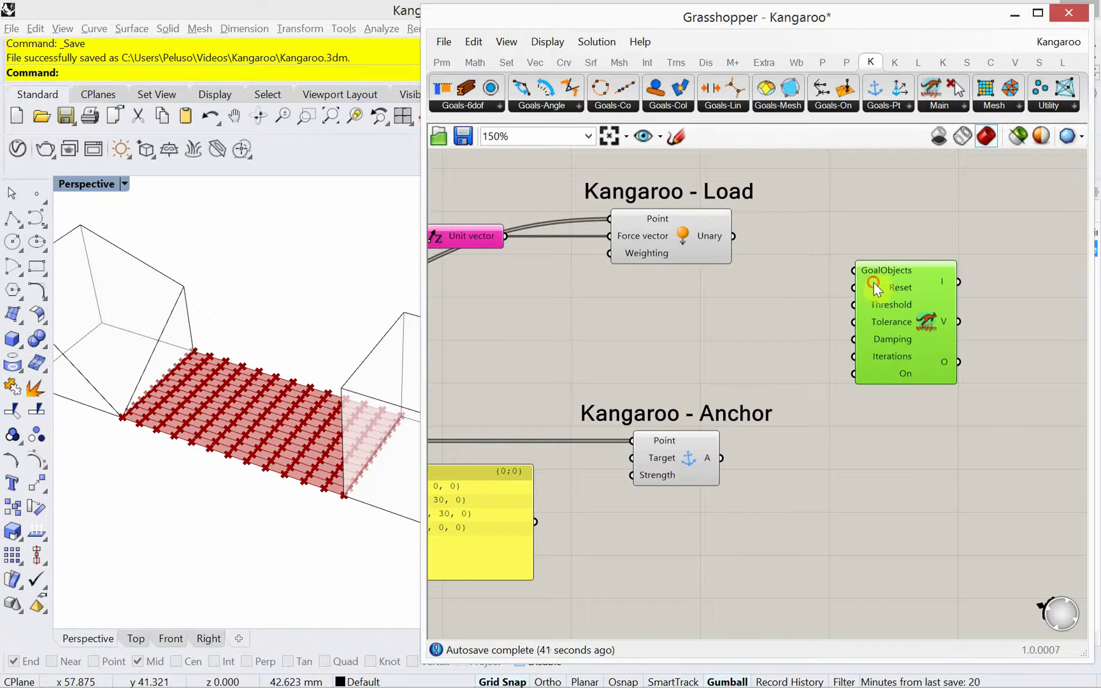
drag(874, 283, 920, 289)
Add a Merge component between the Load component and the BouncySolver, just ahead of the GoalObjects input
double_click(827, 302)
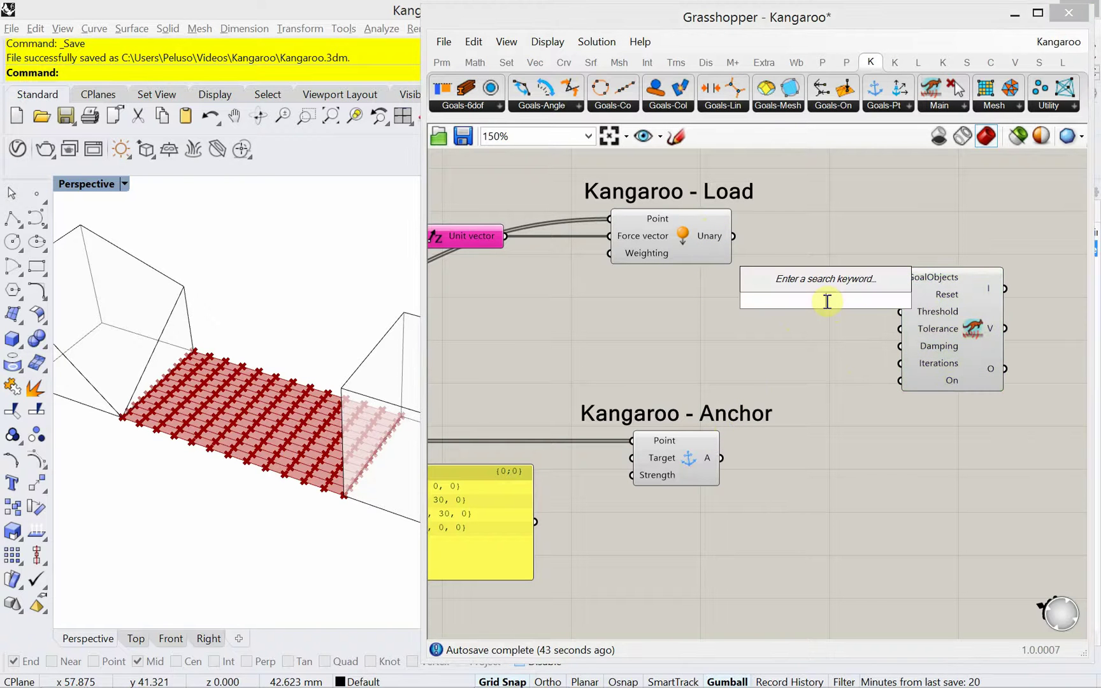
text(merge)
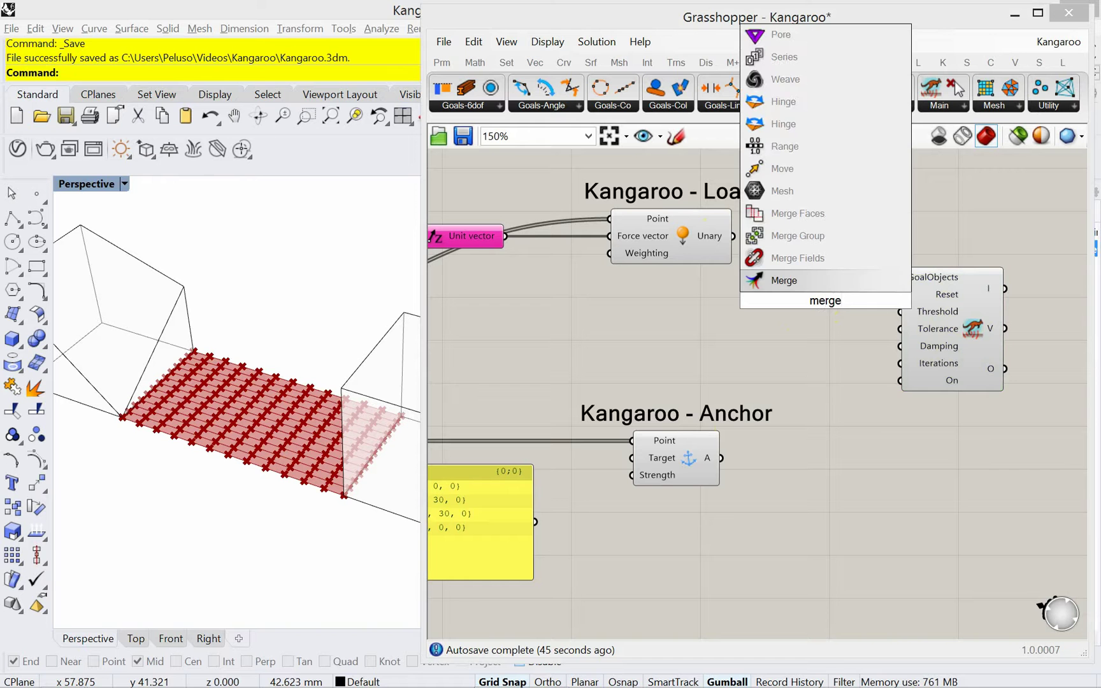
click(823, 284)
drag(826, 312, 833, 290)
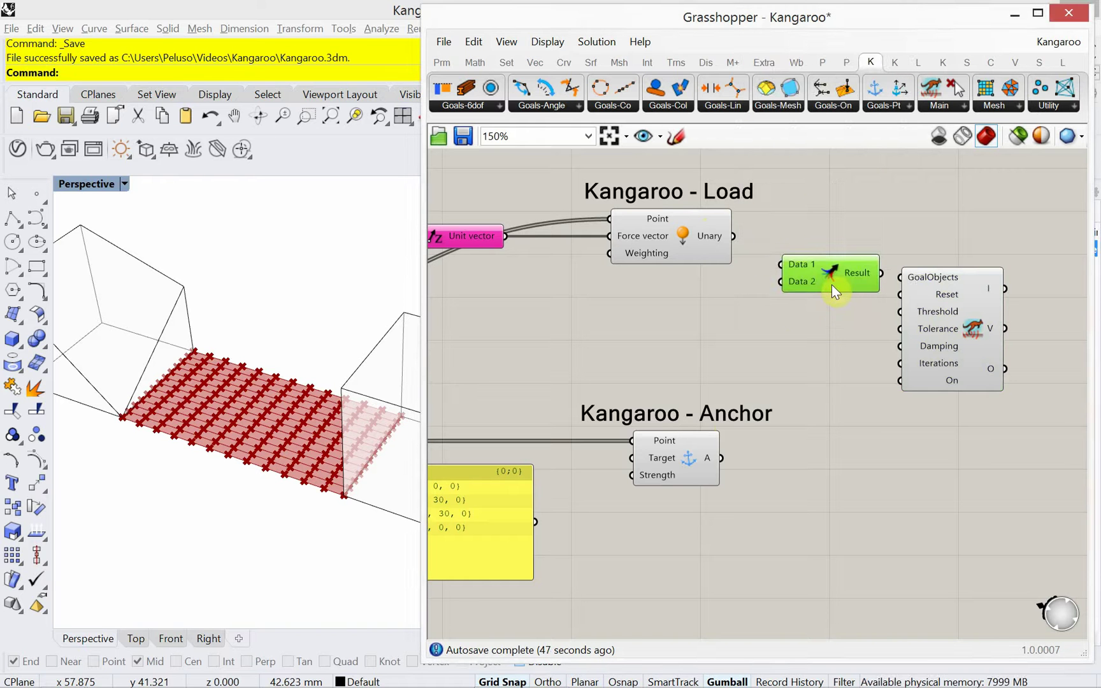
Shift the BouncySolver clear of the Merge component and connect the Load and Anchor outputs to Merge inputs D1 and D2
drag(931, 285, 948, 295)
drag(733, 236, 780, 264)
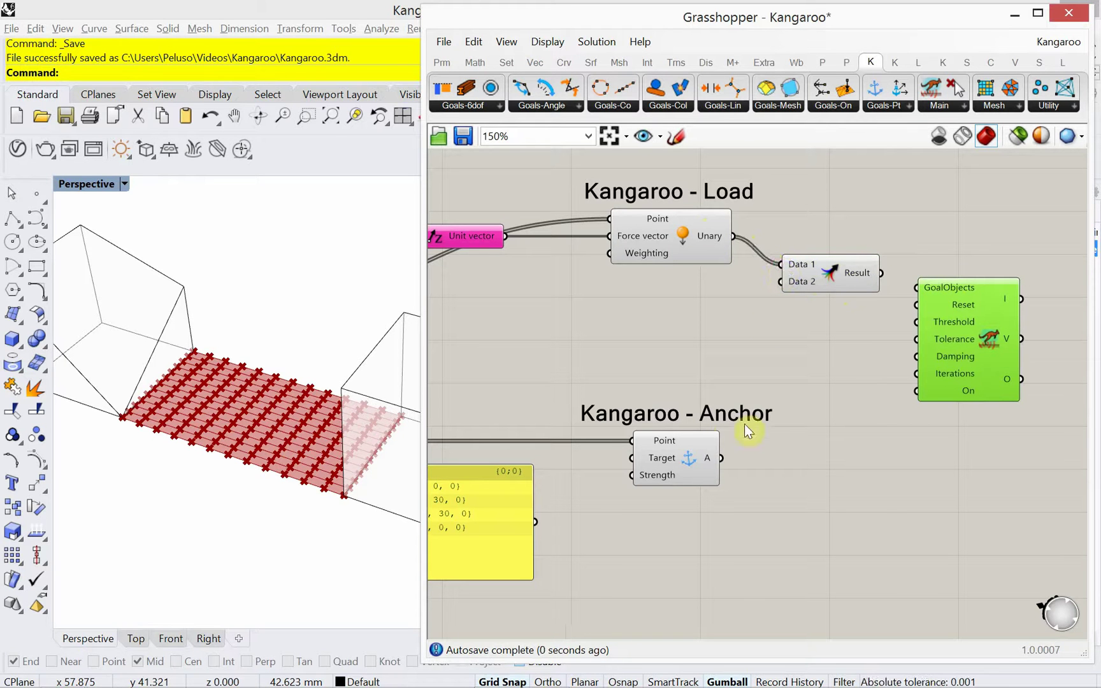
drag(724, 458, 781, 281)
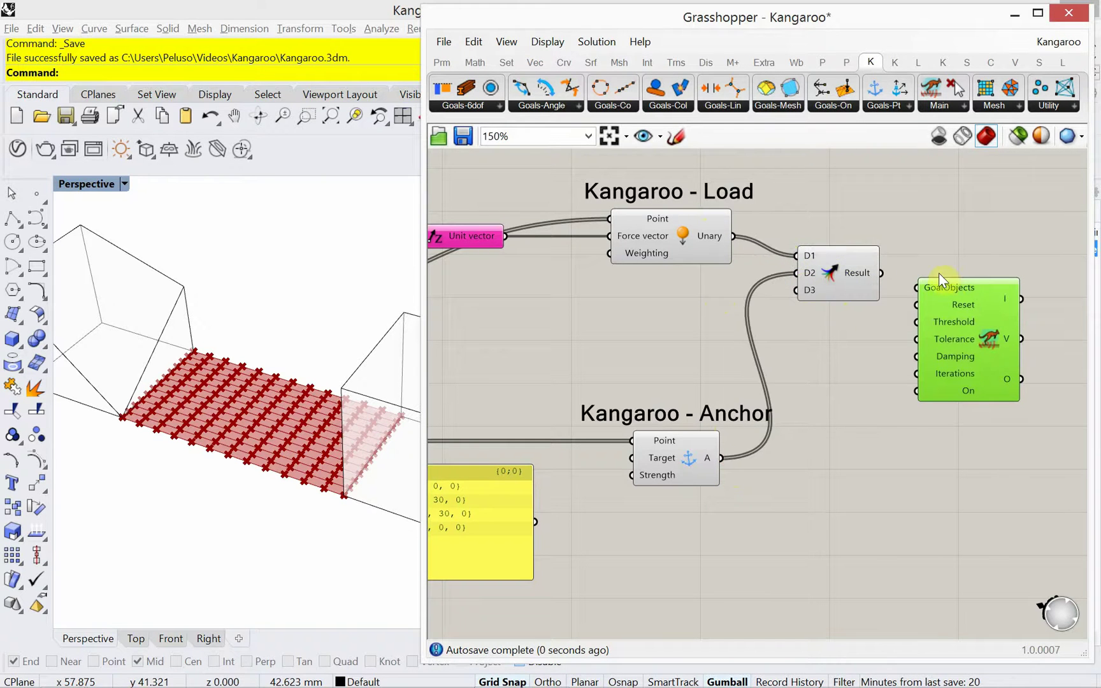
Add a Kangaroo Show component between Load and Anchor, feed it the Boundary Mesh output, and connect it to Merge input D3
click(960, 103)
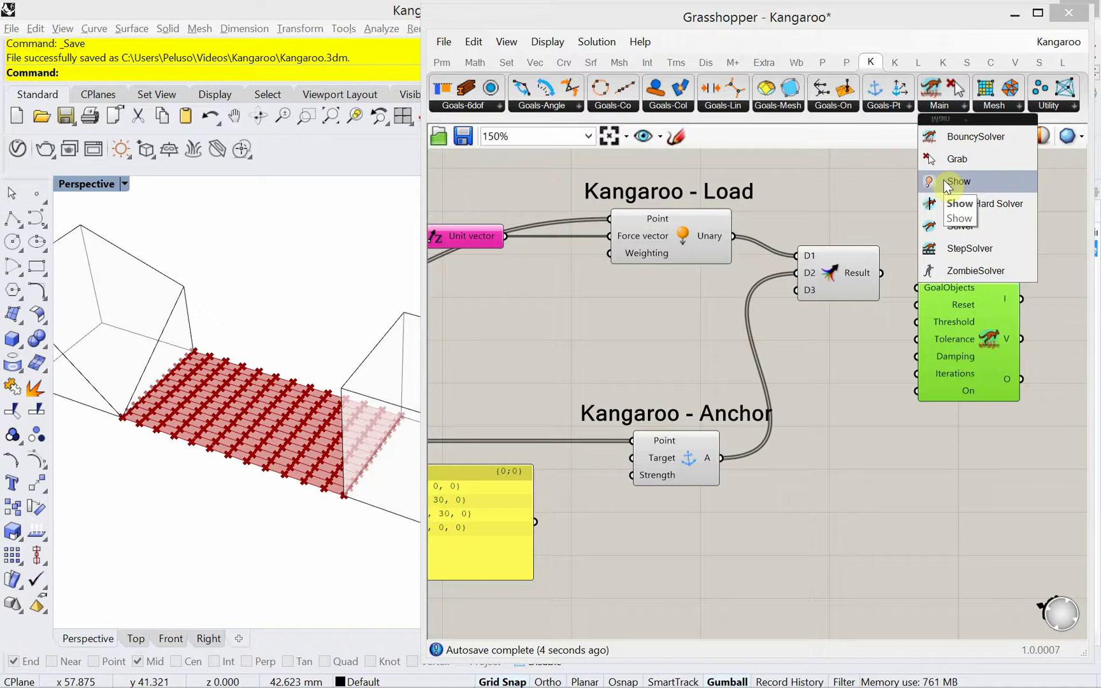
drag(948, 184, 797, 306)
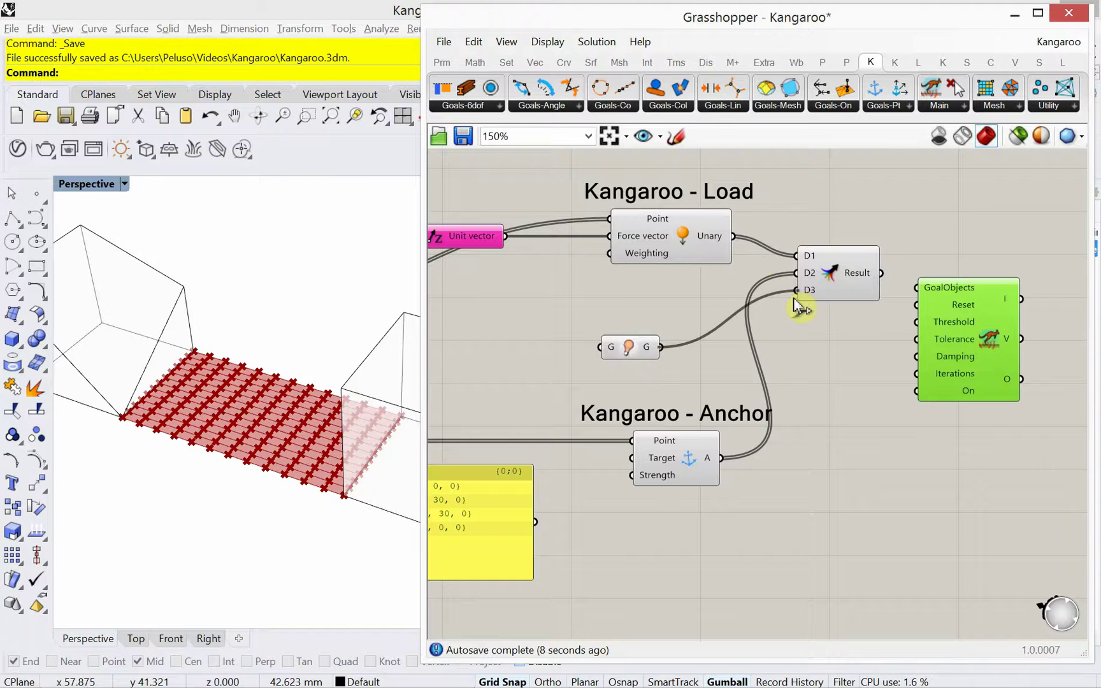
mouse_move(638, 339)
mouse_down()
mouse_move(639, 349)
mouse_move(655, 328)
mouse_up()
right_drag(617, 348, 895, 339)
drag(568, 273, 894, 337)
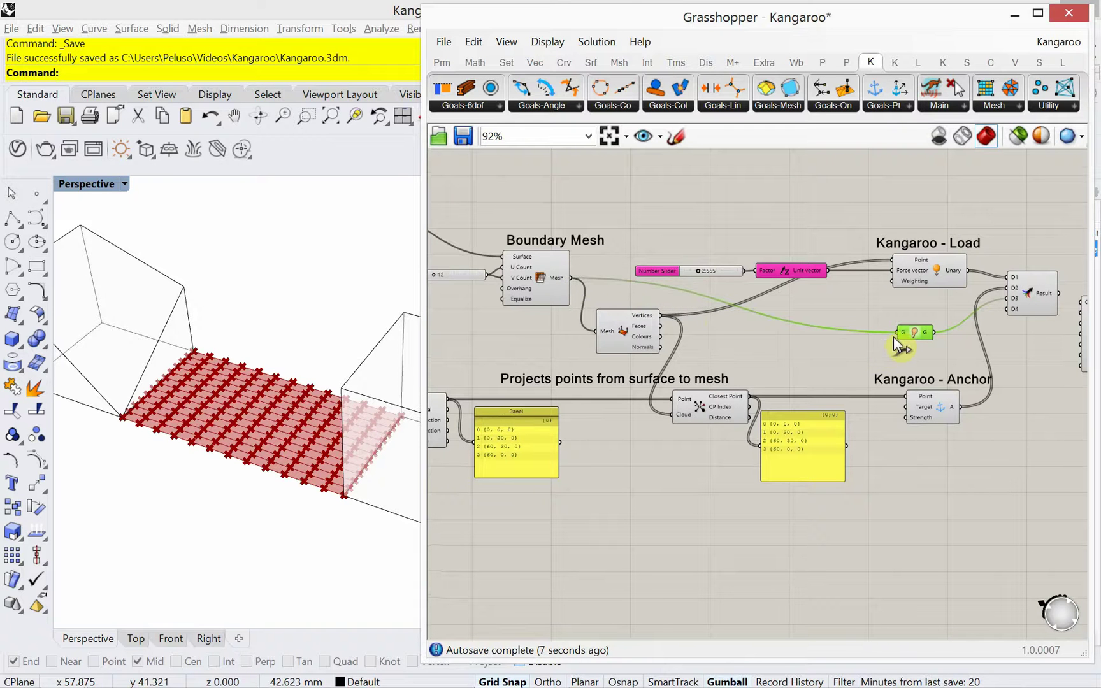
Reduce the Unit Z factor slider to 1.904
right_drag(962, 368, 808, 366)
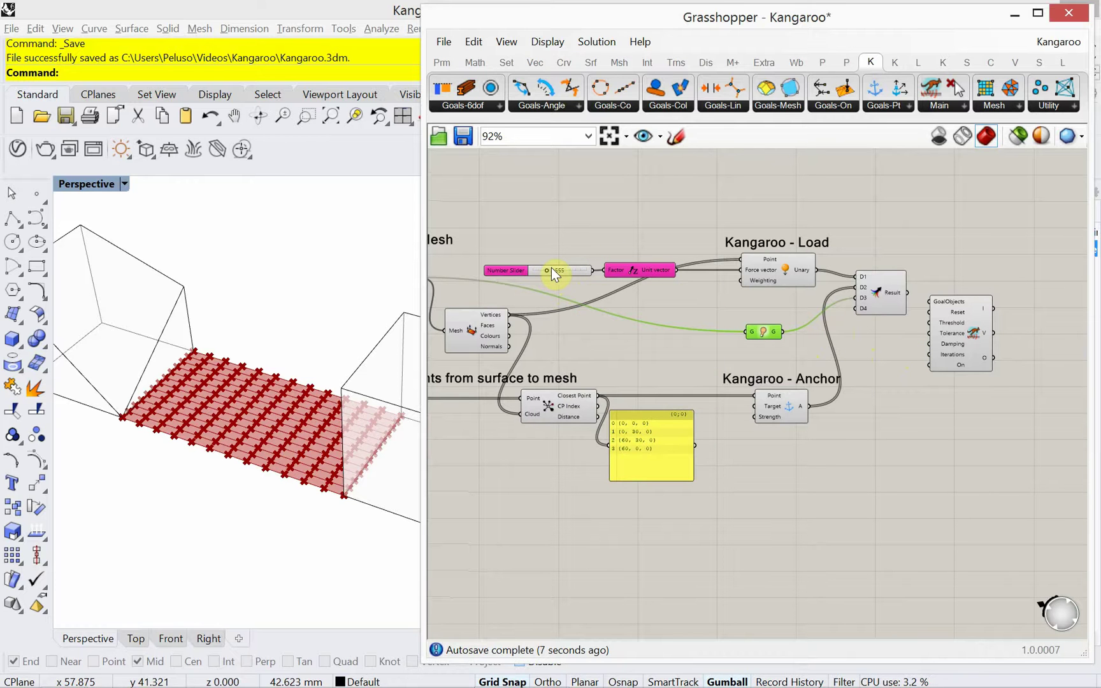
drag(552, 273, 550, 273)
Move the BouncySolver farther from the Merge component to leave room ahead of its inputs
right_drag(941, 386, 901, 395)
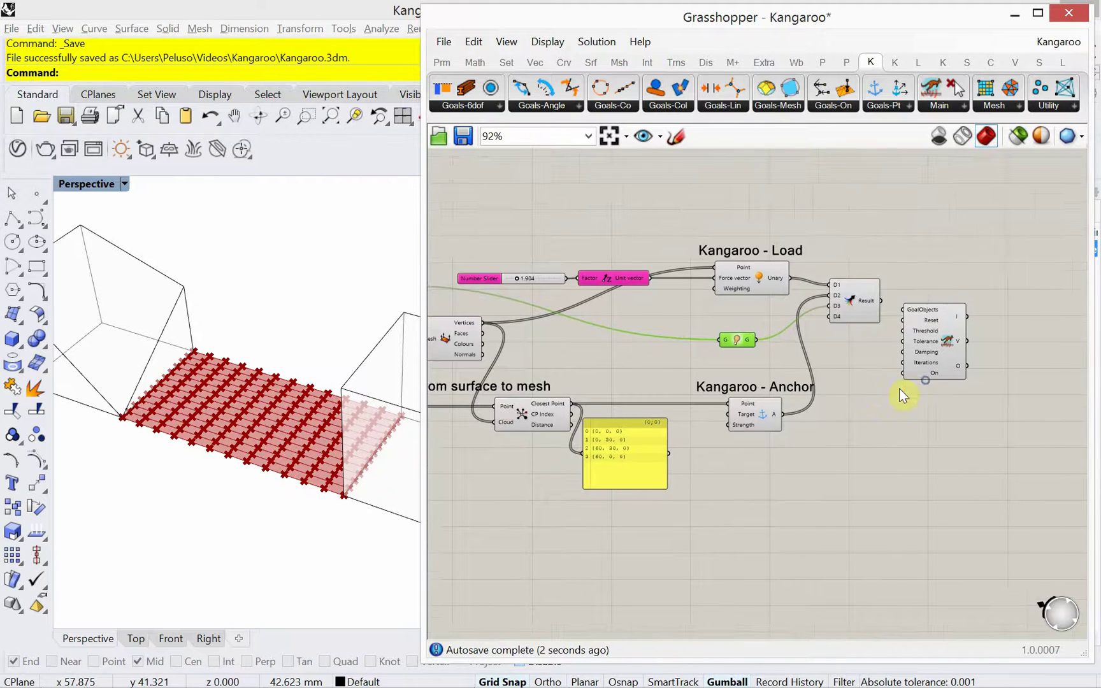
scroll(904, 381, up, 3)
drag(936, 364, 969, 368)
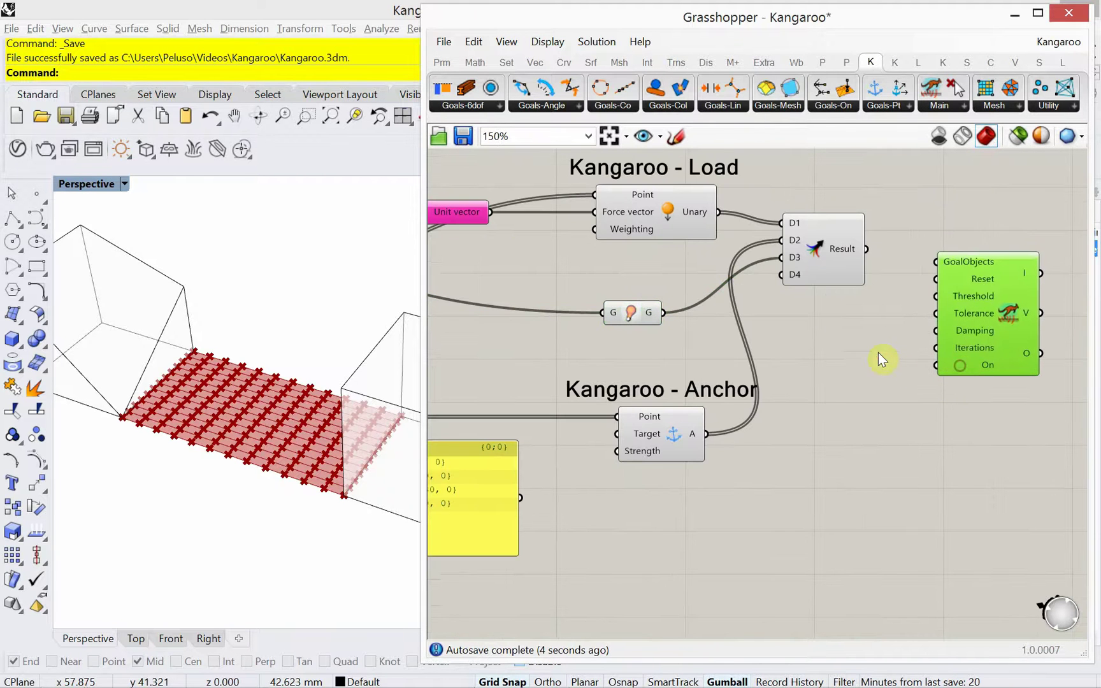
click(878, 354)
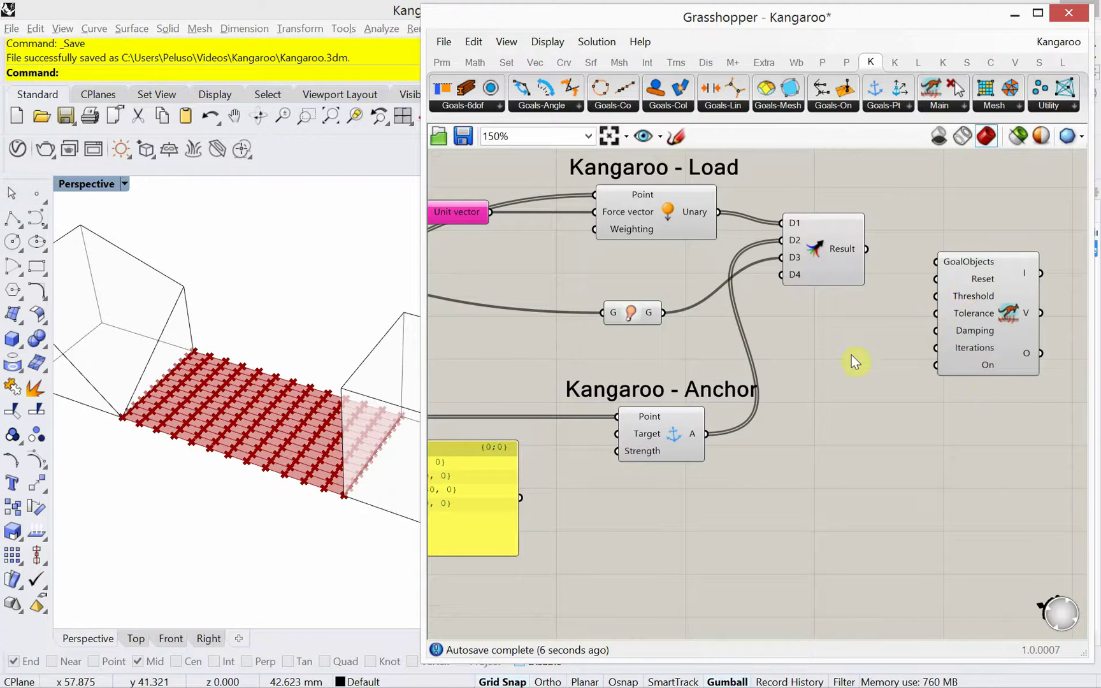
Add a Boolean Toggle below the Merge component, connect it to the BouncySolver Reset input, set it to False and nudge it clear
double_click(851, 356)
text(bool)
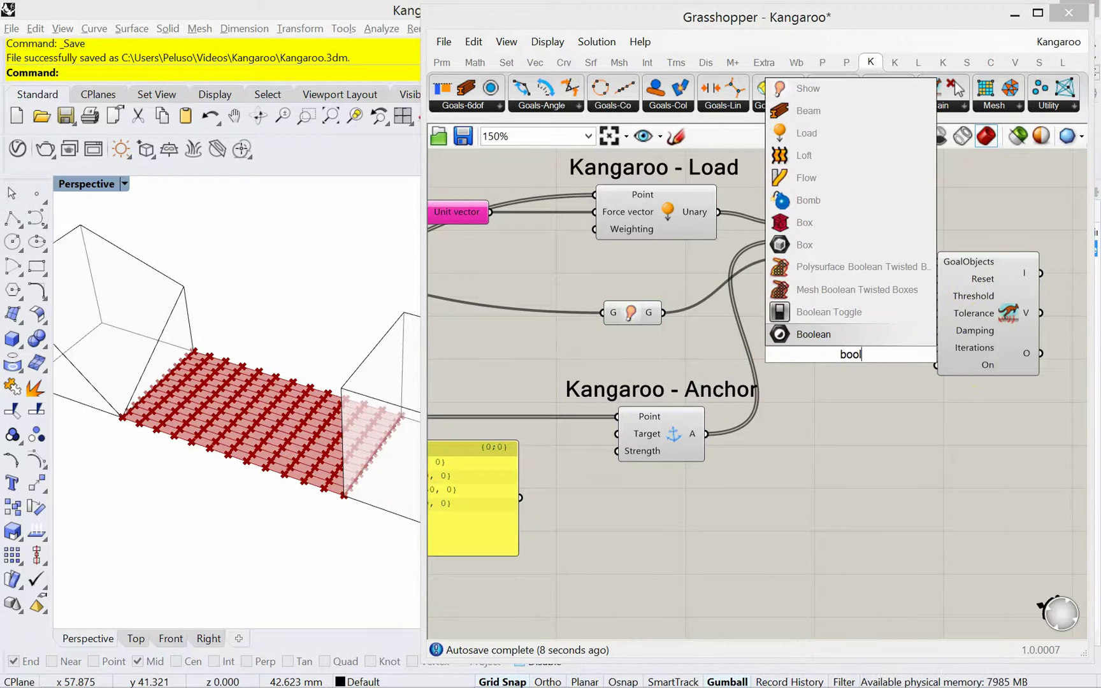
click(854, 319)
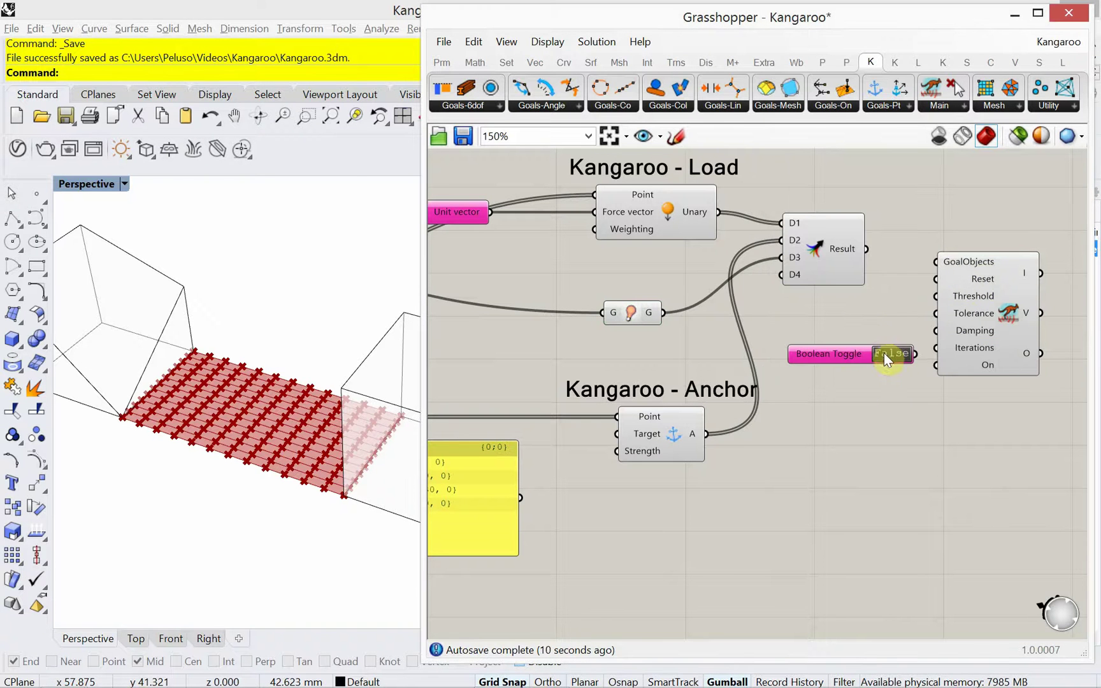
drag(917, 355, 935, 279)
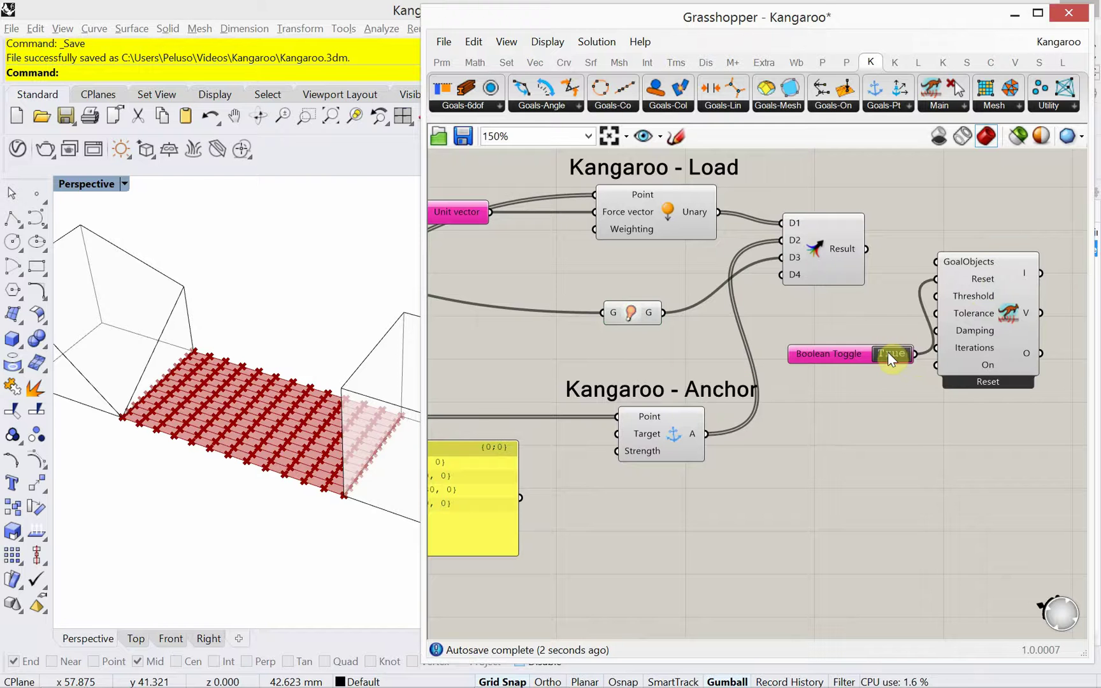
drag(857, 355, 841, 353)
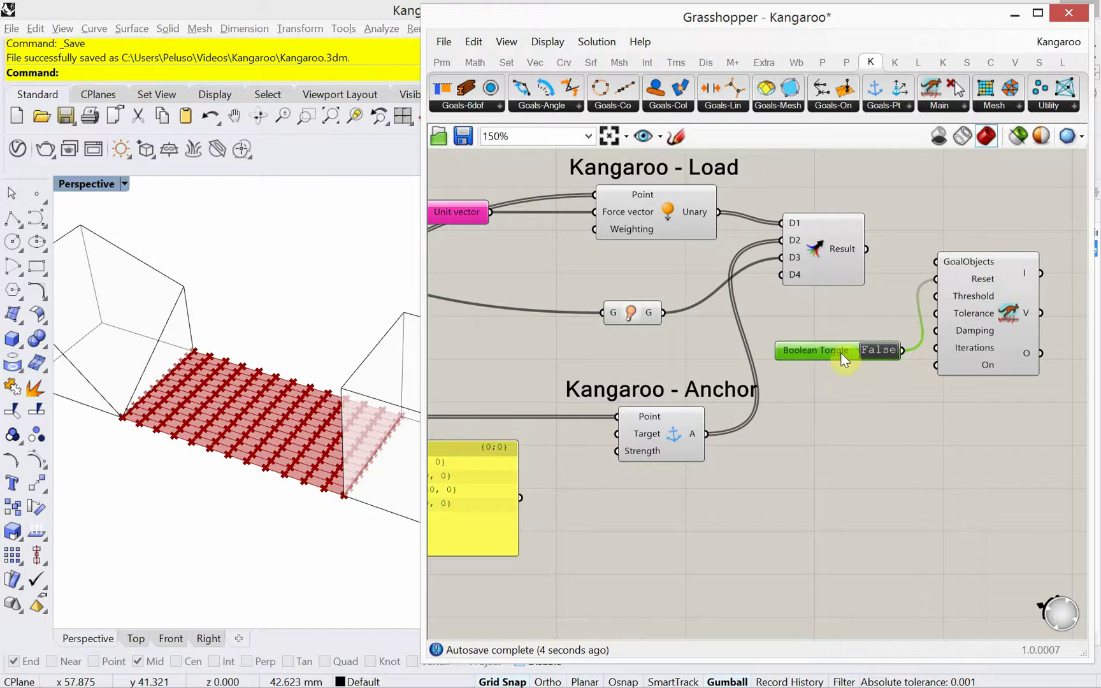
Connect the Merge Result output to the GoalObjects input of the BouncySolver
click(821, 239)
drag(865, 249, 936, 261)
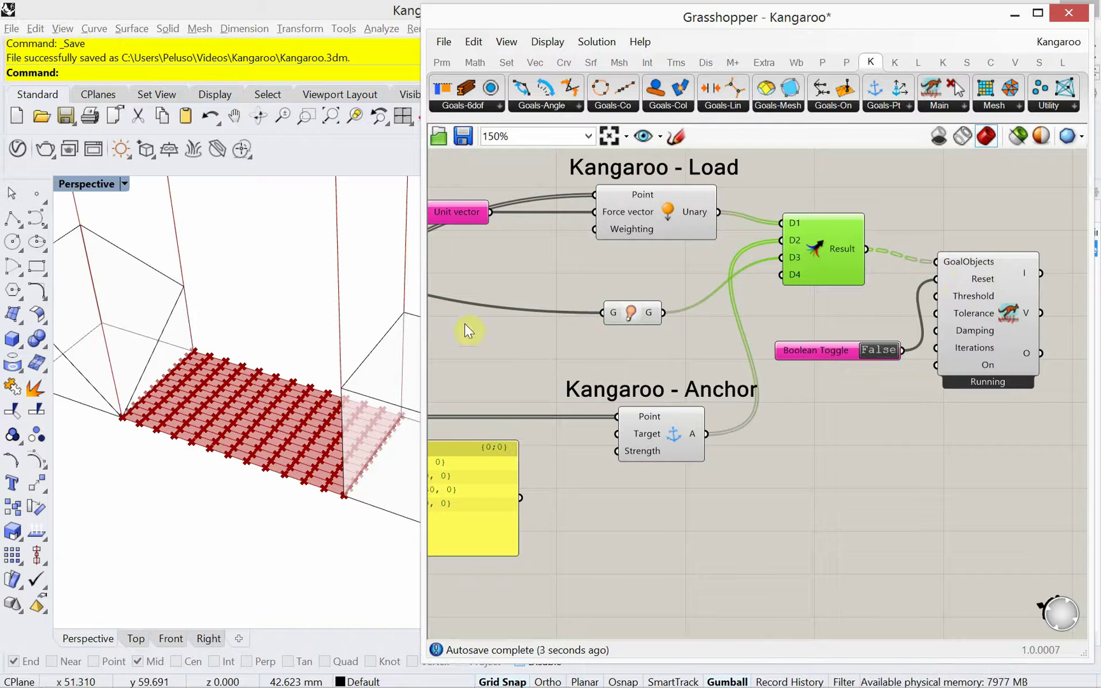
Set the Unit Z factor slider to 0.837, restart the simulation through the Reset toggle, and examine the result in the Perspective viewport
right_drag(577, 316, 876, 378)
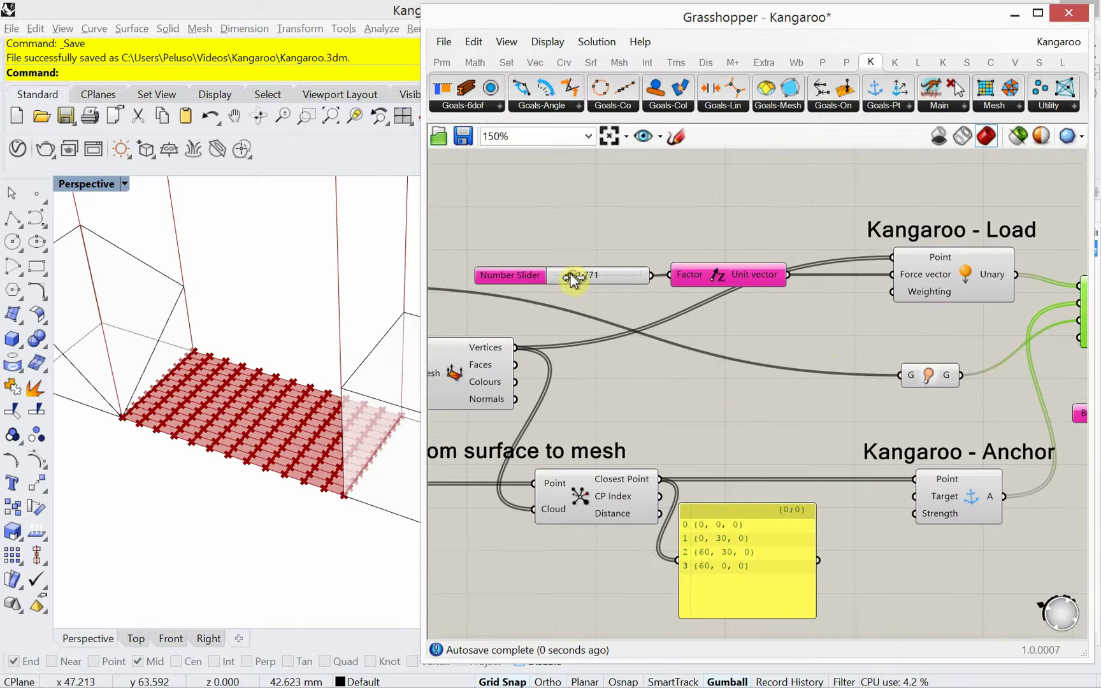
mouse_move(573, 274)
mouse_down()
mouse_move(554, 275)
mouse_move(568, 275)
mouse_up()
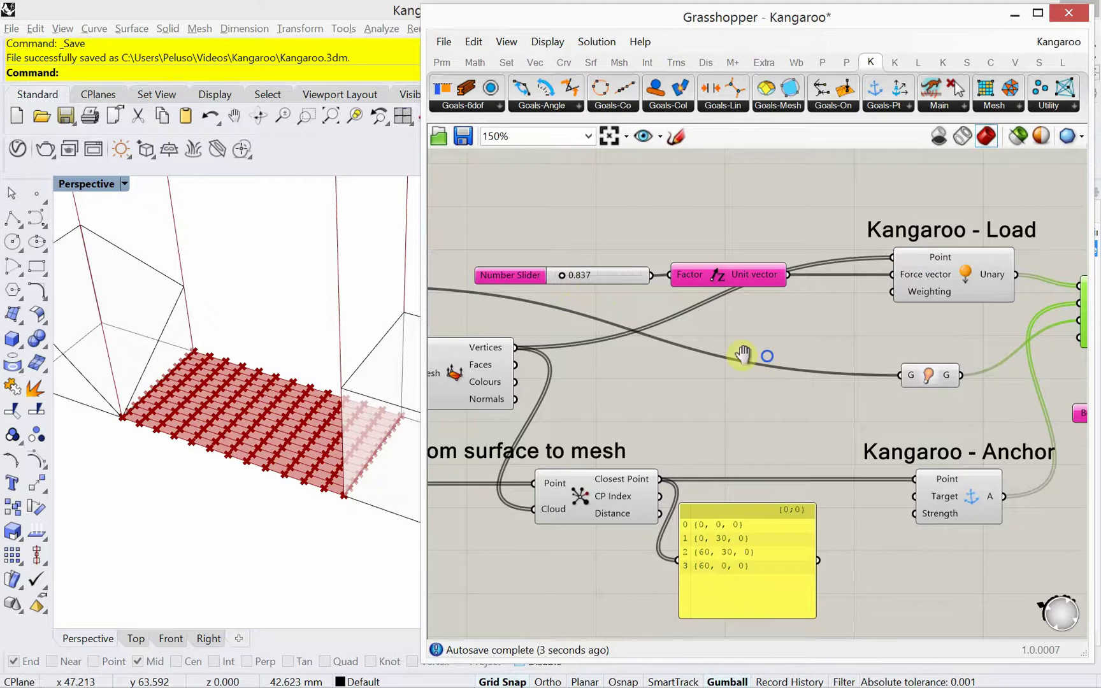
right_drag(963, 445, 871, 425)
double_click(1074, 399)
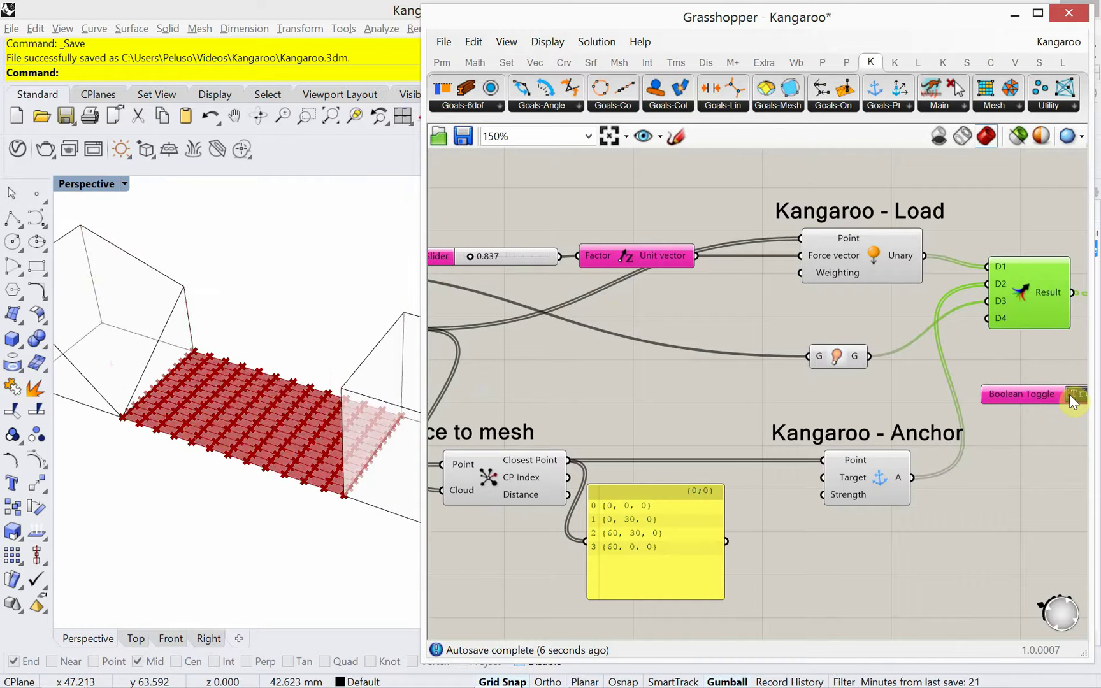
double_click(1072, 395)
click(184, 373)
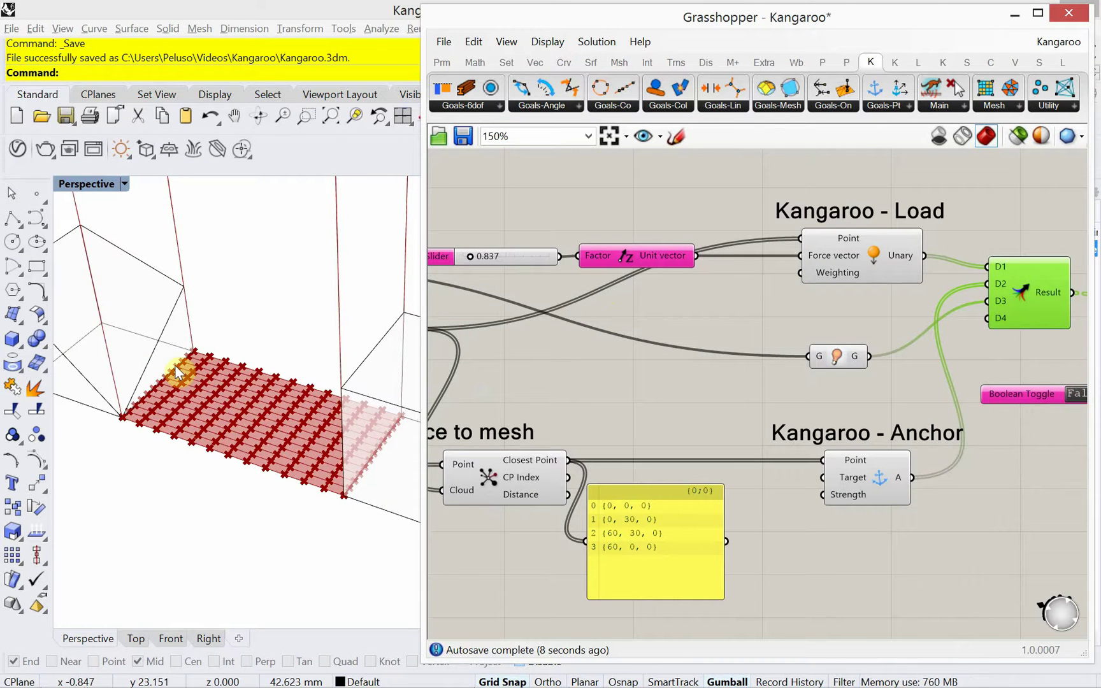
scroll(190, 440, down, 8)
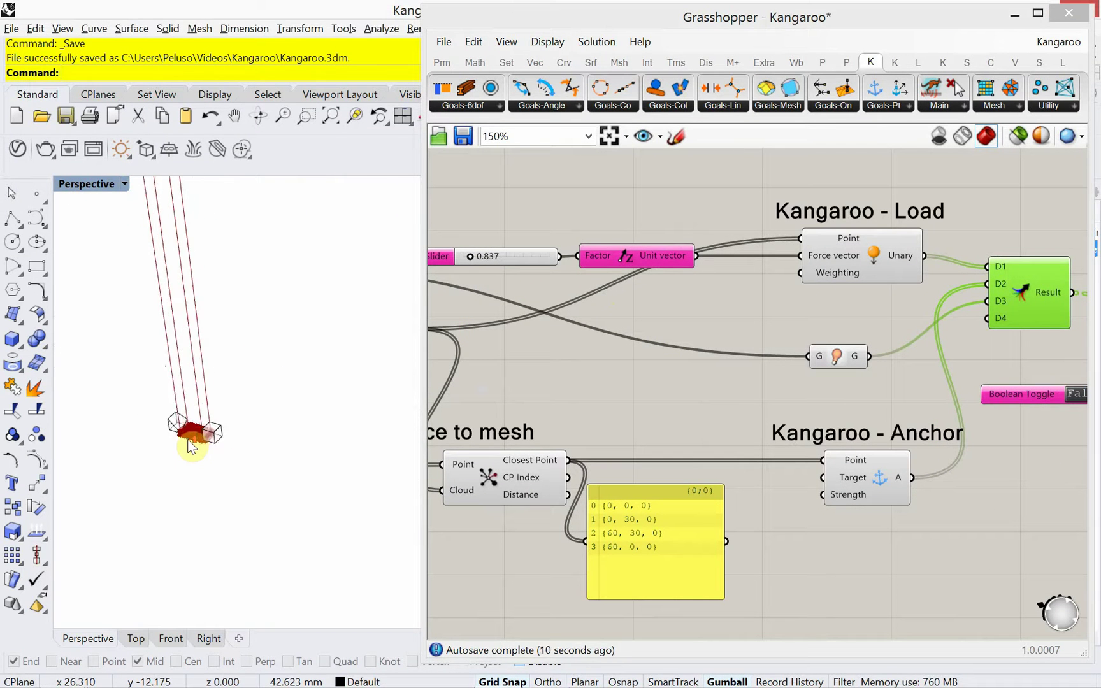
scroll(189, 441, up, 3)
scroll(189, 441, up, 5)
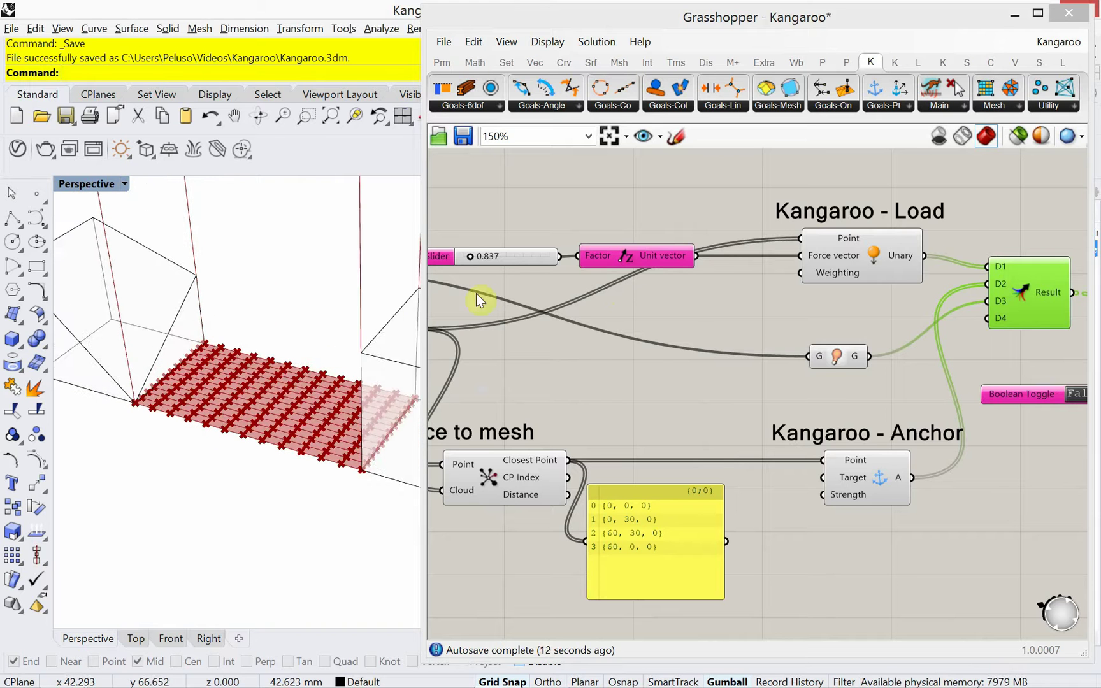
Set the Unit Z factor slider to 0.280 and switch the BouncySolver Reset toggle to True
right_drag(570, 304, 658, 336)
scroll(531, 296, up, 4)
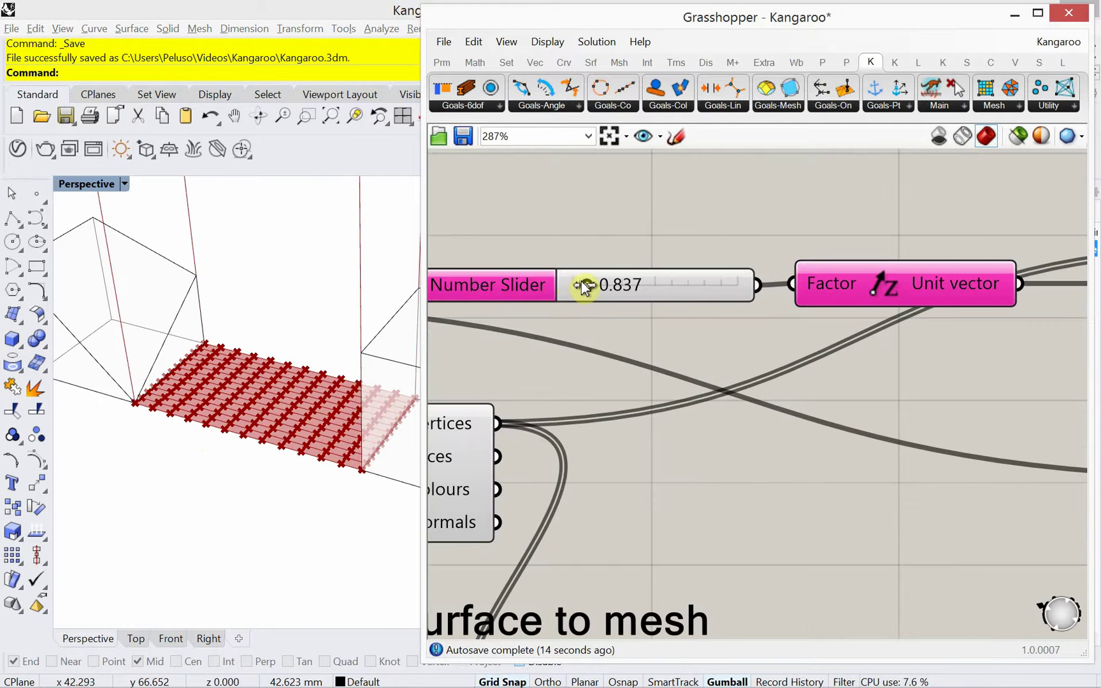
mouse_move(585, 287)
mouse_down()
mouse_move(564, 294)
mouse_move(582, 288)
mouse_up()
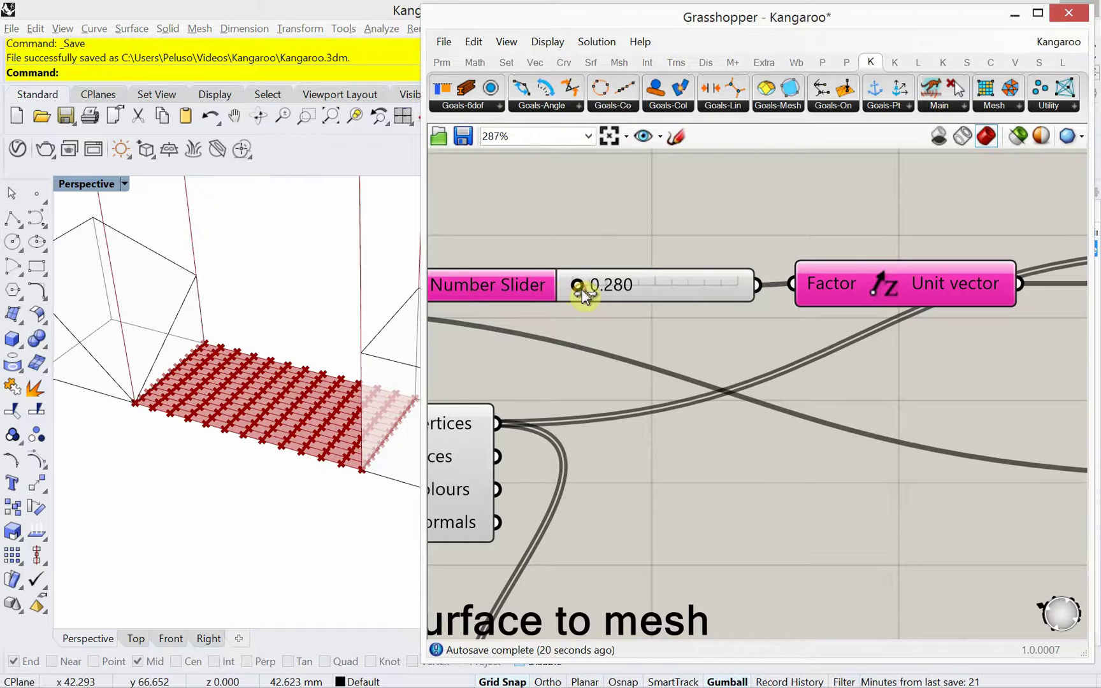
scroll(649, 382, down, 1)
scroll(649, 383, down, 2)
scroll(782, 425, down, 1)
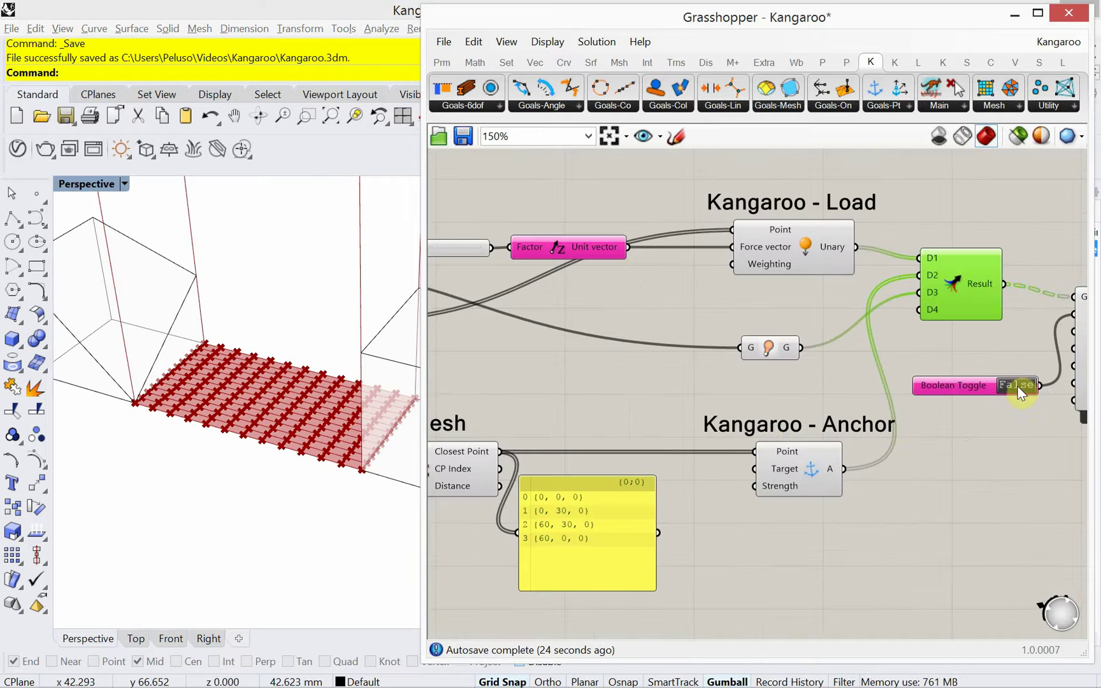
double_click(1018, 386)
scroll(774, 385, down, 4)
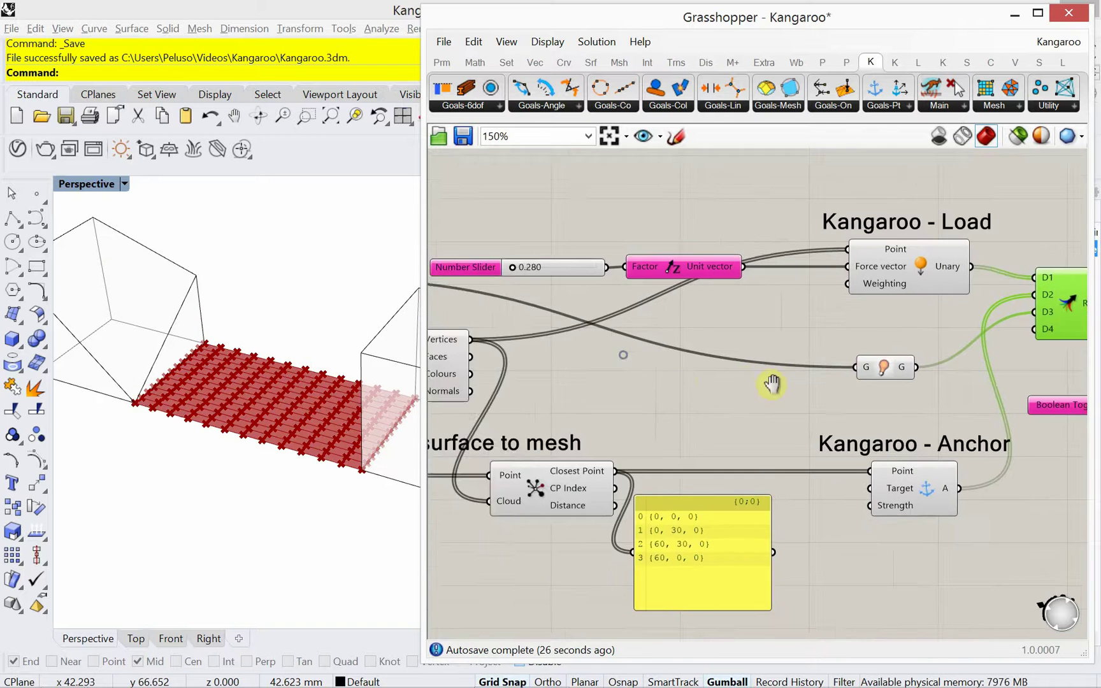
right_drag(622, 374, 803, 414)
right_drag(553, 343, 769, 383)
scroll(558, 426, up, 2)
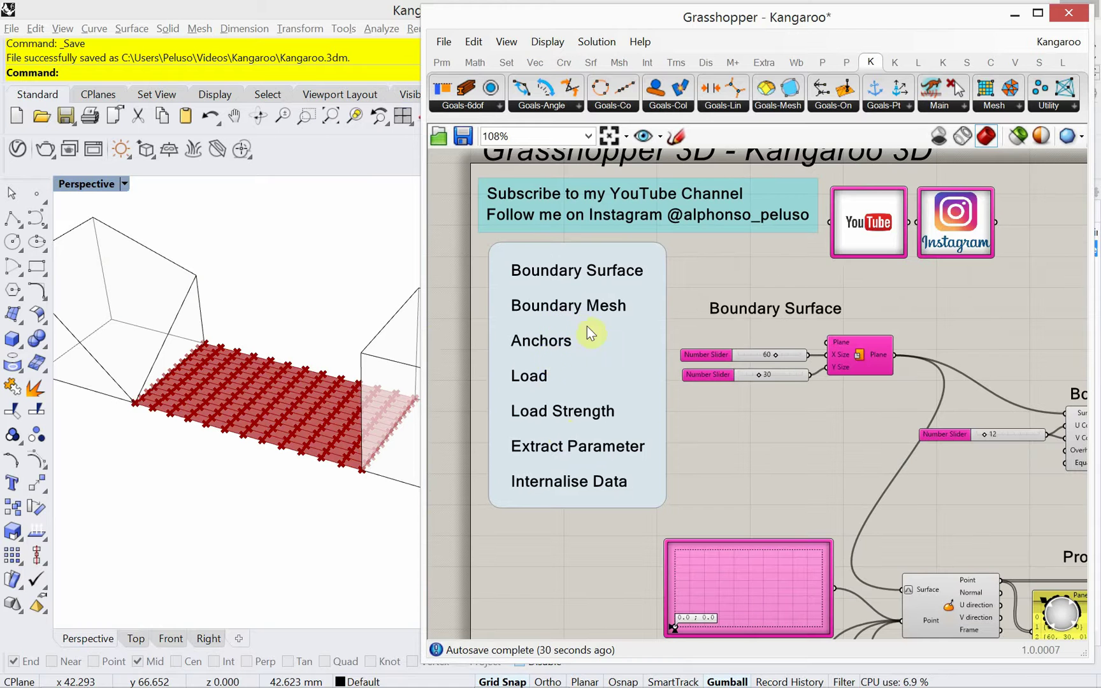
double_click(707, 275)
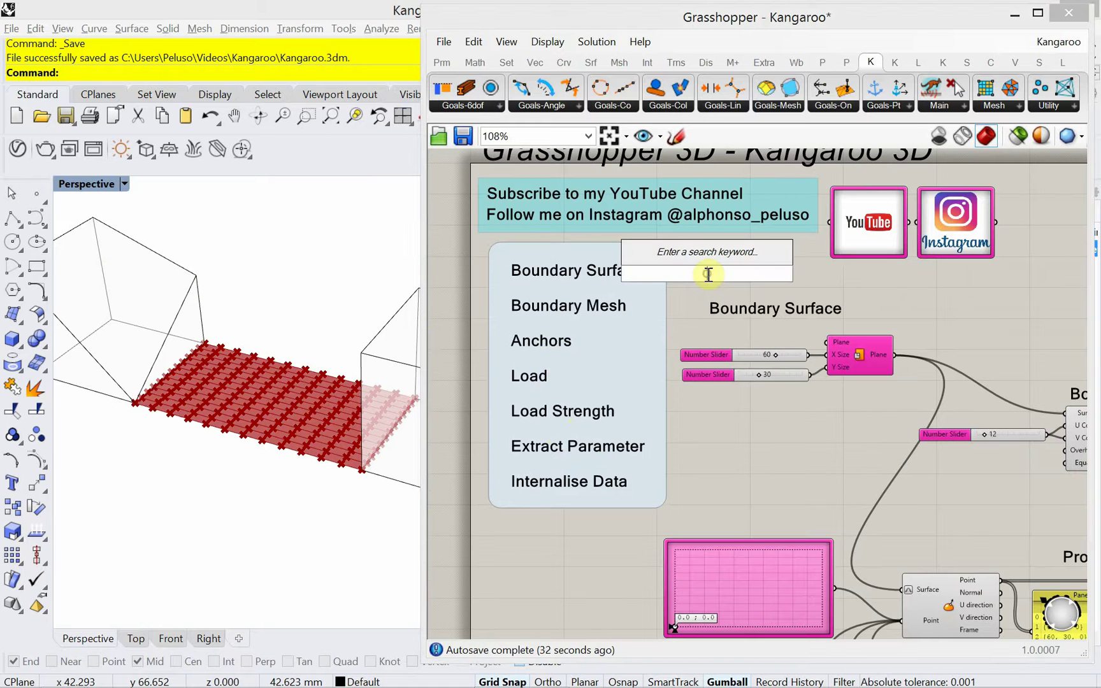
text(springsd)
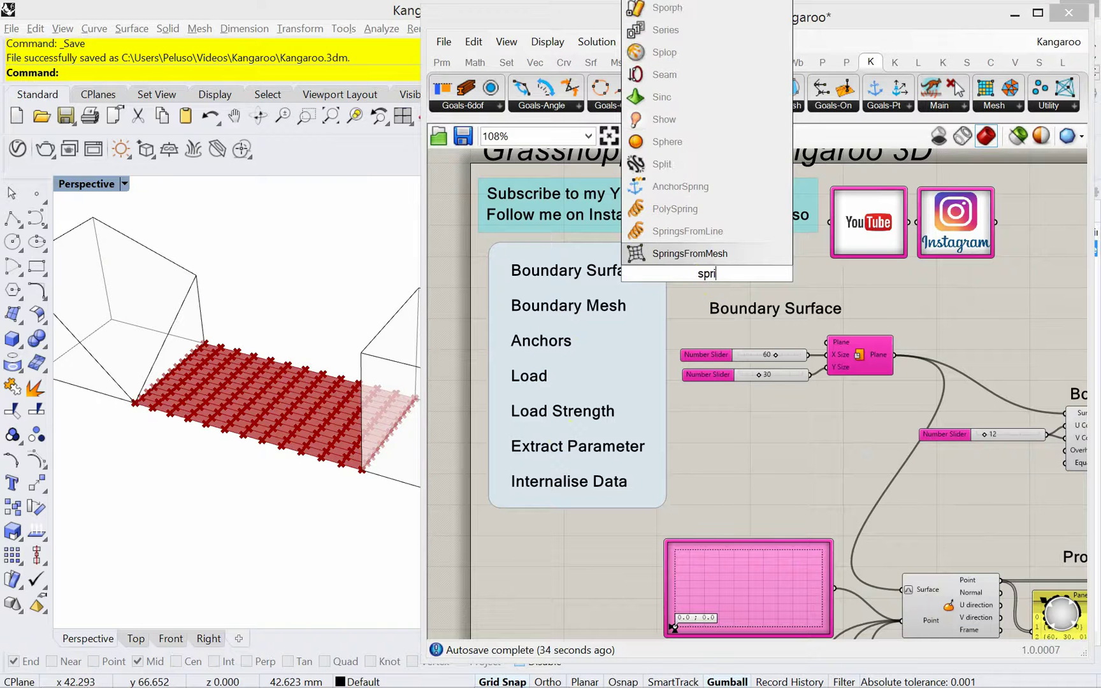
key(BackSpace)
click(700, 286)
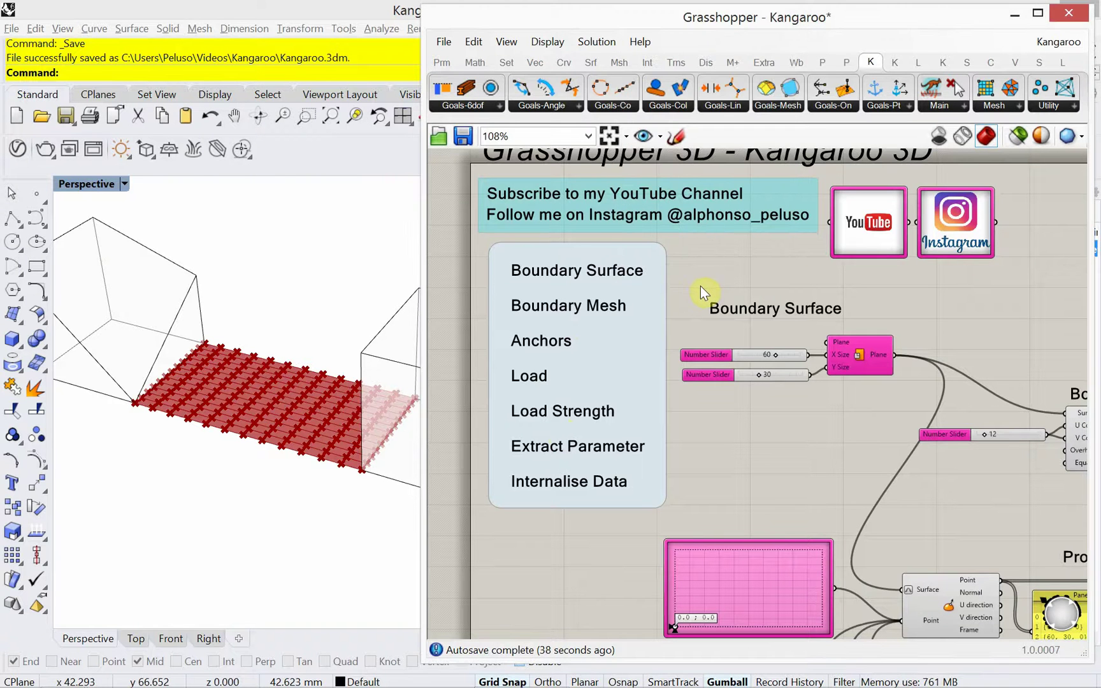
Add a Scribble beside the list of topic labels and set its text to "Springs" at size 25
double_click(700, 285)
text(scr)
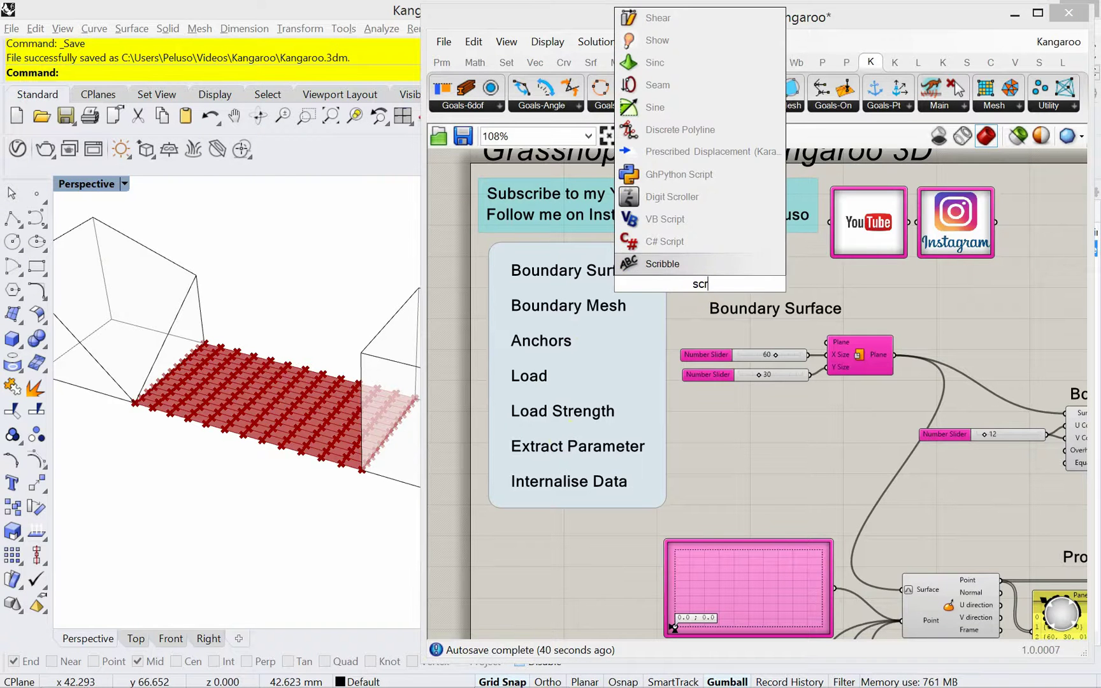
click(689, 264)
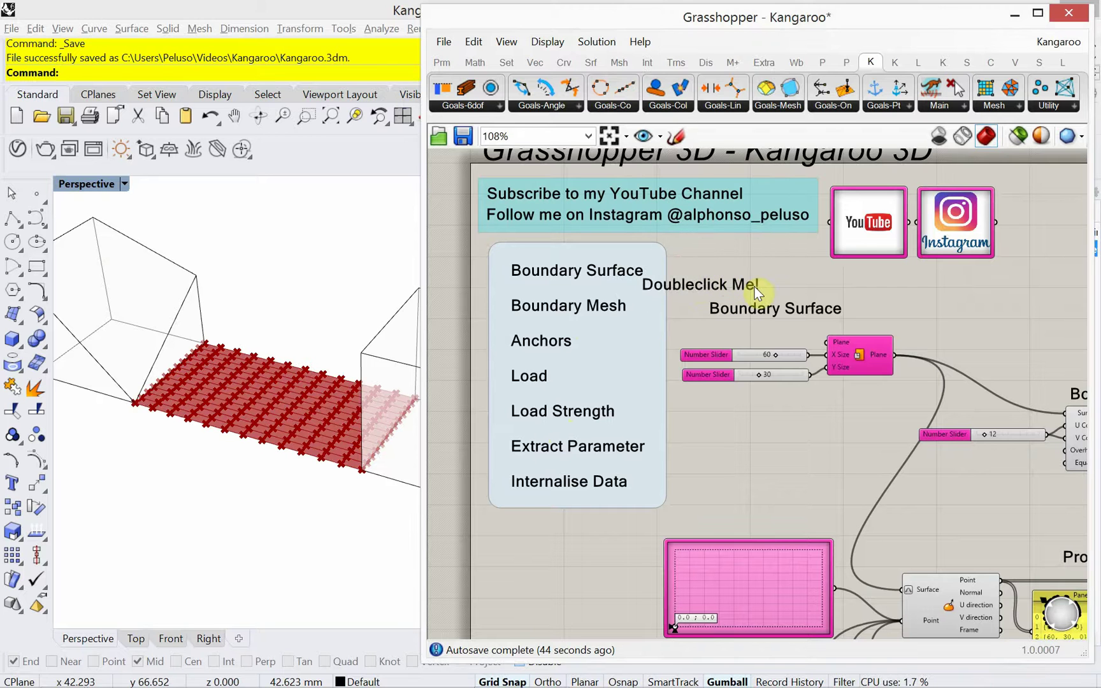
drag(754, 286, 780, 270)
double_click(780, 270)
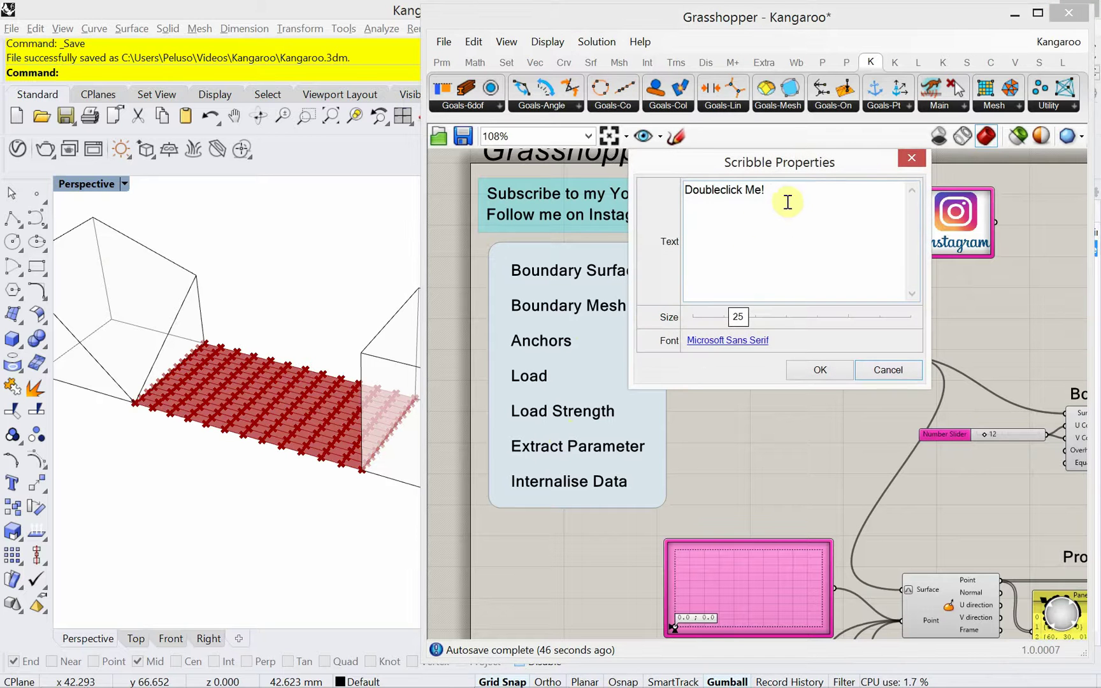
drag(787, 191, 643, 194)
text(Sp)
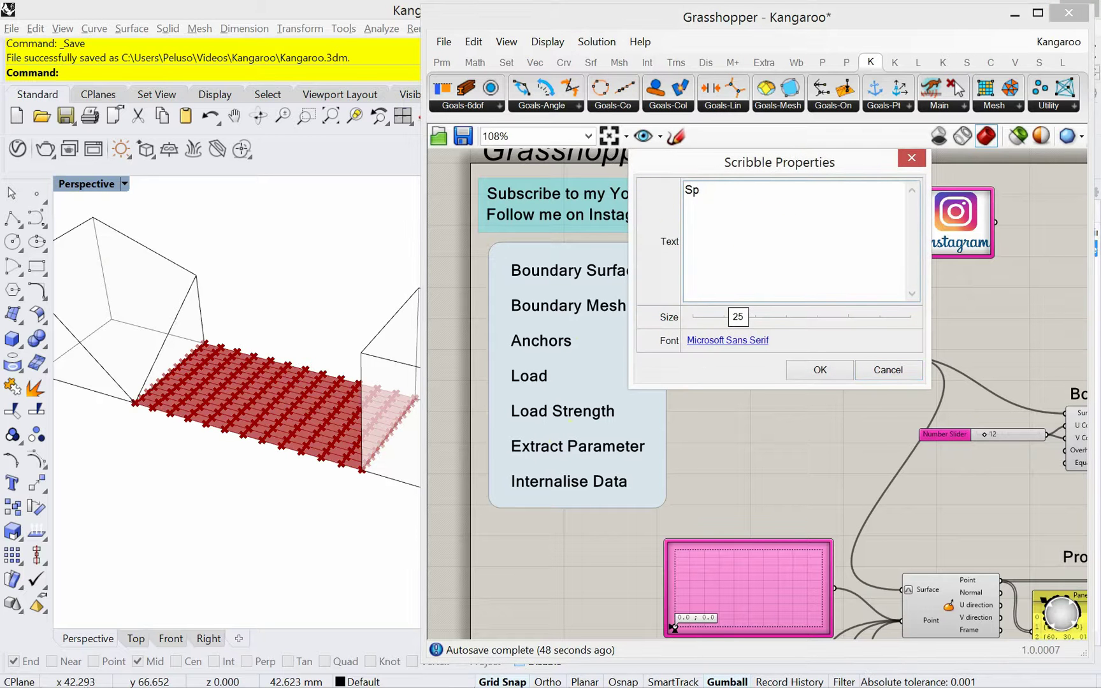
text(rings)
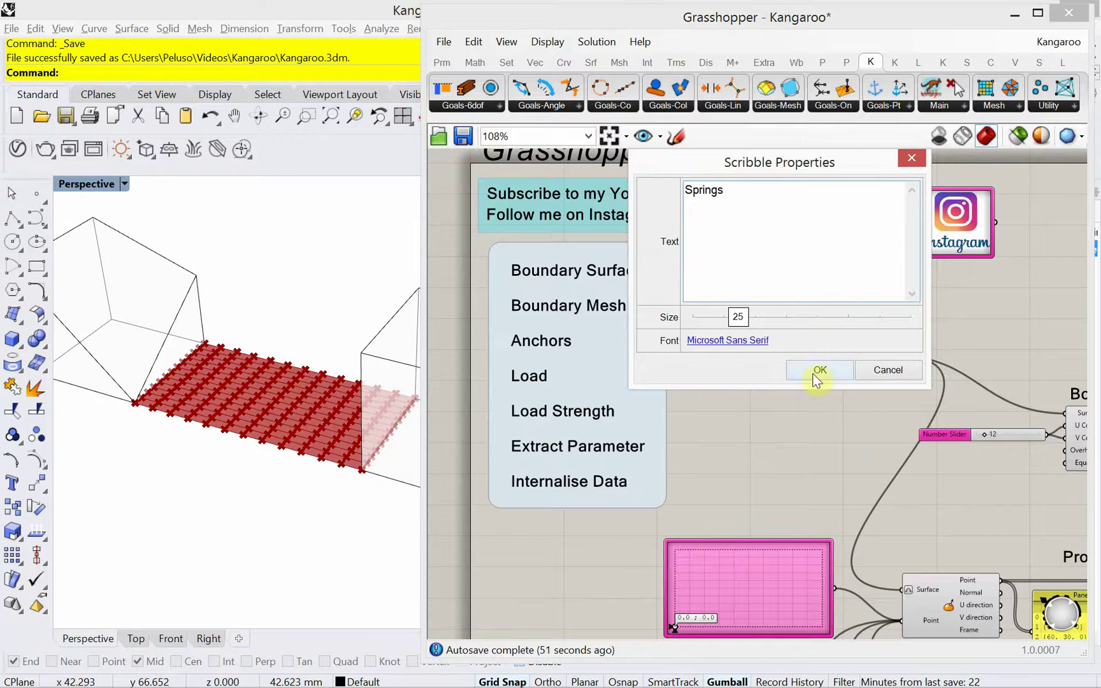
click(815, 372)
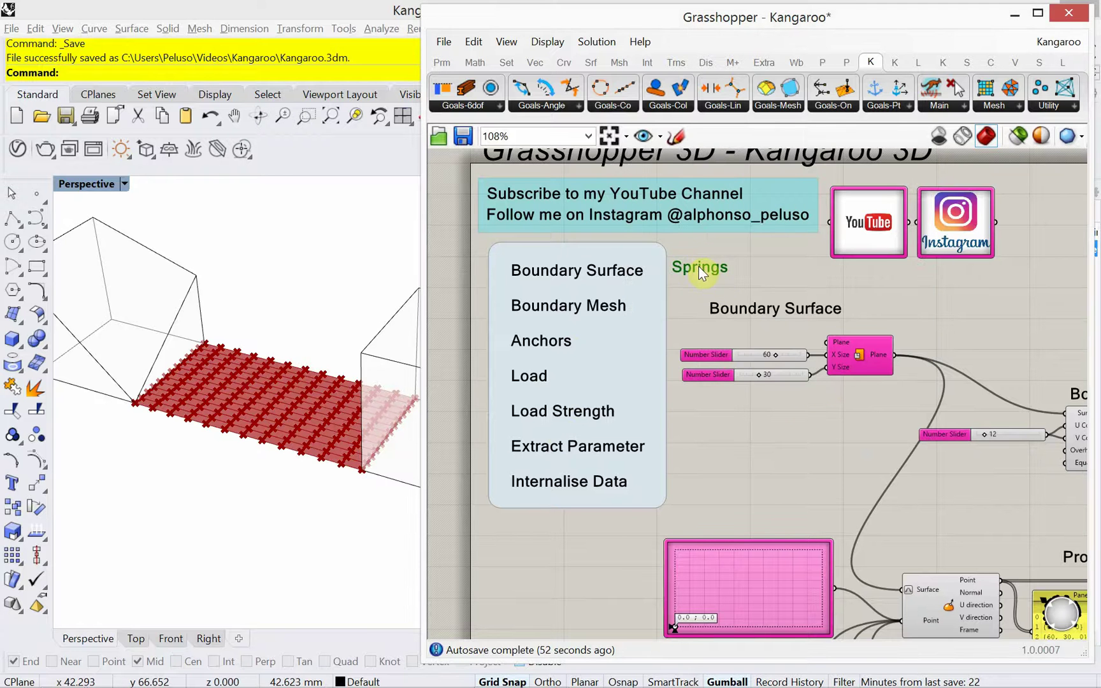
Move the Springs label to the empty canvas area above the Unit Z factor slider, beyond the Boundary Mesh component
mouse_move(736, 293)
mouse_down()
mouse_move(677, 298)
mouse_move(577, 356)
mouse_move(662, 375)
mouse_move(917, 376)
mouse_up()
scroll(593, 344, down, 1)
scroll(577, 356, down, 4)
scroll(918, 376, up, 4)
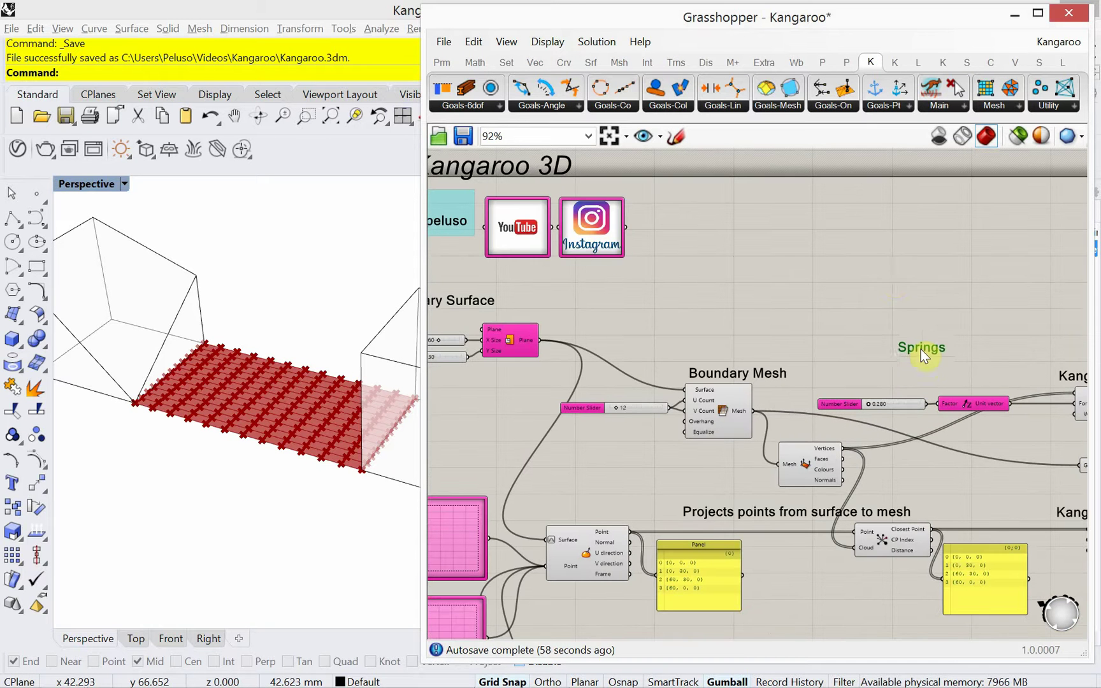
Place a Mesh Edges component under the Springs label and connect the Boundary Mesh component's Mesh output to it
drag(892, 285, 890, 274)
mouse_move(871, 306)
right_down()
mouse_move(759, 304)
mouse_move(797, 295)
mouse_move(831, 307)
mouse_move(810, 326)
right_up()
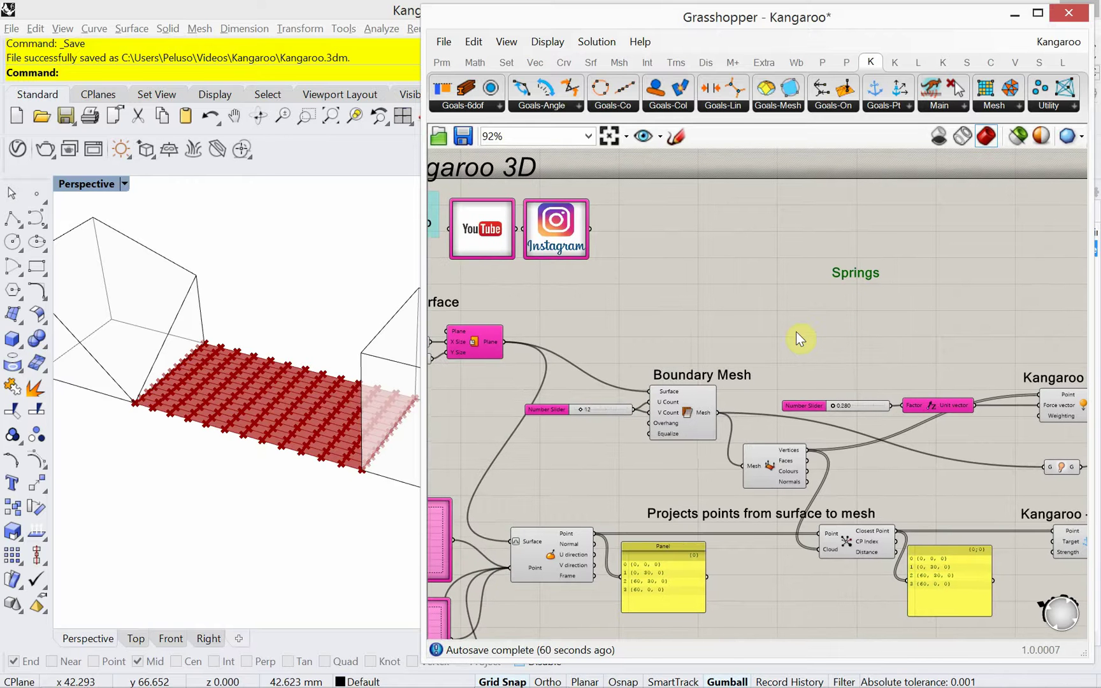
double_click(797, 333)
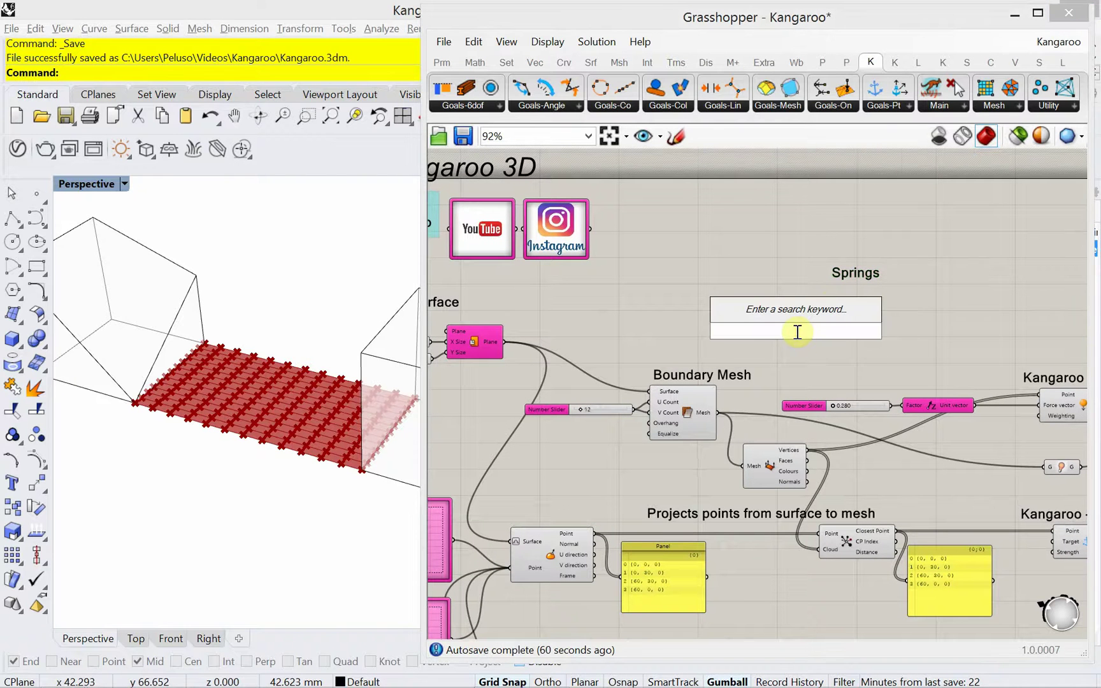
text(mesh)
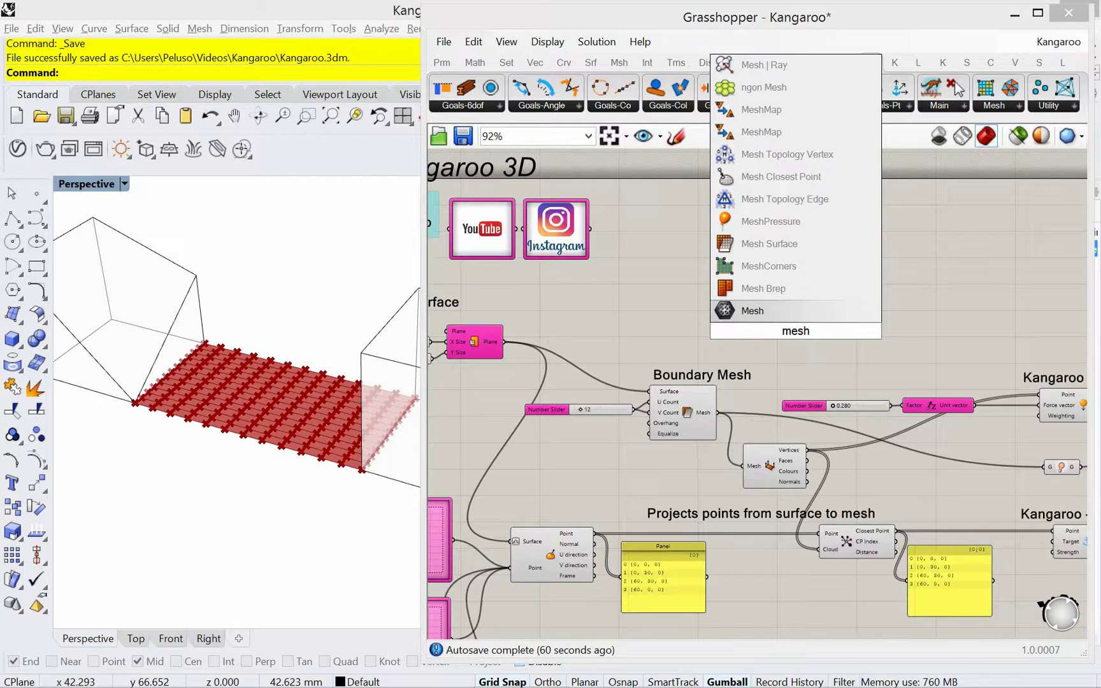
text( edge)
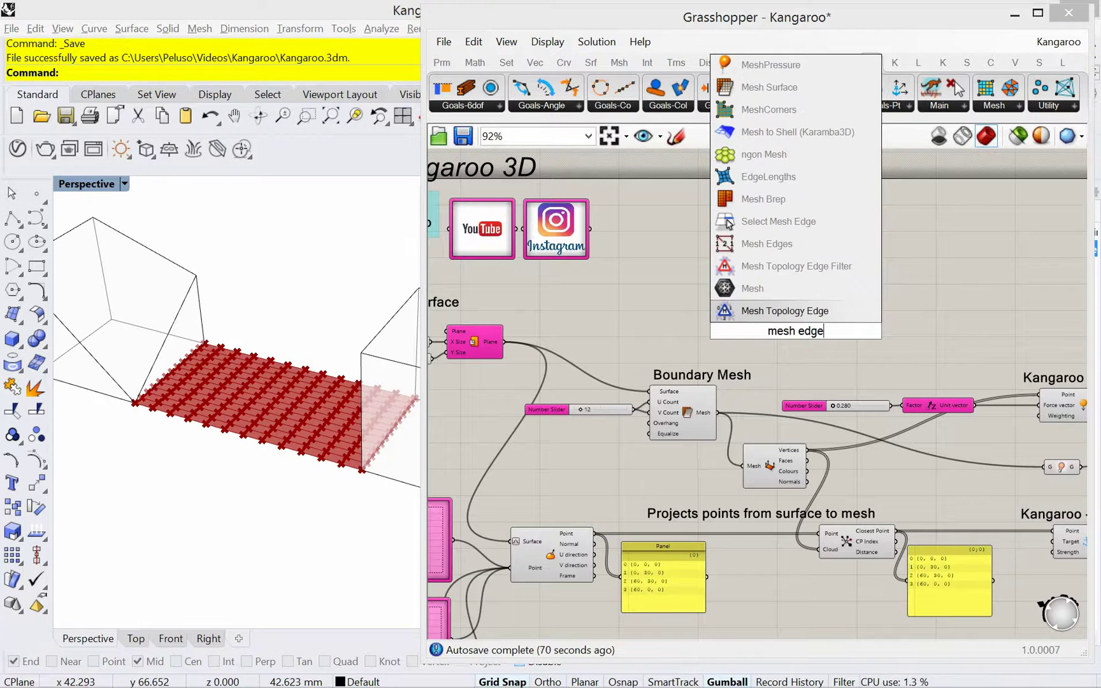
click(767, 246)
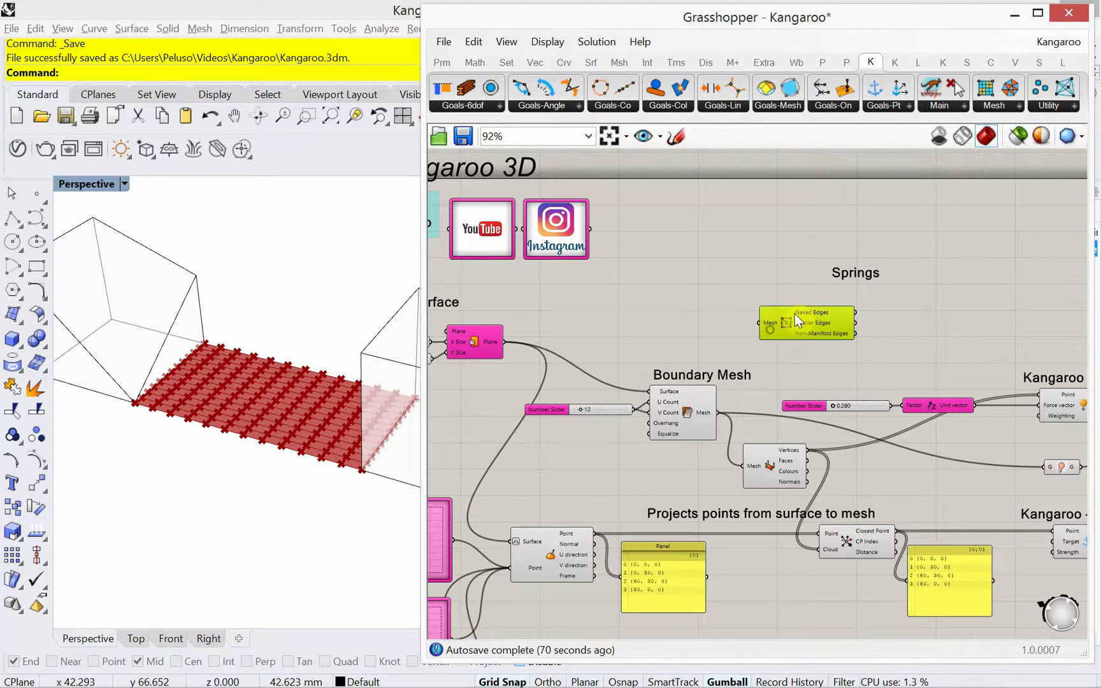
scroll(784, 358, up, 3)
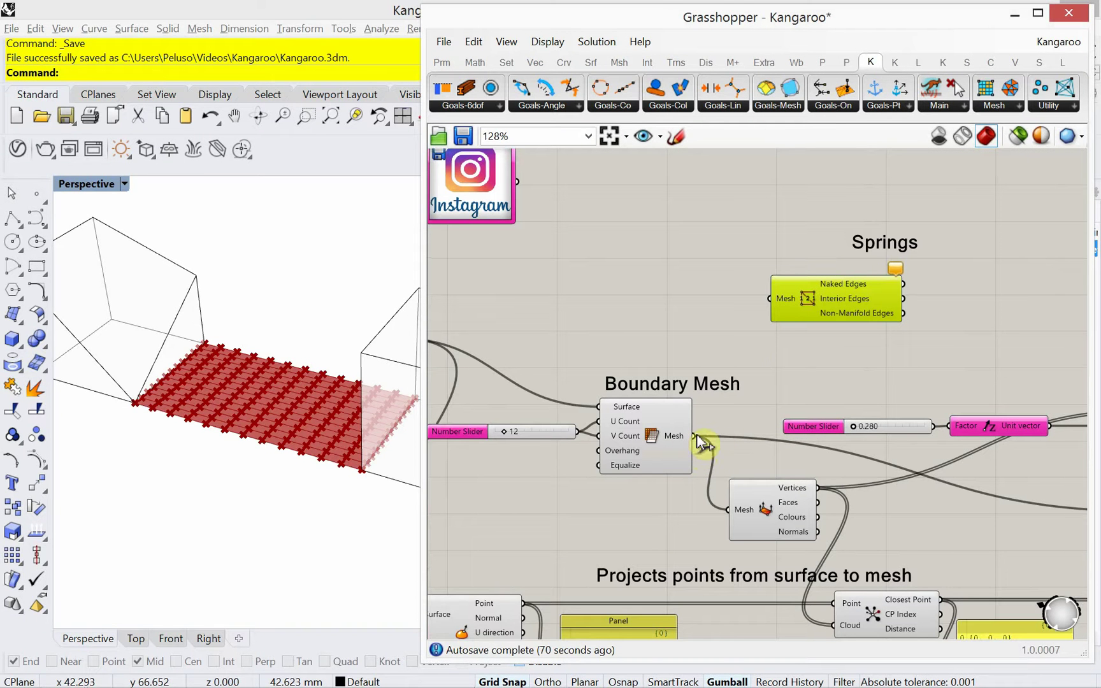
drag(696, 436, 875, 279)
right_drag(883, 292, 718, 319)
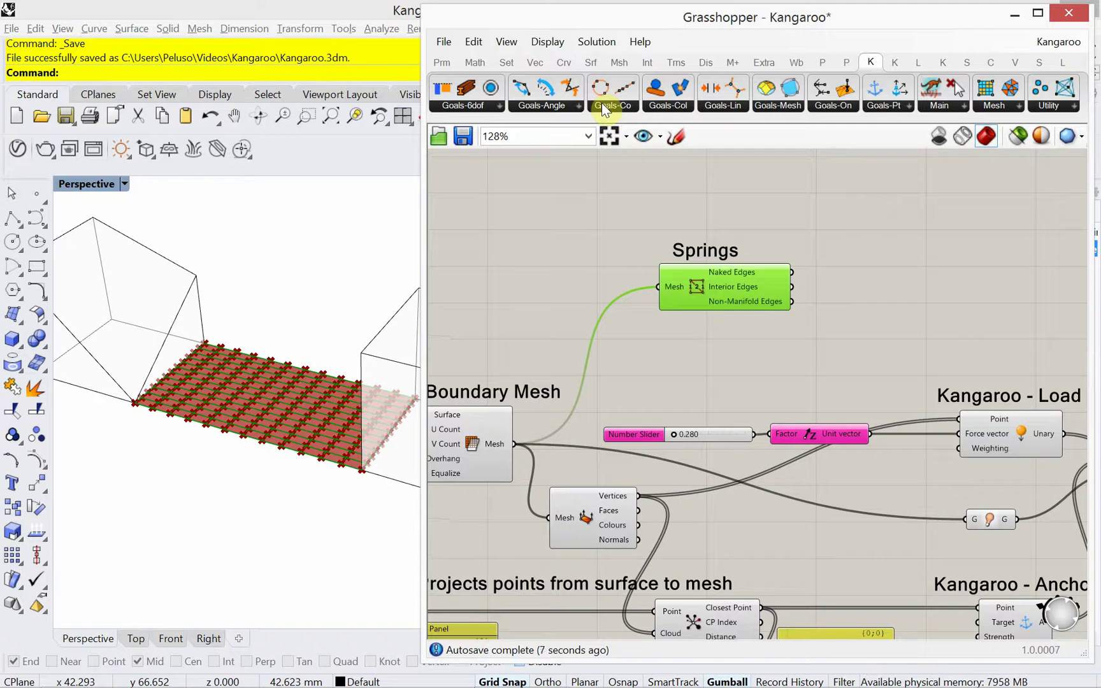
Add a Length(Line) goal beyond Mesh Edges, aligned above the Load goal, and connect both Interior Edges and Naked Edges to its Line input
click(734, 106)
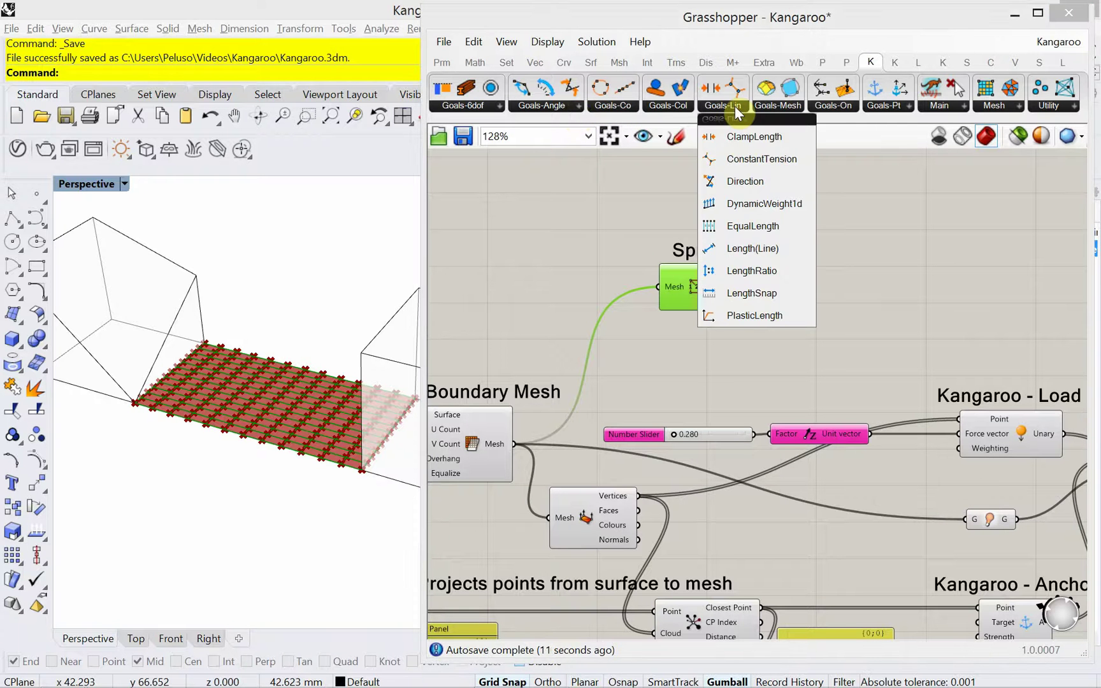
drag(769, 247, 908, 296)
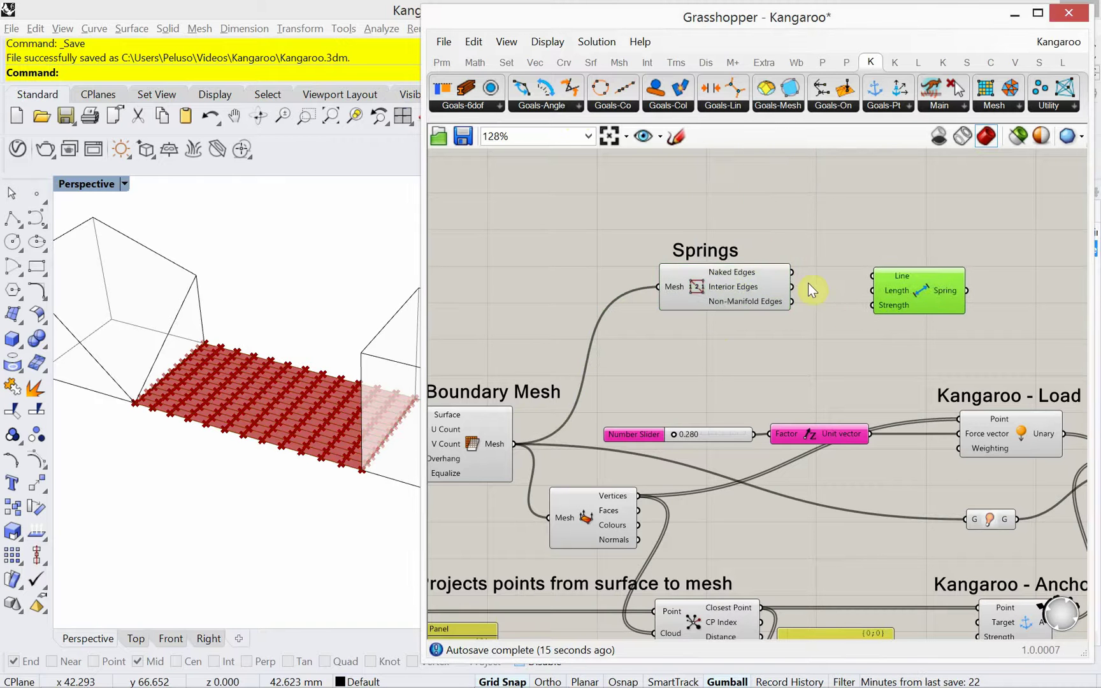
drag(791, 290, 872, 276)
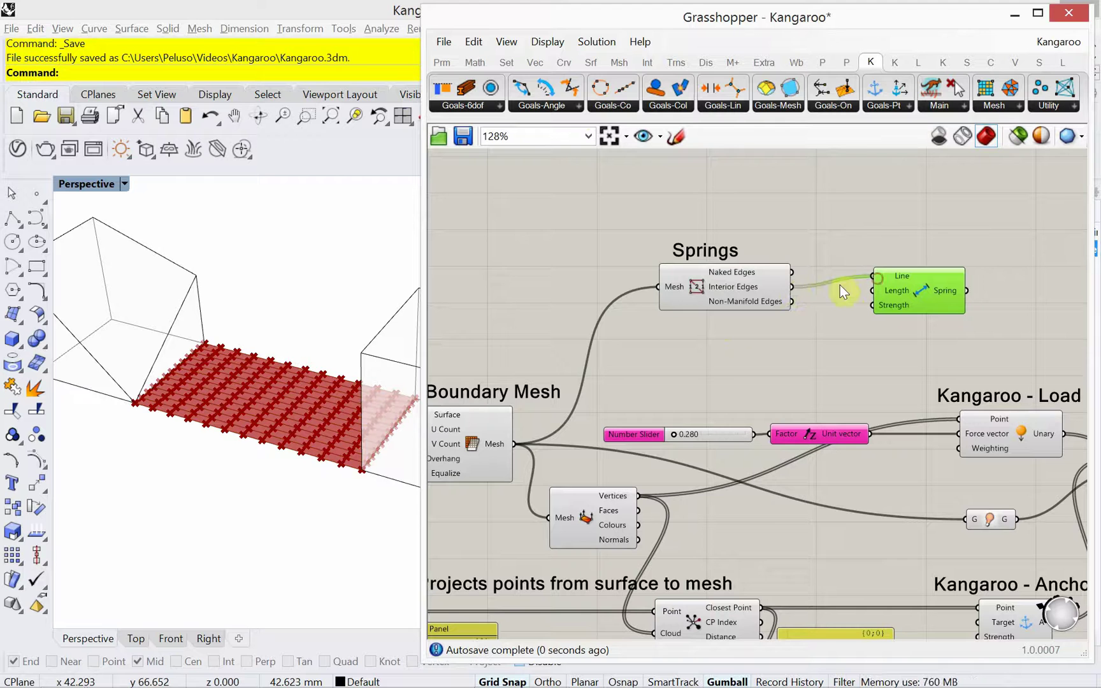
drag(792, 272, 908, 293)
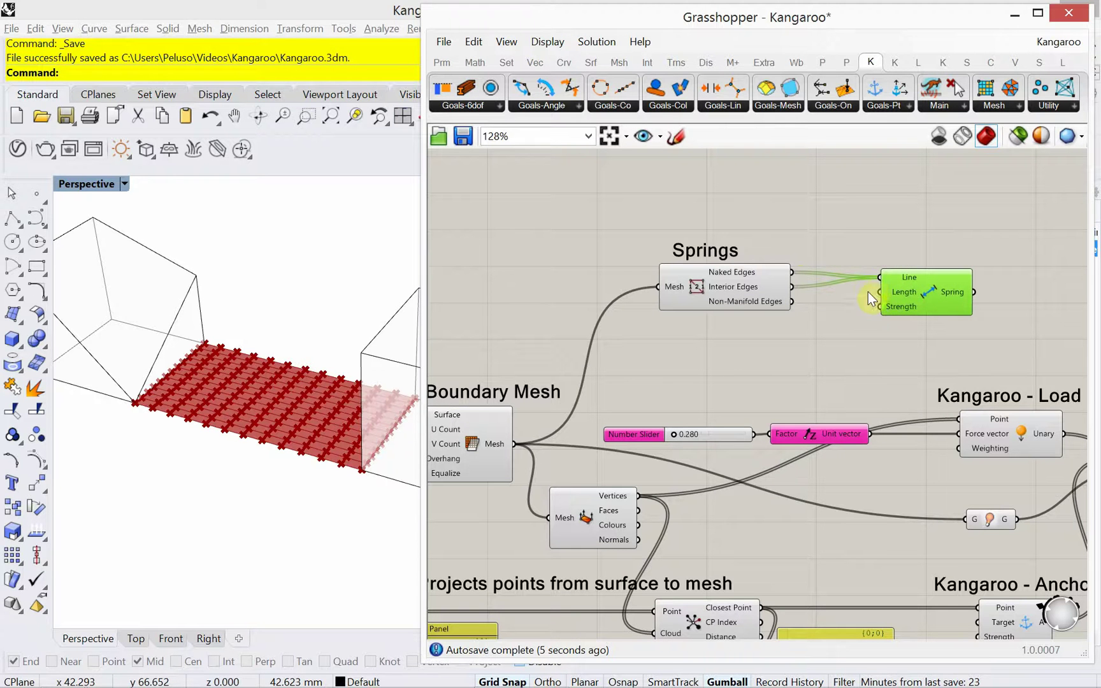
right_drag(903, 348, 801, 329)
drag(825, 287, 888, 288)
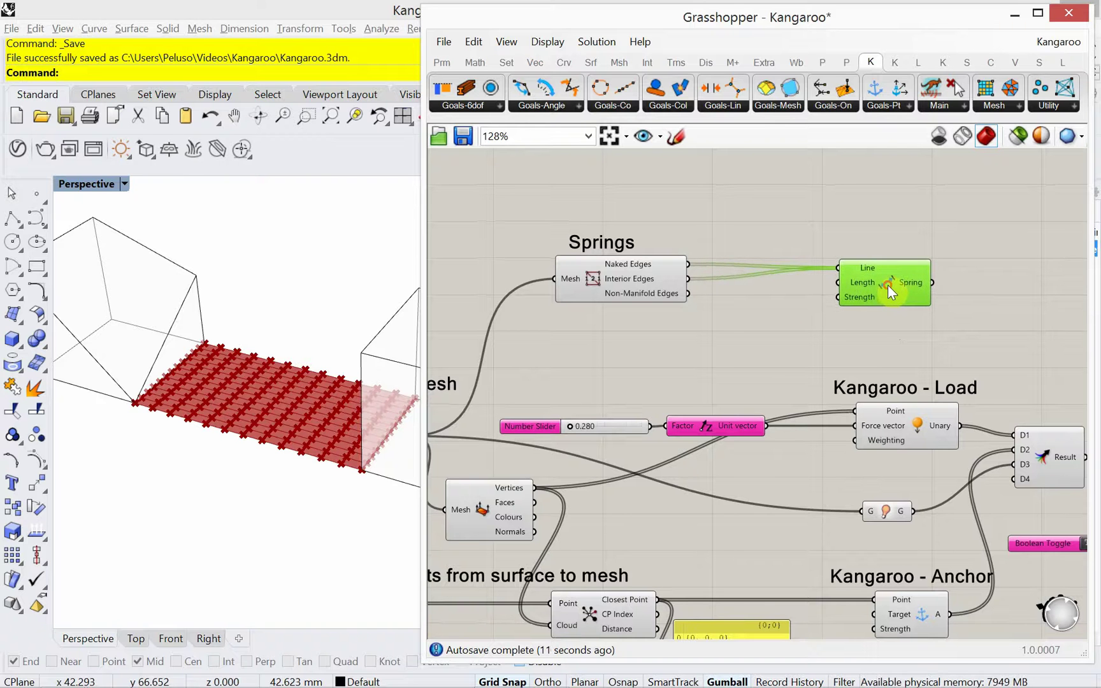
Copy the Springs label above the Length(Line) goal and change the copy's text to "Kangaroo - Springs"
click(633, 245)
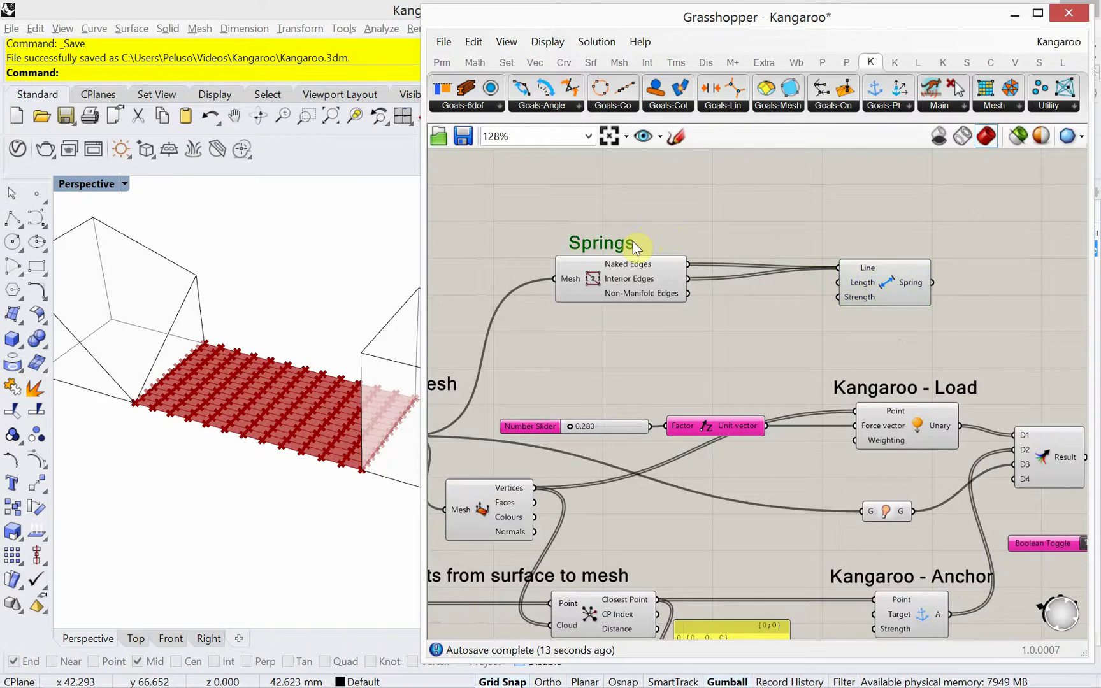
key(ctrl+c)
key(ctrl+v)
drag(629, 251, 907, 247)
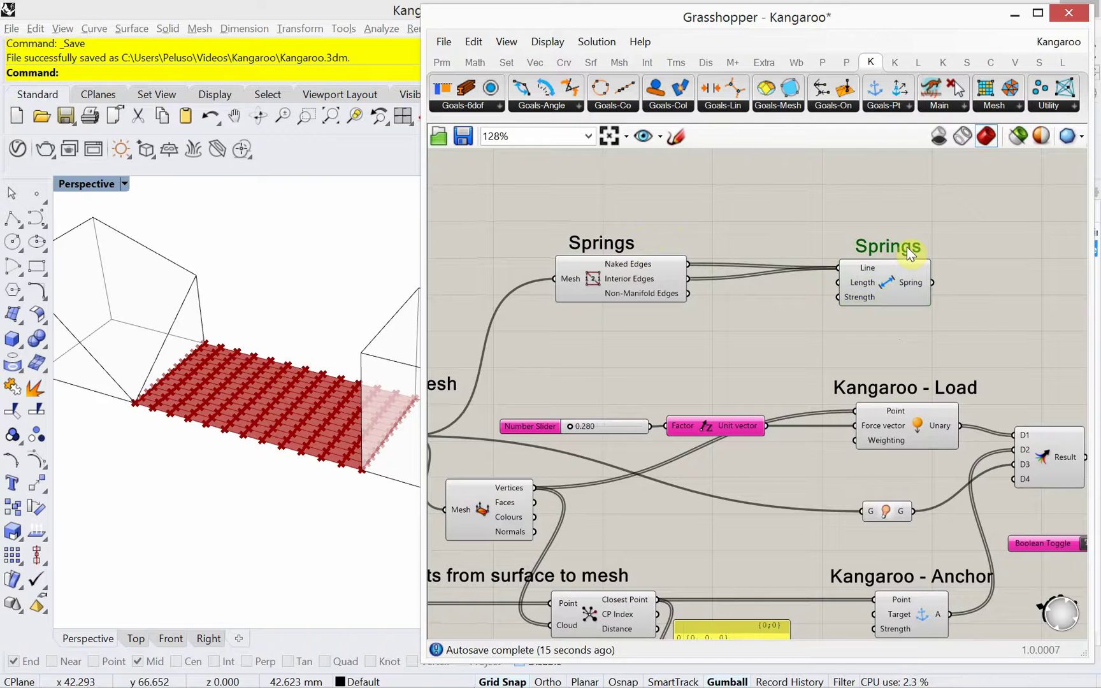
double_click(906, 247)
click(810, 166)
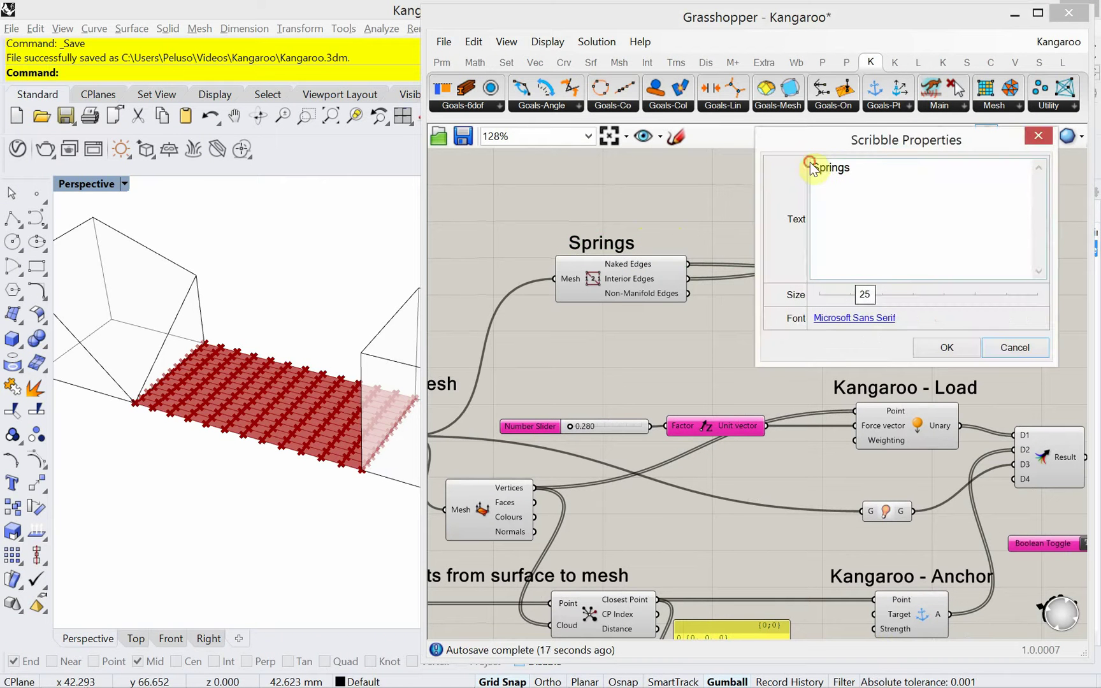
click(817, 167)
text(Kanga)
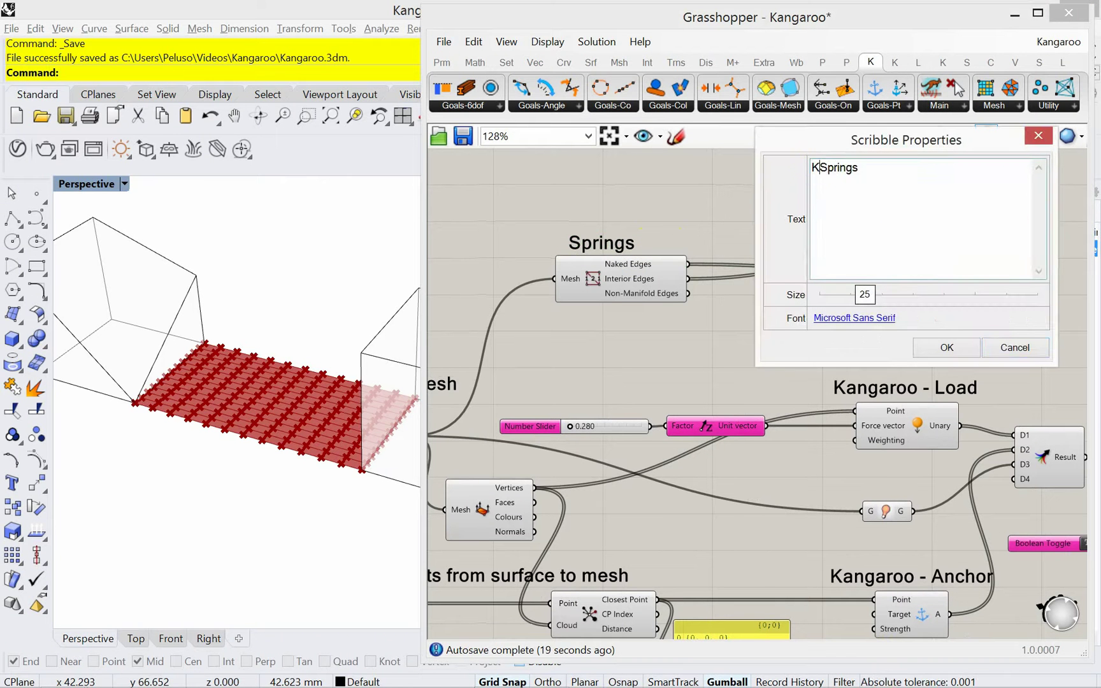
text(roo)
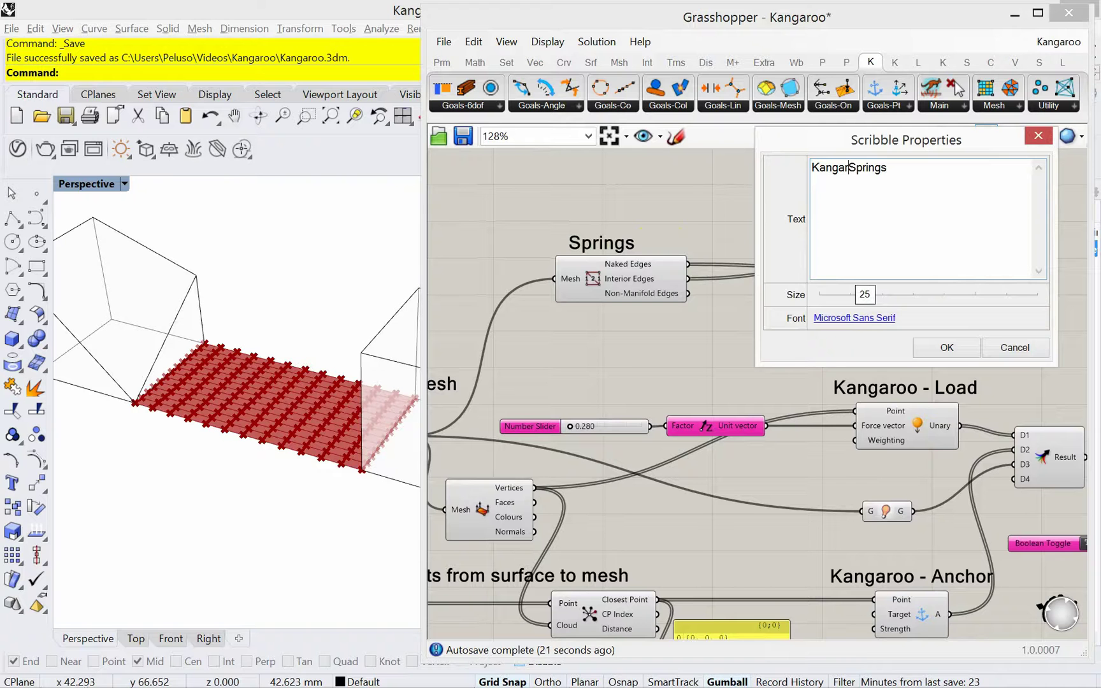
text( -)
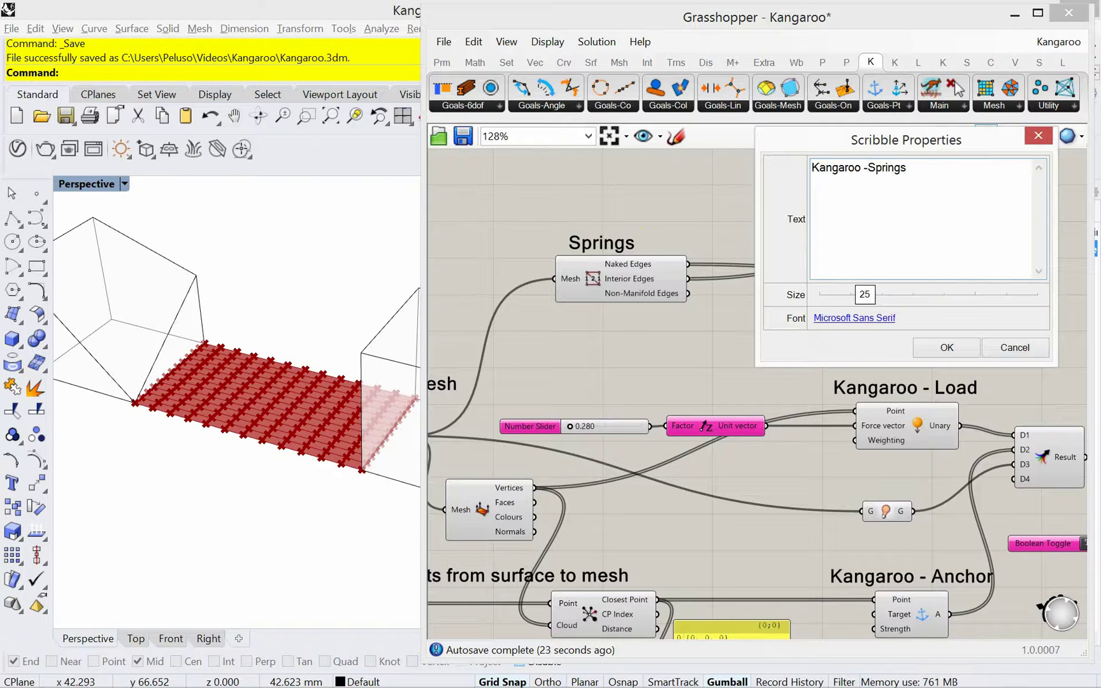
click(946, 348)
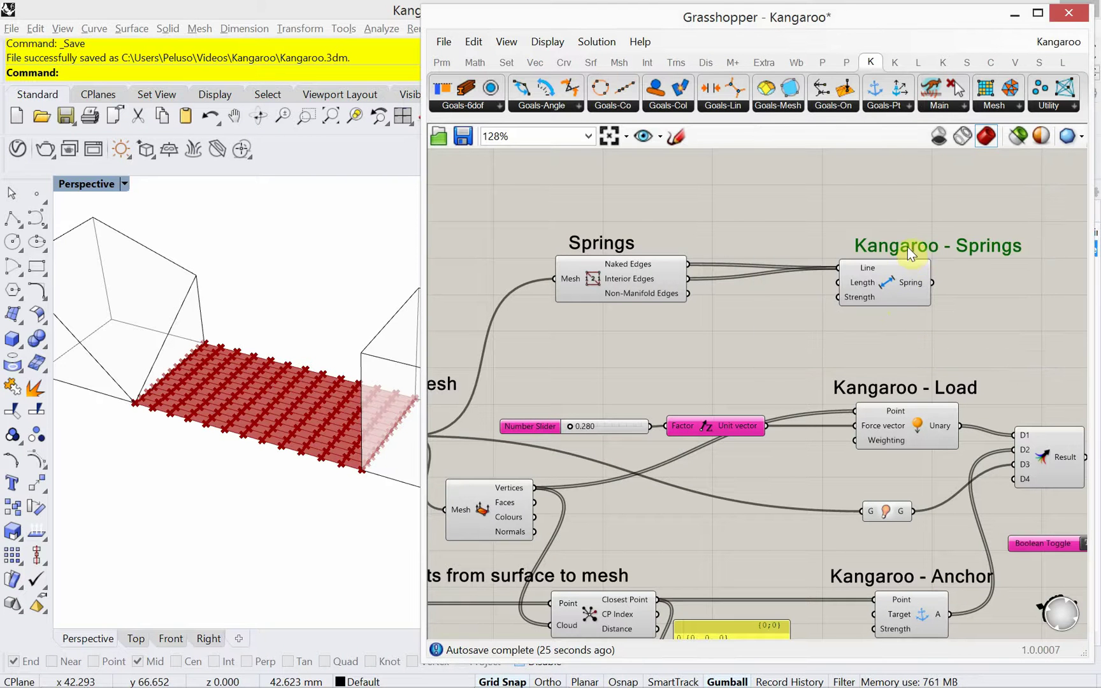
Duplicate the Kangaroo - Load label above the Show component as "Kangaroo - Show Mesh", and shift the Kangaroo - Anchor label slightly to line up
right_drag(943, 307, 769, 256)
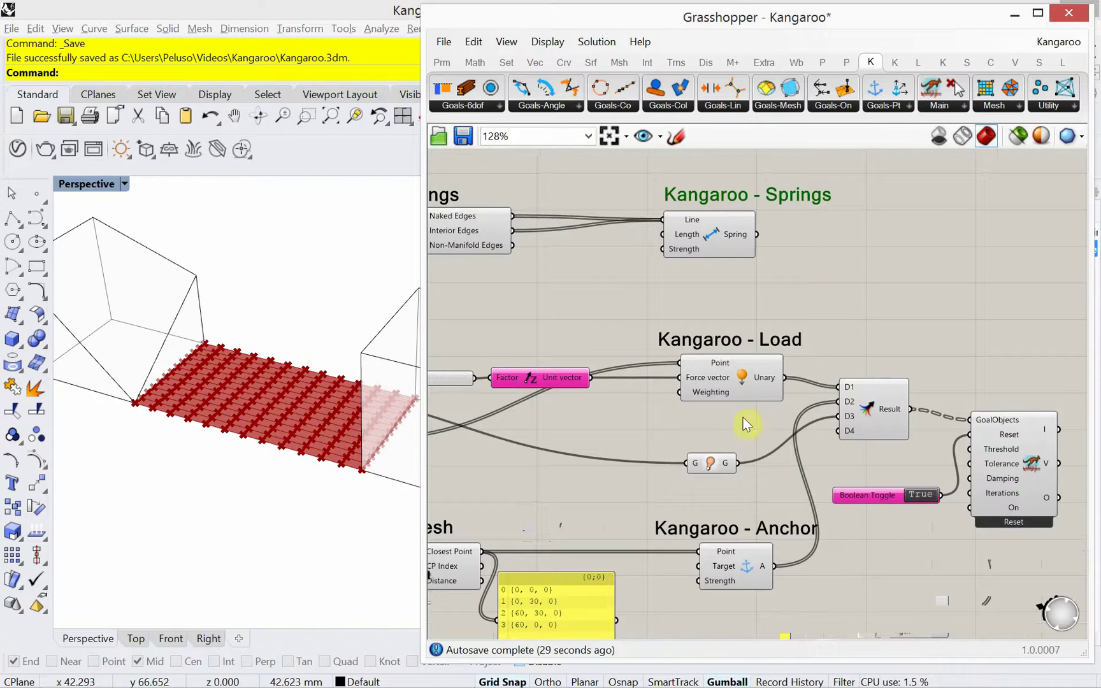
click(728, 343)
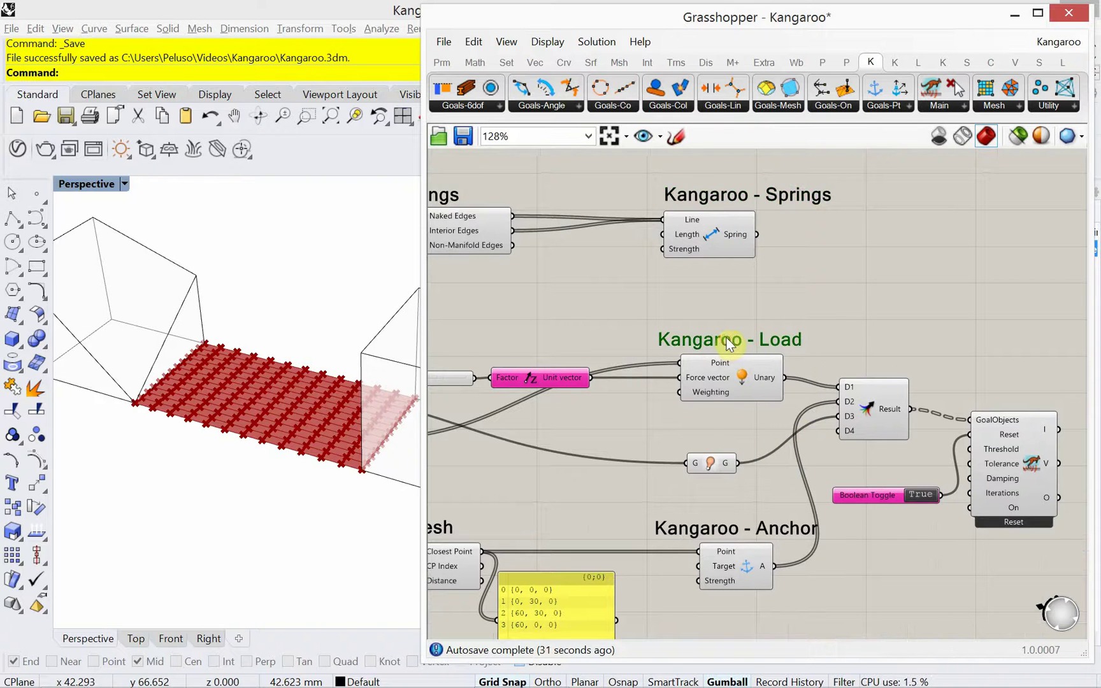
mouse_move(726, 338)
alt+mouse_down()
mouse_move(726, 412)
mouse_move(708, 438)
mouse_move(680, 432)
alt+mouse_up()
double_click(679, 430)
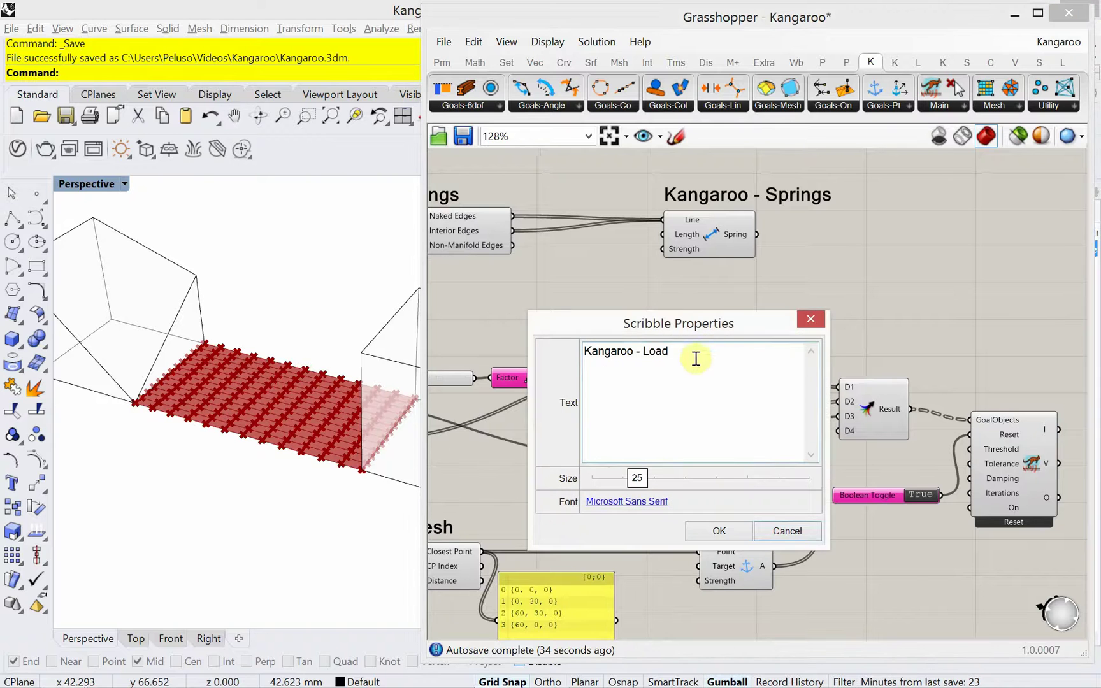
double_click(662, 350)
text(Show Mesh)
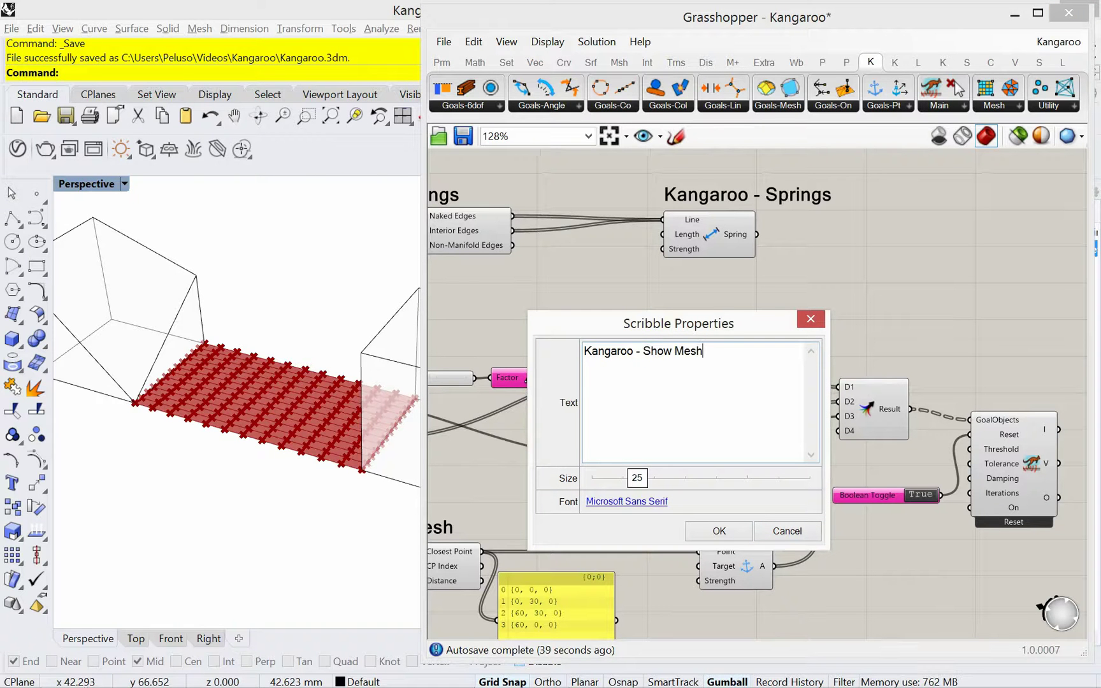
click(716, 528)
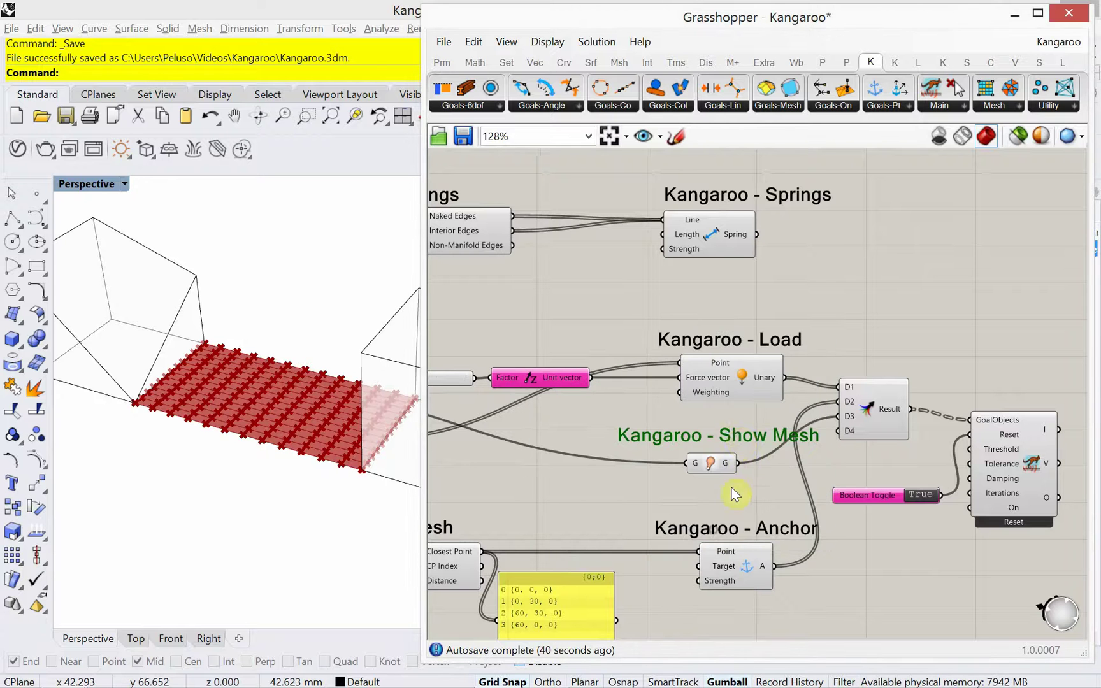
drag(737, 436, 691, 432)
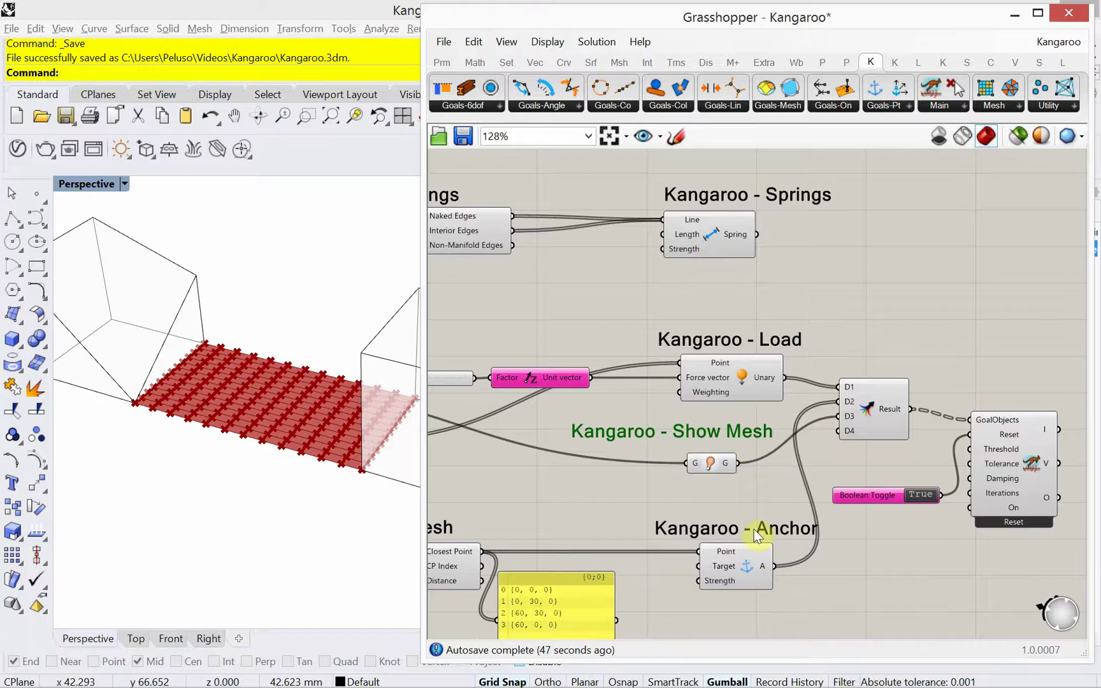
drag(761, 528, 744, 521)
Connect the Length(Line) goal's Spring output to the Merge component's D4 input and nudge Merge slightly toward the solver
right_drag(887, 482, 865, 475)
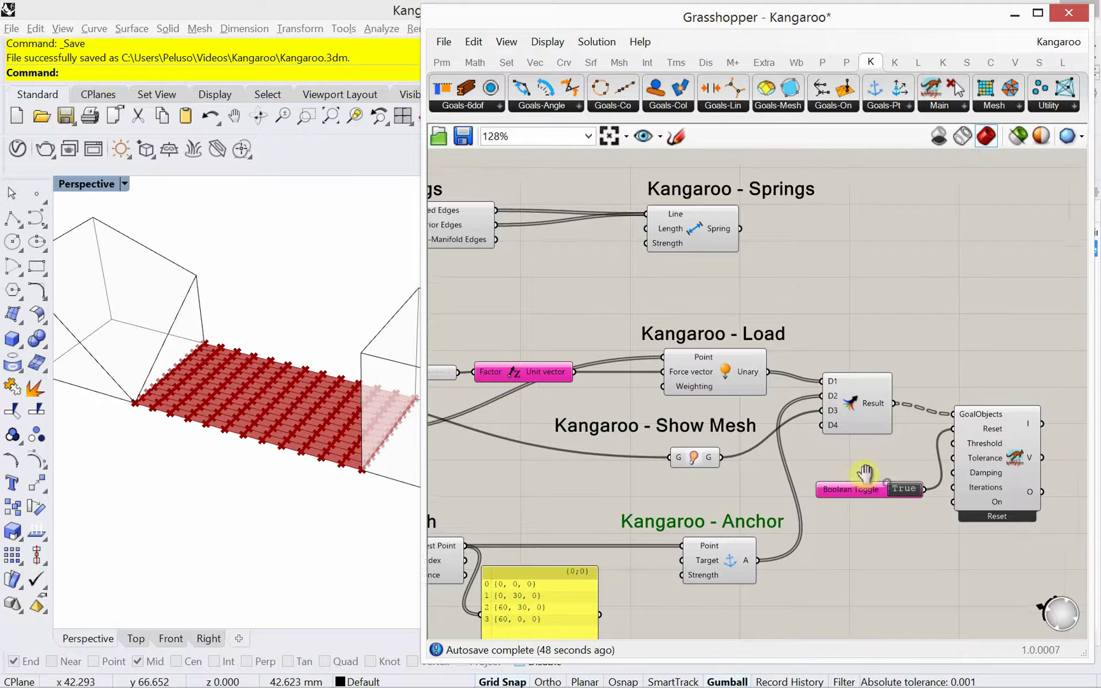
drag(736, 228, 817, 426)
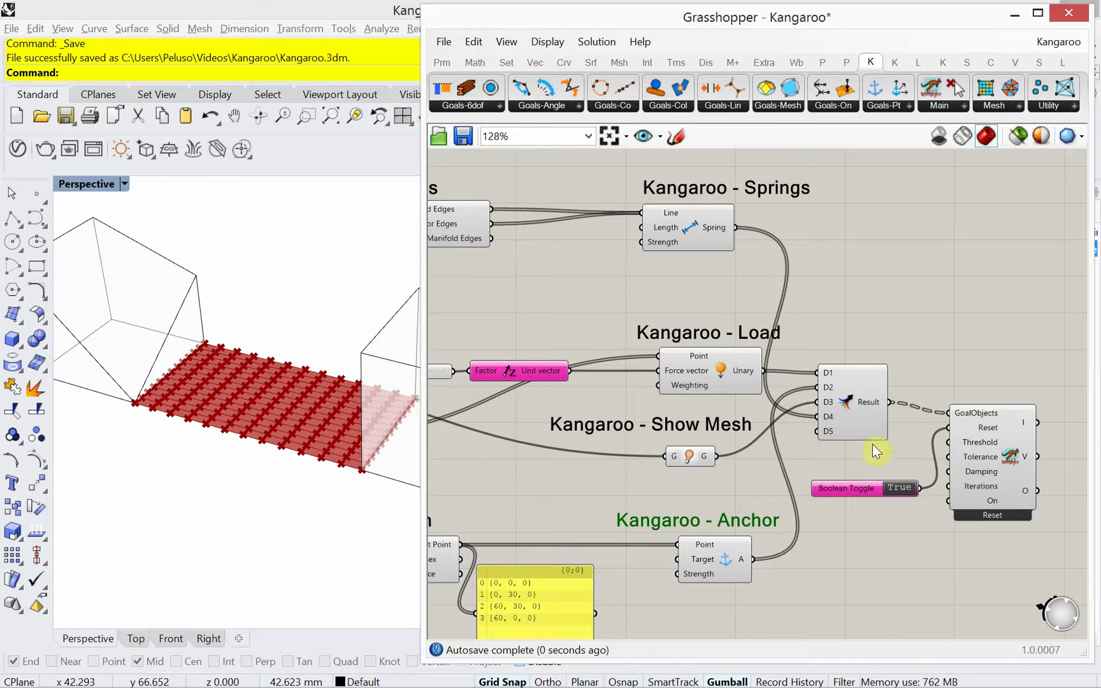
drag(840, 401, 846, 399)
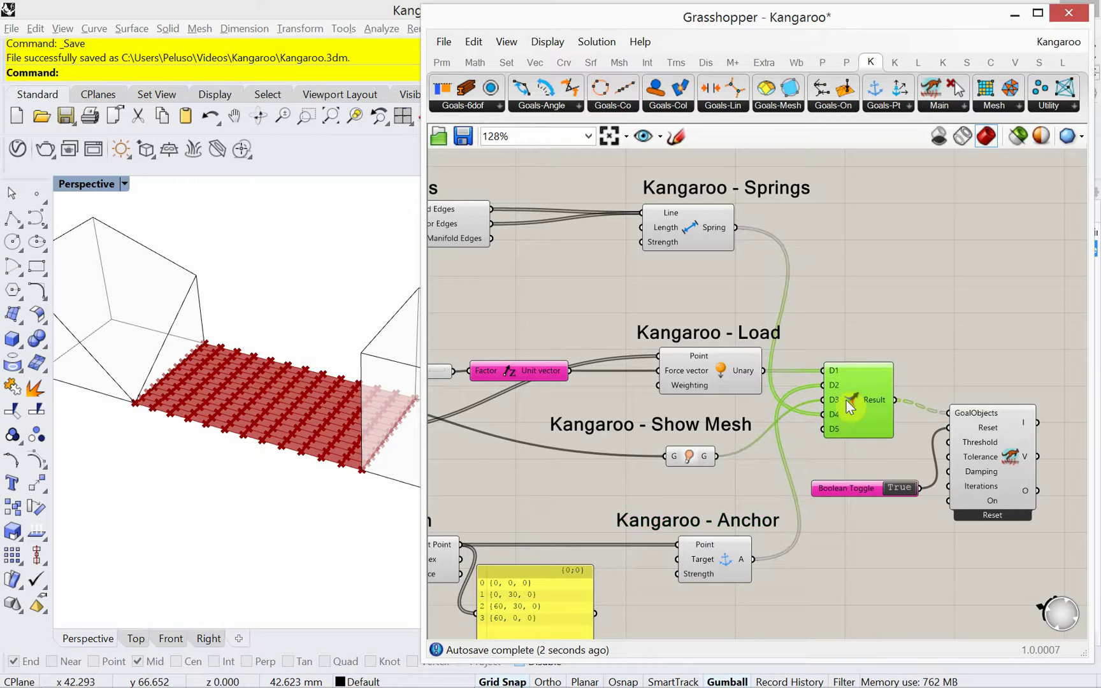
Run and restart the simulation through the Reset toggle, leave it at False, and examine the mesh in the Perspective viewport
double_click(898, 487)
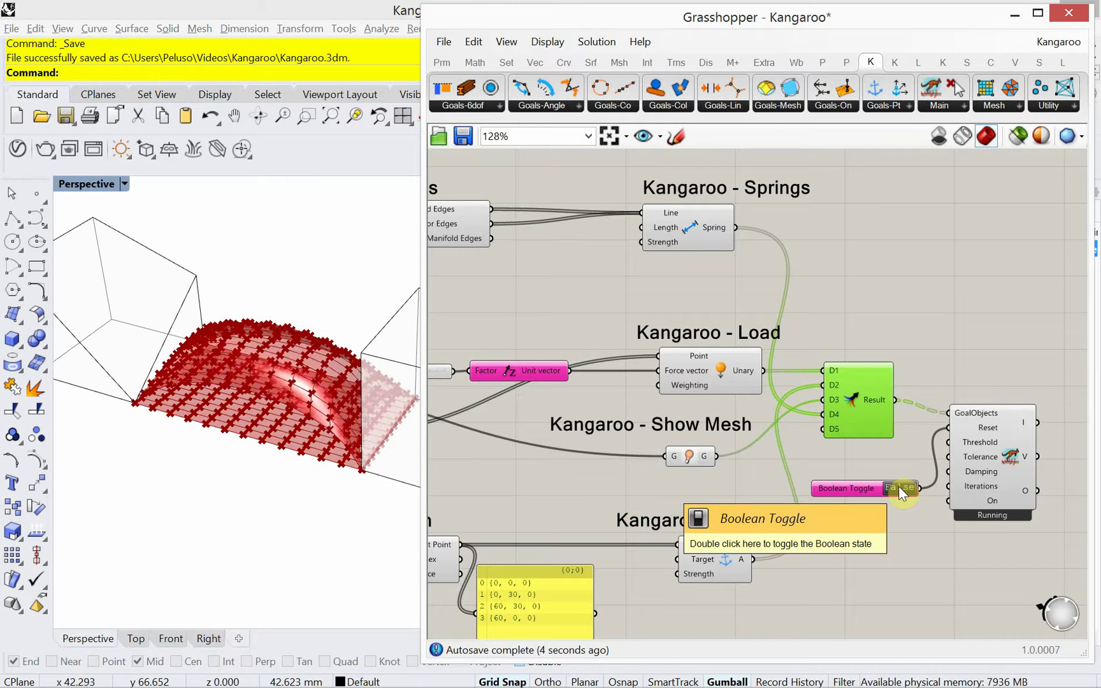
double_click(898, 487)
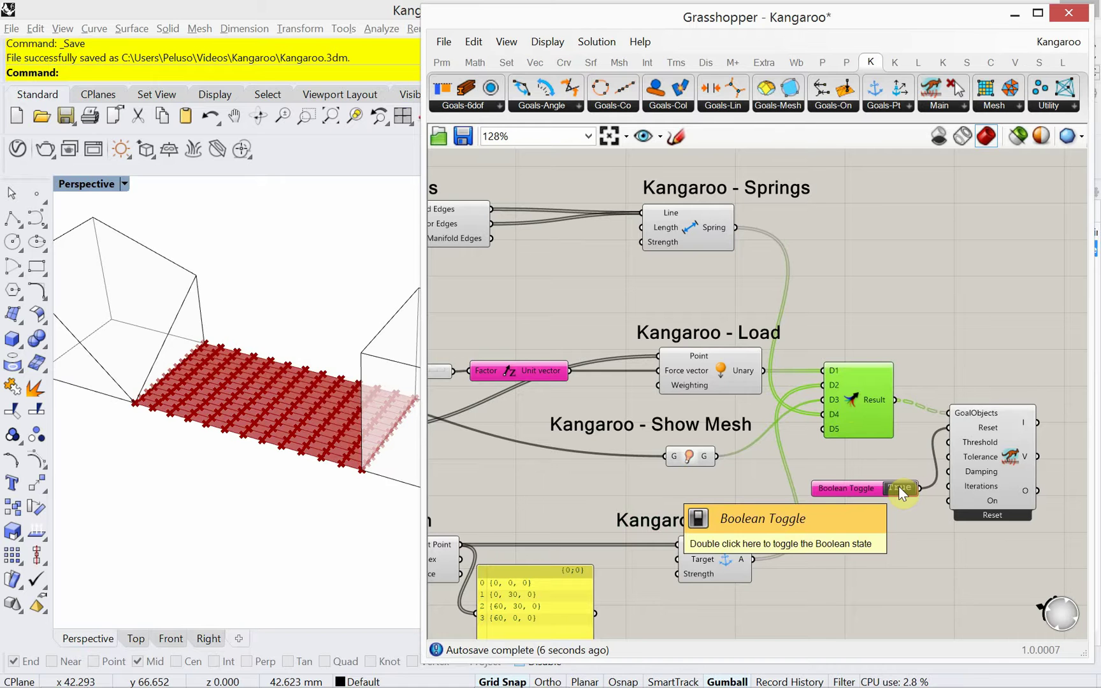
double_click(898, 487)
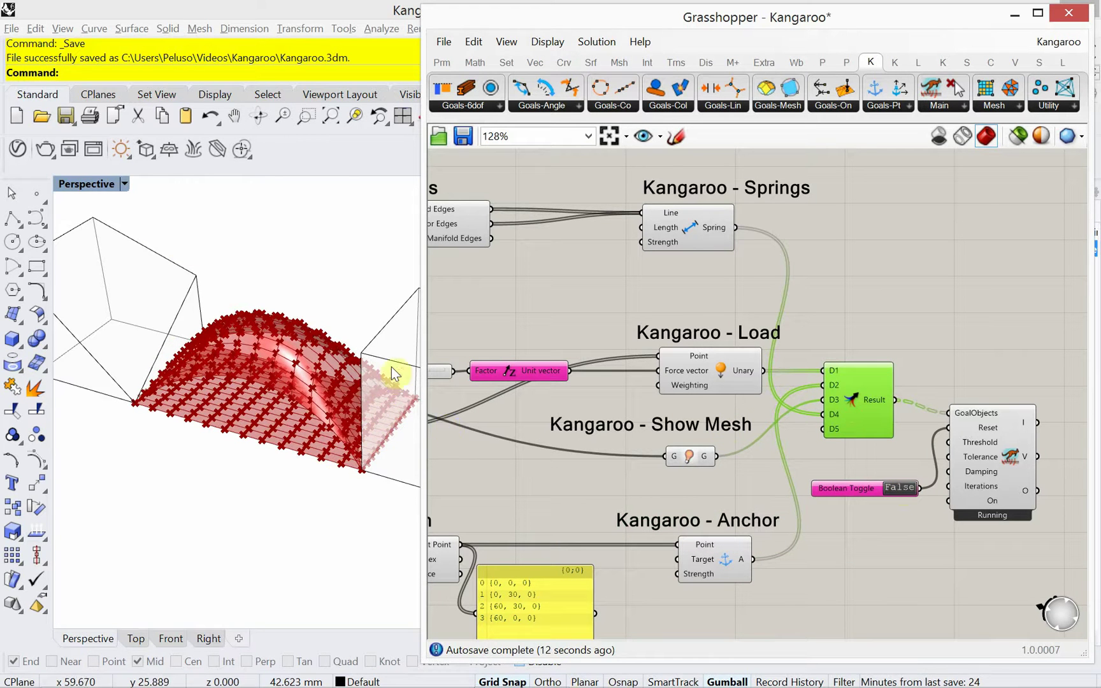
right_drag(285, 396, 241, 405)
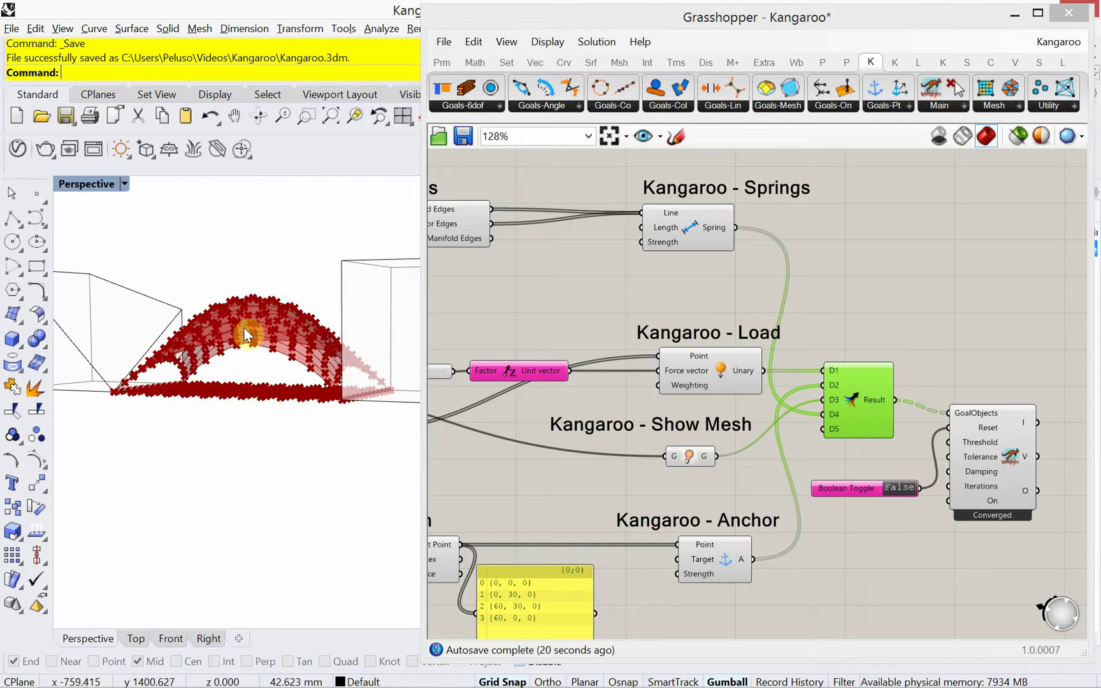
right_drag(244, 327, 246, 357)
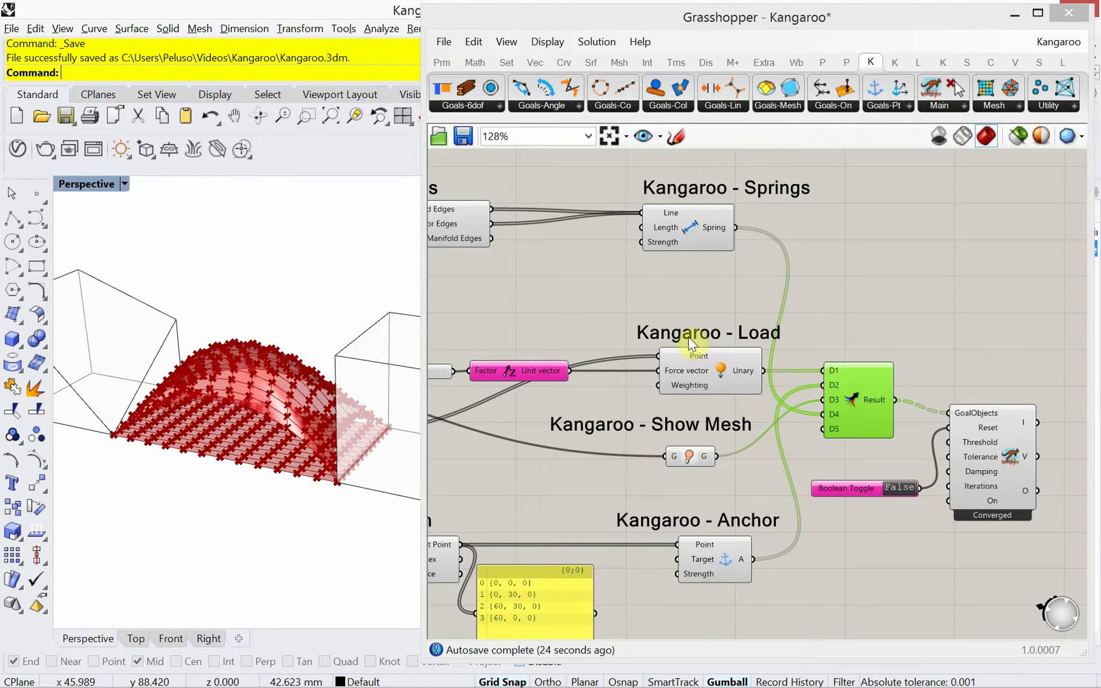
Set the Number Slider feeding the load's Unit vector factor to 0.762
right_drag(663, 320, 797, 388)
right_drag(670, 375, 769, 377)
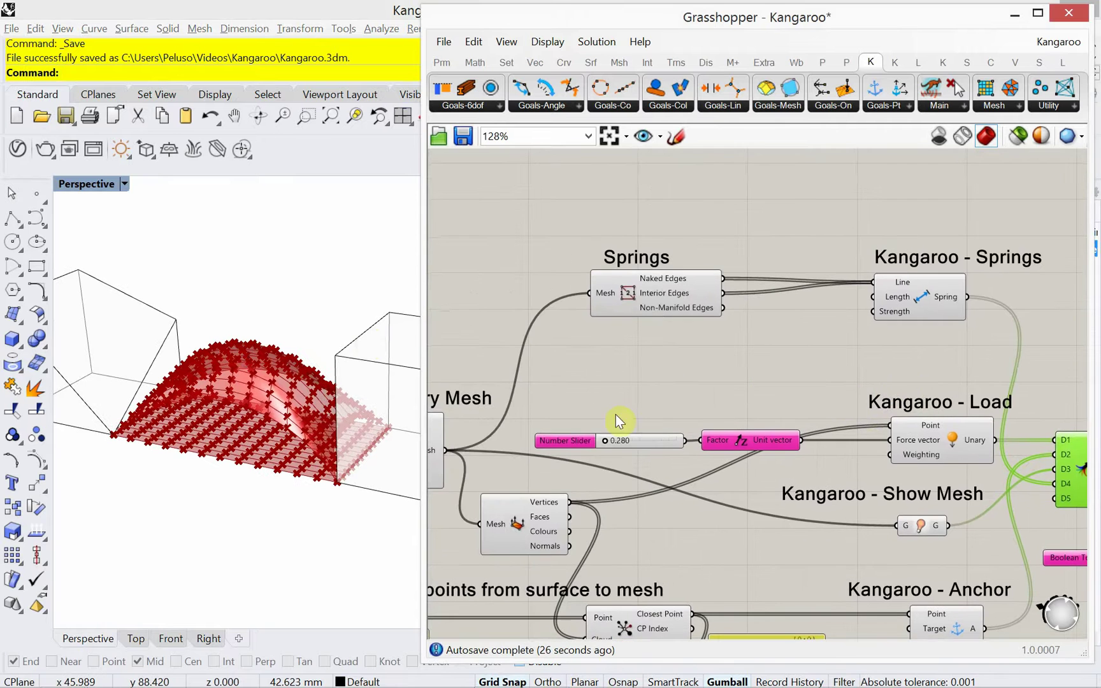
scroll(614, 459, up, 3)
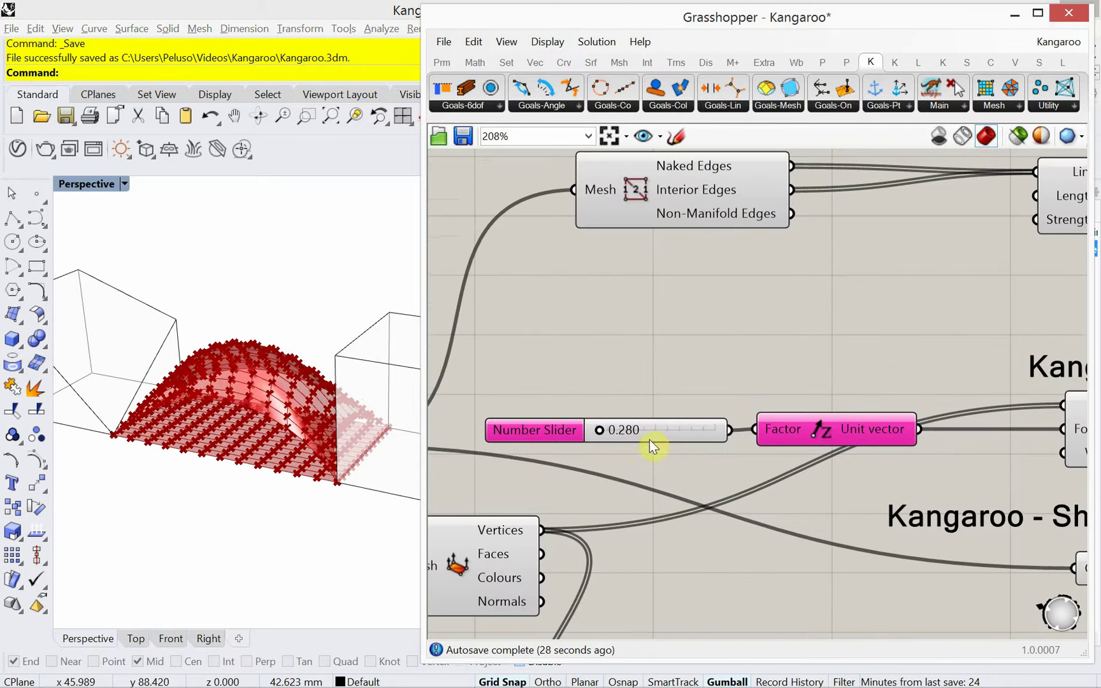
drag(658, 430, 620, 384)
scroll(805, 378, down, 5)
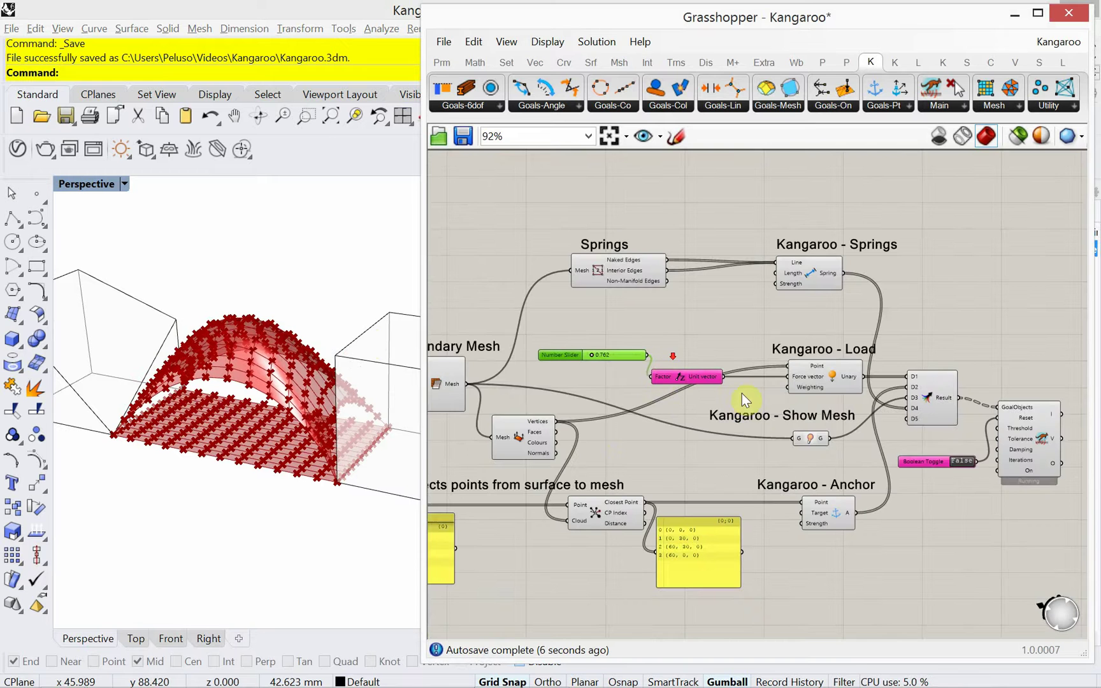
Select the BouncySolver to highlight its geometry and review the definition from the Boundary Surface group through to the solver
right_drag(745, 393, 669, 357)
click(931, 440)
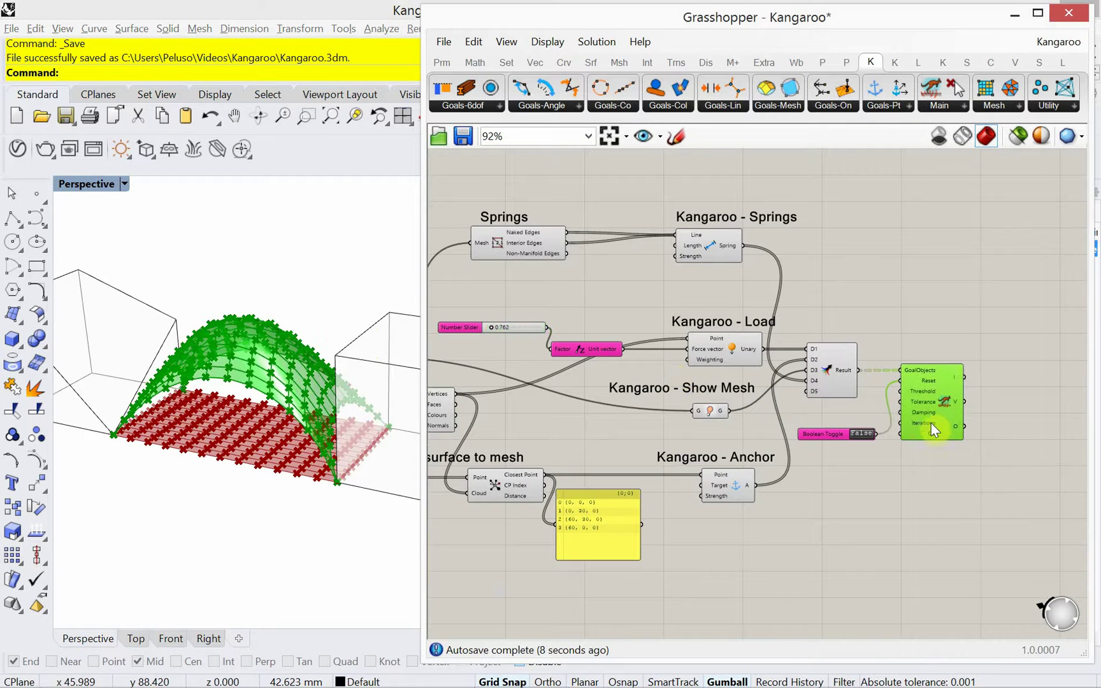
scroll(602, 411, down, 3)
right_drag(587, 407, 636, 417)
scroll(446, 398, up, 3)
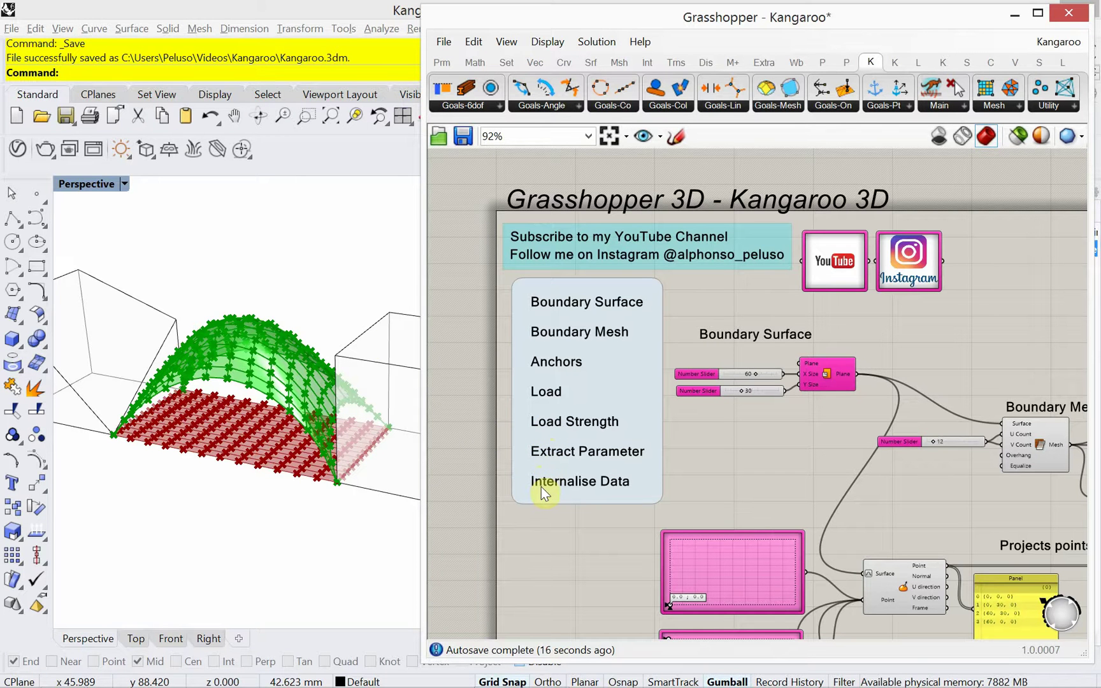
right_drag(863, 485, 675, 444)
right_drag(866, 469, 705, 456)
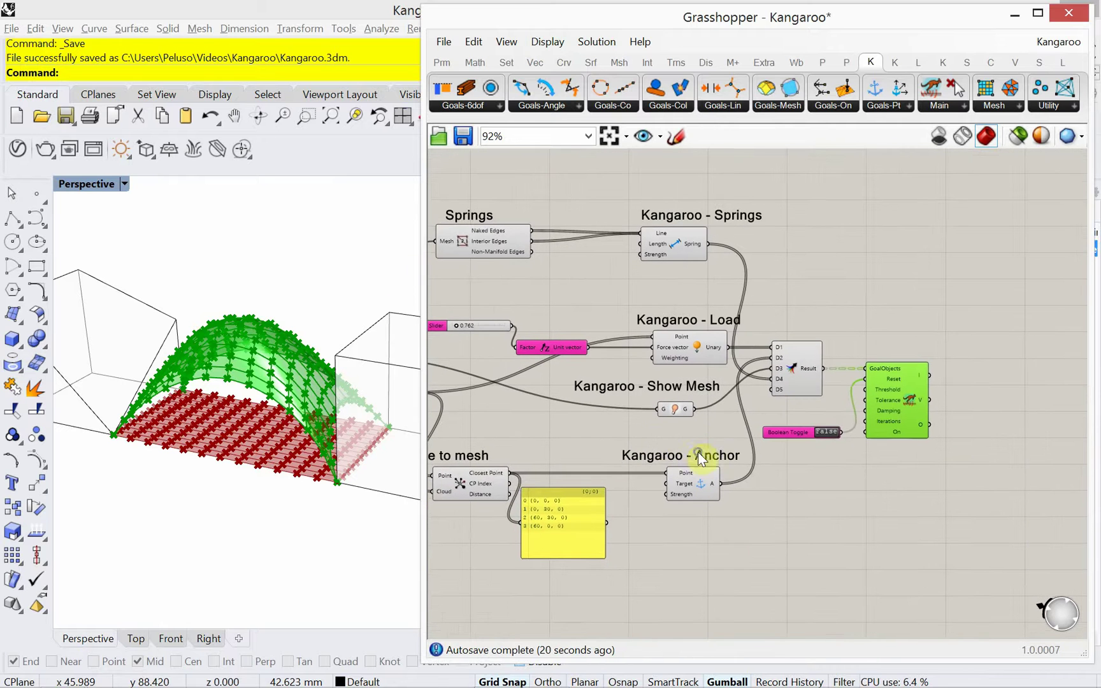
scroll(727, 491, up, 5)
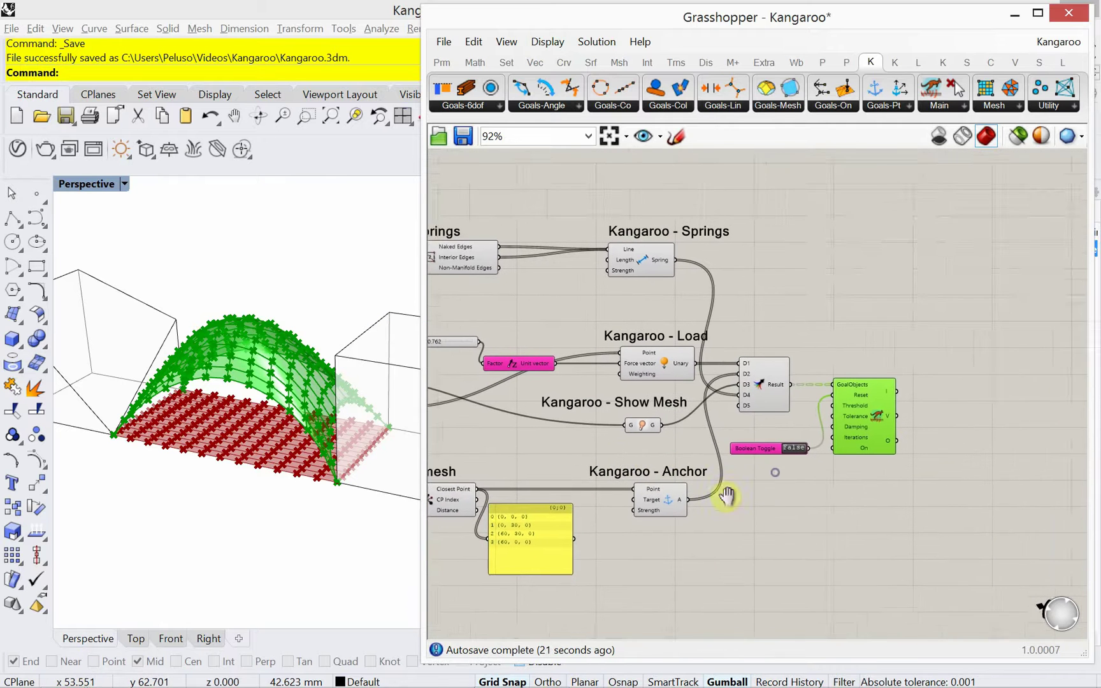
right_drag(932, 429, 806, 413)
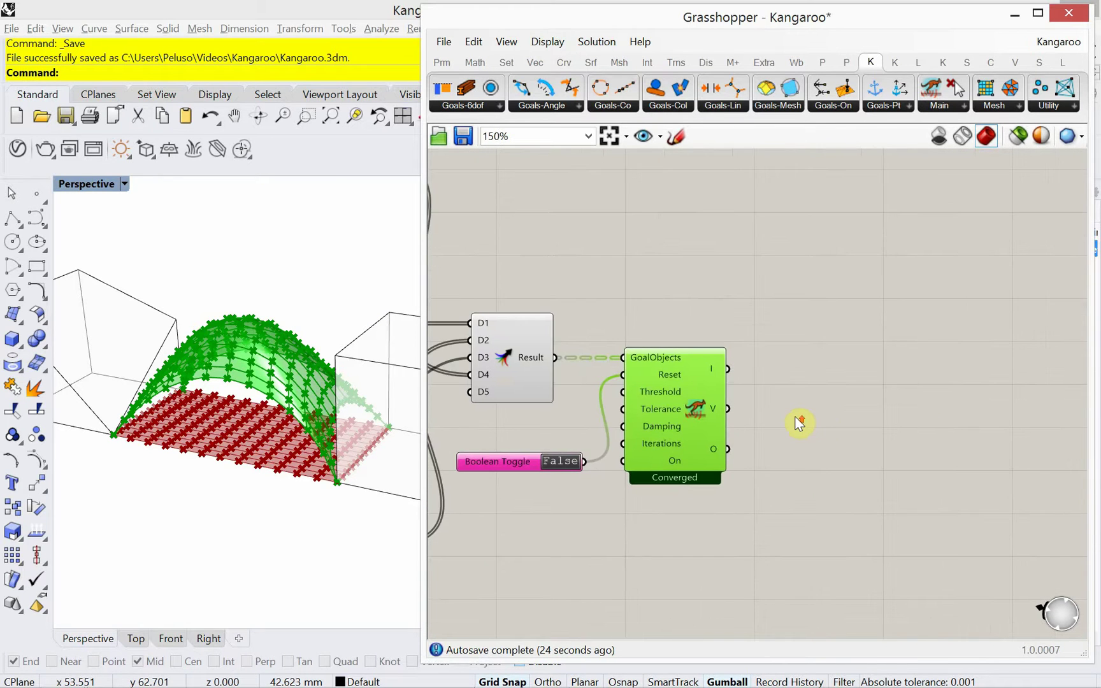
Inspect the I, V and O outputs of the BouncySolver and read the data listed for O
scroll(796, 420, up, 1)
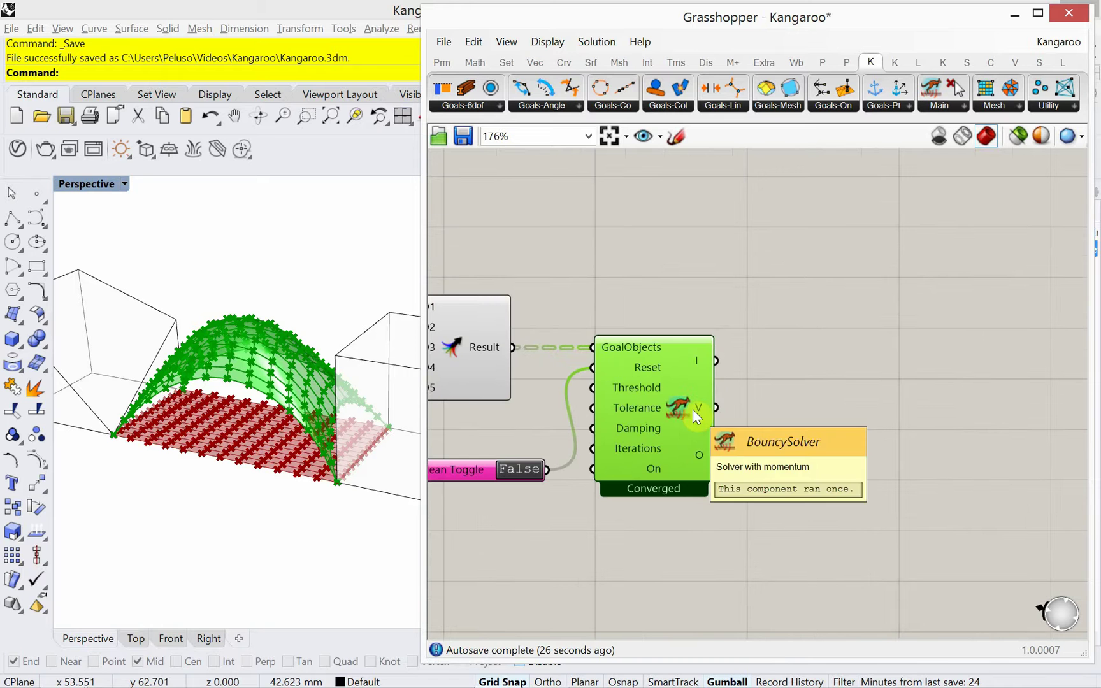
mouse_move(703, 454)
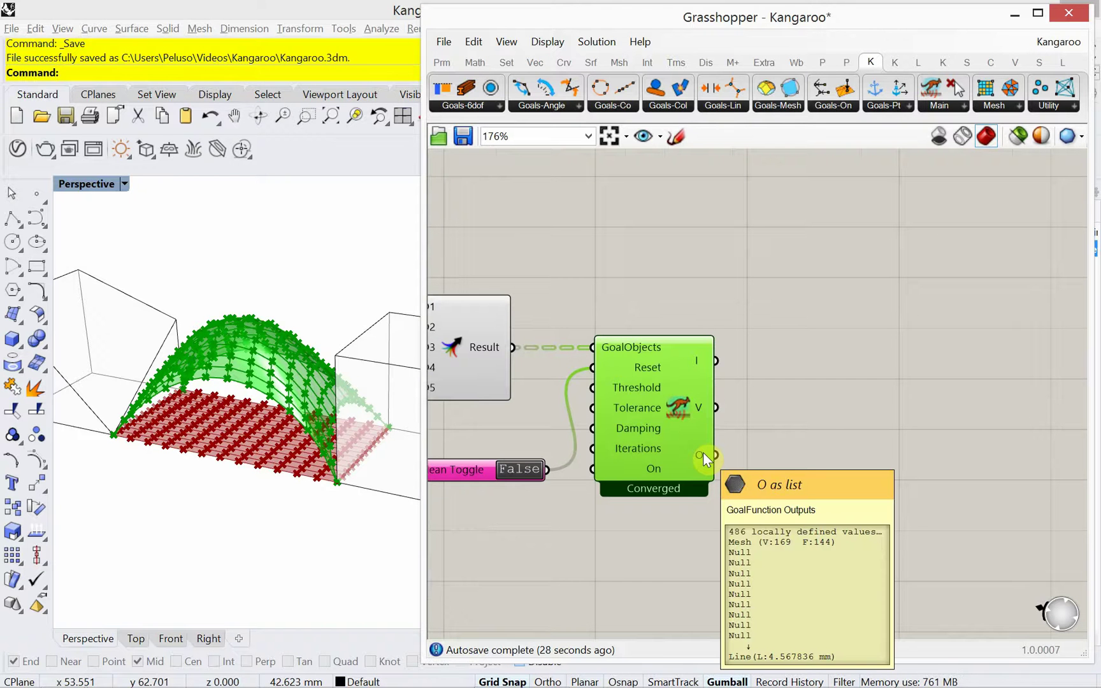
scroll(708, 446, up, 2)
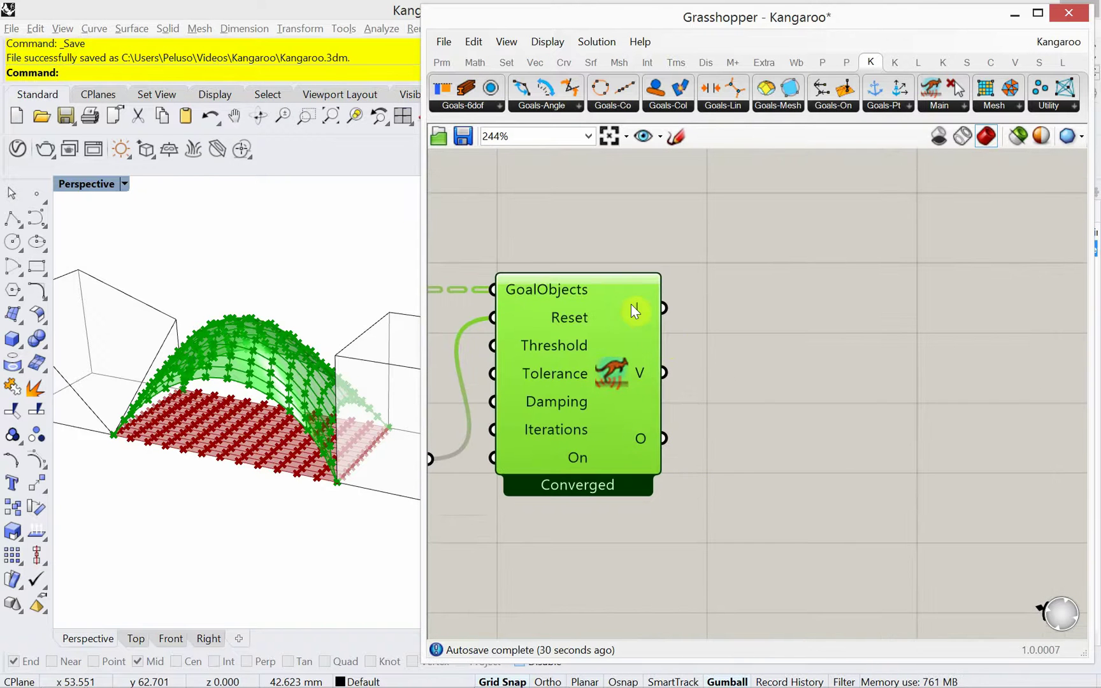
mouse_move(633, 311)
mouse_move(644, 378)
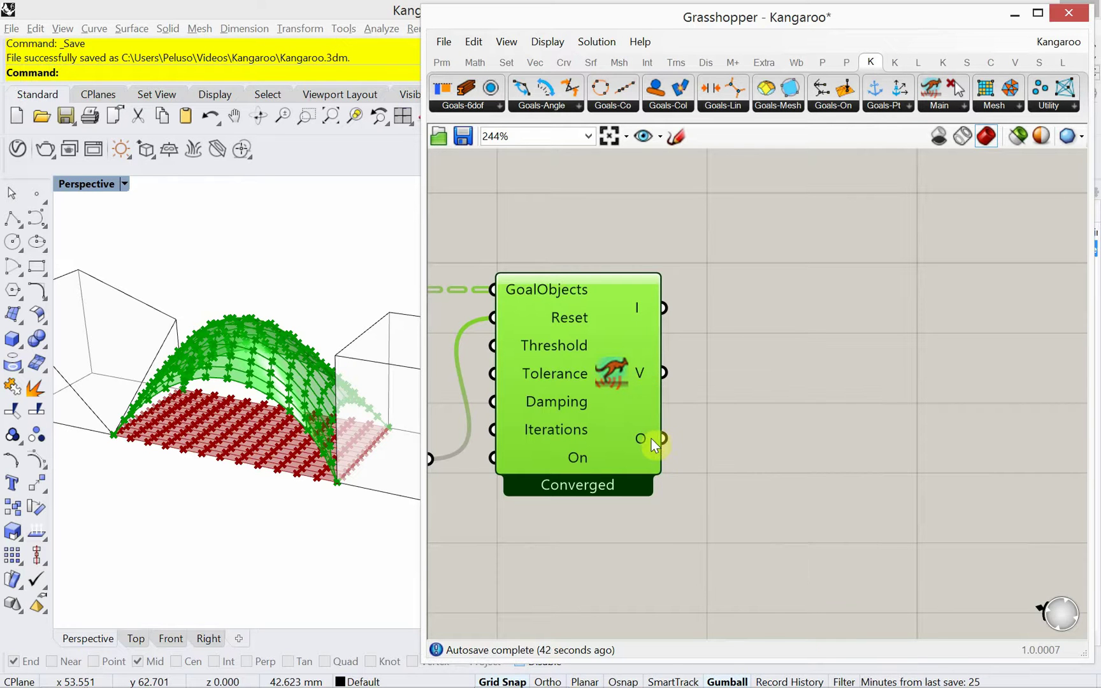
mouse_move(646, 438)
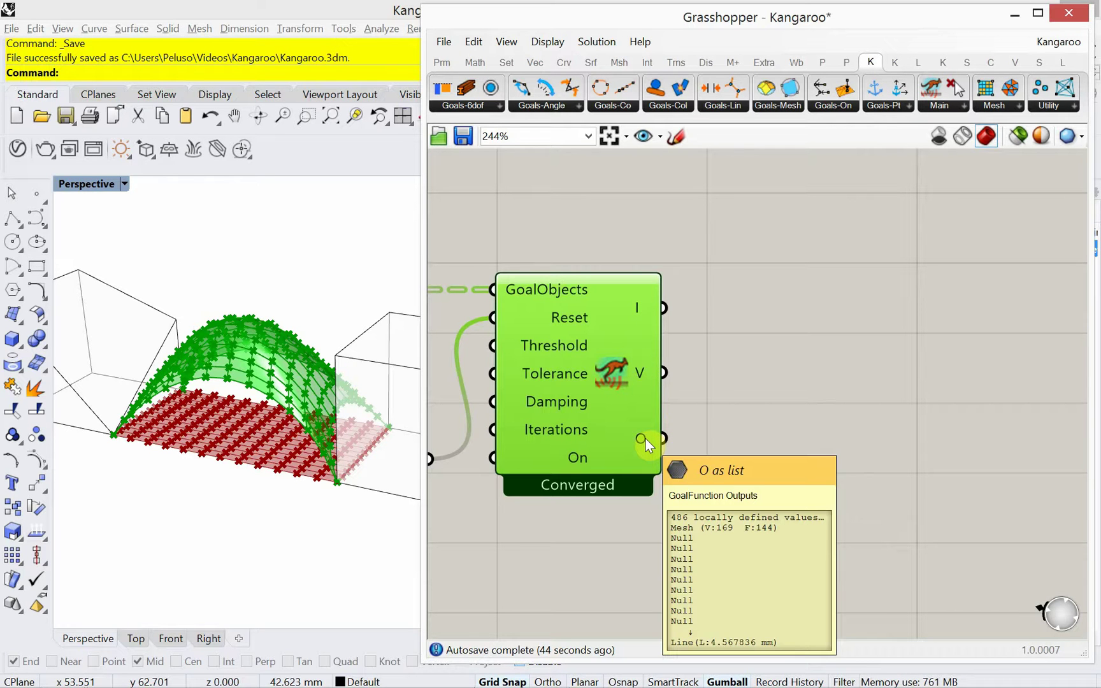
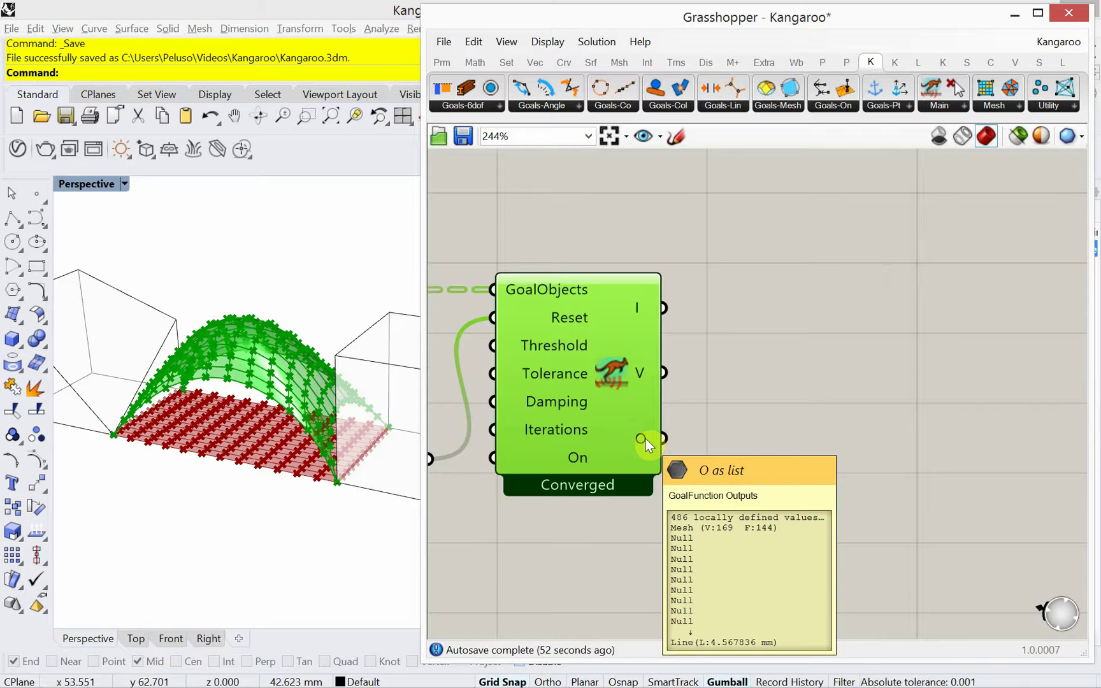
Add a Panel fed by the BouncySolver's O output, widen it slightly and move it lower beside the solver
double_click(809, 439)
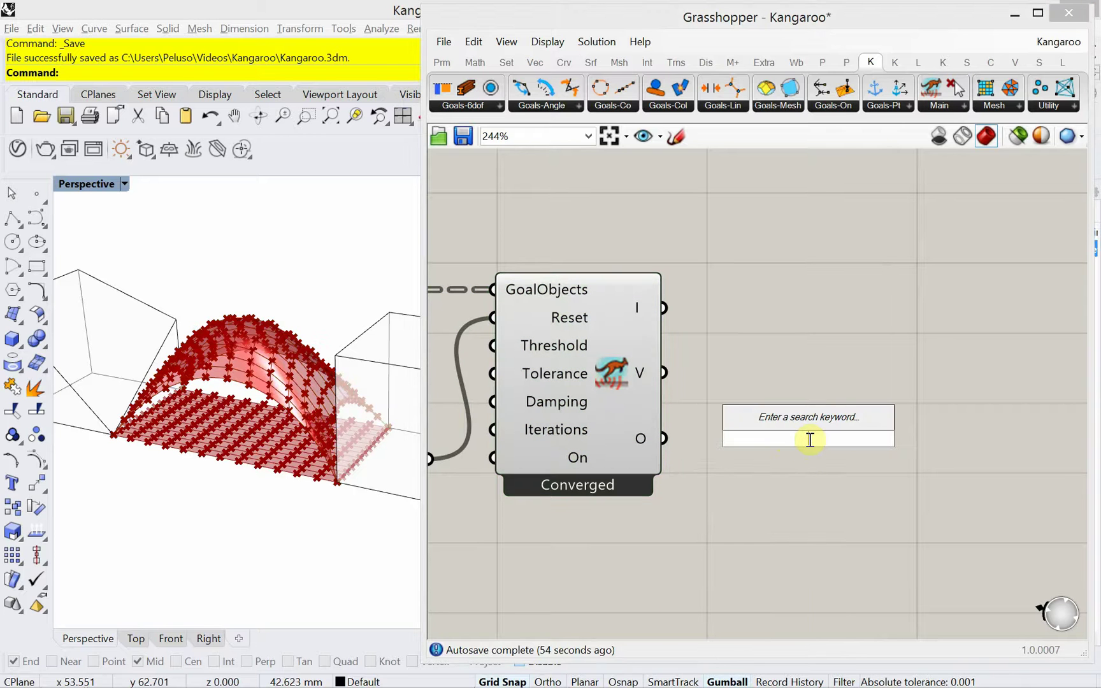
text(P)
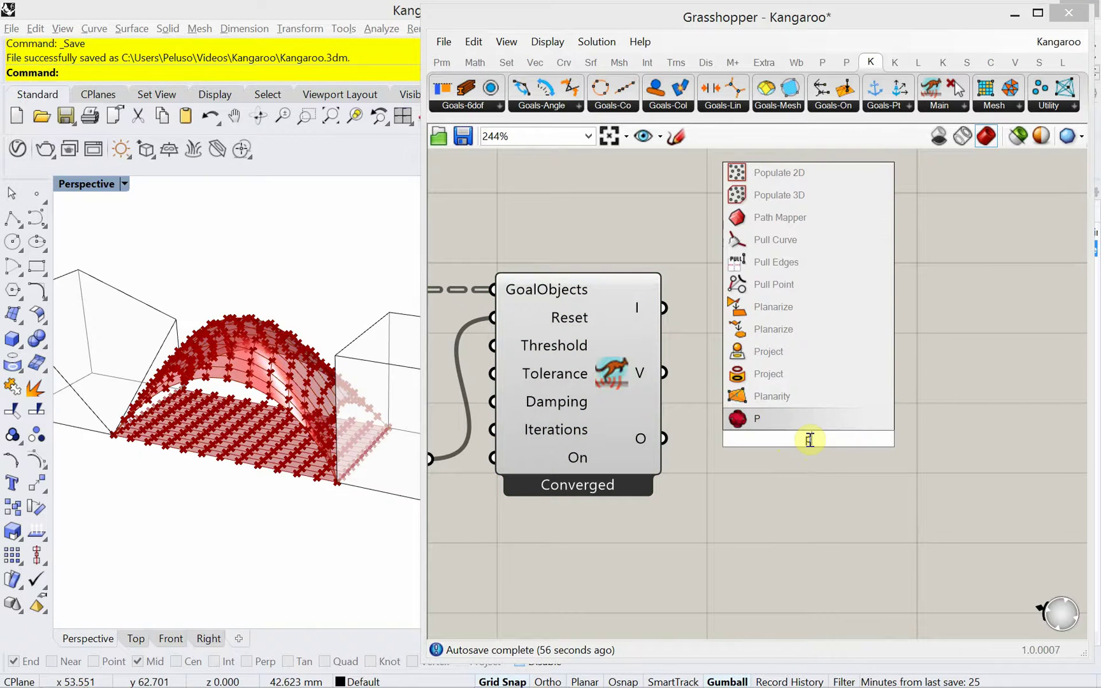
text(anel)
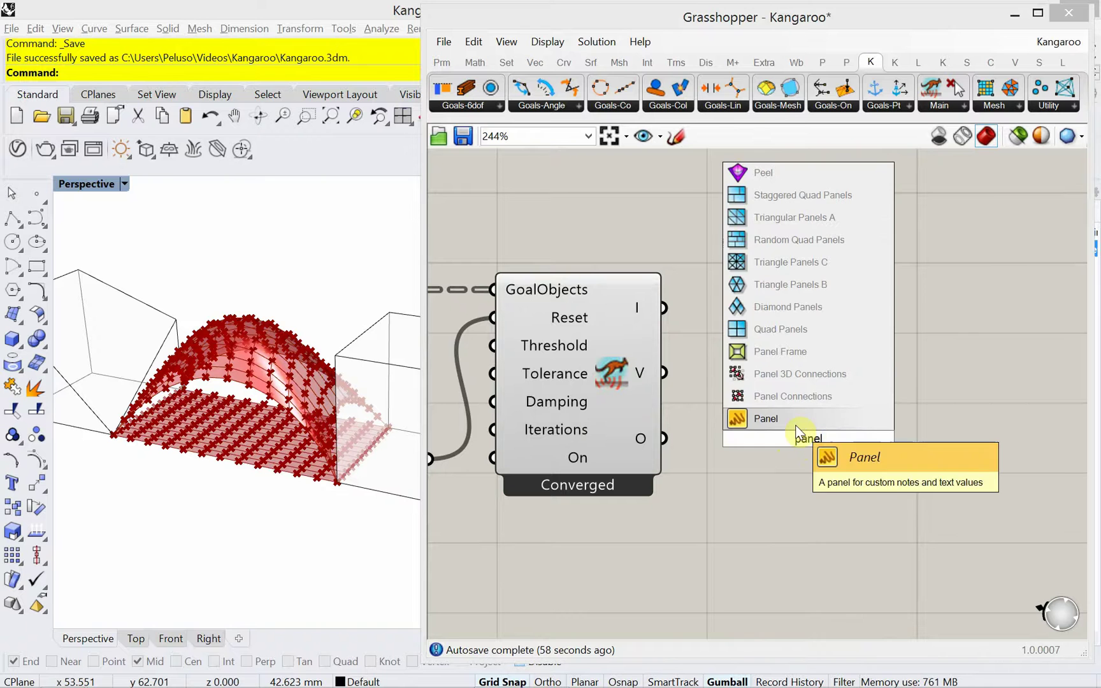
click(796, 426)
drag(663, 437, 694, 438)
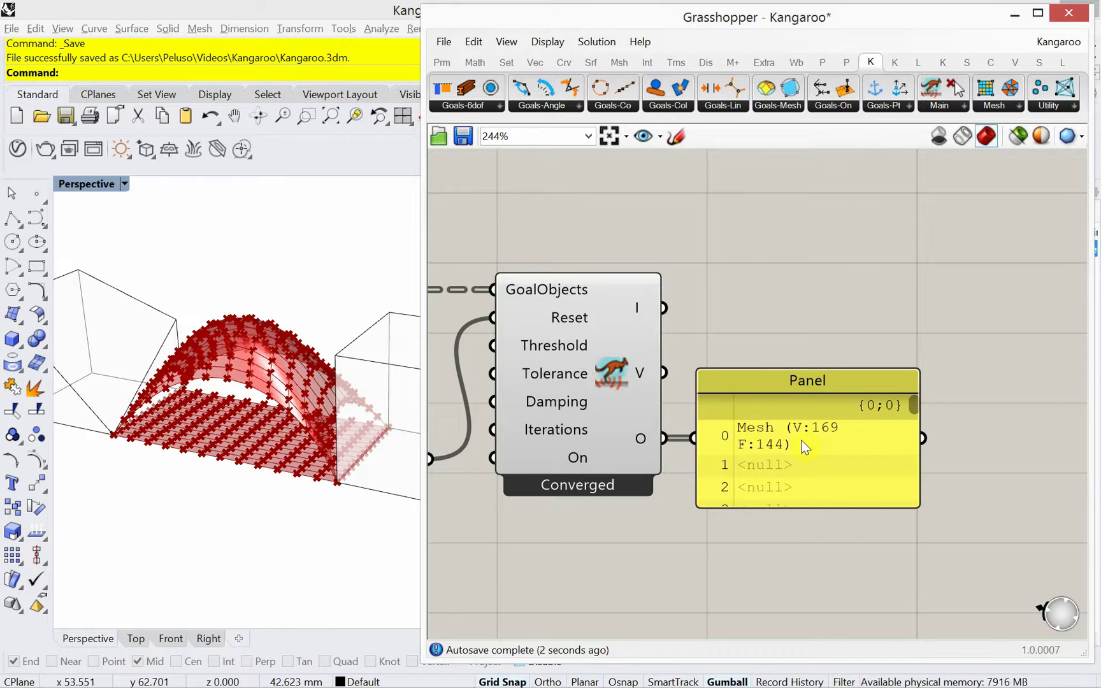
drag(915, 476, 943, 477)
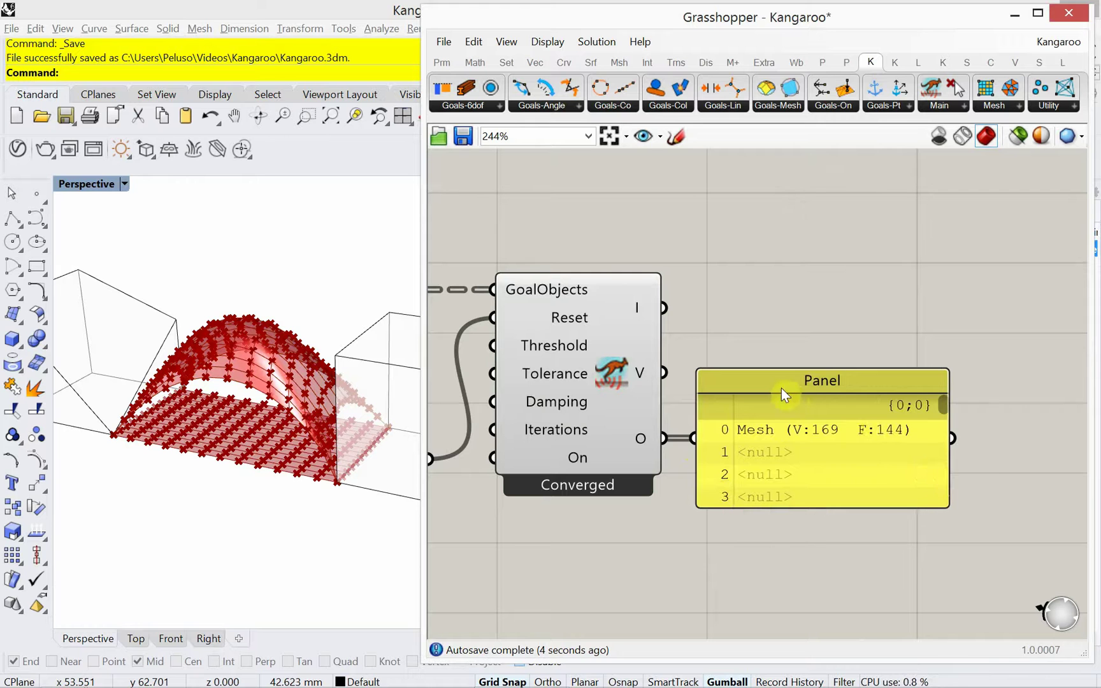
drag(780, 387, 793, 459)
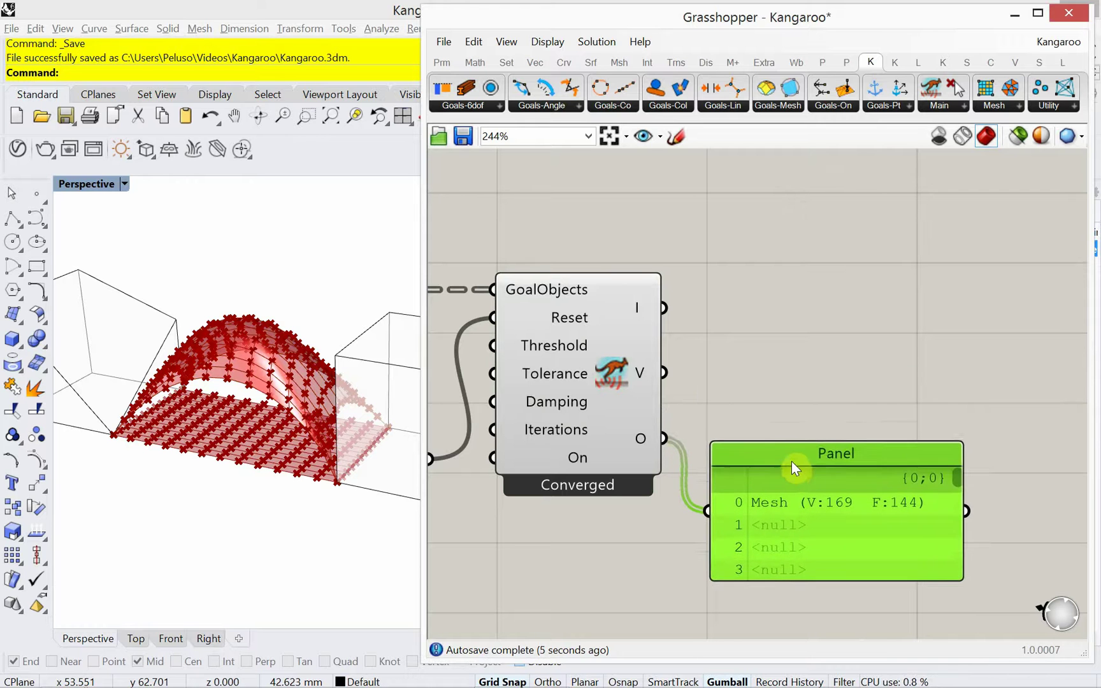
Add a List Item component above the Panel and connect the BouncySolver's O output to its List input
double_click(792, 393)
text(list)
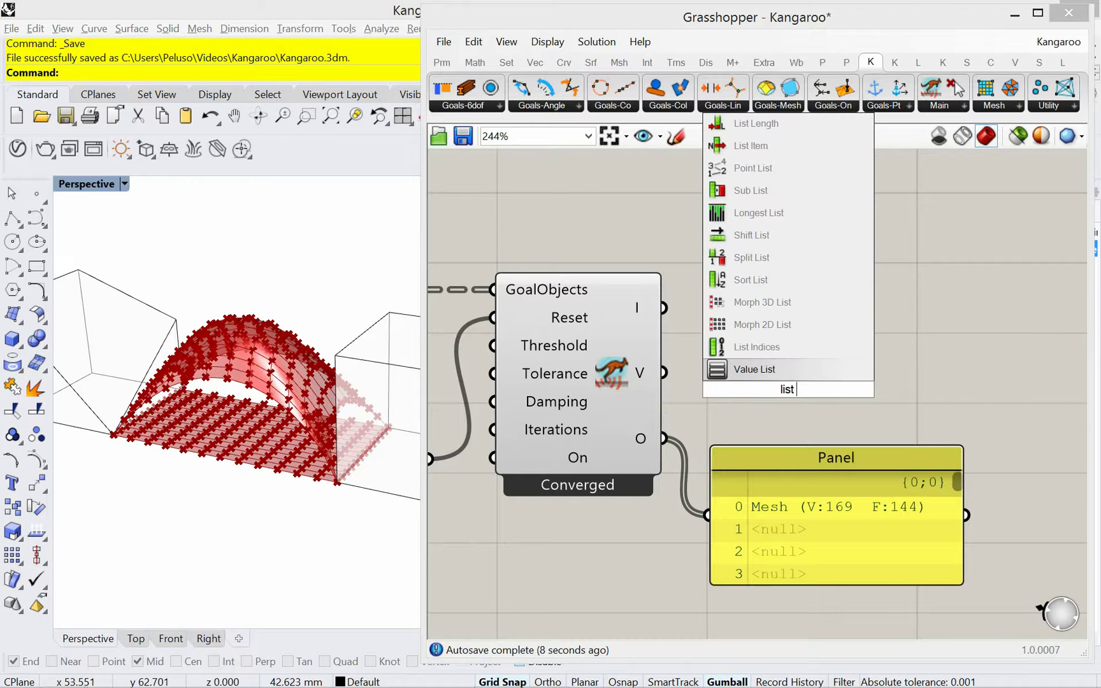
text( item)
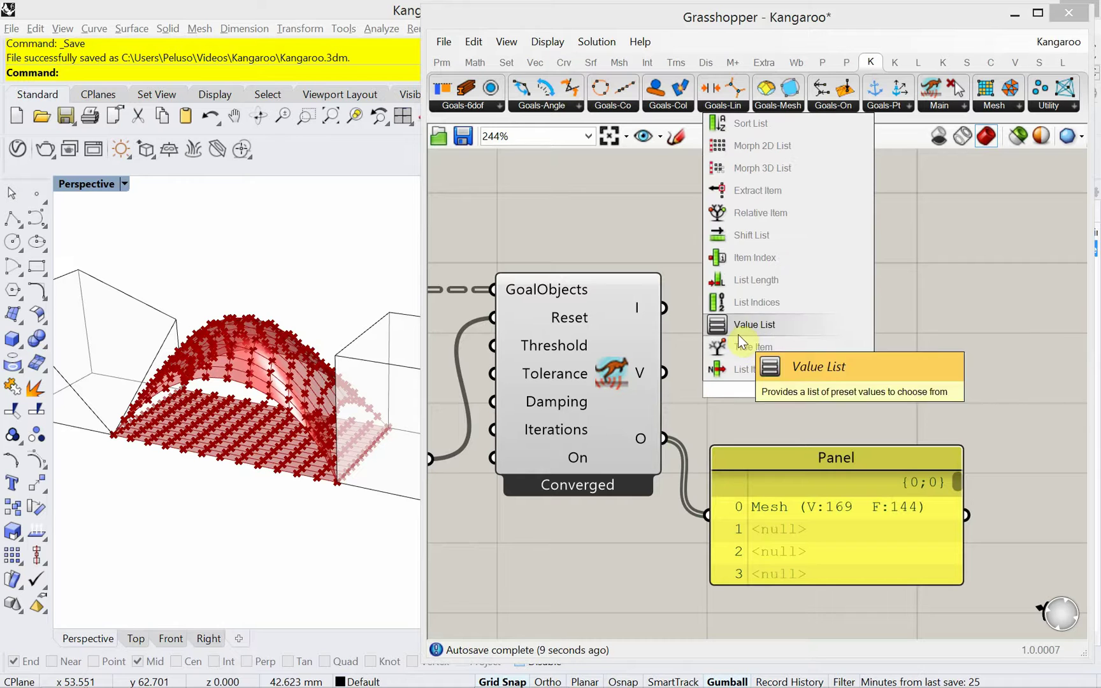
click(744, 366)
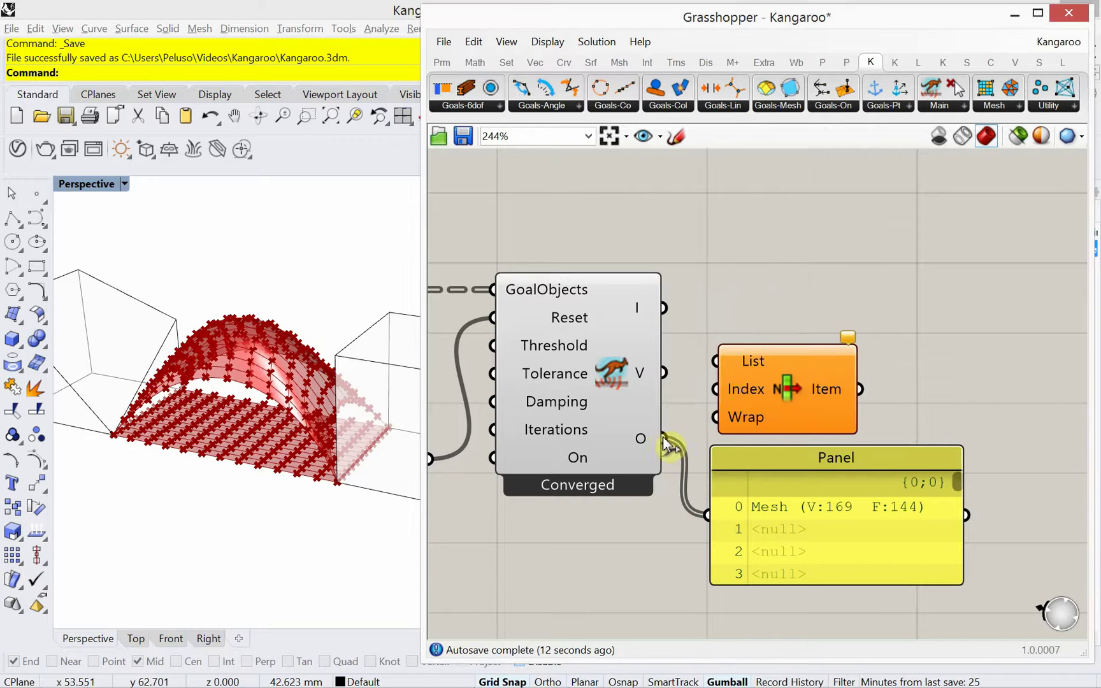
drag(662, 437, 718, 361)
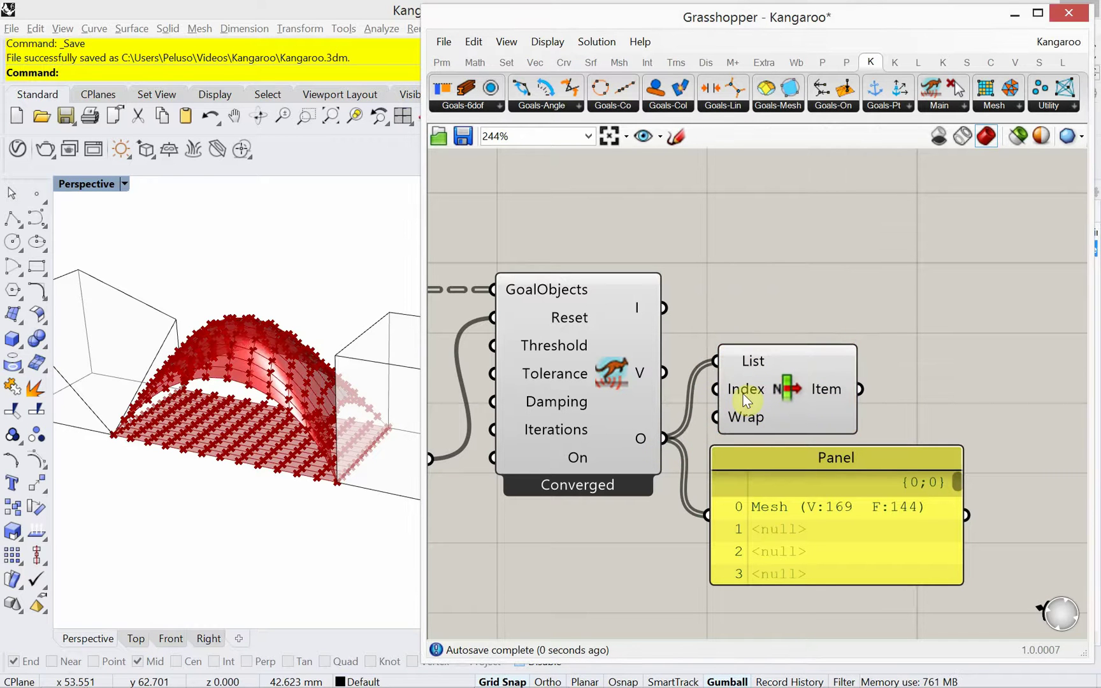
Add a Mesh parameter beside List Item and connect the Item output to it
double_click(958, 413)
text(me)
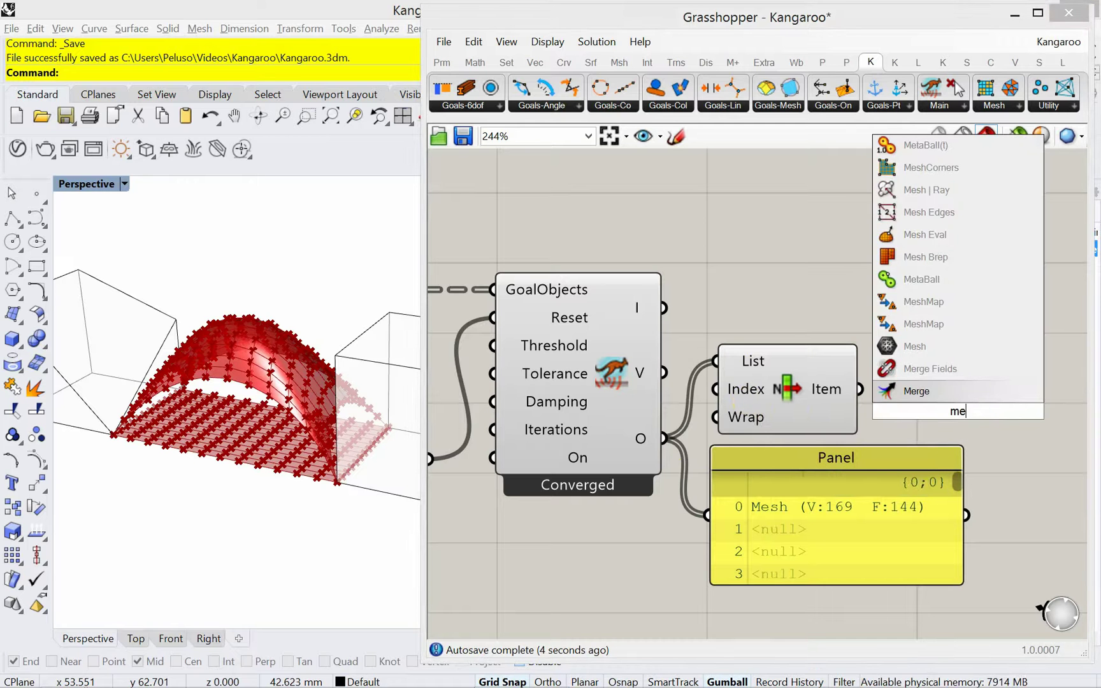
text(sh)
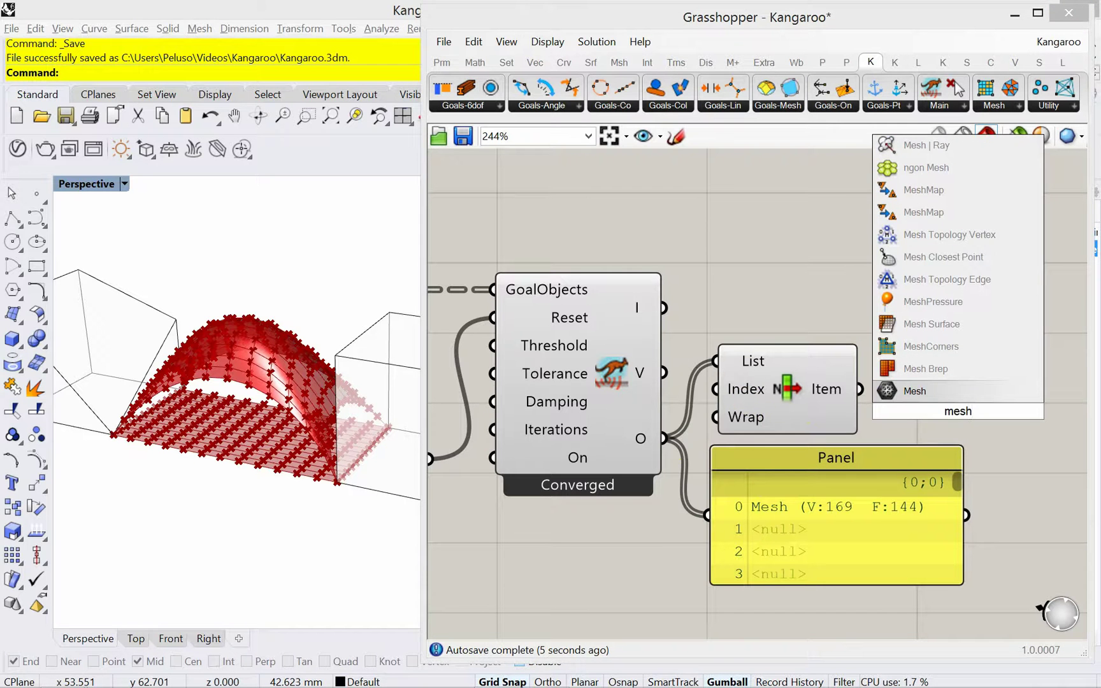
click(948, 395)
drag(871, 397, 993, 393)
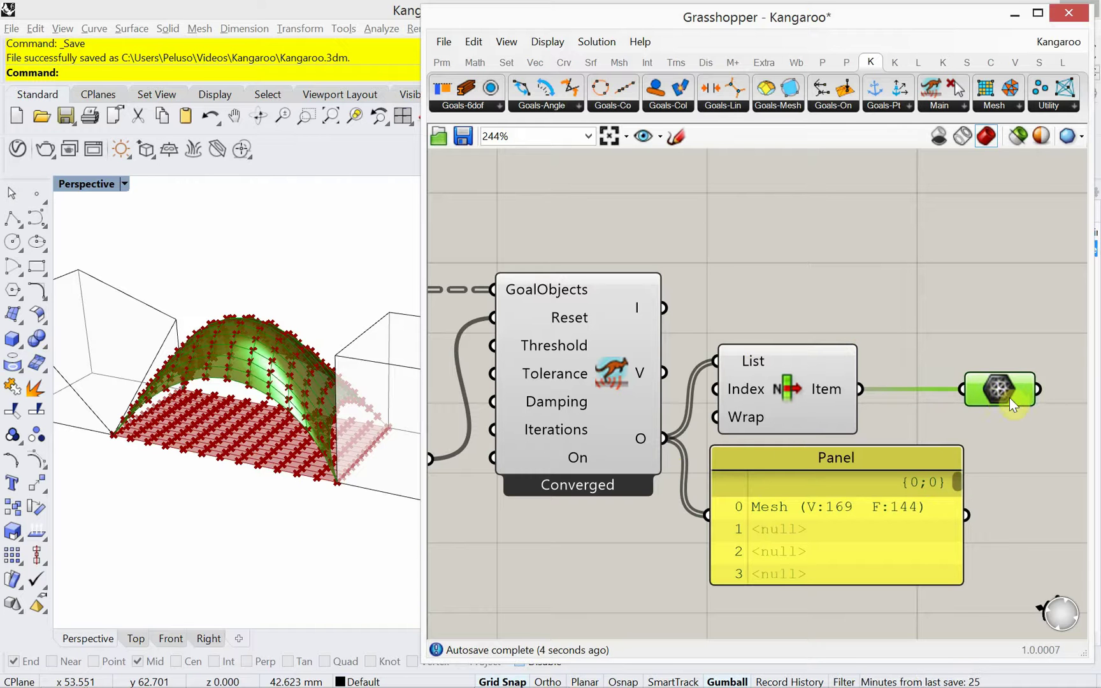
Invert the selection from the Mesh parameter and turn off the preview of all other components
key(ctrl+i)
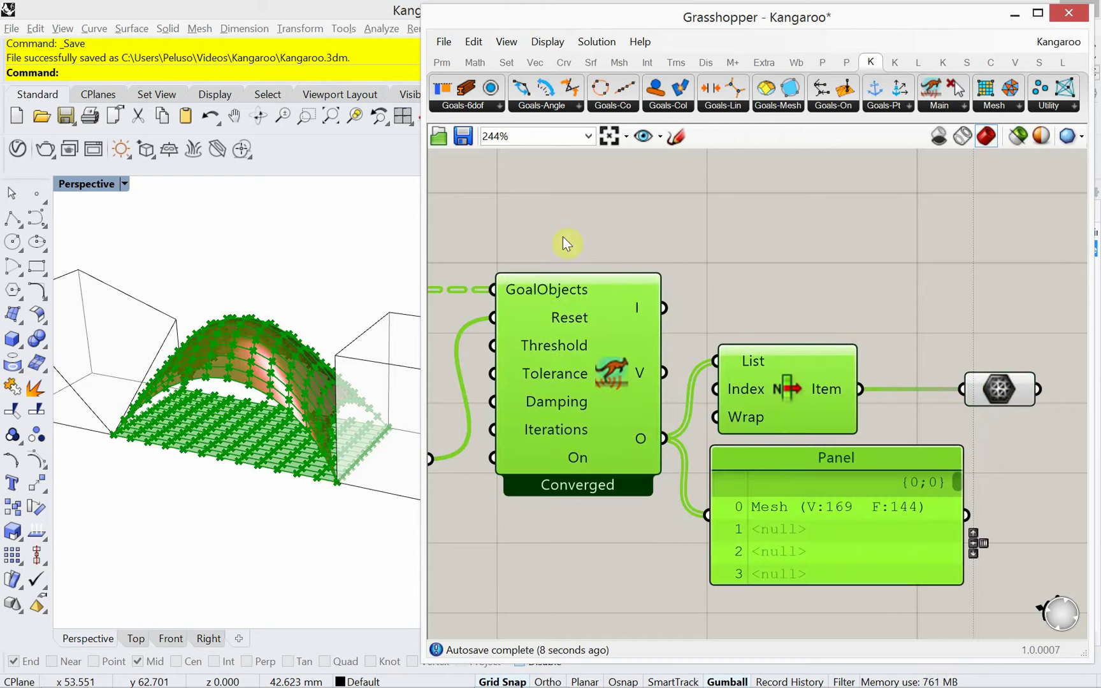
scroll(649, 327, down, 8)
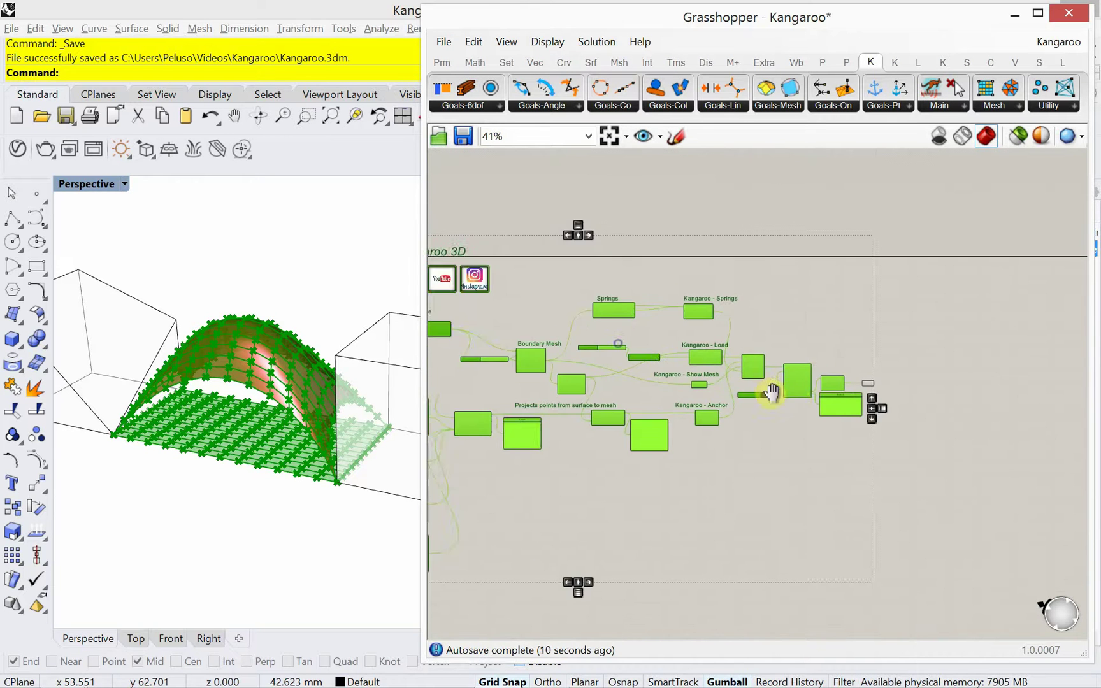
scroll(773, 393, up, 9)
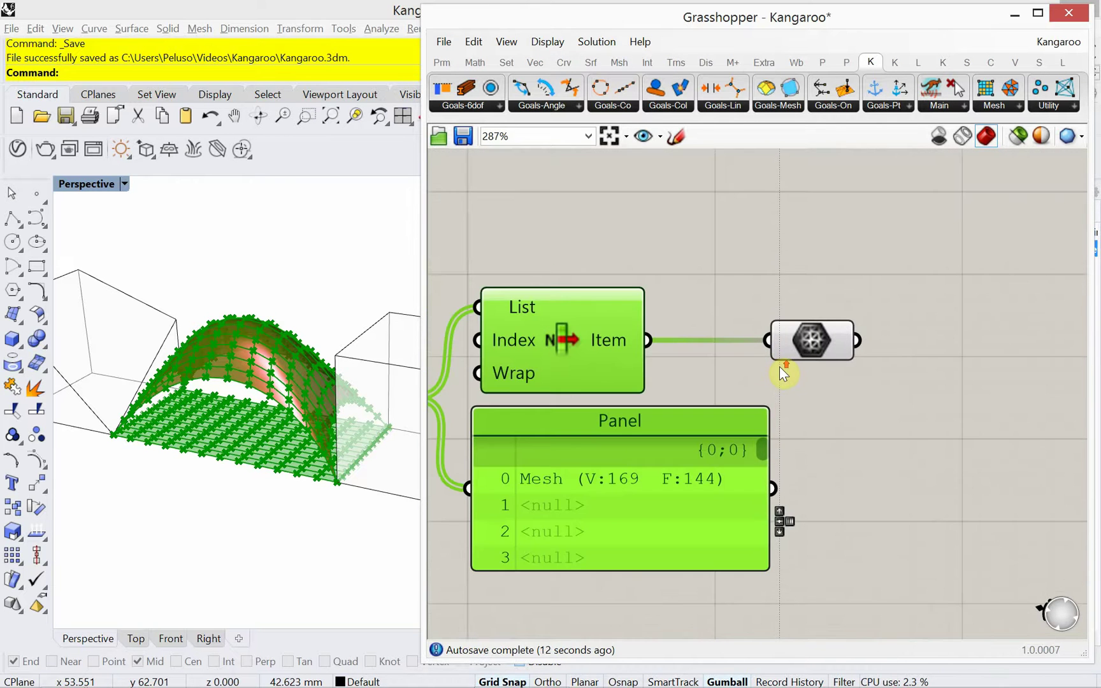
right_click(726, 261)
click(764, 286)
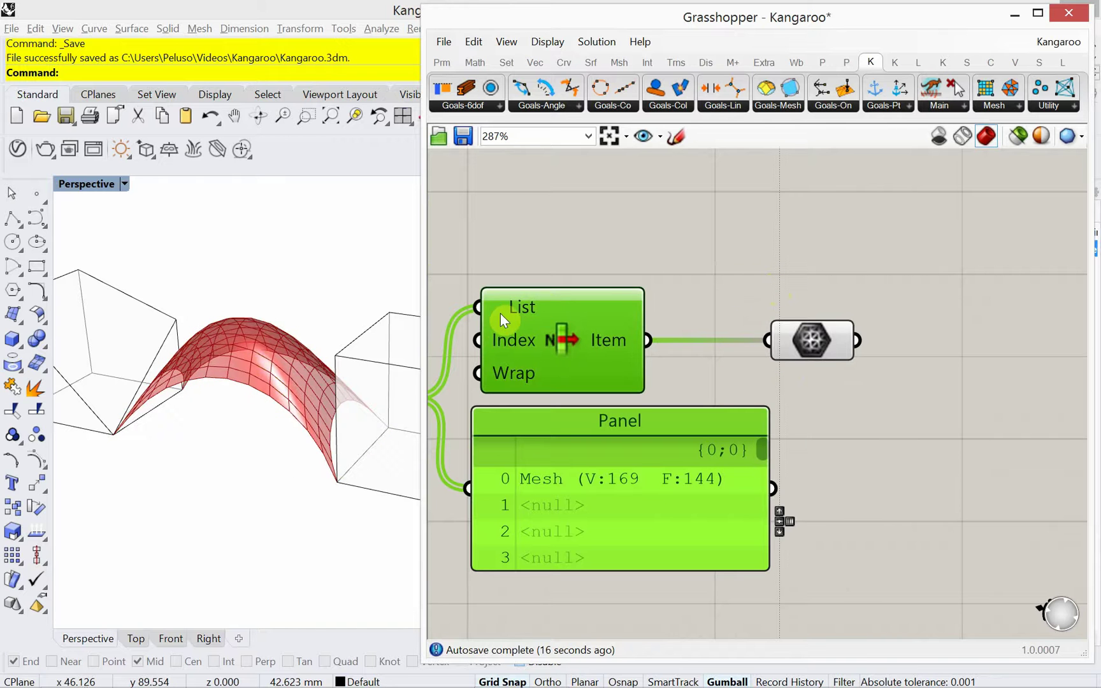
Clear the selection and place a Custom Preview component beside the Mesh parameter
right_drag(779, 301, 700, 302)
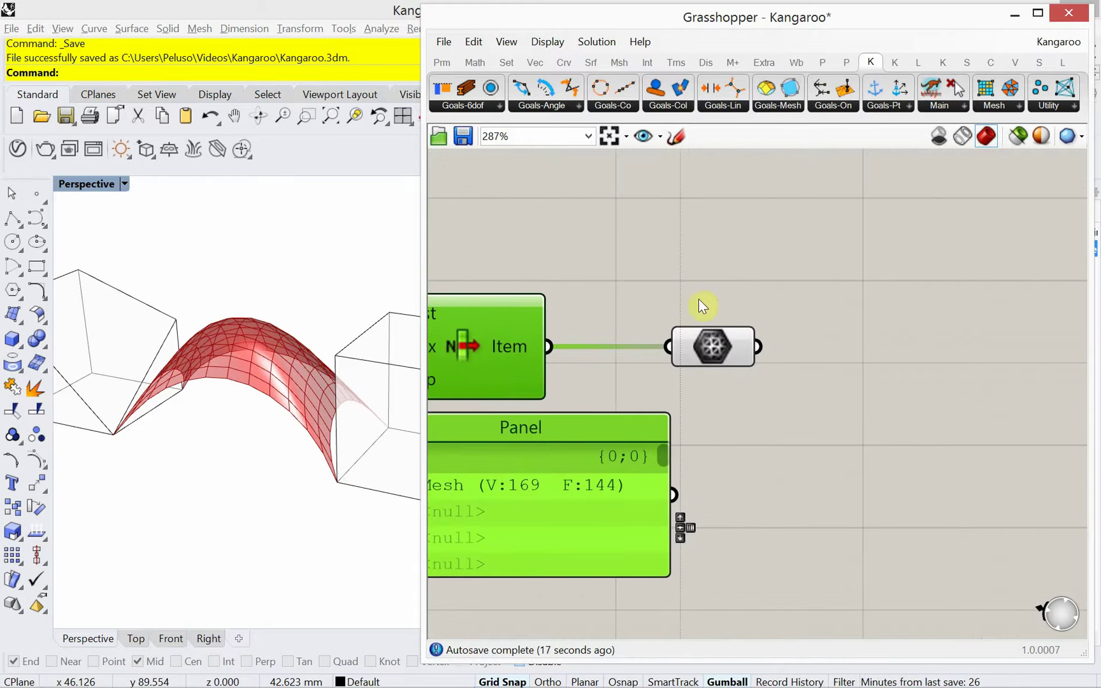
click(823, 331)
double_click(851, 350)
text(c)
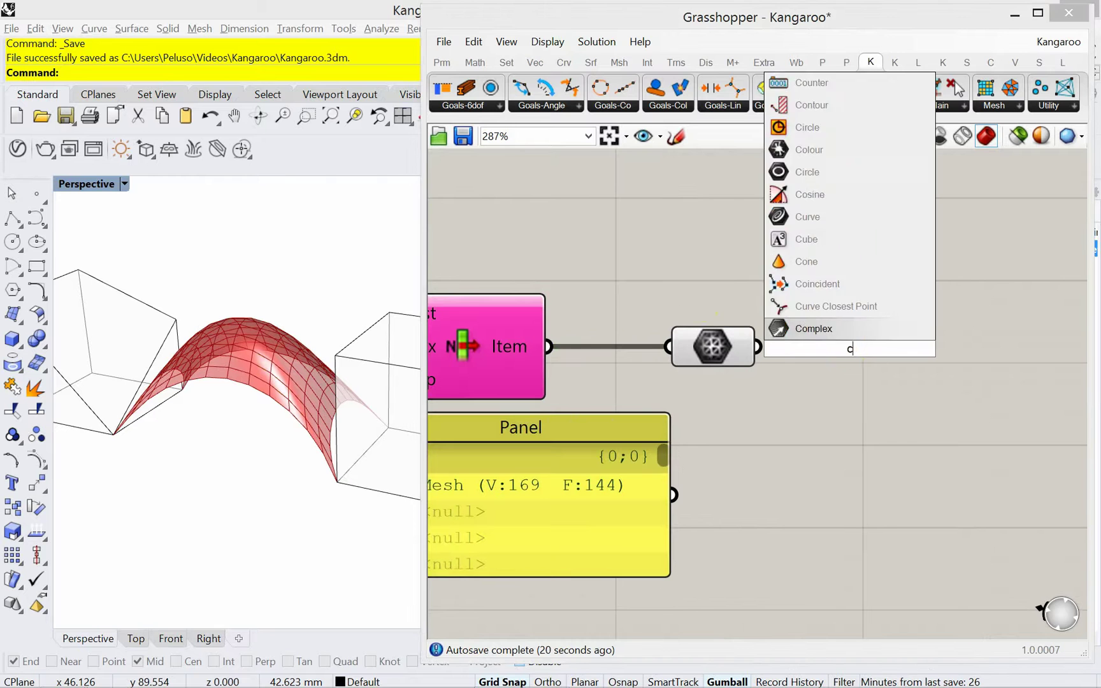
text(ustom)
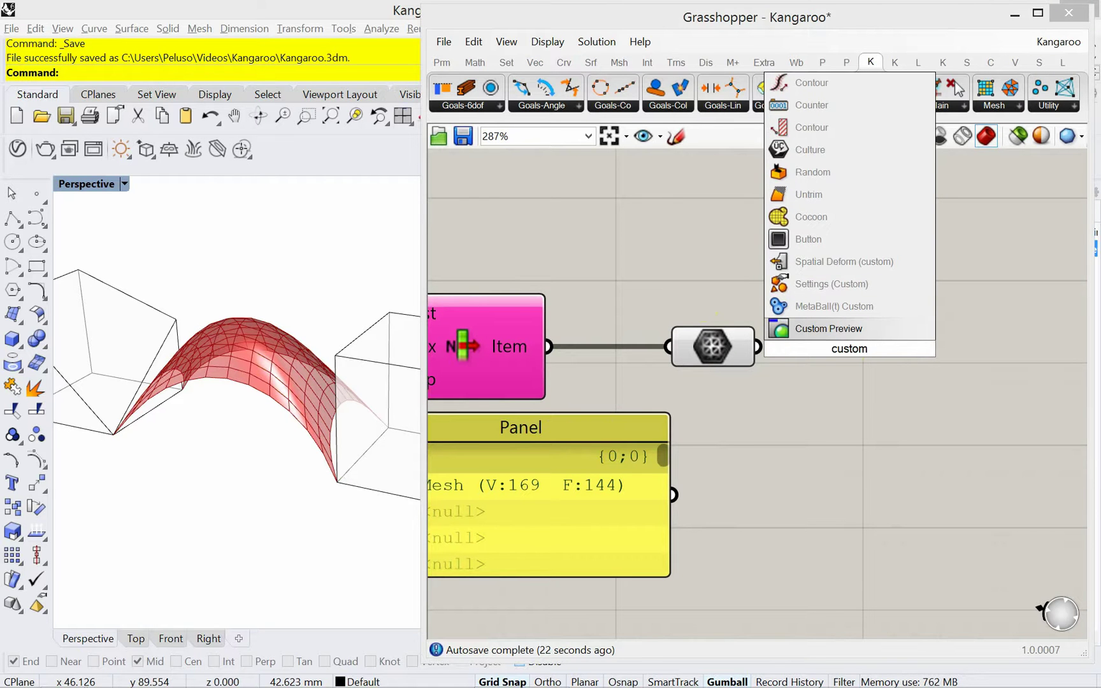
click(855, 330)
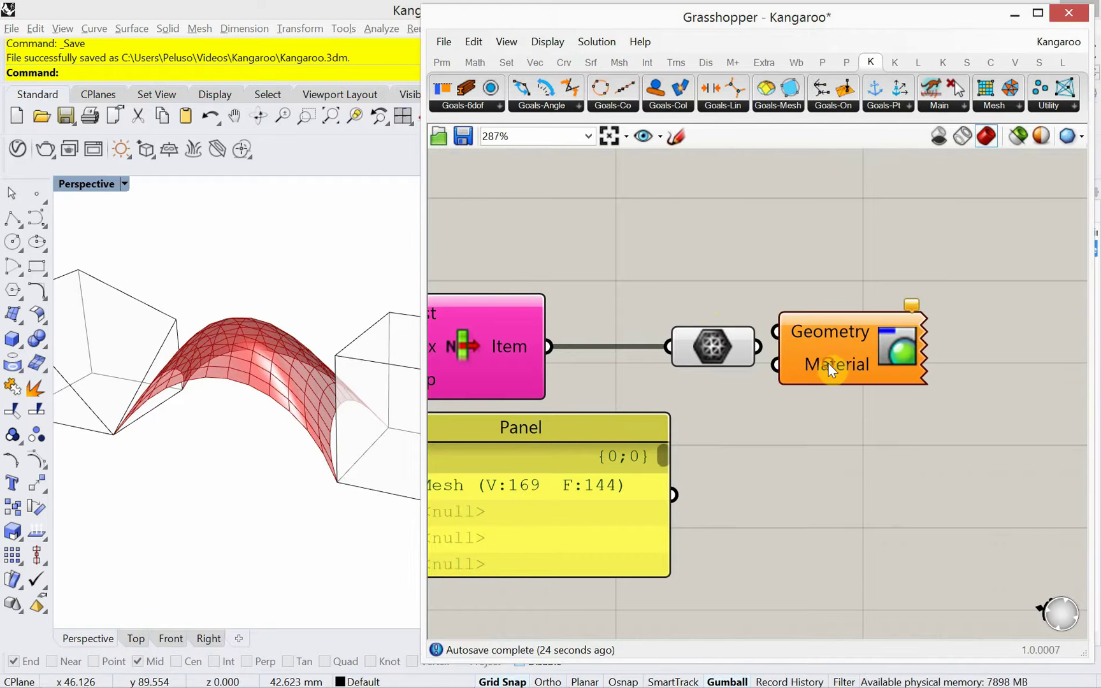
Connect the Mesh parameter to the Custom Preview's Geometry input and align the Custom Preview beside it
drag(830, 370, 883, 398)
drag(757, 347, 827, 360)
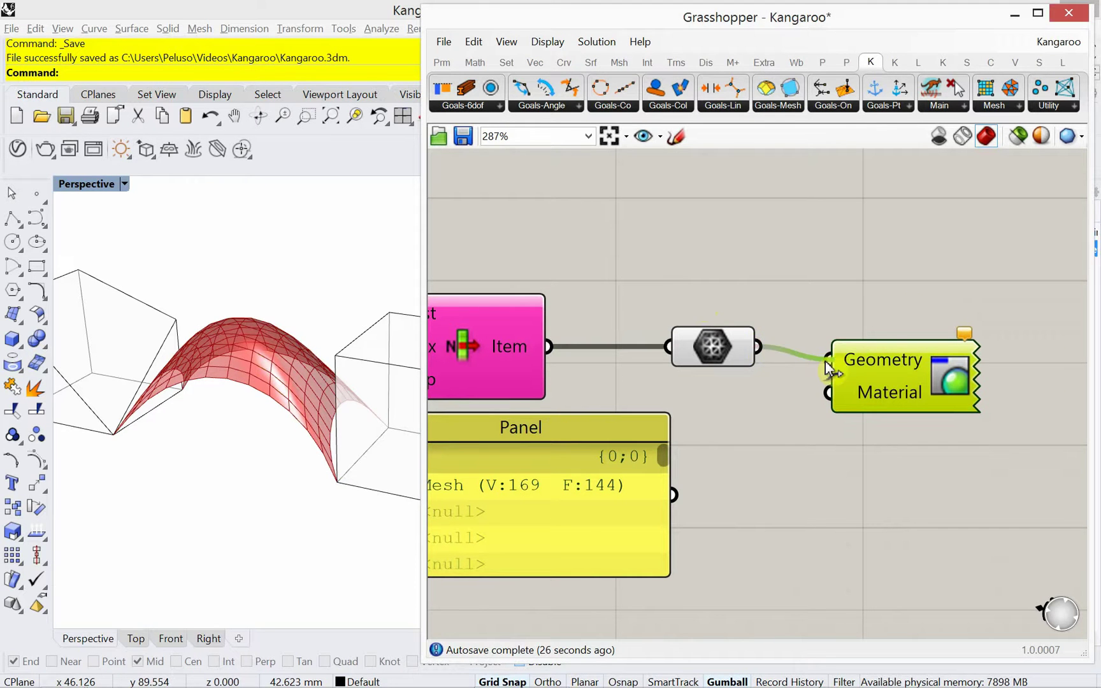
drag(893, 384, 927, 382)
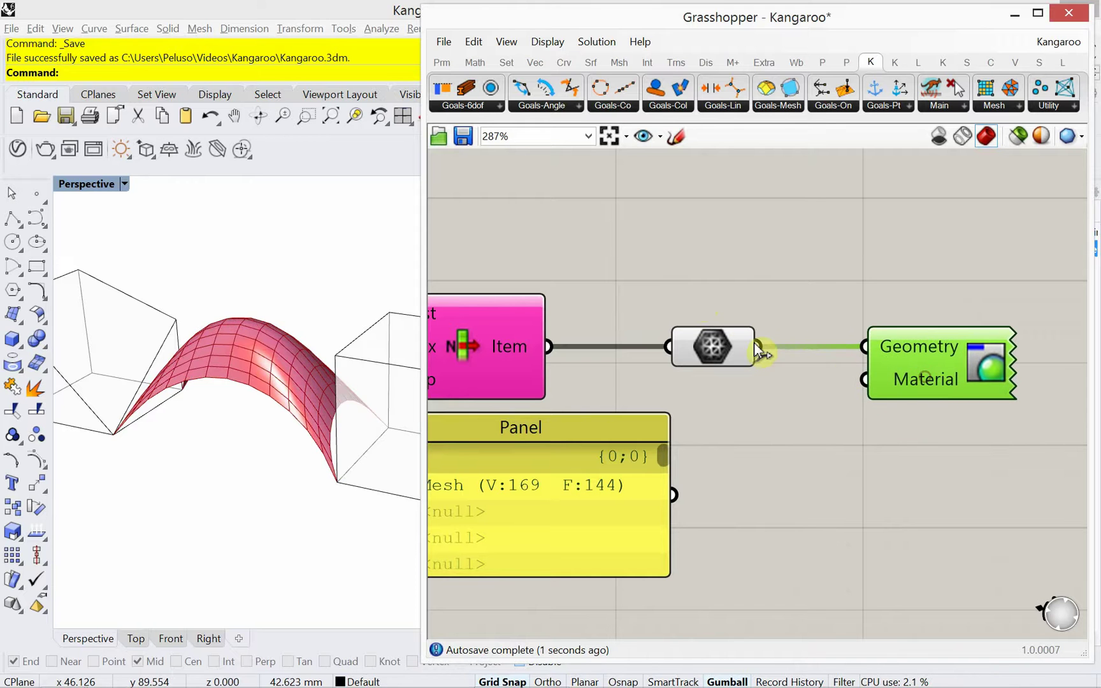
Turn off the Mesh parameter's own preview and shift the Custom Preview slightly farther from it
click(734, 340)
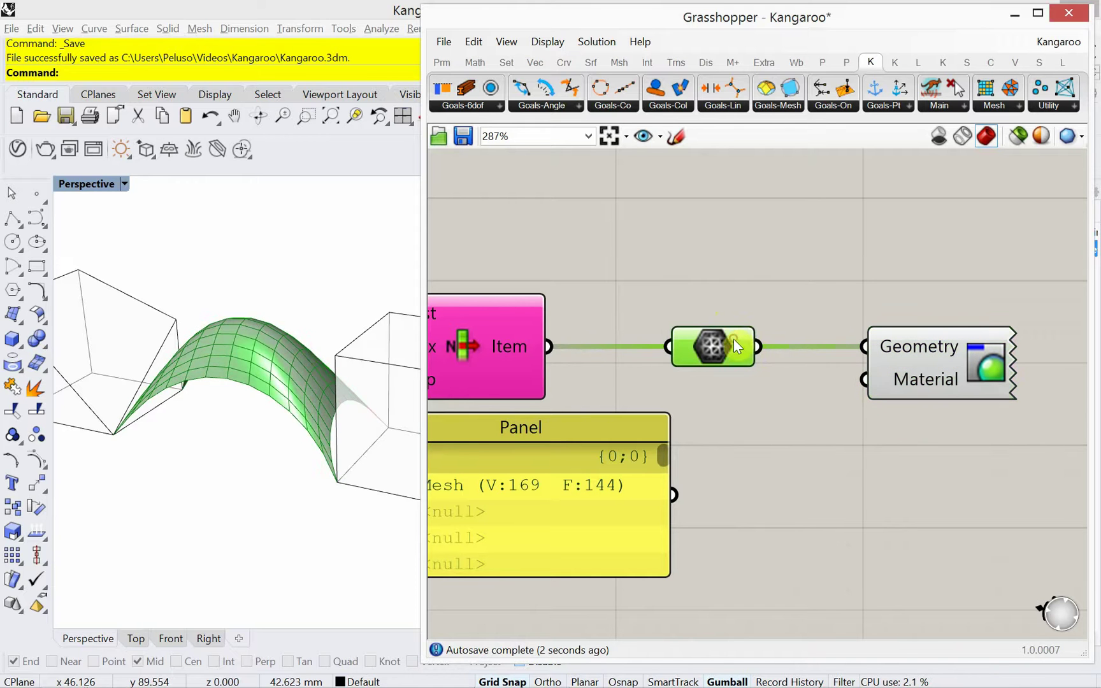
right_click(717, 277)
click(751, 300)
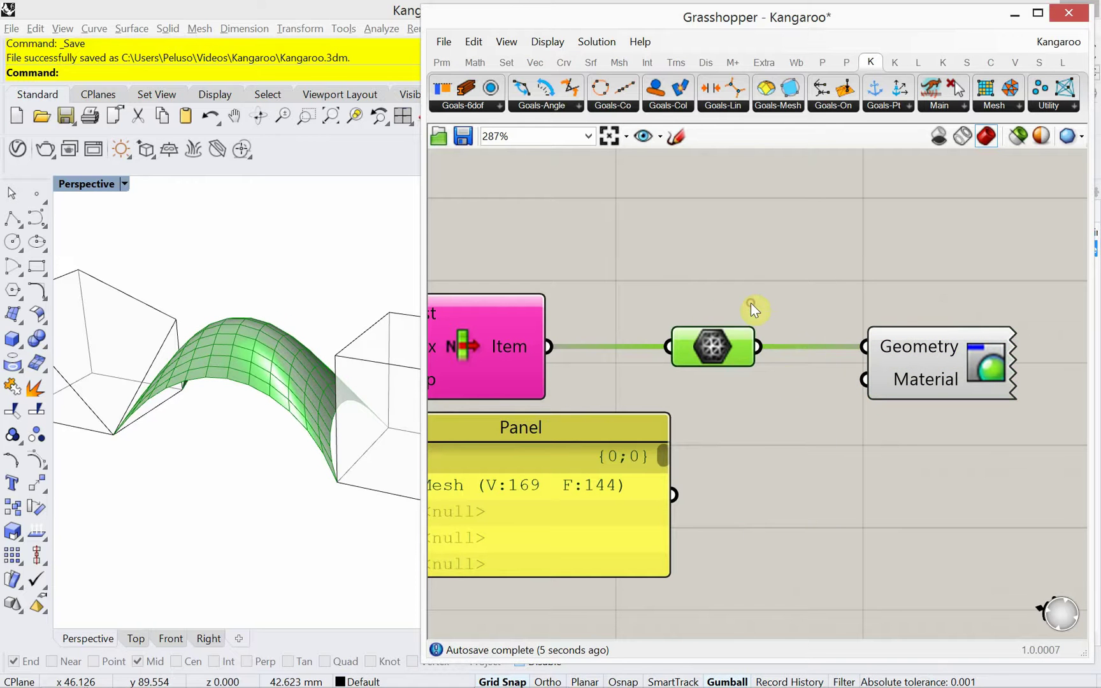
right_drag(226, 300, 299, 416)
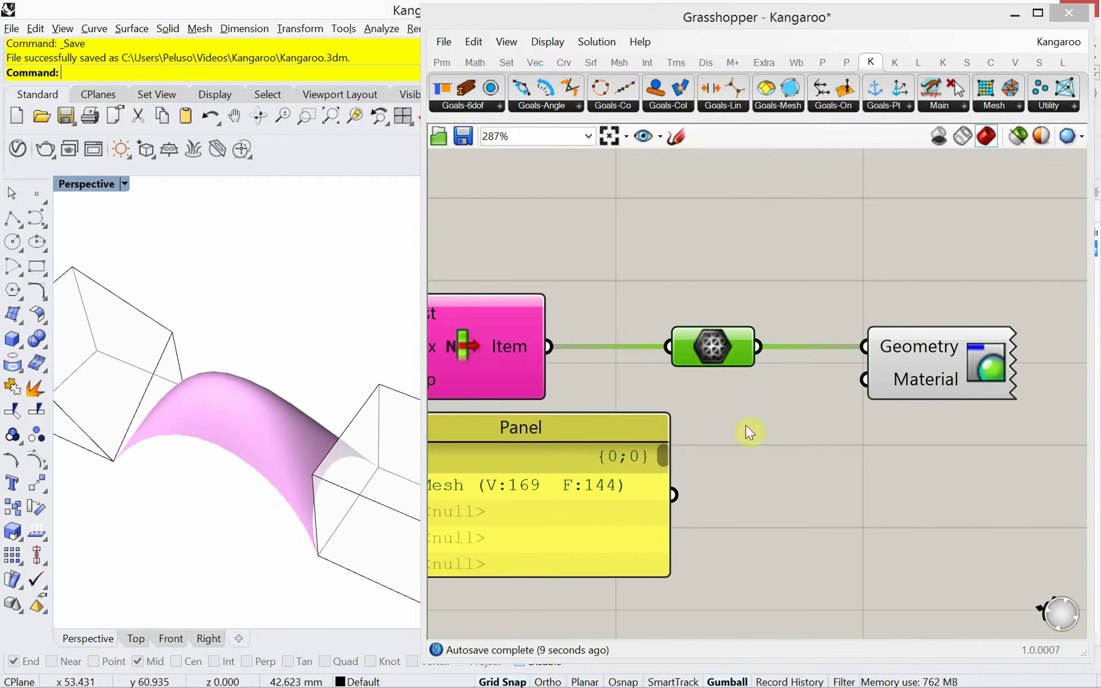
drag(951, 390, 975, 388)
click(916, 435)
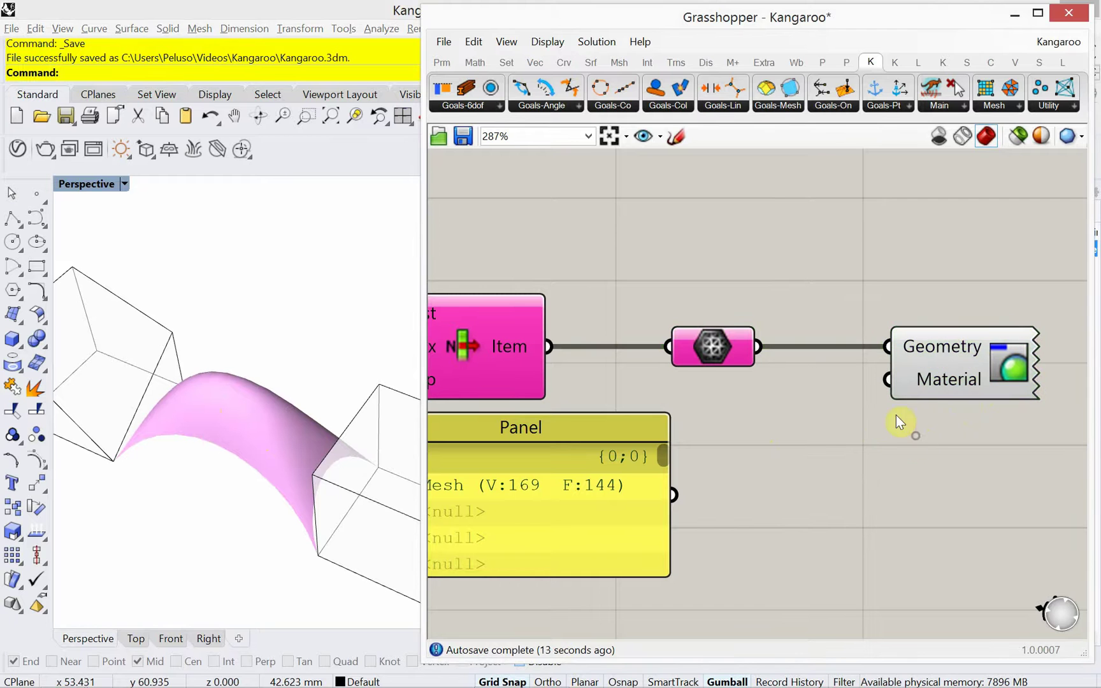
Place a Colour Swatch component below the Mesh parameter, beside the Panel
double_click(843, 471)
text(c)
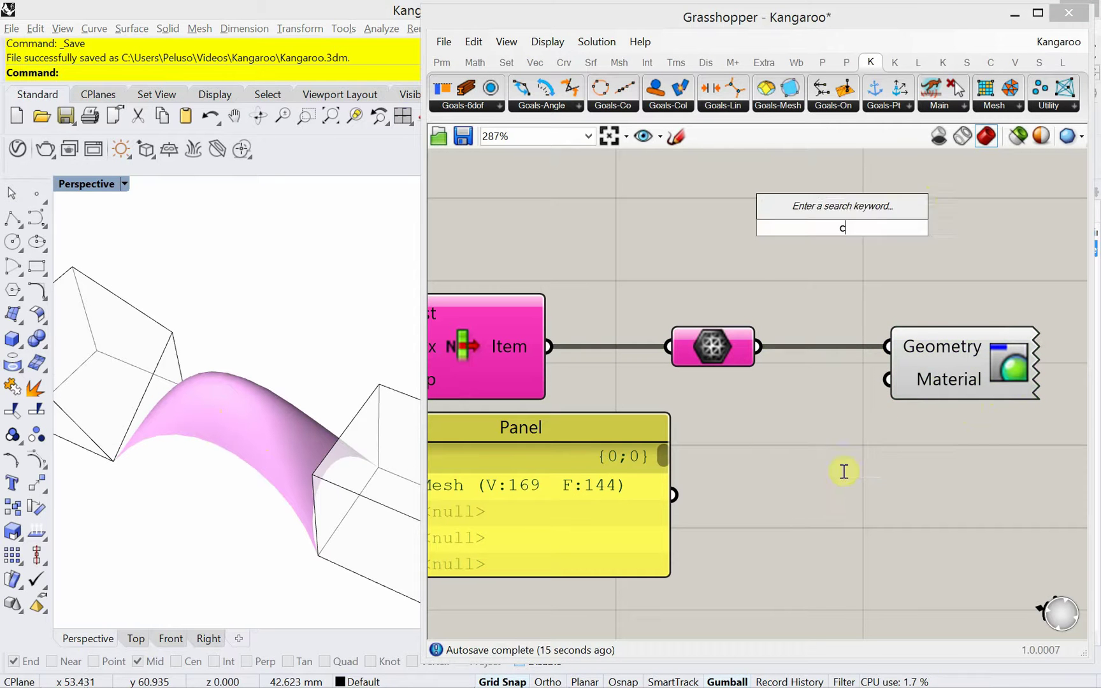
text(olor swat)
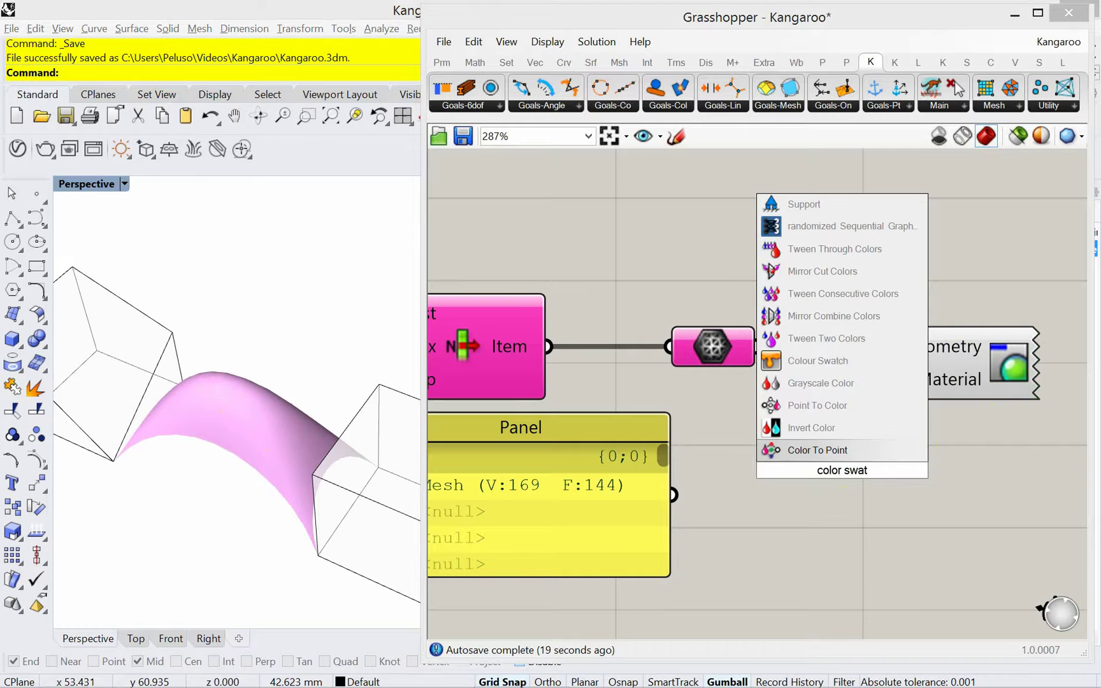
click(837, 362)
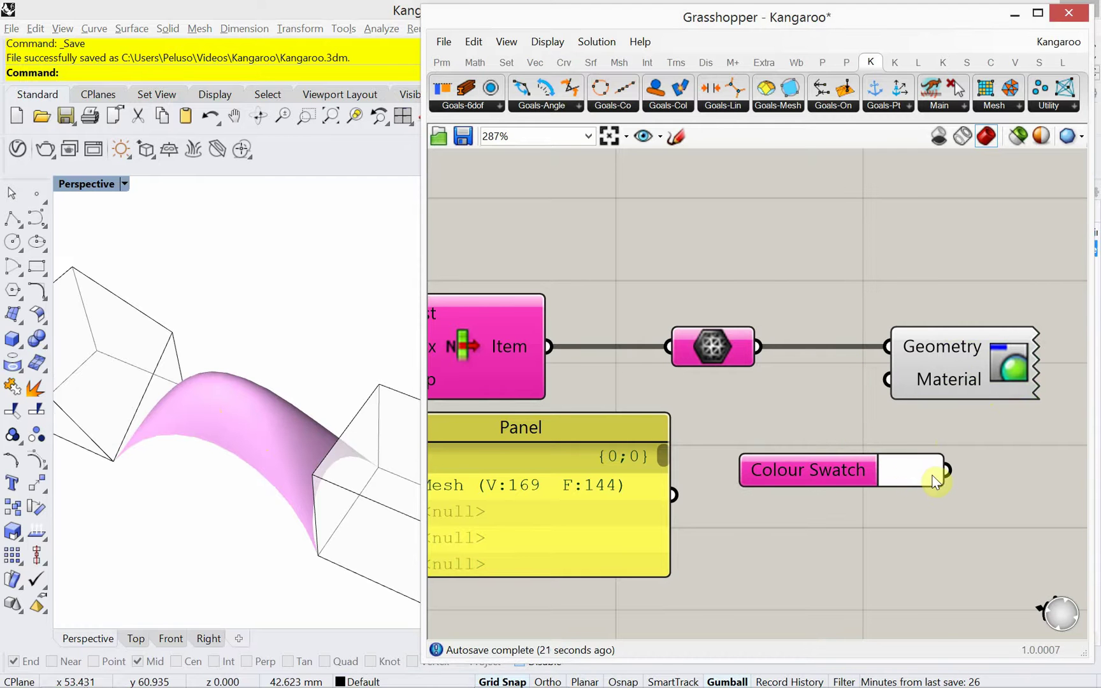
mouse_move(949, 471)
mouse_down()
mouse_move(877, 423)
mouse_move(884, 395)
mouse_move(860, 410)
mouse_move(997, 474)
mouse_move(995, 483)
mouse_move(950, 473)
mouse_up()
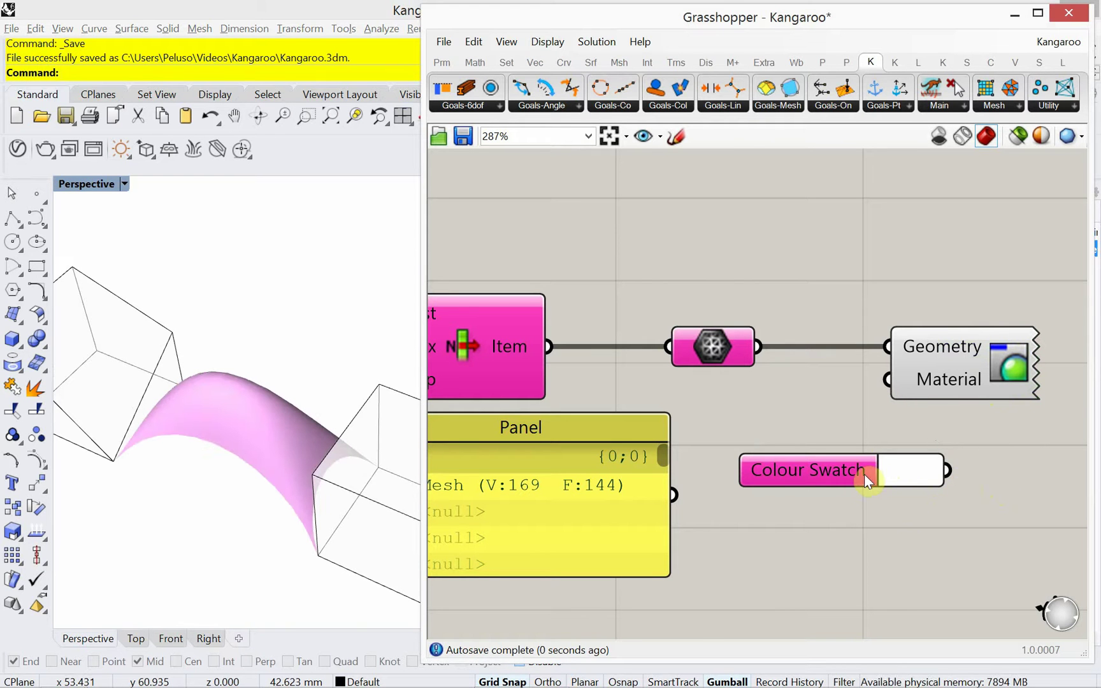
drag(865, 474, 841, 479)
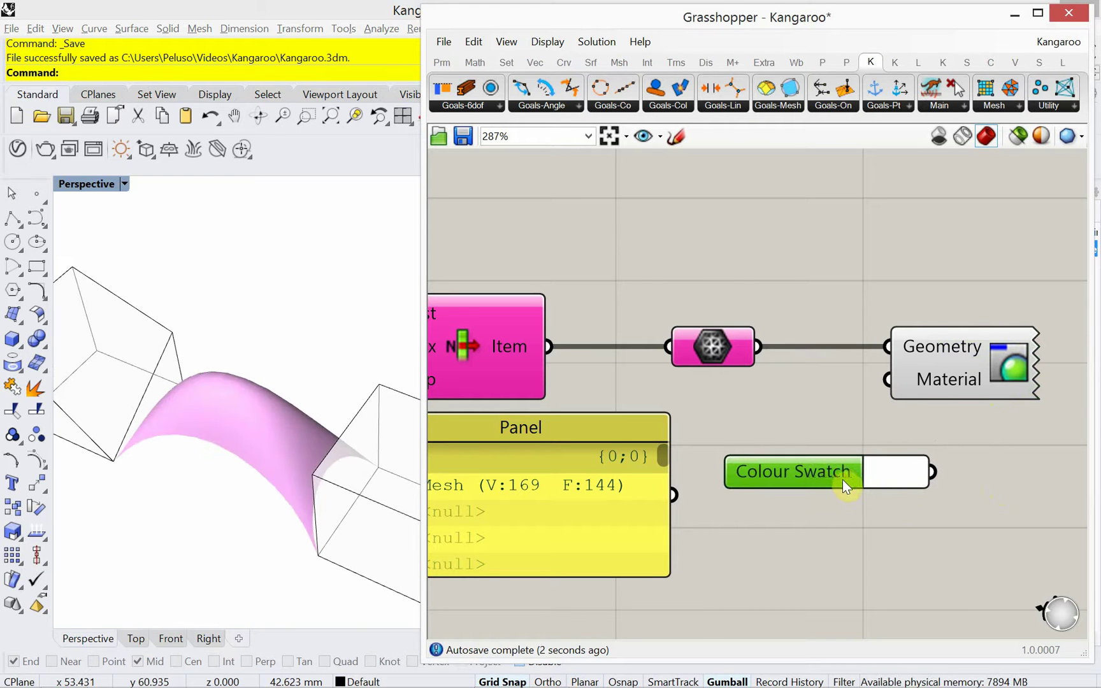
right_drag(328, 478, 298, 461)
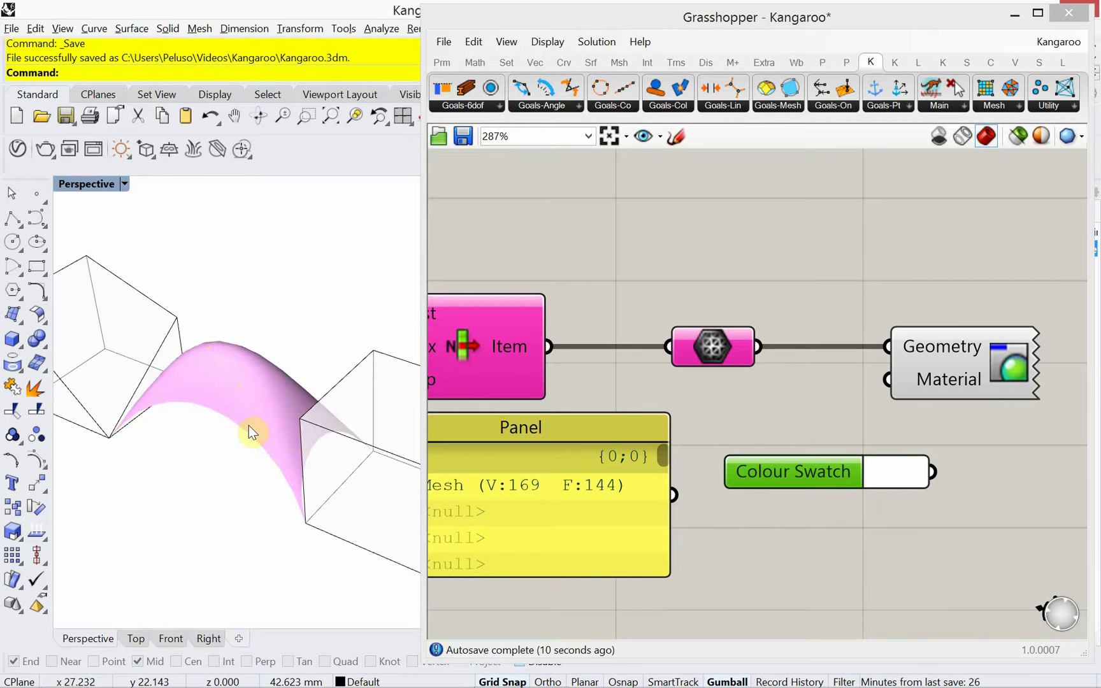
Duplicate the MD Slider set to 1.0 ; 0.0 and place the copy beside the original
scroll(646, 401, down, 8)
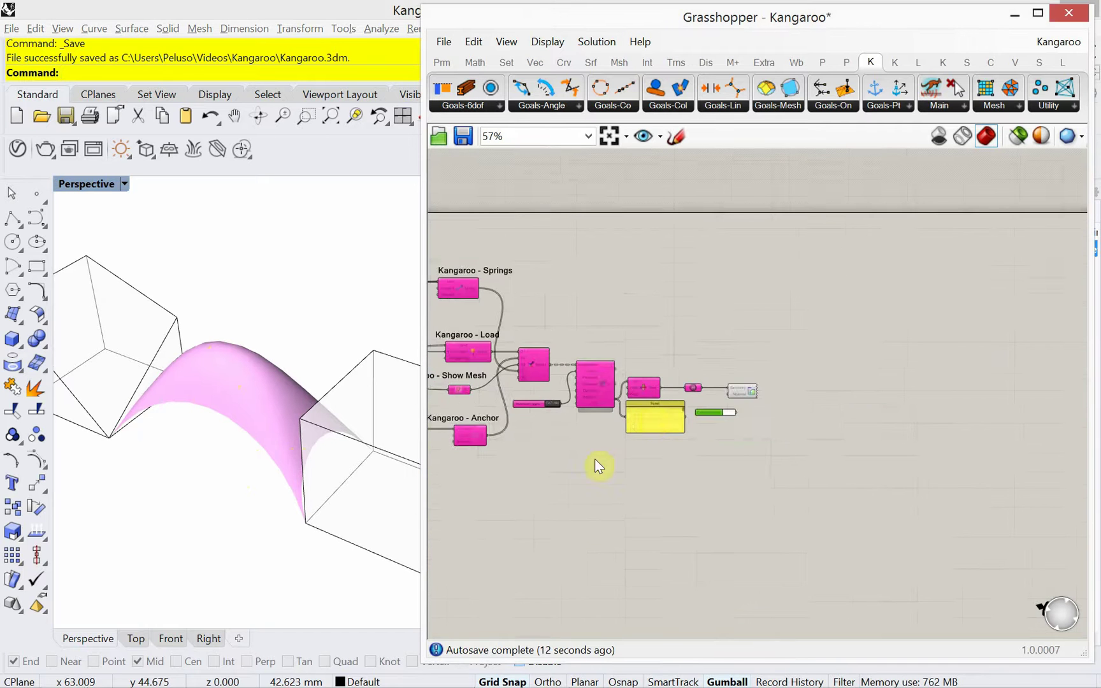
right_drag(582, 466, 790, 459)
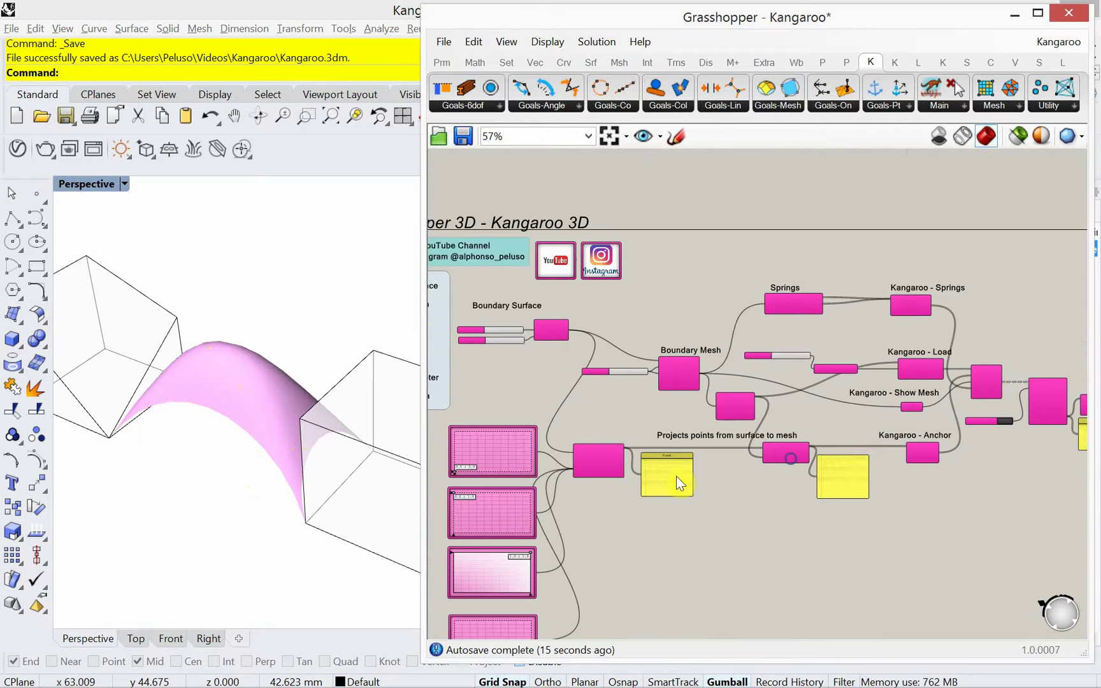
right_drag(634, 493, 704, 383)
scroll(589, 572, up, 4)
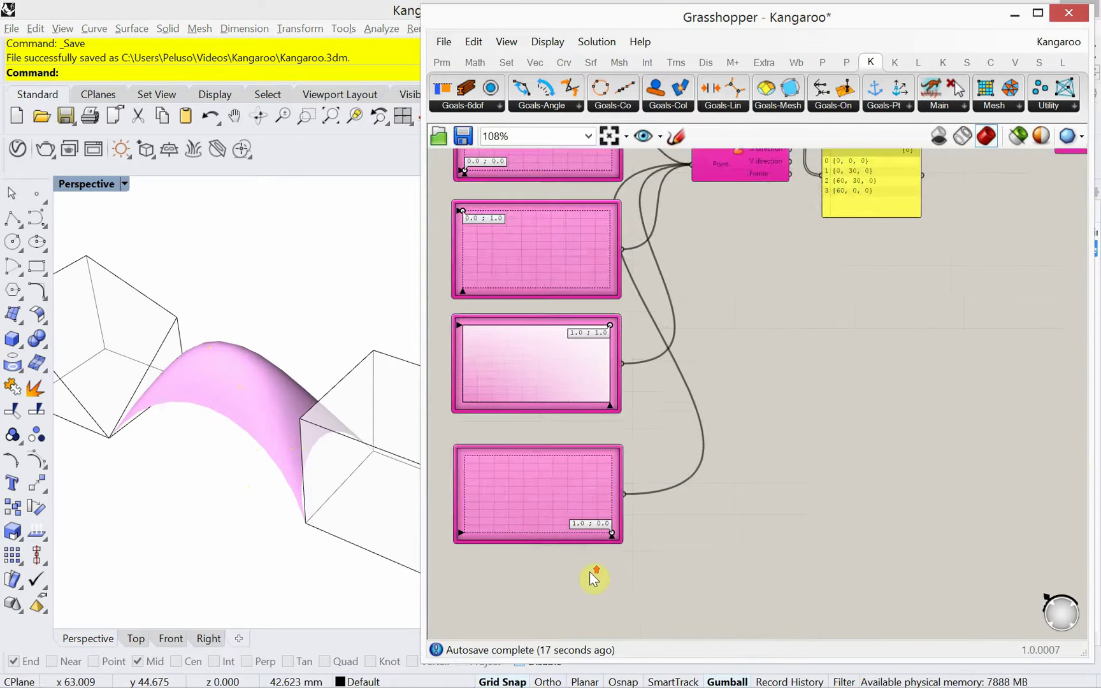
click(539, 503)
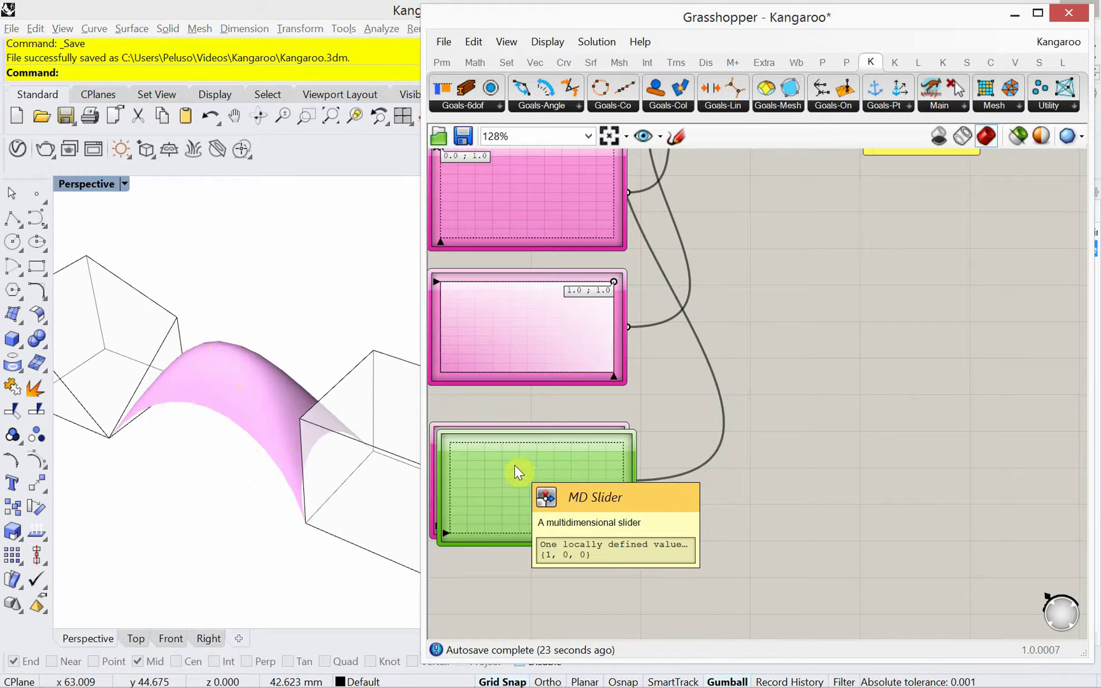
drag(514, 465, 813, 530)
right_drag(768, 521, 653, 521)
scroll(653, 521, down, 3)
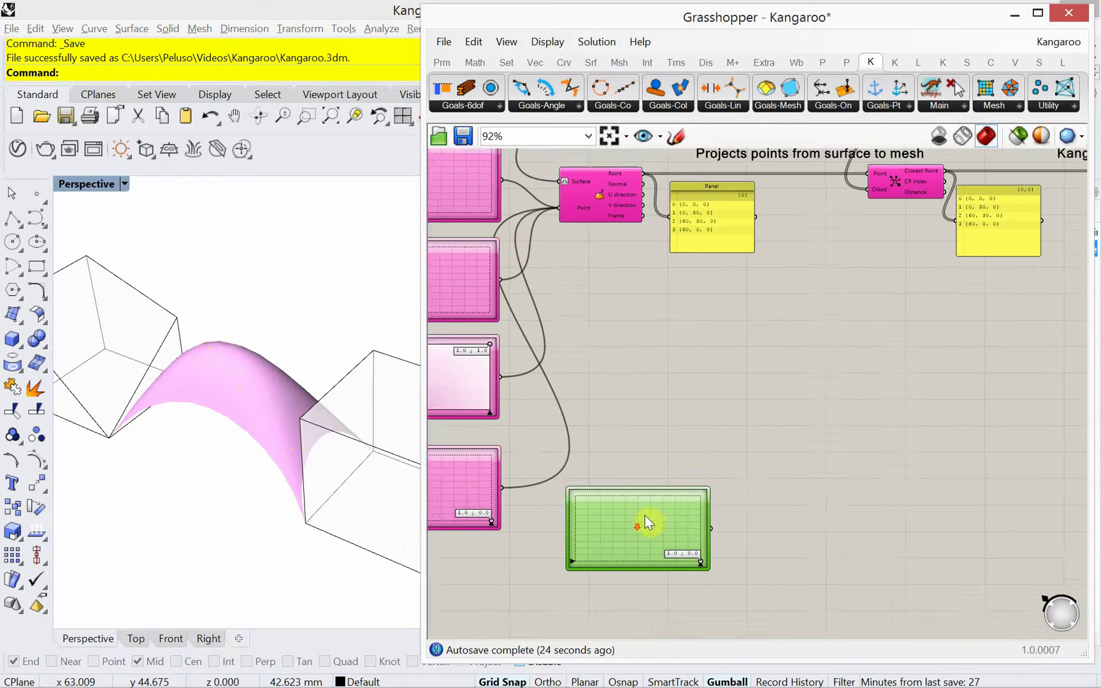
scroll(695, 479, up, 1)
drag(661, 510, 666, 505)
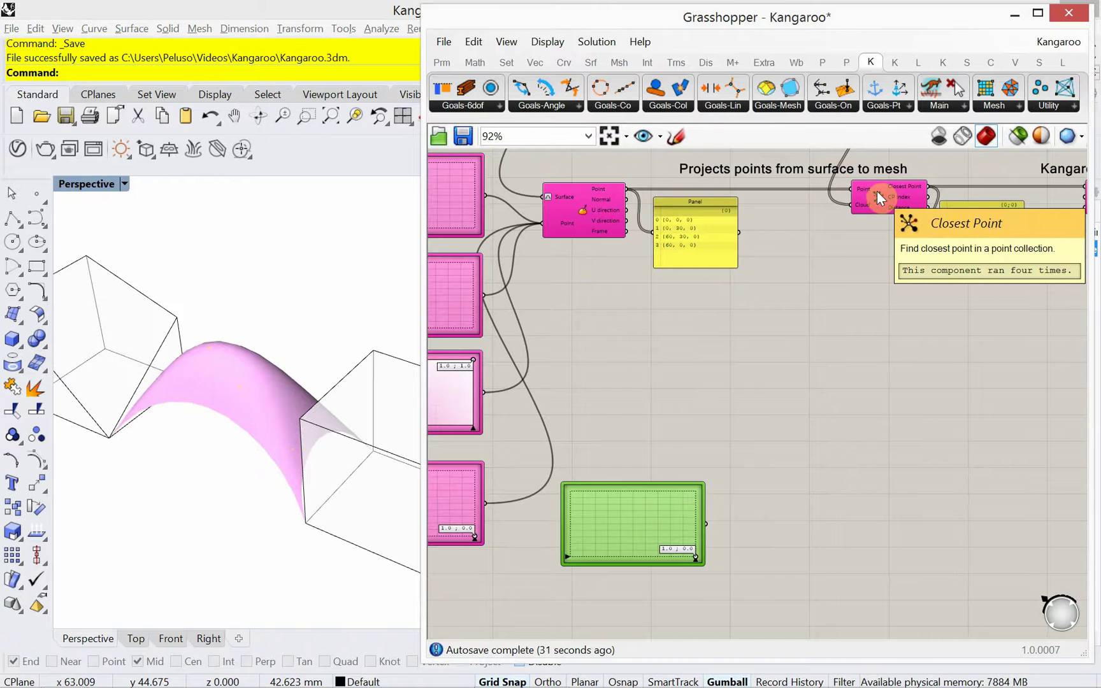
Duplicate the row from Evaluate Surface through Closest Point to the Kangaroo Anchor, and place the copy beside the new MD Slider
right_drag(836, 303, 793, 297)
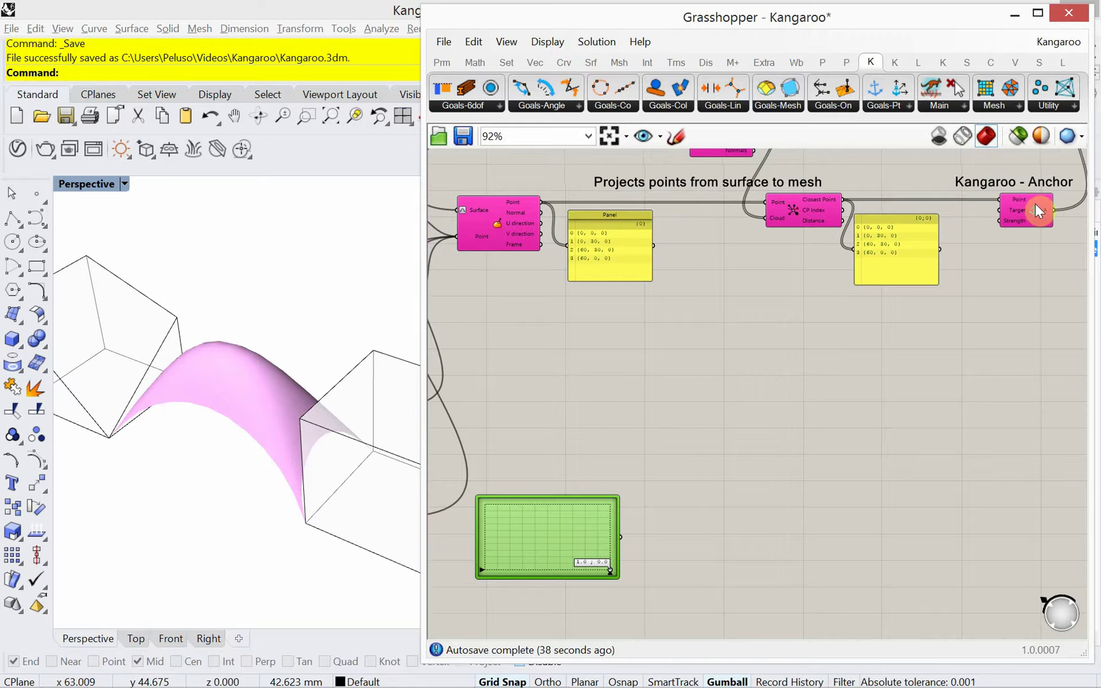
drag(1013, 331, 496, 175)
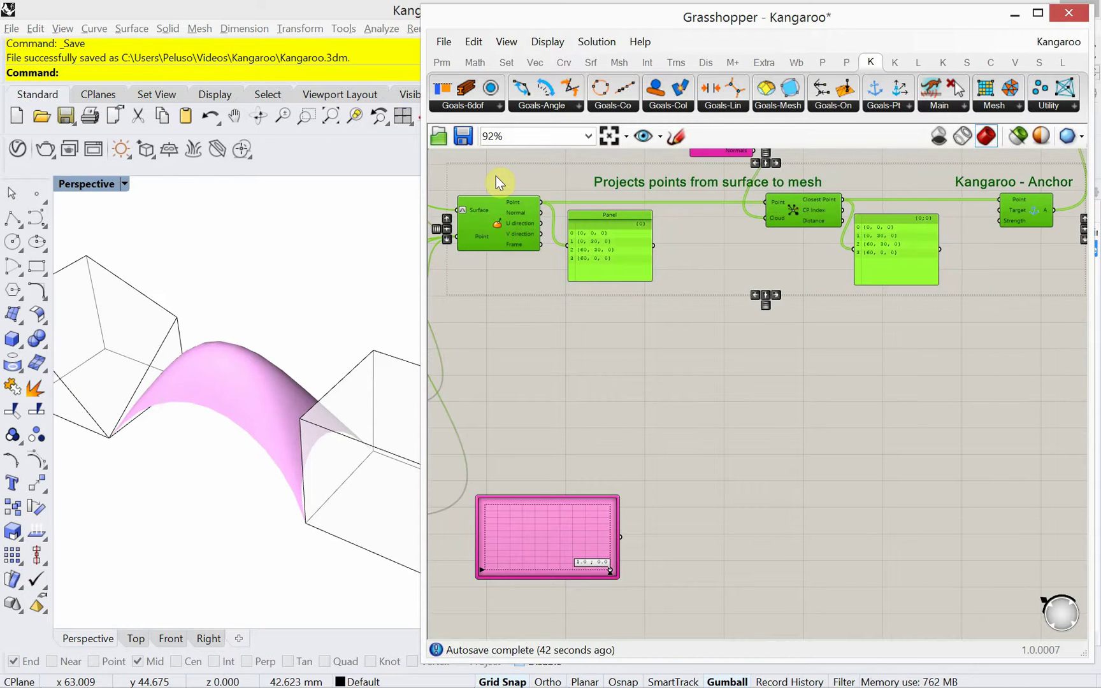
mouse_move(604, 246)
mouse_down()
mouse_move(590, 238)
mouse_move(809, 525)
mouse_move(813, 547)
mouse_up()
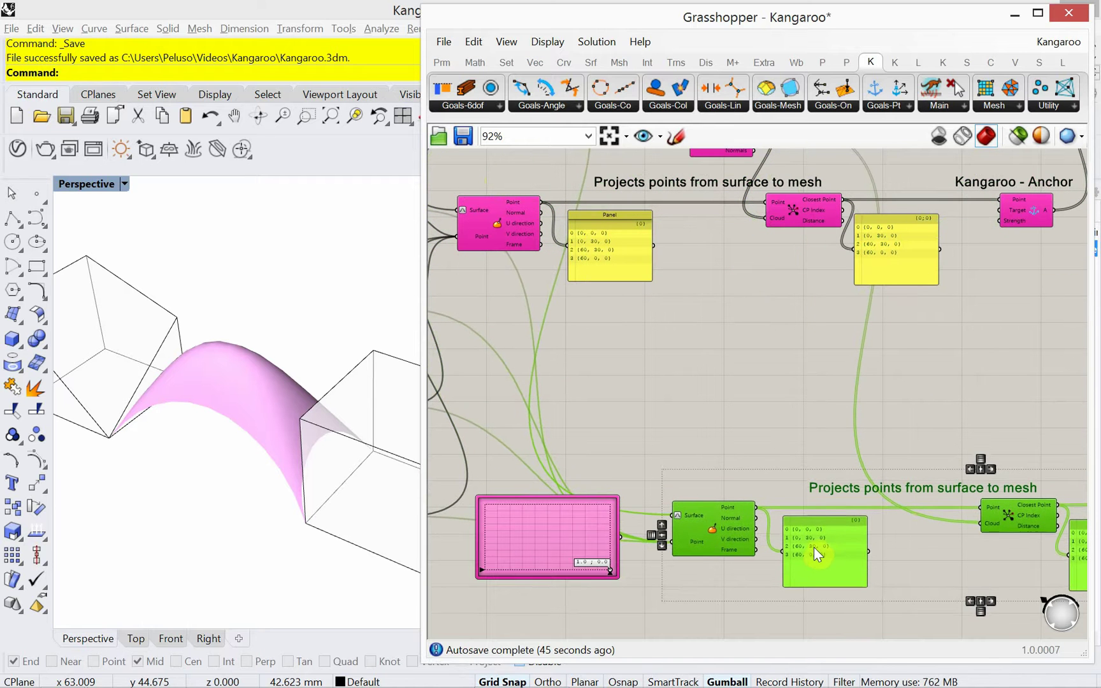
click(639, 599)
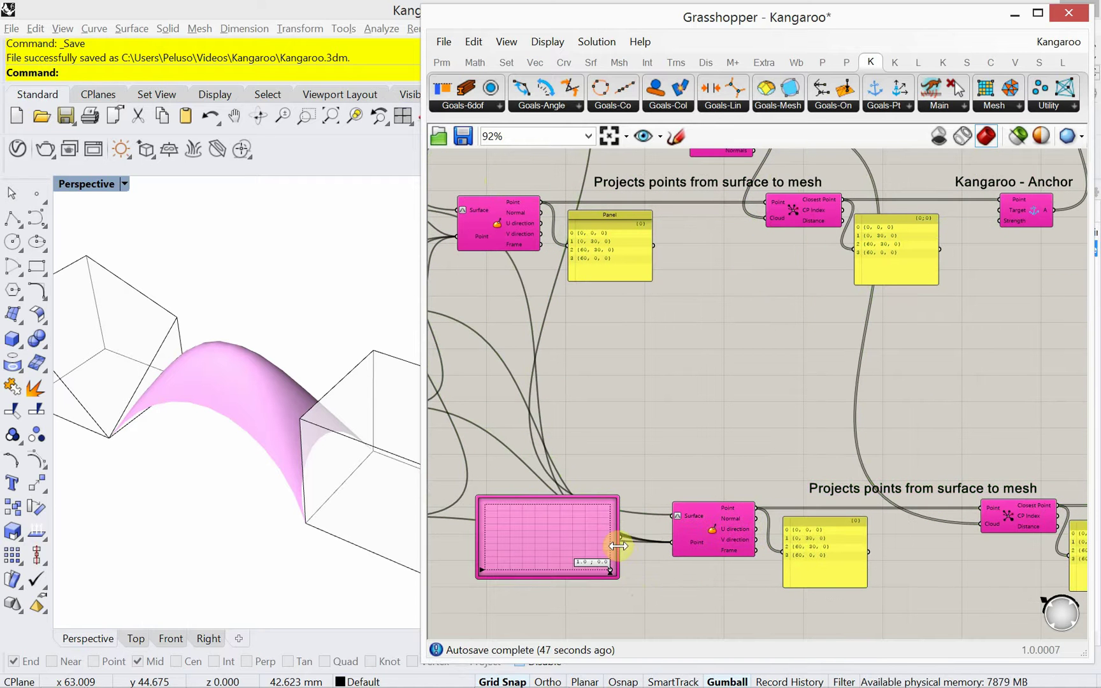
Wire only the copied MD Slider into the copied Evaluate Surface's Point input and set it to about 0.55 ; 0.53
drag(628, 548, 690, 547)
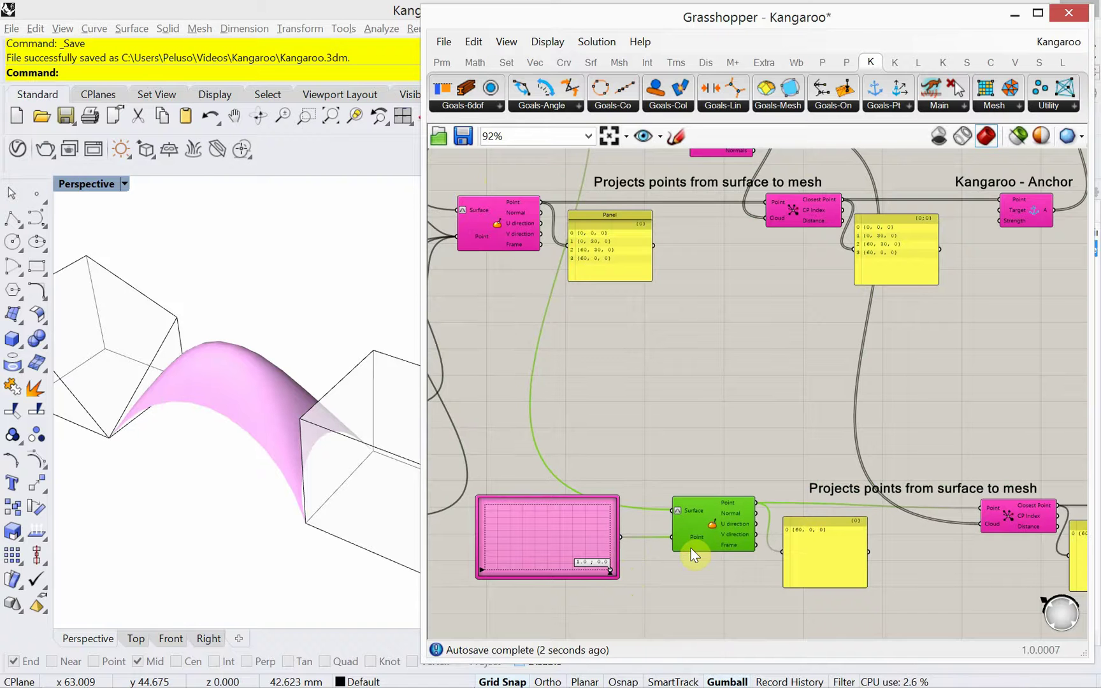
drag(610, 570, 553, 534)
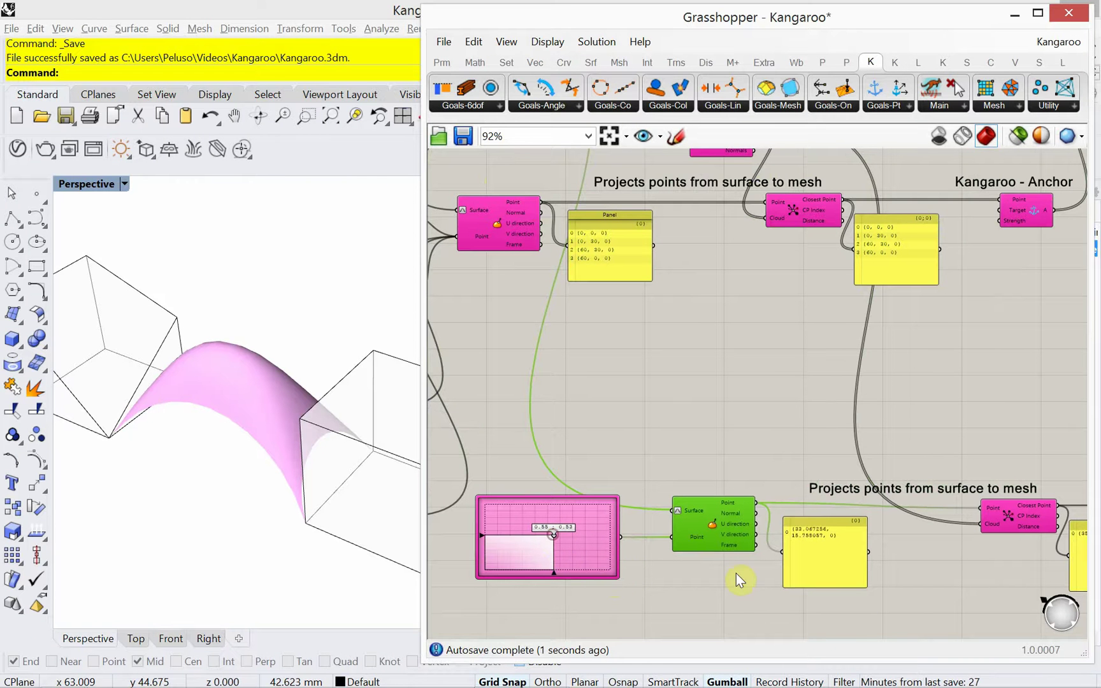
Widen the copied Evaluate Surface's panel so the point coordinates fit on one line
right_drag(736, 573, 574, 503)
scroll(710, 507, up, 3)
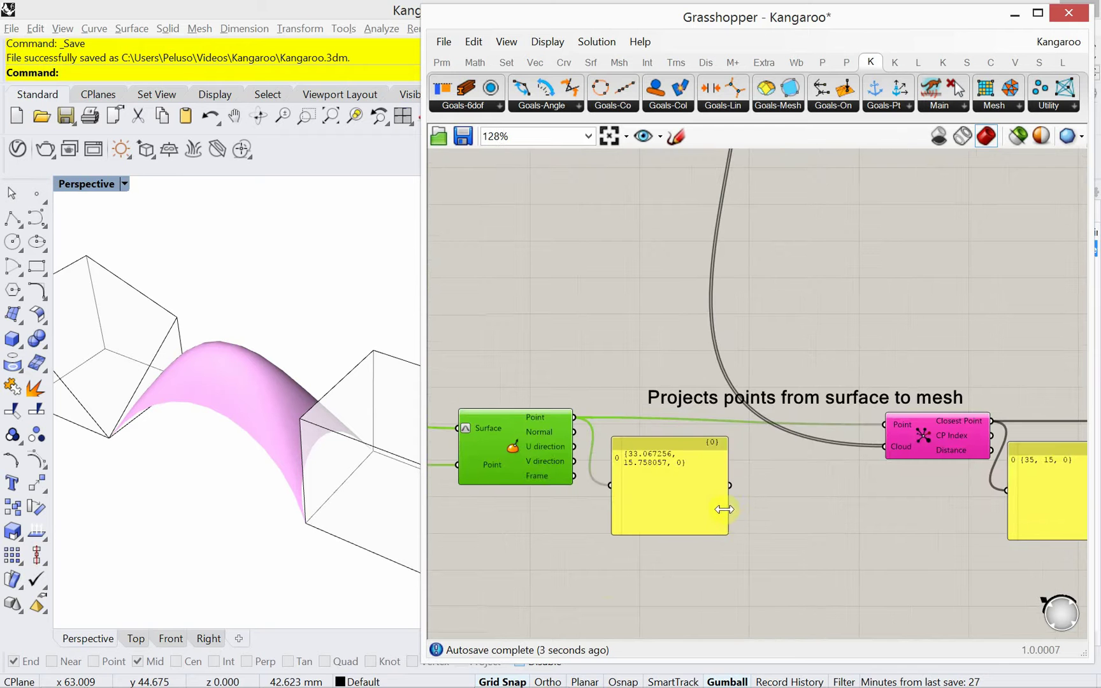
drag(728, 509, 751, 510)
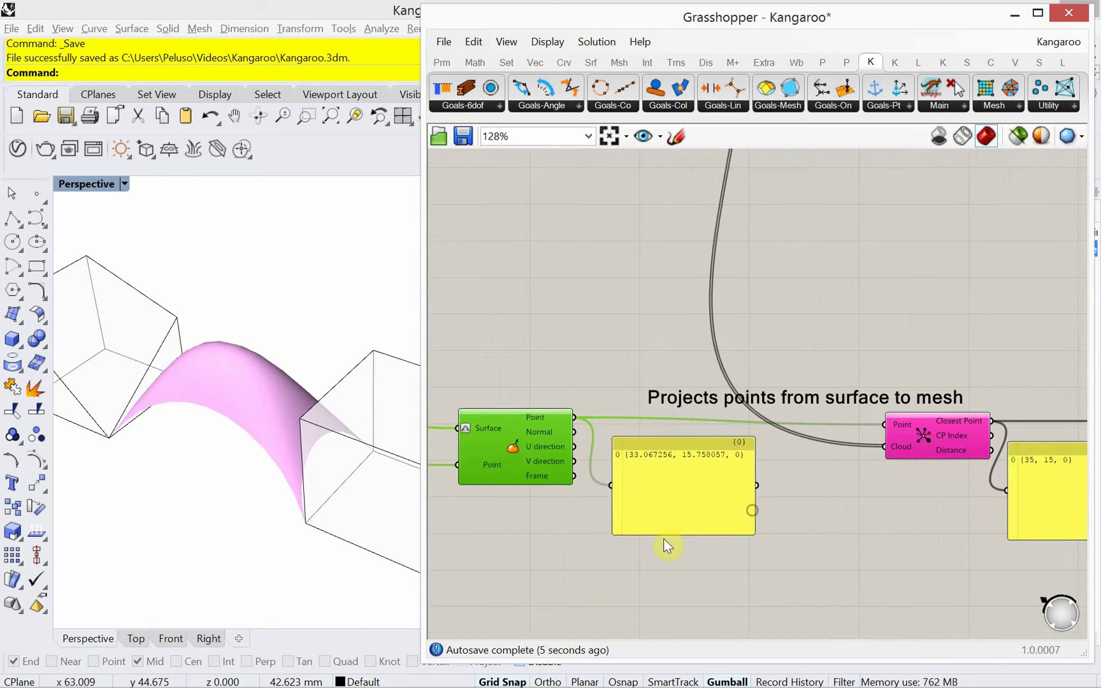
right_drag(663, 538, 628, 531)
scroll(628, 531, up, 3)
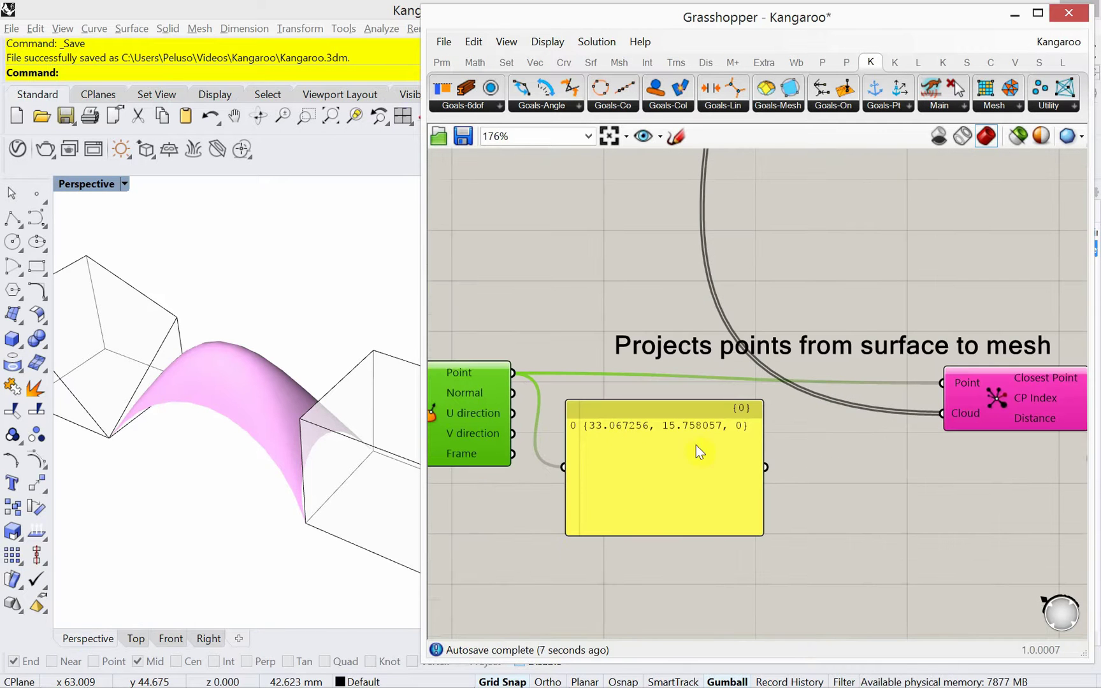
Move the copied "Projects points from surface to mesh" label so that it sits above the copied Closest Point component
scroll(651, 423, down, 3)
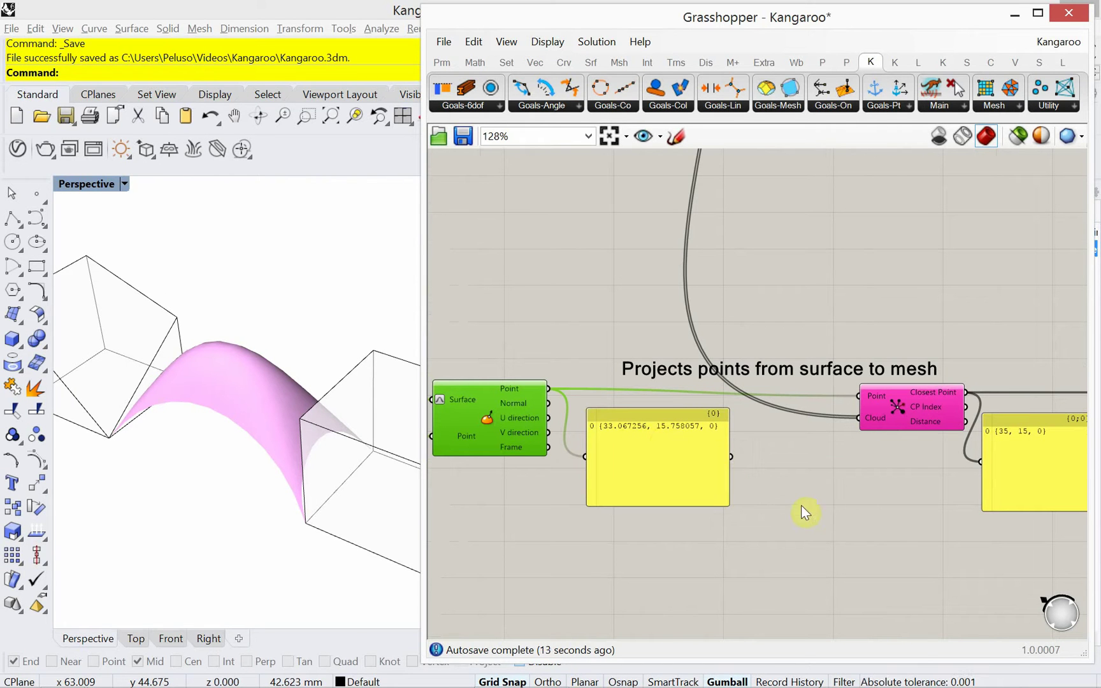
right_drag(801, 505, 726, 488)
mouse_move(829, 357)
mouse_down()
mouse_move(861, 346)
mouse_move(895, 354)
mouse_up()
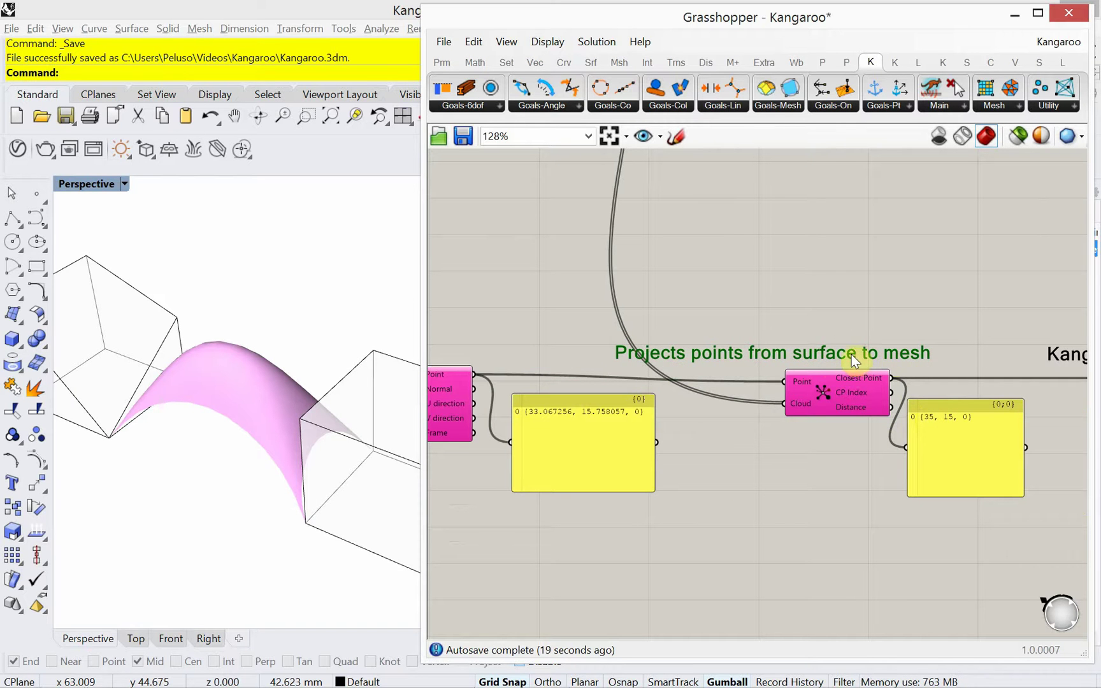
drag(852, 354, 896, 353)
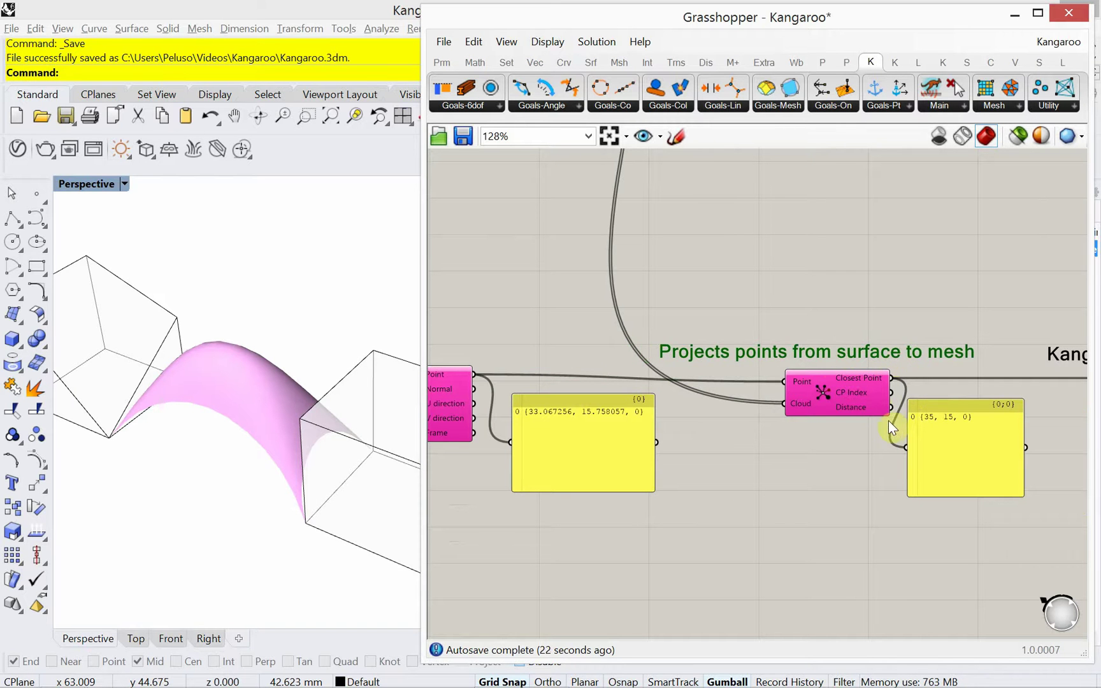
Limit the preview to selected components and display the copied Closest Point, followed by the deconstructed mesh's vertices
click(820, 400)
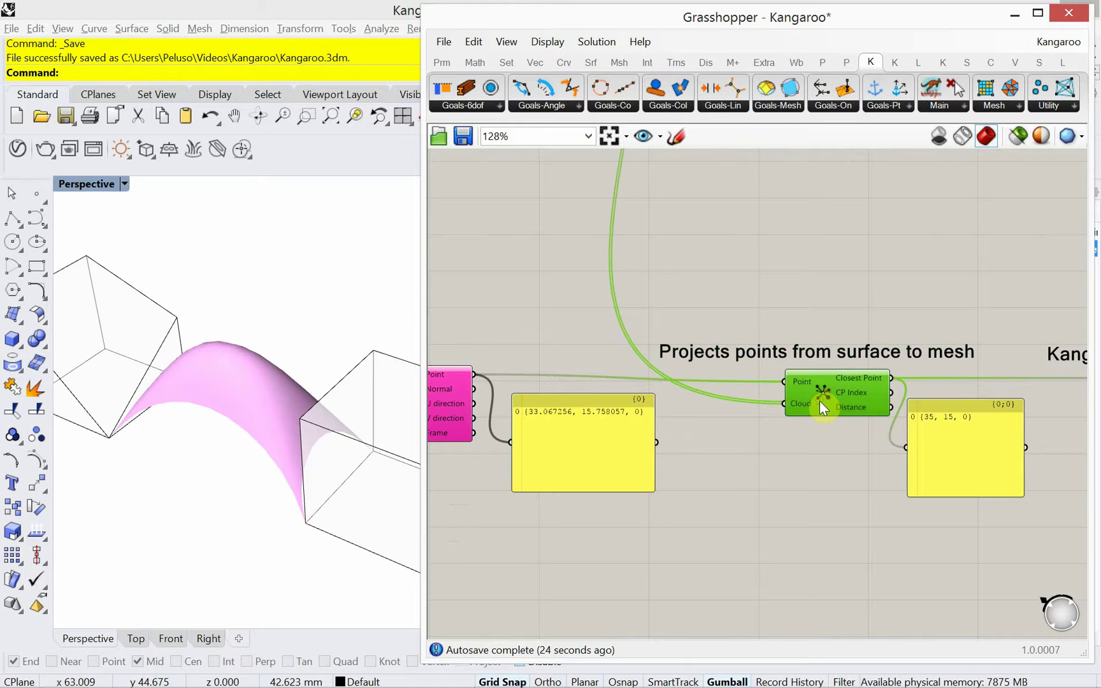
click(1018, 145)
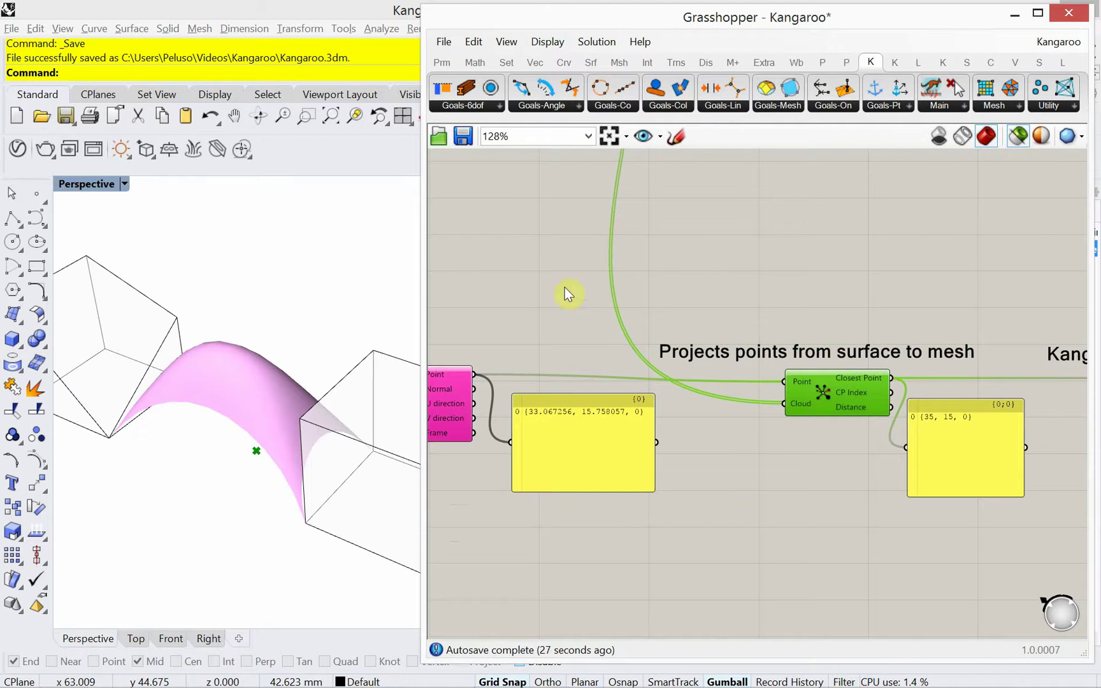
right_drag(528, 328, 679, 470)
scroll(560, 357, down, 2)
right_drag(658, 407, 671, 473)
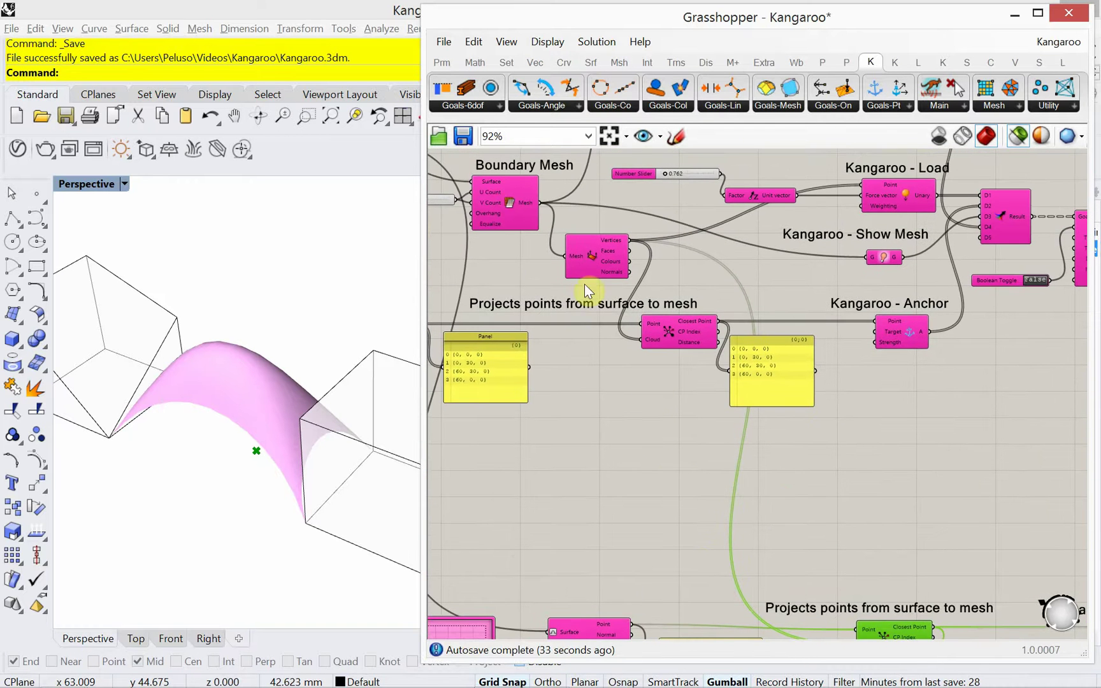
click(595, 266)
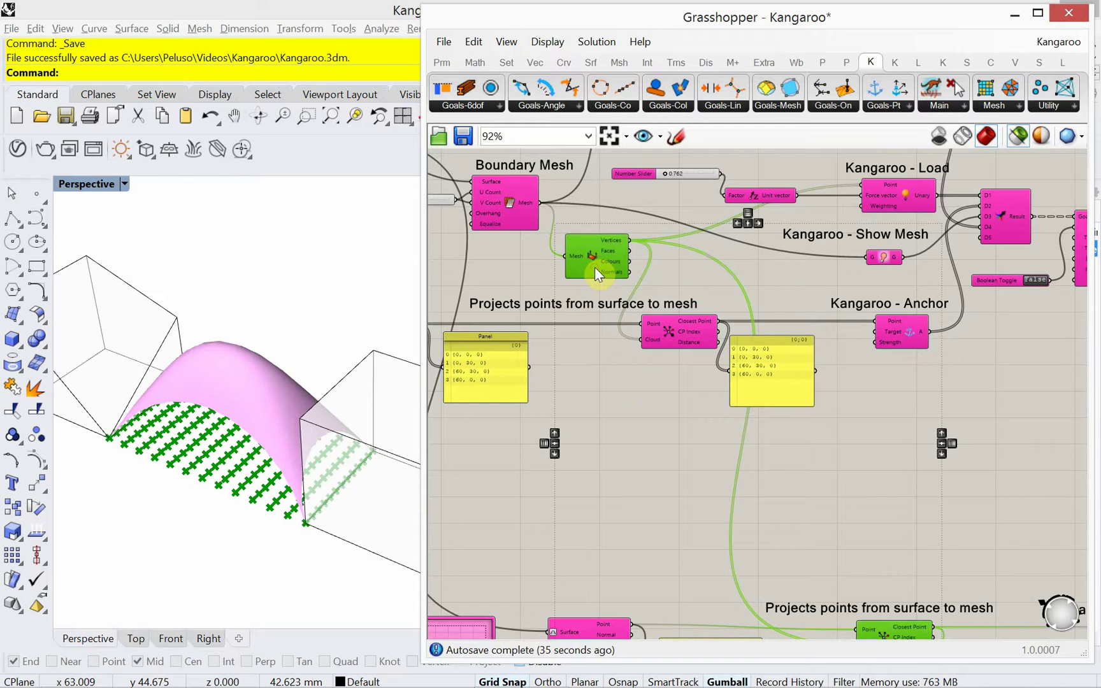
right_drag(717, 494, 777, 352)
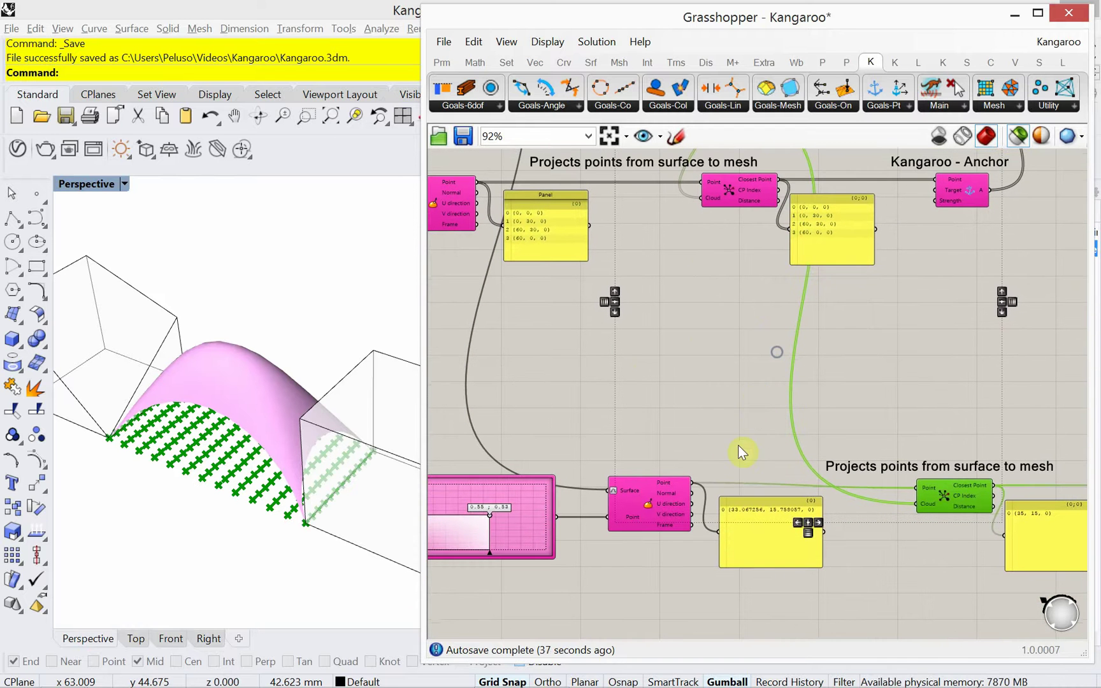
Display the copied Evaluate Surface's point together with the mesh vertices and compare its position with the nearest vertex
click(648, 501)
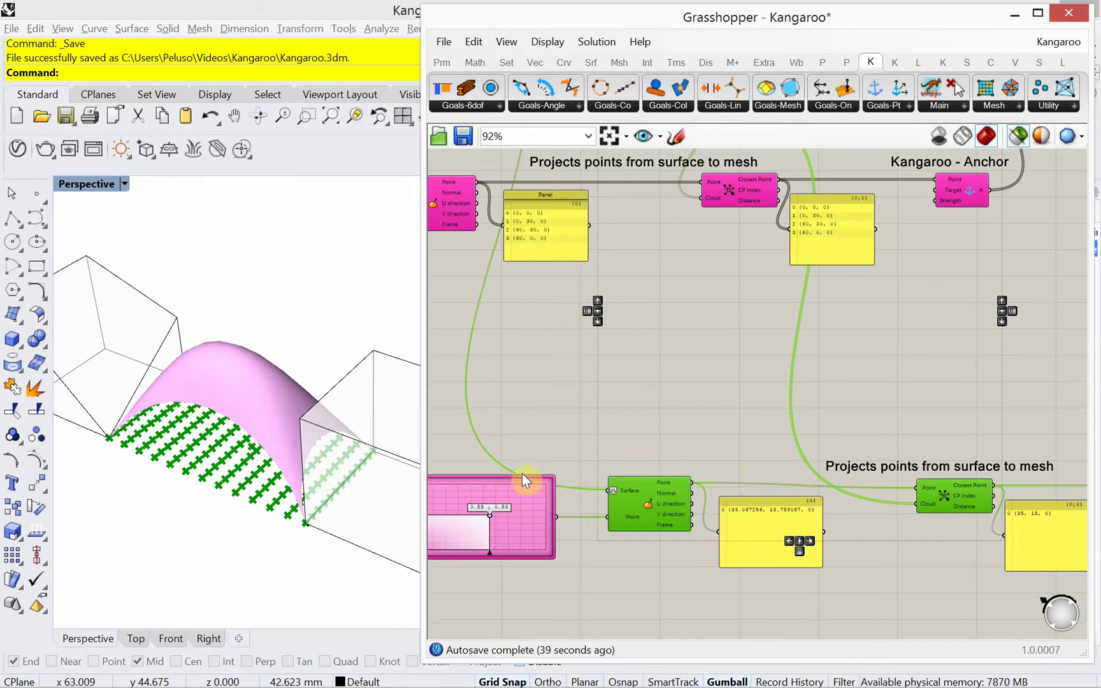
click(263, 457)
scroll(264, 457, up, 6)
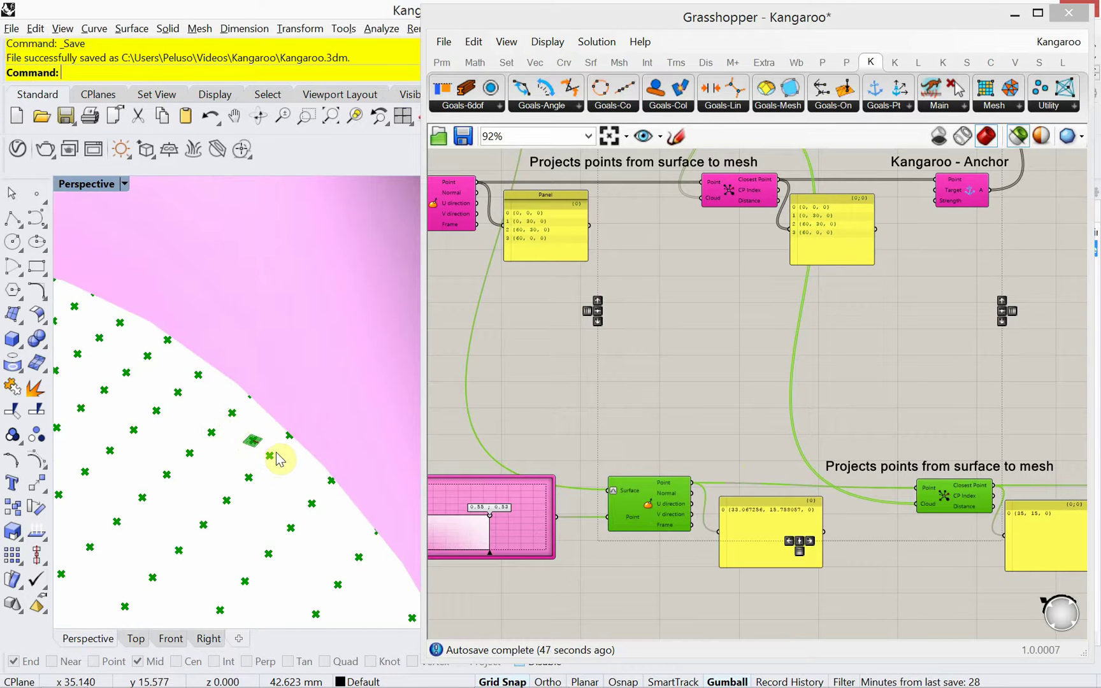
mouse_move(248, 457)
right_down()
mouse_move(234, 456)
mouse_move(241, 445)
mouse_move(233, 457)
mouse_move(255, 462)
right_up()
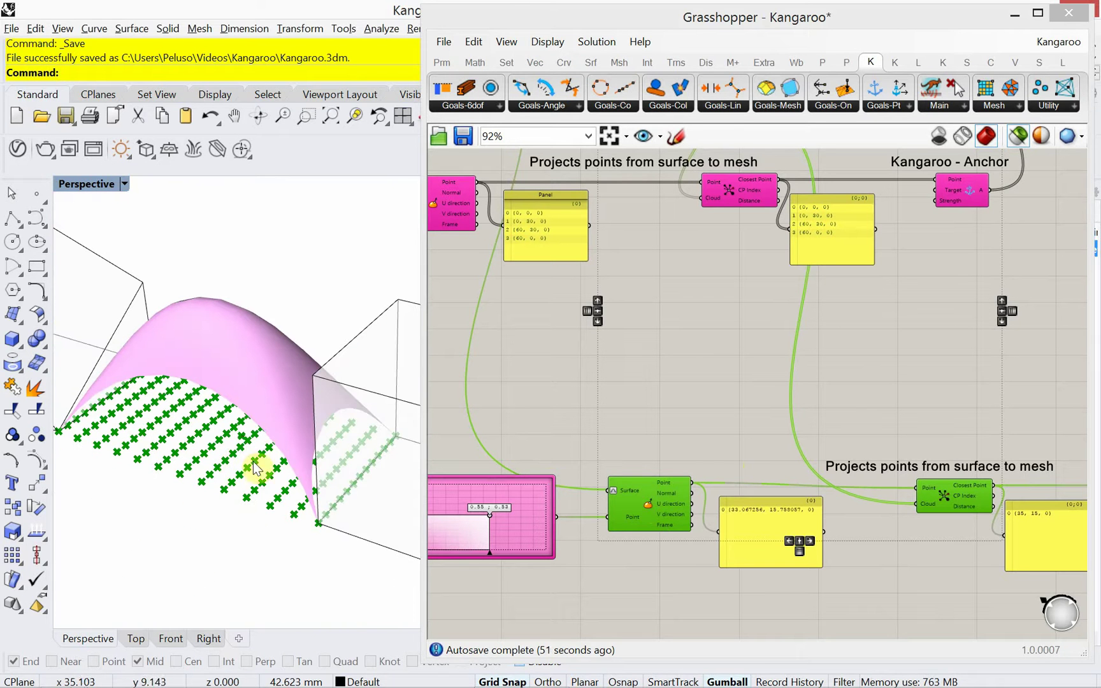
click(718, 394)
Wire the copied Kangaroo Anchor's output into the D5 input of the merge component that feeds the BouncySolver's GoalObjects
right_drag(895, 544, 756, 510)
right_drag(891, 518, 679, 479)
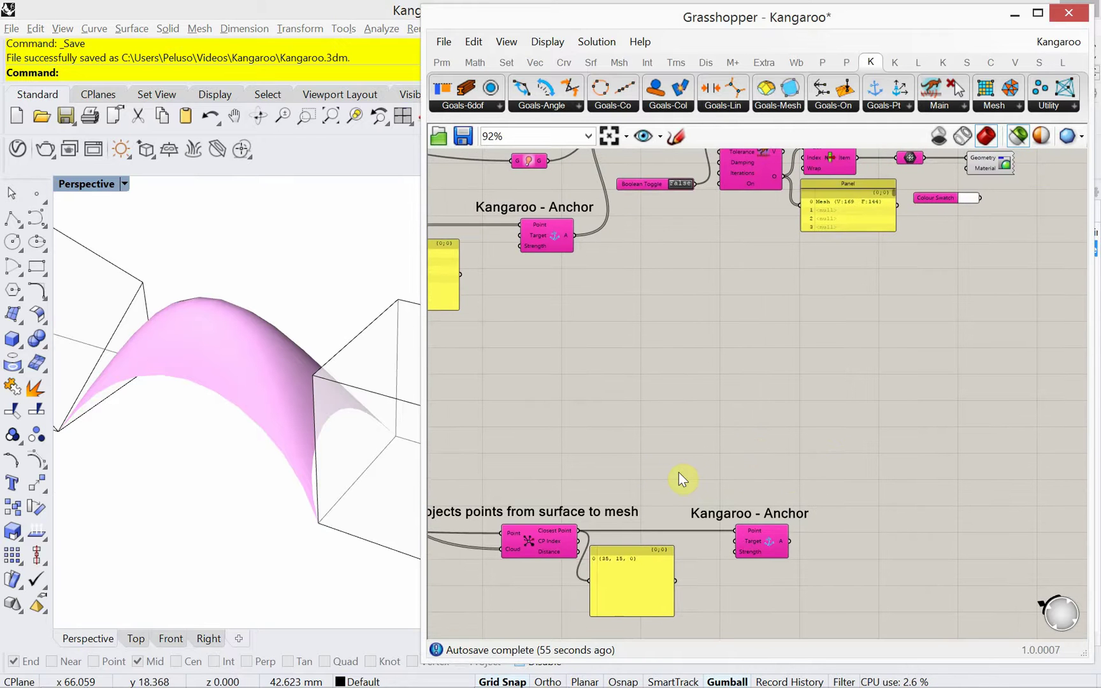
right_drag(768, 516, 789, 504)
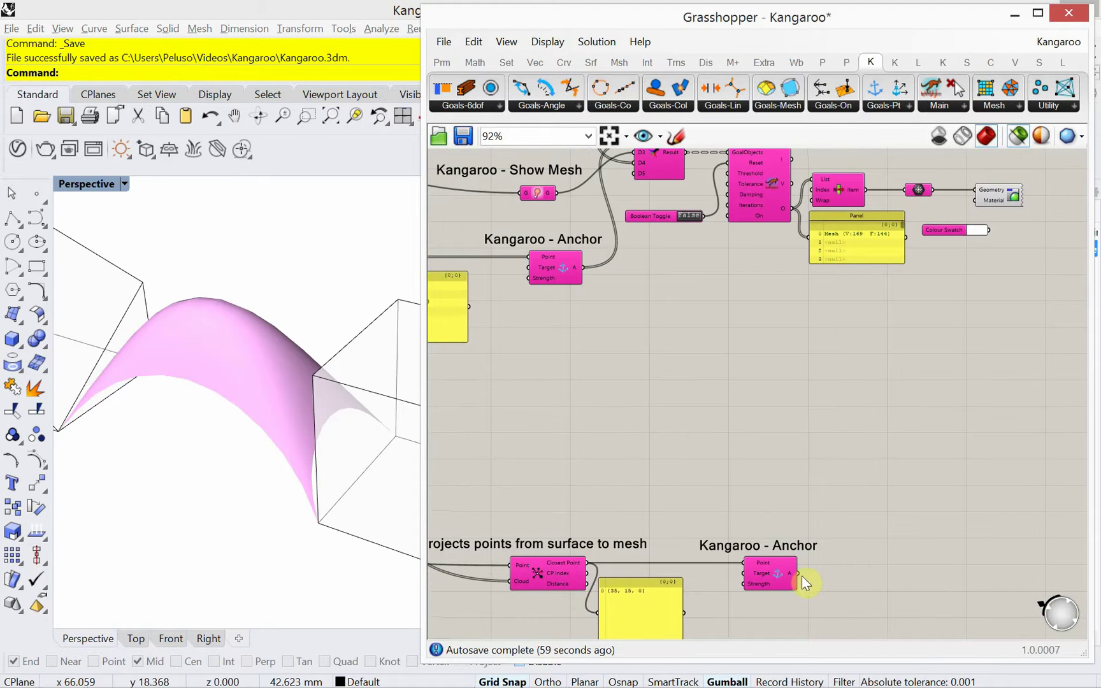
drag(798, 573, 638, 183)
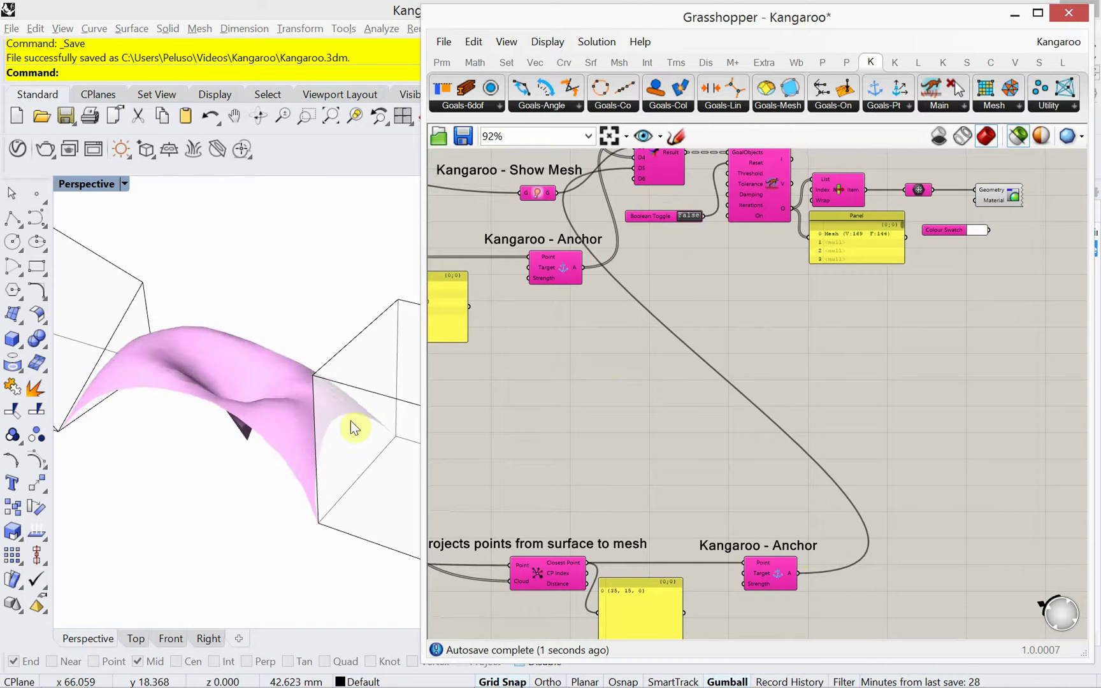
Set the copied MD Slider to about 0.49 ; 0.51 to shift the additional anchor point
right_drag(534, 461, 724, 344)
right_drag(515, 422, 669, 369)
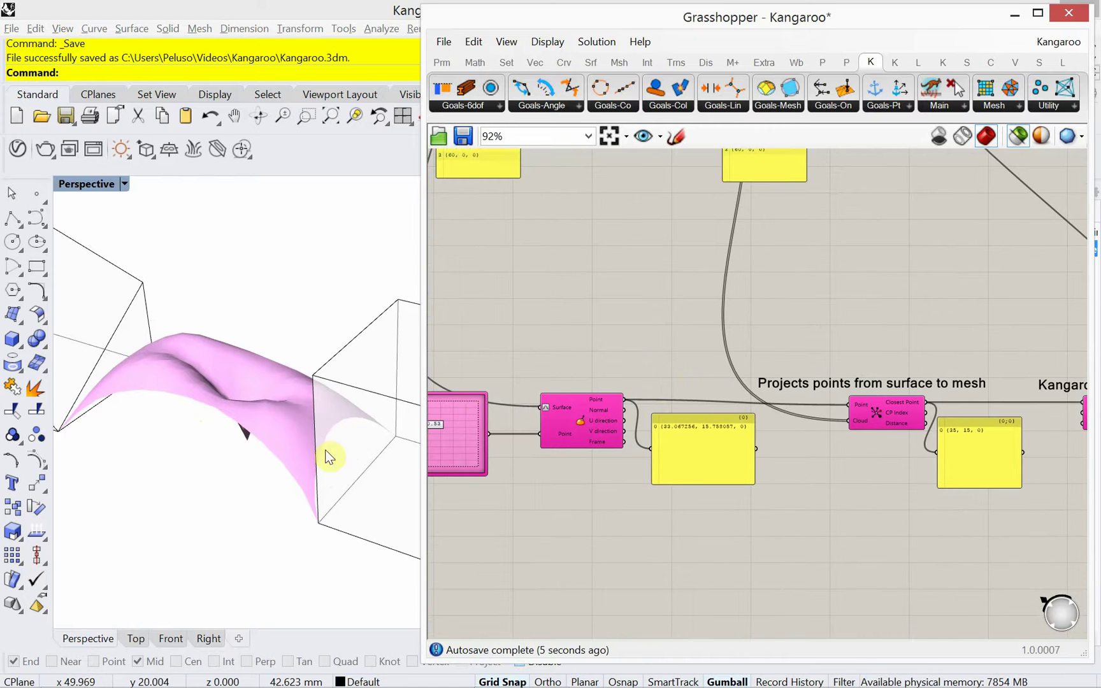
right_drag(326, 455, 322, 420)
right_drag(459, 455, 592, 464)
scroll(525, 476, up, 5)
scroll(525, 475, up, 1)
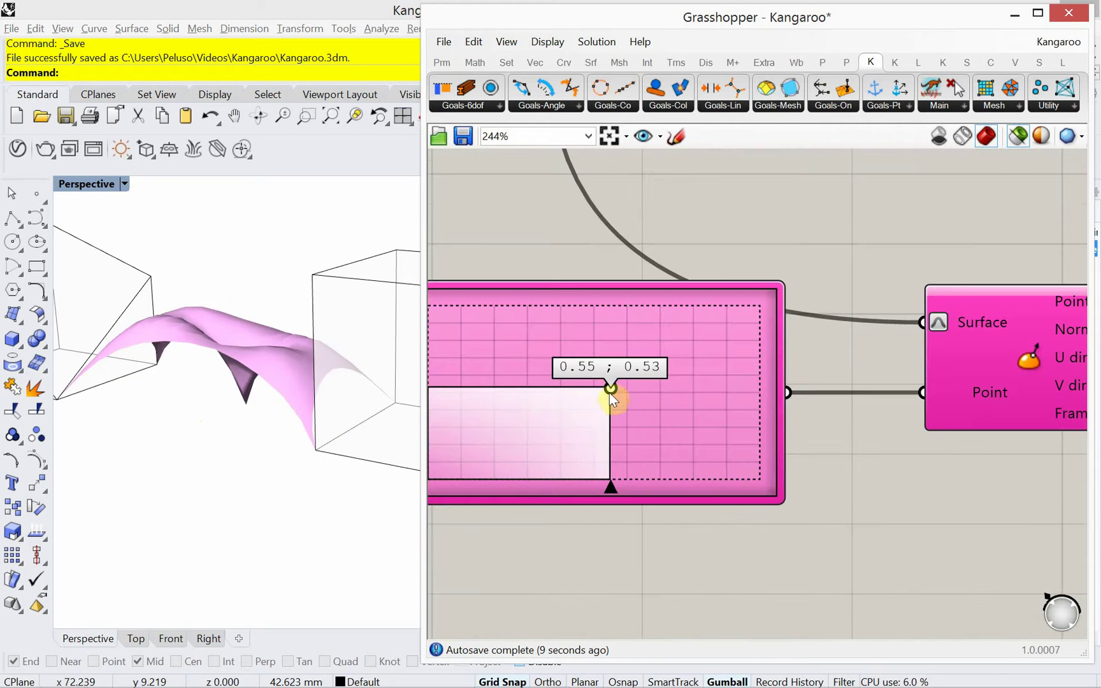
mouse_move(609, 393)
mouse_down()
mouse_move(573, 422)
mouse_move(580, 438)
mouse_move(618, 423)
mouse_move(604, 390)
mouse_move(575, 393)
mouse_move(590, 392)
mouse_up()
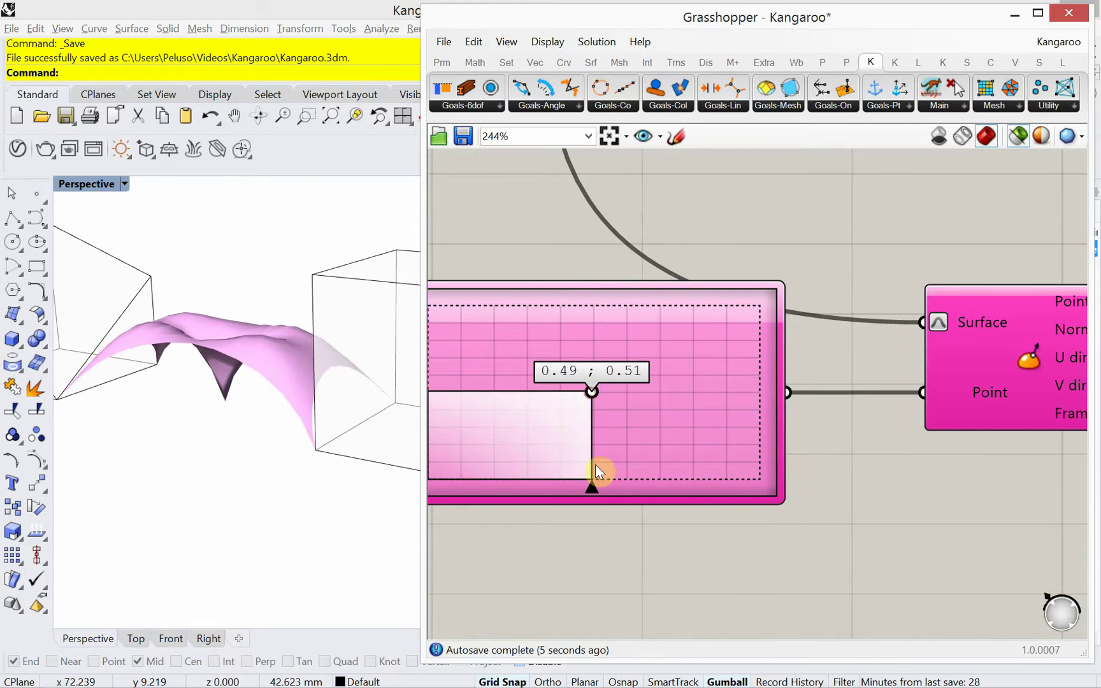
Examine where the additional anchor pulls down the mesh and the coordinates in the copied Closest Point's panel
right_drag(594, 493, 618, 485)
right_drag(206, 391, 202, 427)
scroll(593, 468, down, 5)
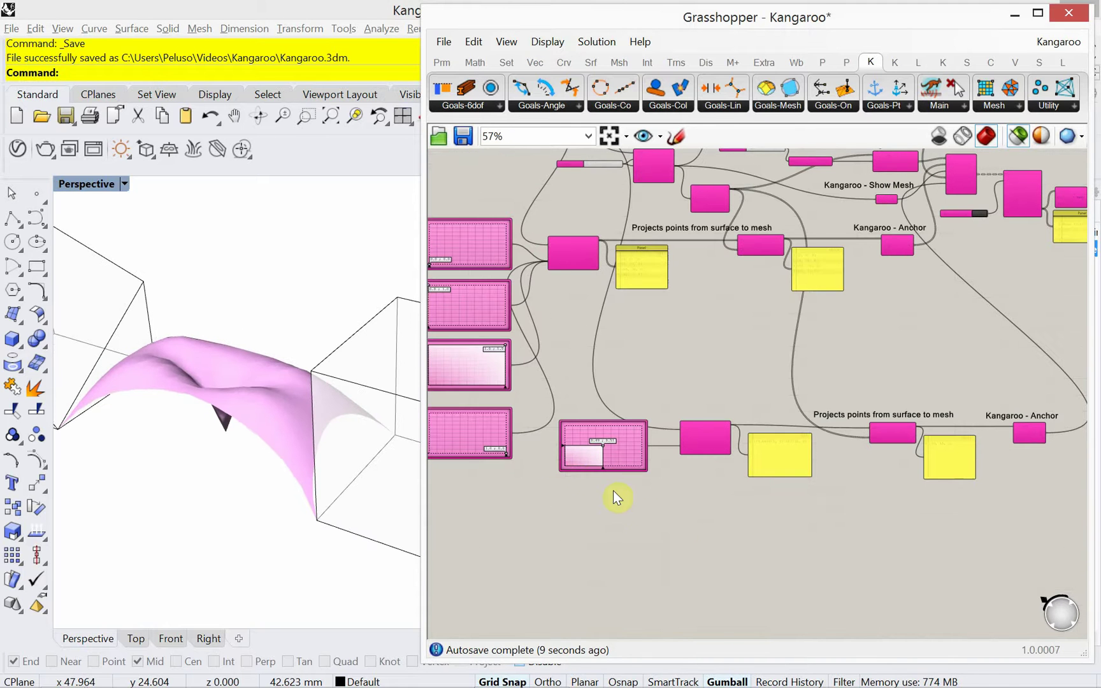
right_drag(599, 511, 646, 530)
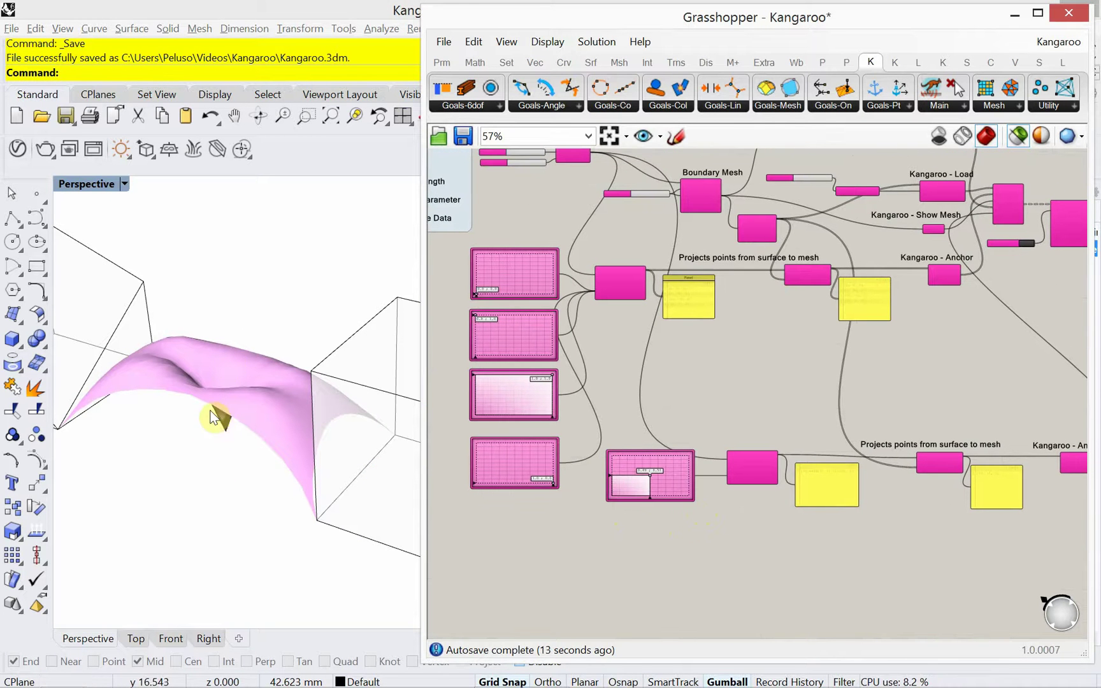
right_drag(936, 590, 868, 591)
scroll(892, 528, up, 4)
right_drag(895, 534, 550, 495)
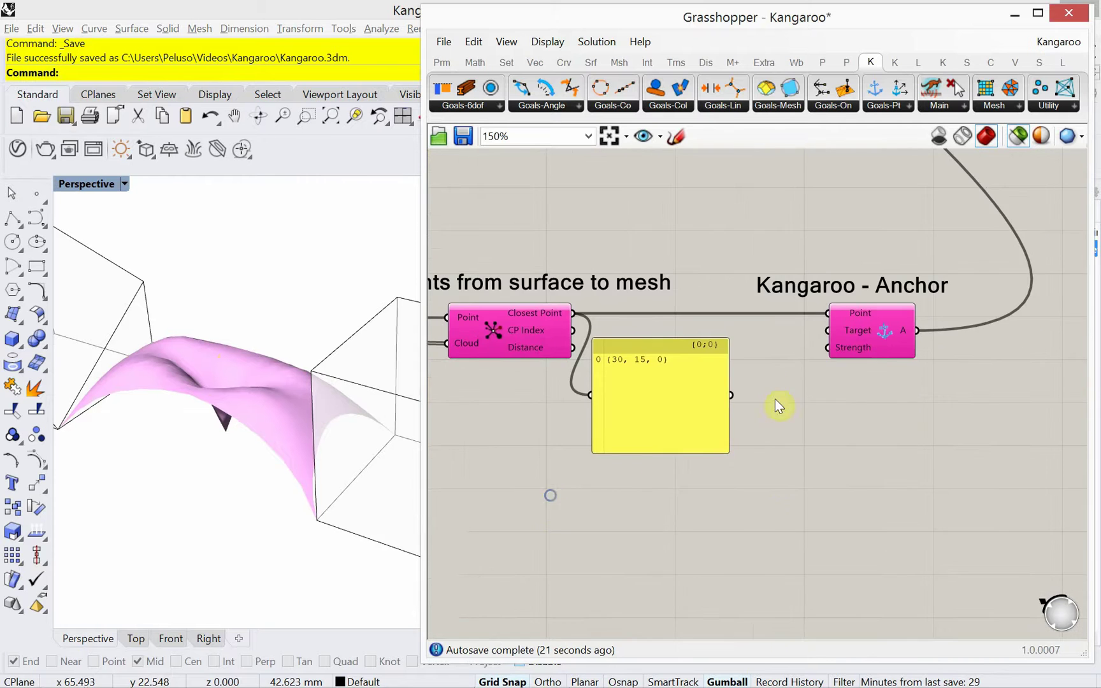
Move the copied Anchor component and its "Kangaroo - Anchor" label farther away from the copied Closest Point's panel
right_drag(777, 405, 695, 442)
scroll(814, 364, up, 2)
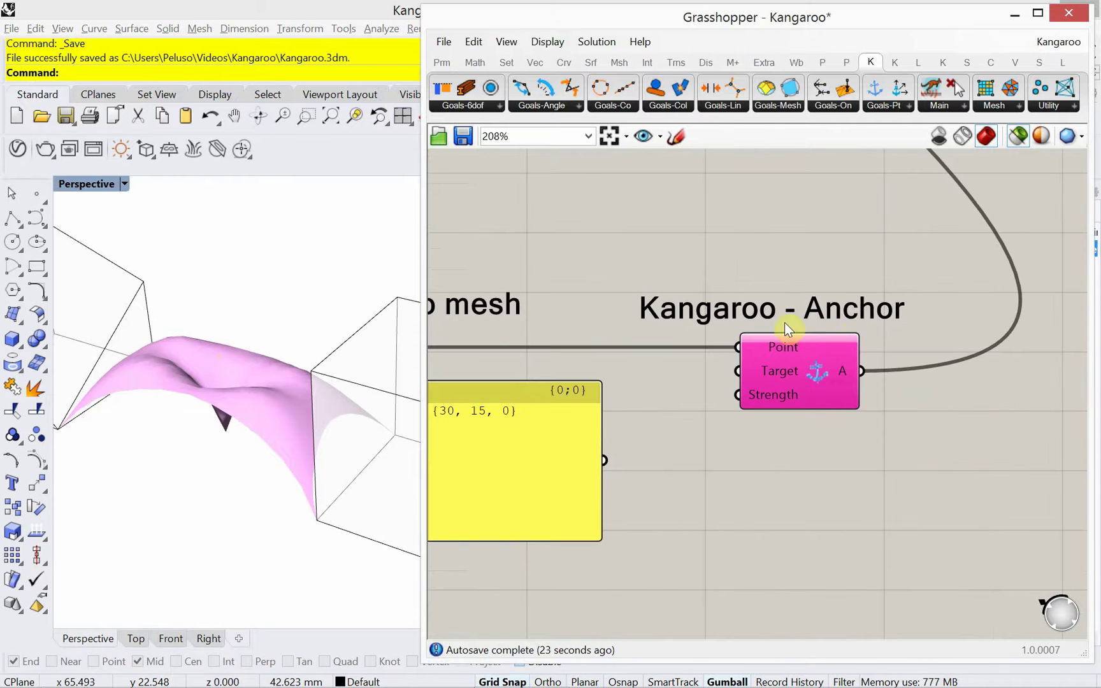
drag(784, 390, 961, 398)
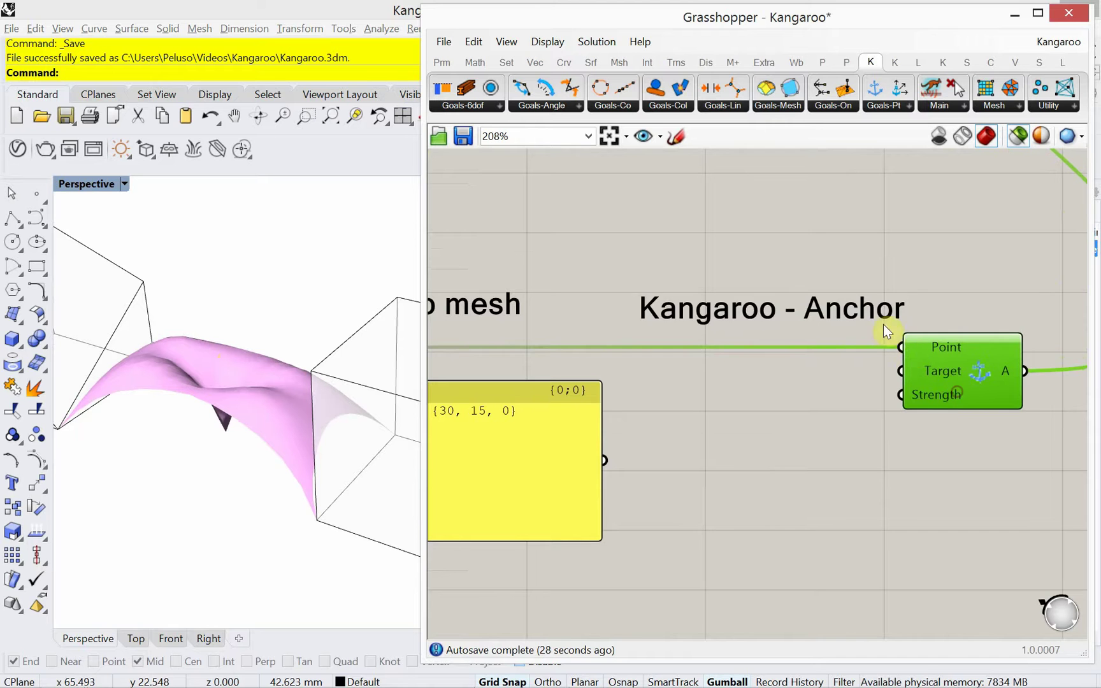
drag(877, 312, 1005, 315)
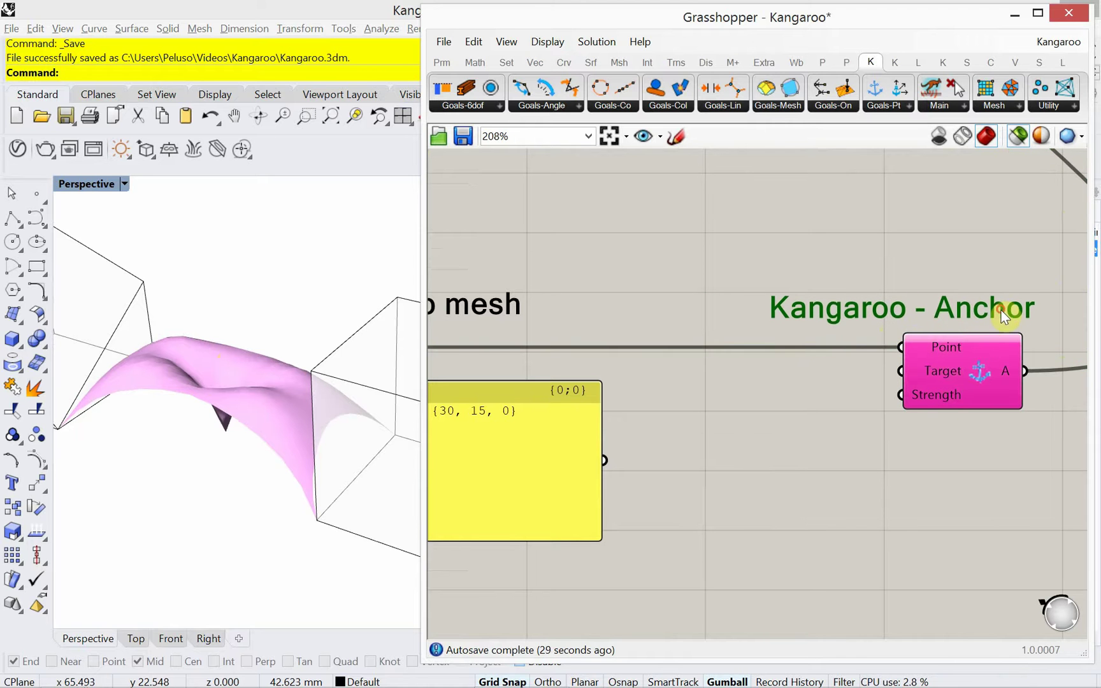
Add a number slider ranging from -2 to 2 and wire it into the copied Anchor's Strength input
mouse_move(934, 398)
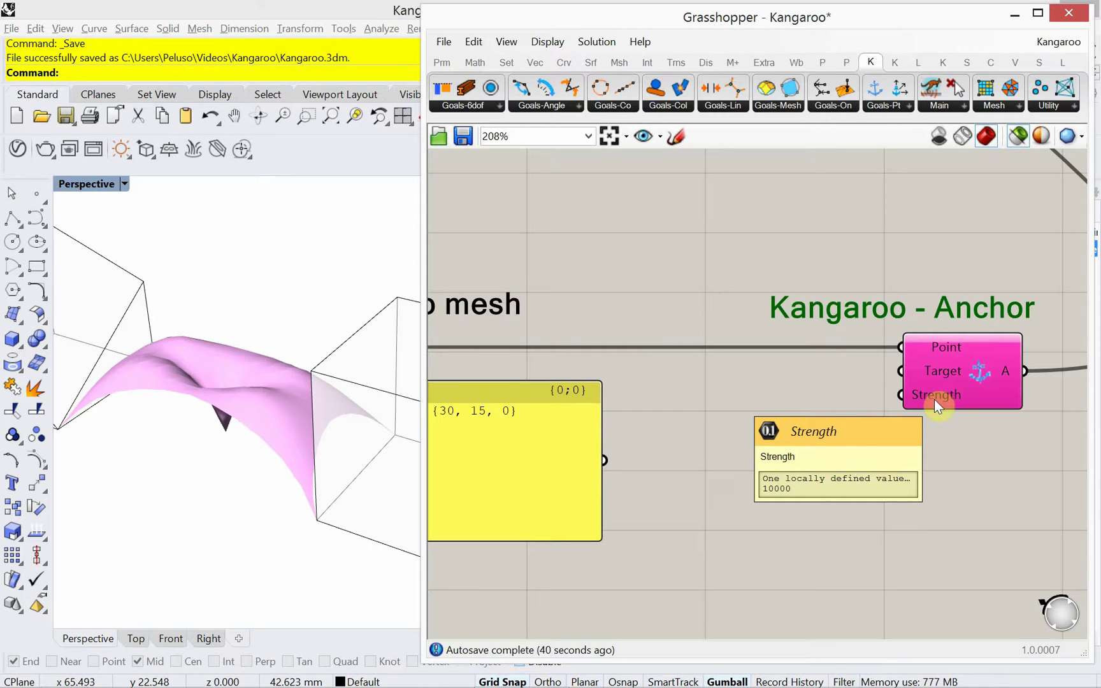
double_click(828, 476)
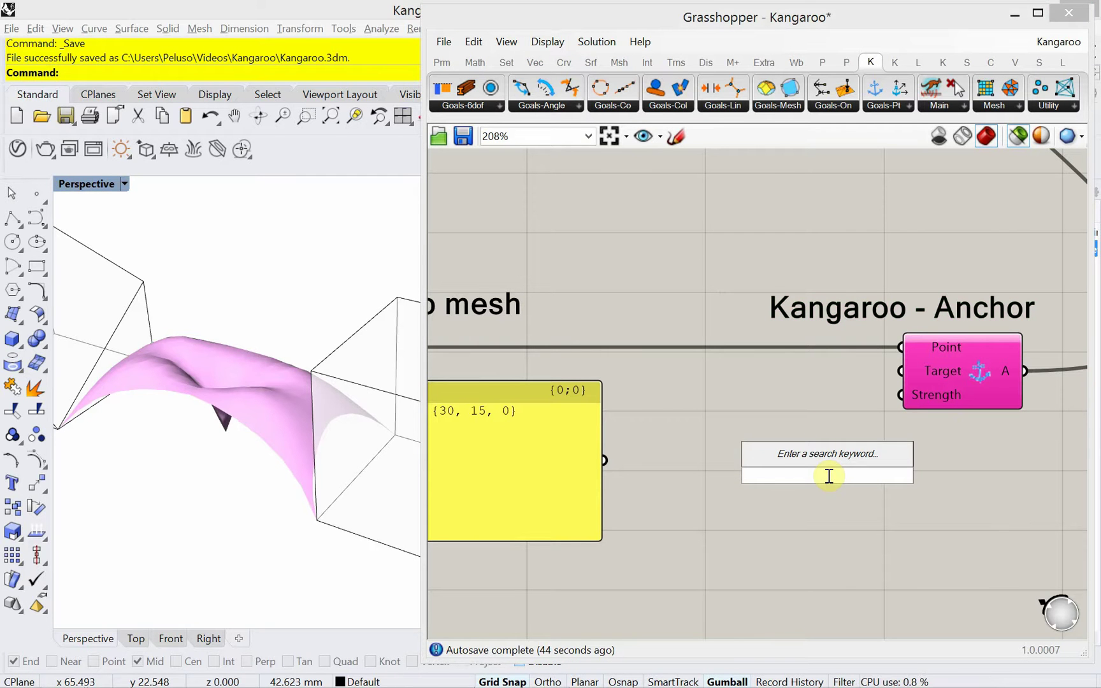
text(-2)
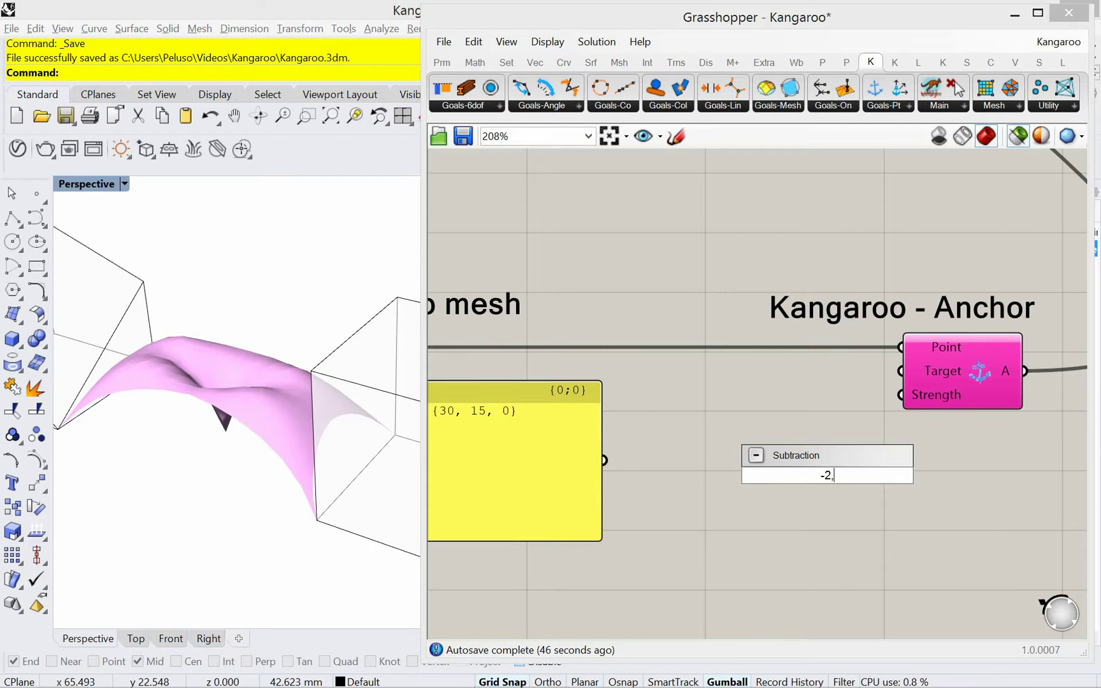
text(<)
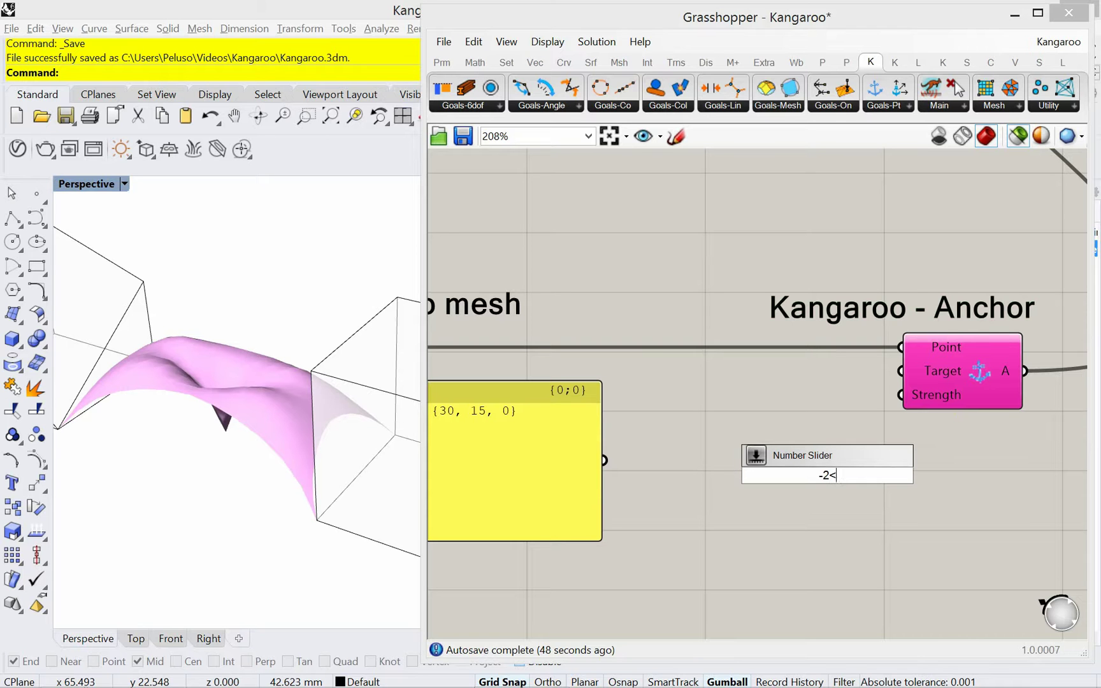
text(2)
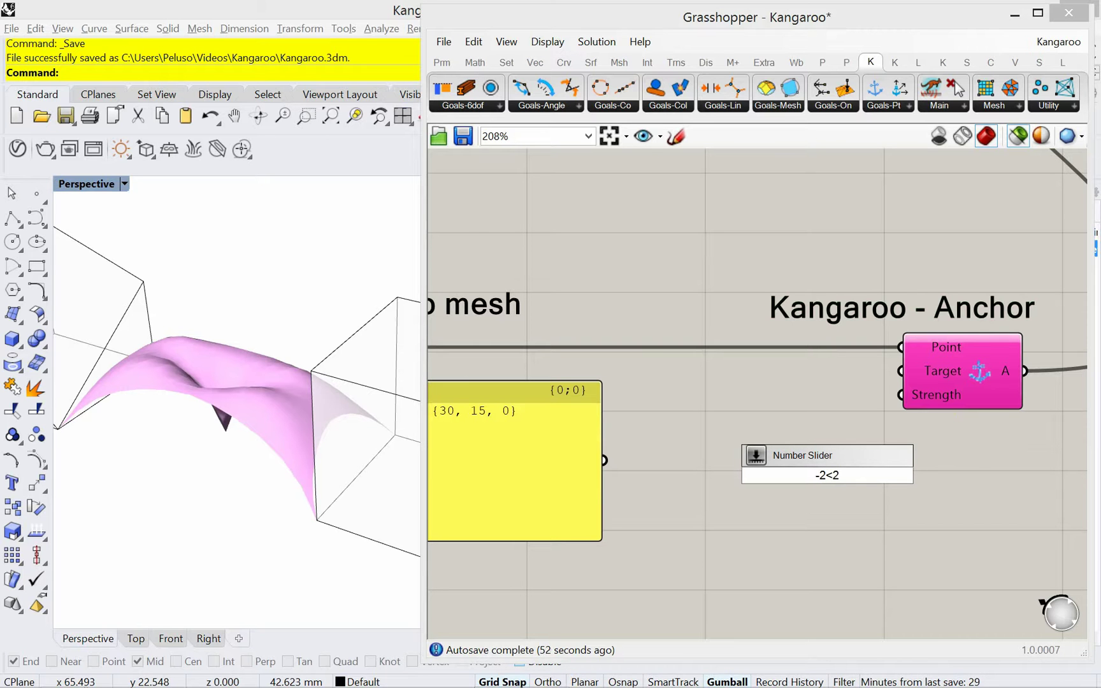
key(Return)
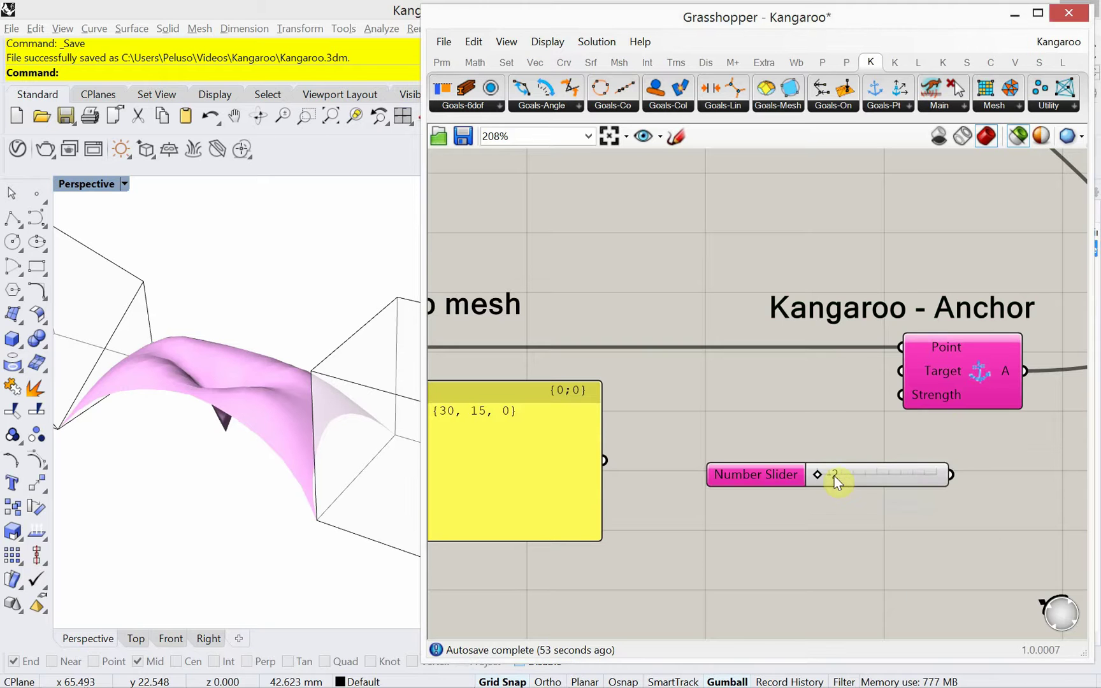
click(839, 460)
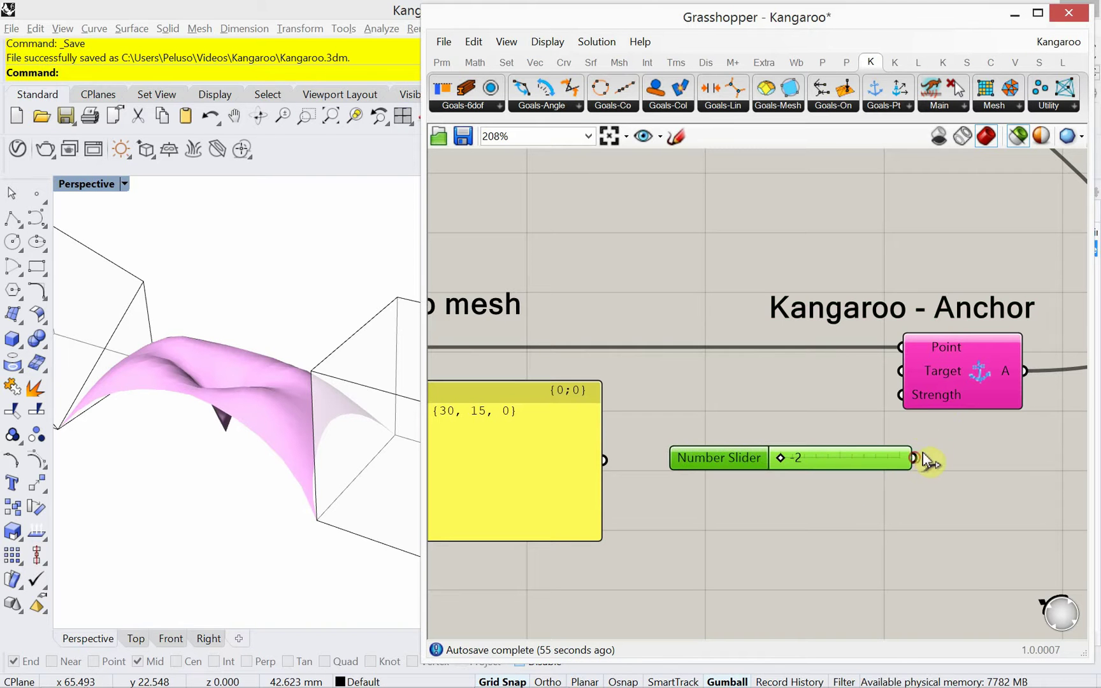
drag(885, 399, 890, 396)
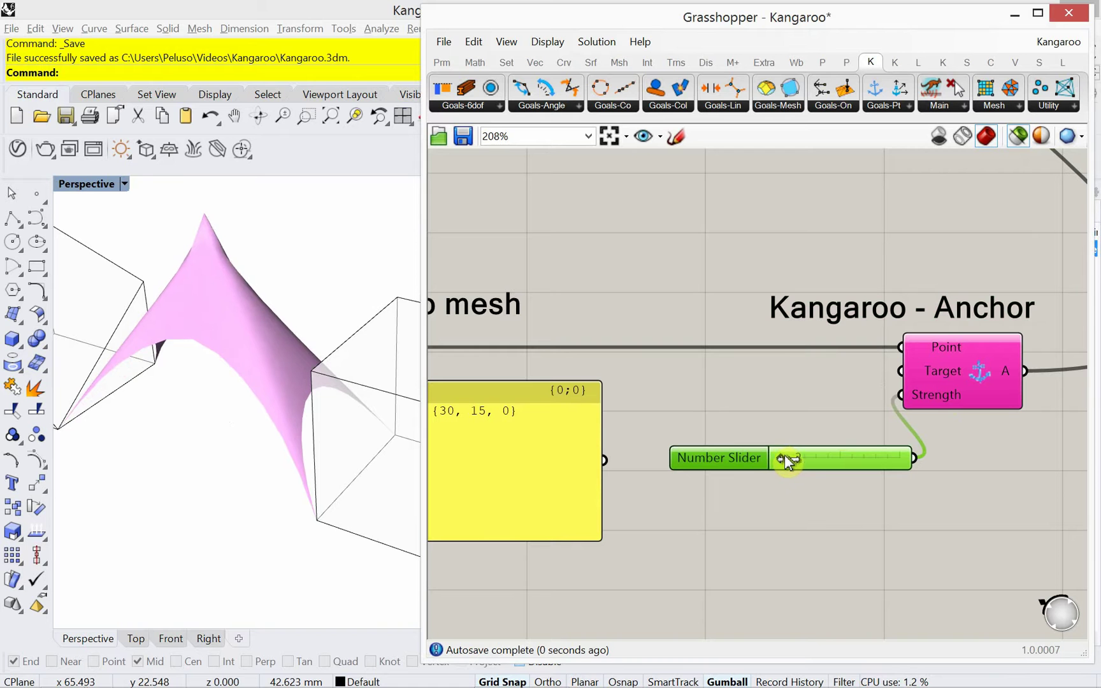
Set the Strength slider to 2 and switch its rounding to real numbers with three digits
drag(795, 462, 934, 490)
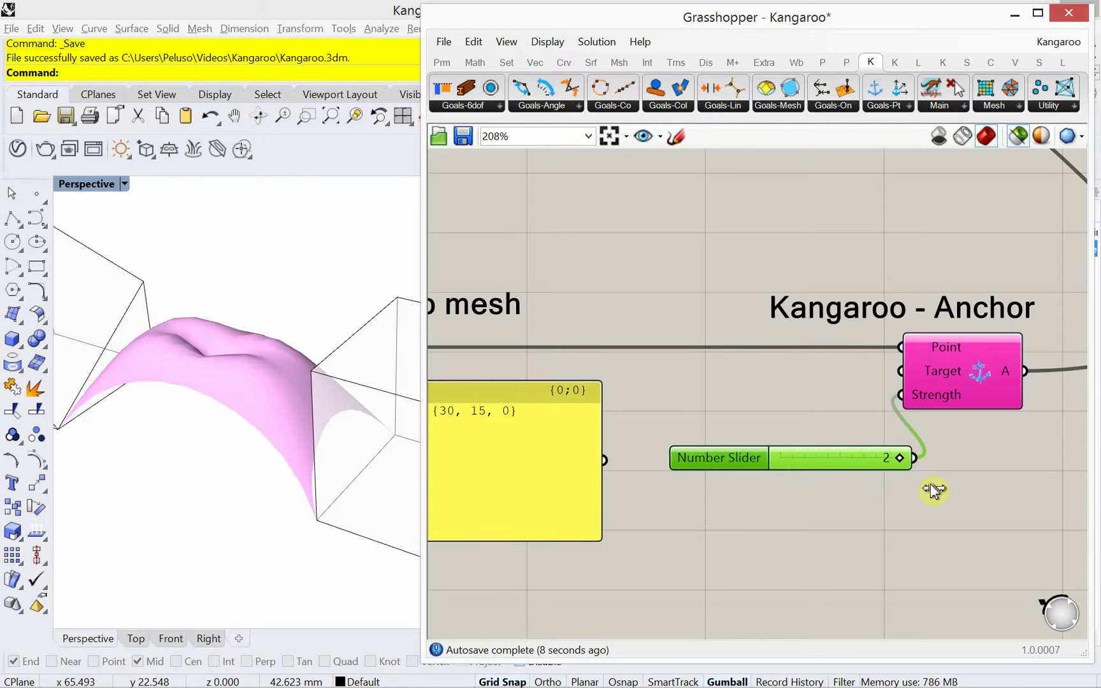
double_click(743, 459)
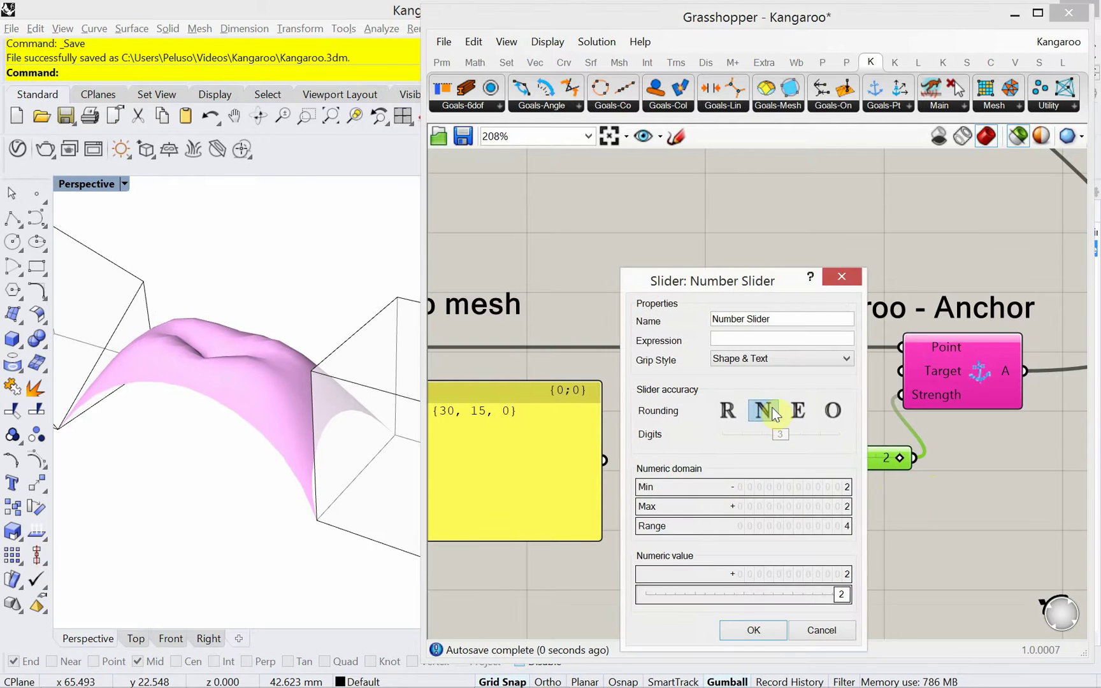
click(726, 411)
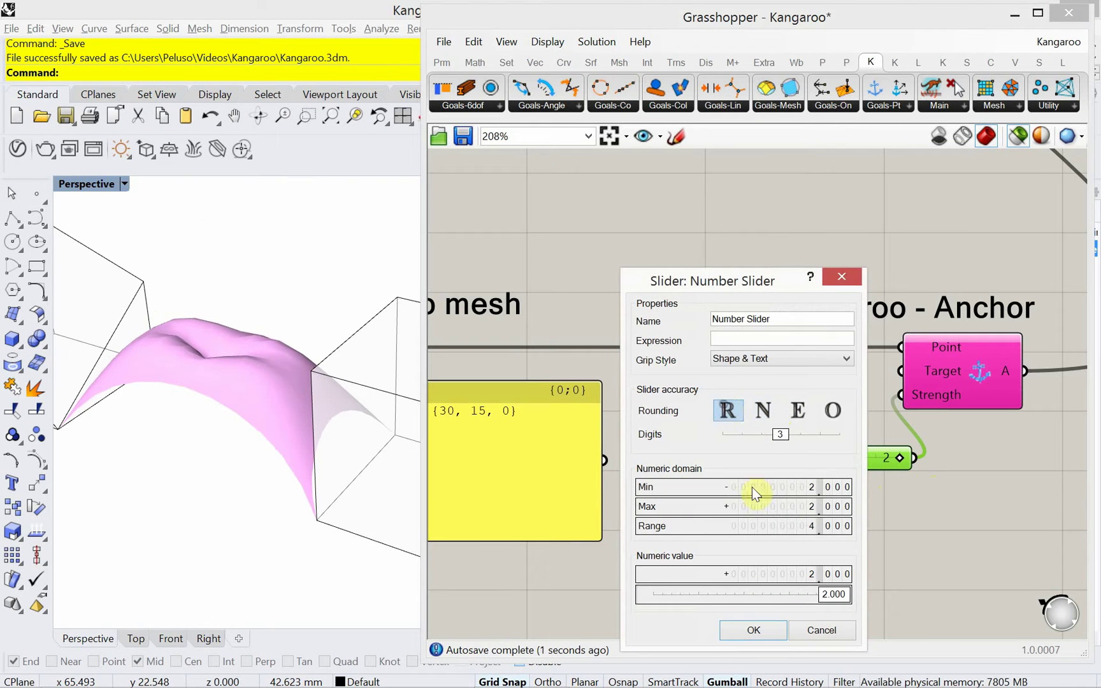
click(754, 630)
drag(896, 460, 935, 468)
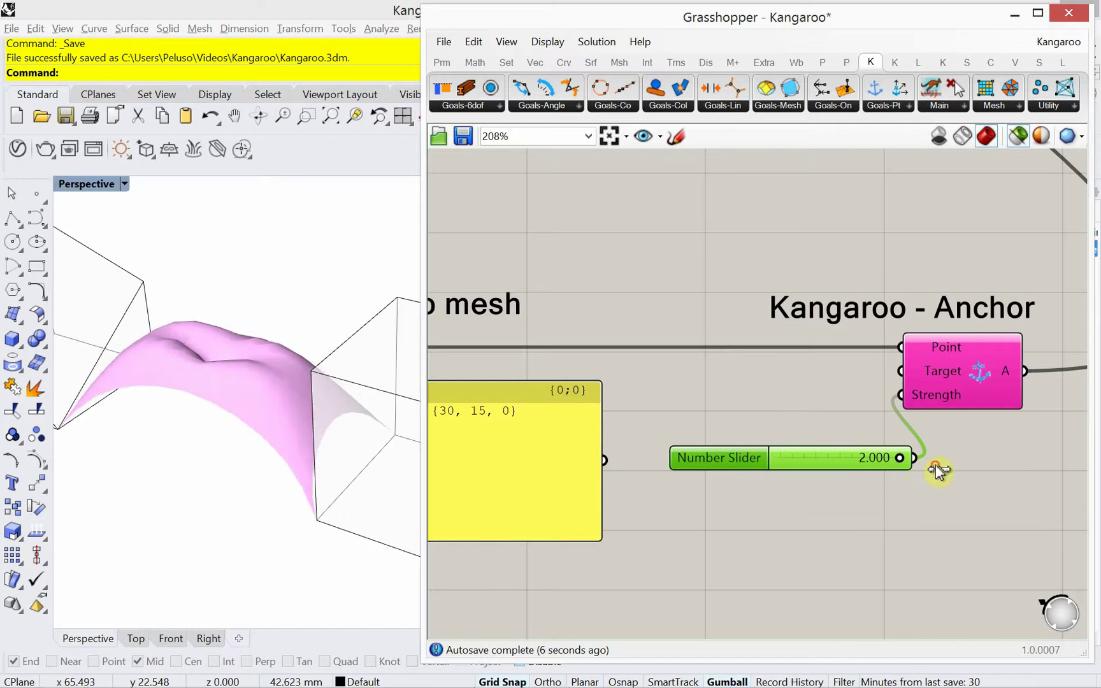
Try to set the Strength slider's maximum to 10
right_drag(181, 432, 190, 370)
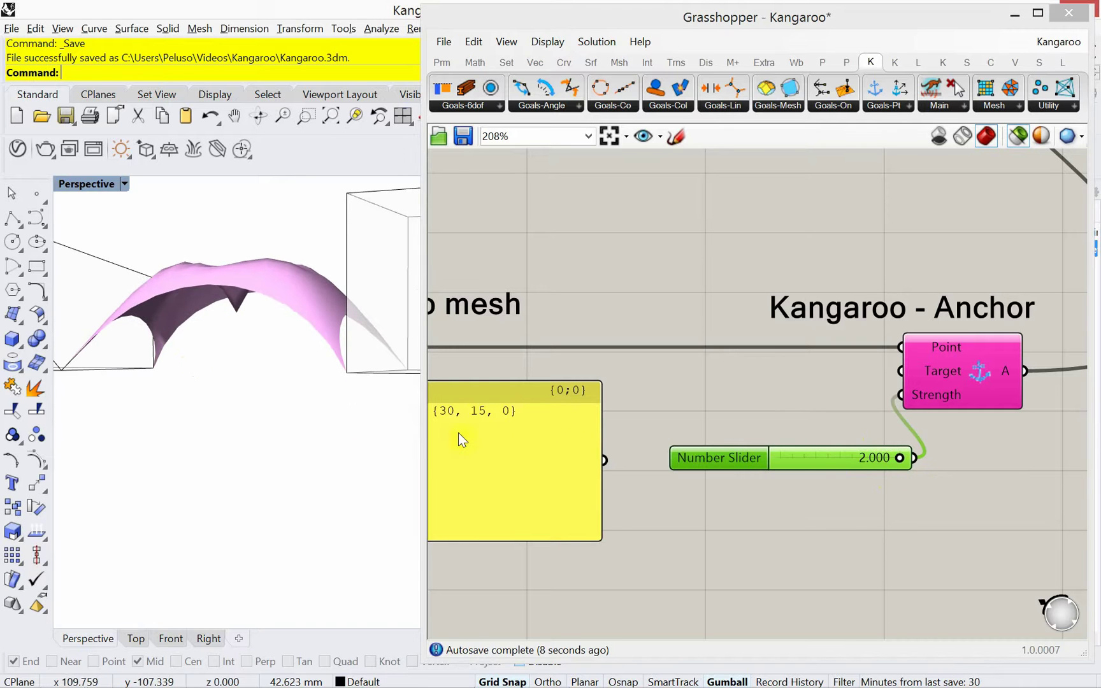
right_click(719, 457)
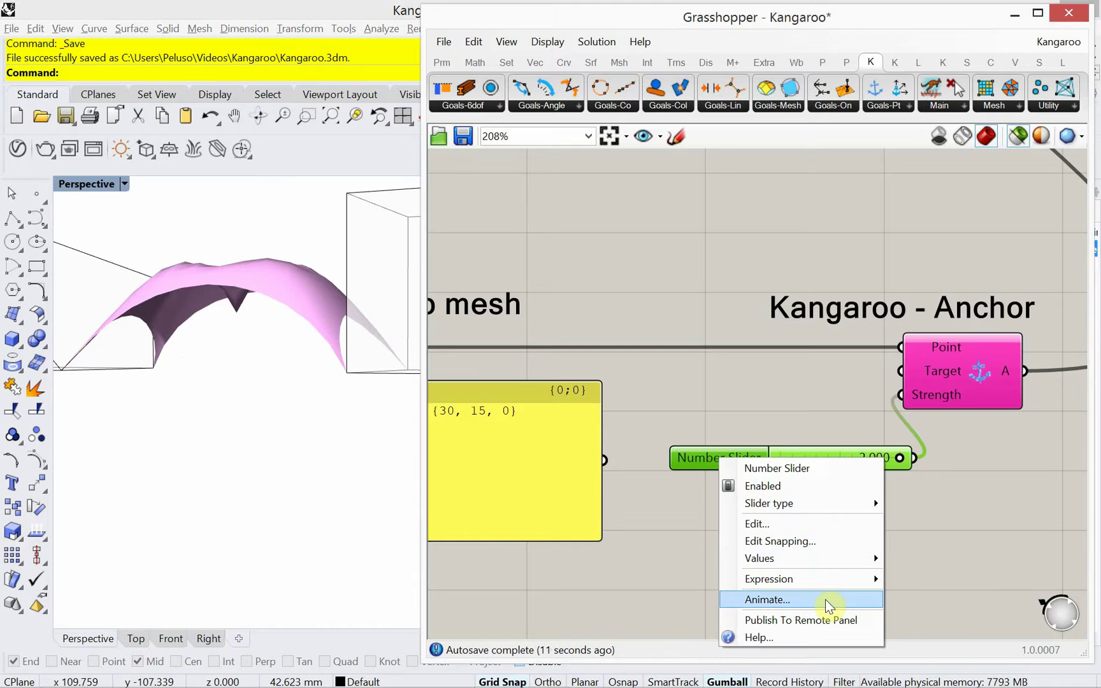
mouse_move(832, 565)
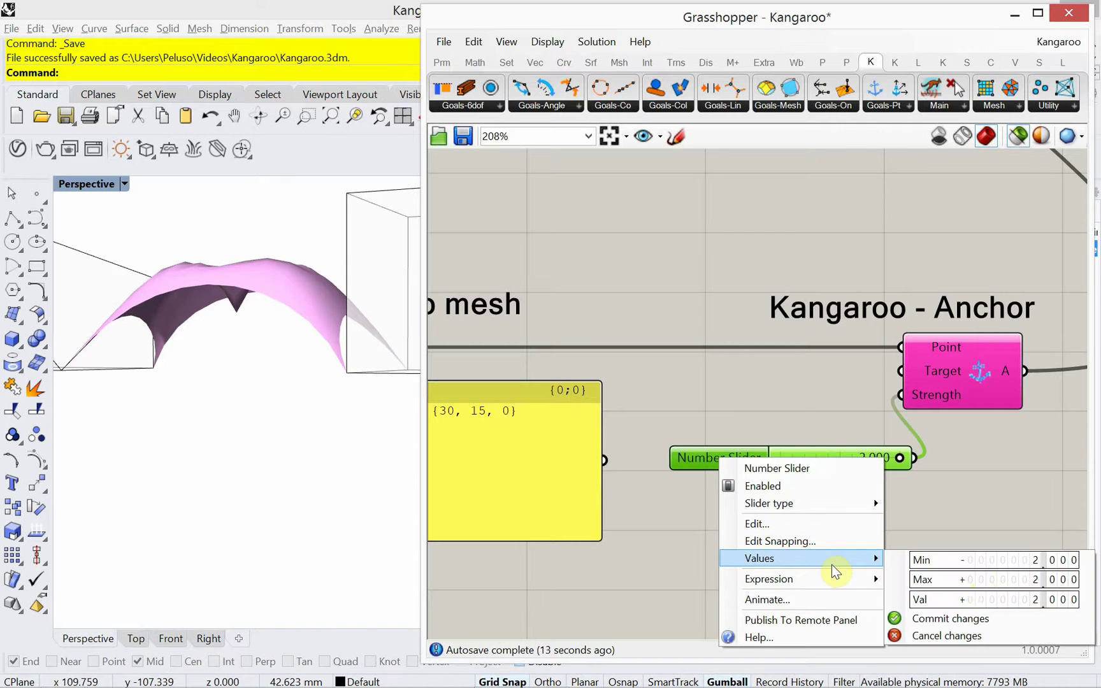
double_click(977, 582)
text(15, )
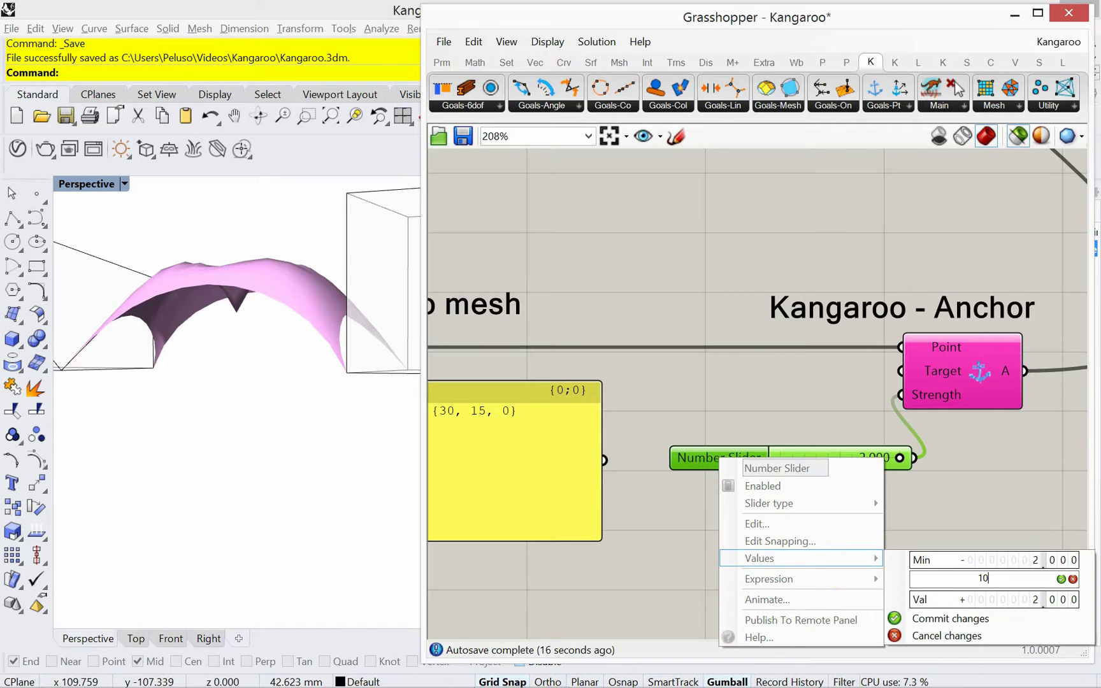
text(0)
click(956, 619)
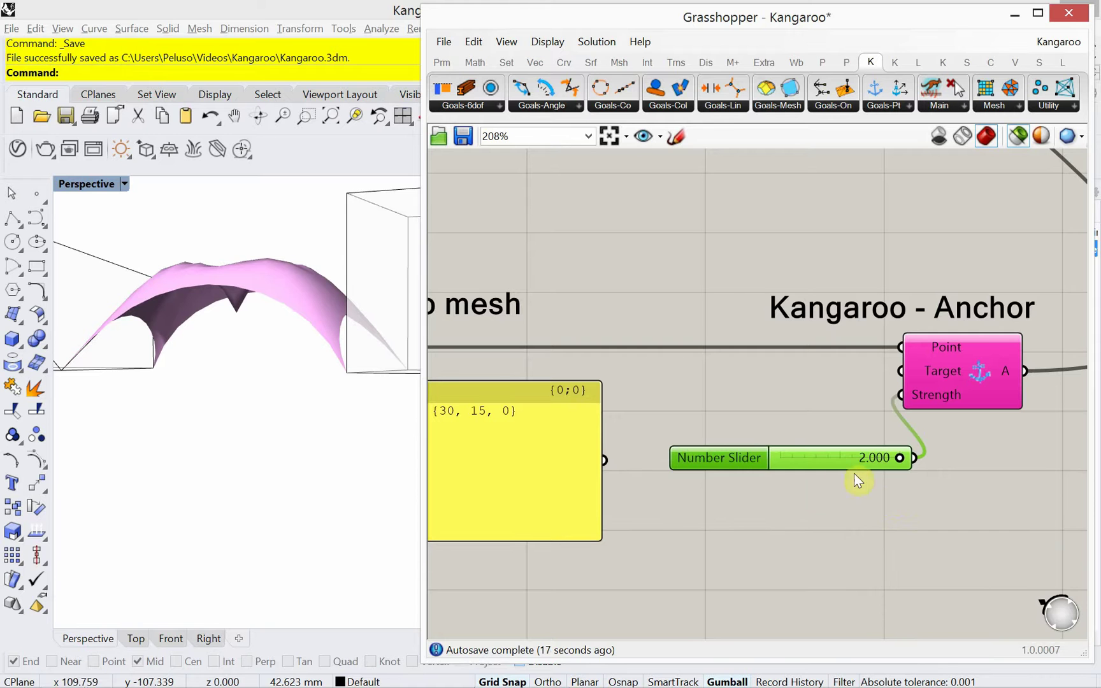
Set the Strength slider's maximum to 10 and commit the change
right_click(838, 462)
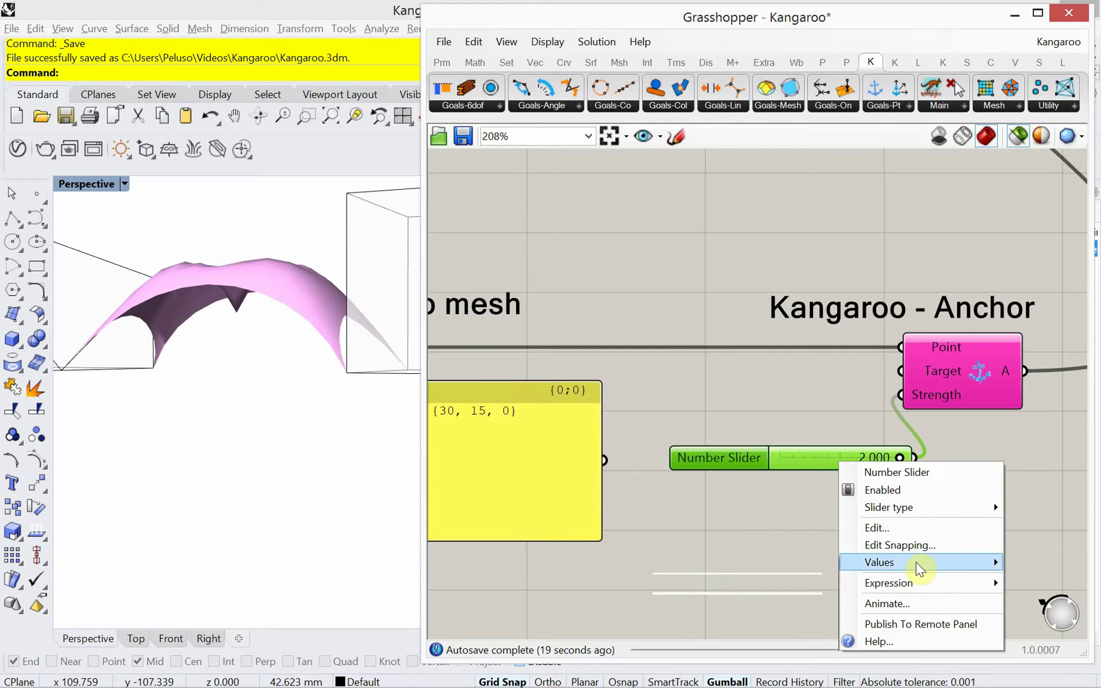
mouse_move(915, 562)
click(782, 585)
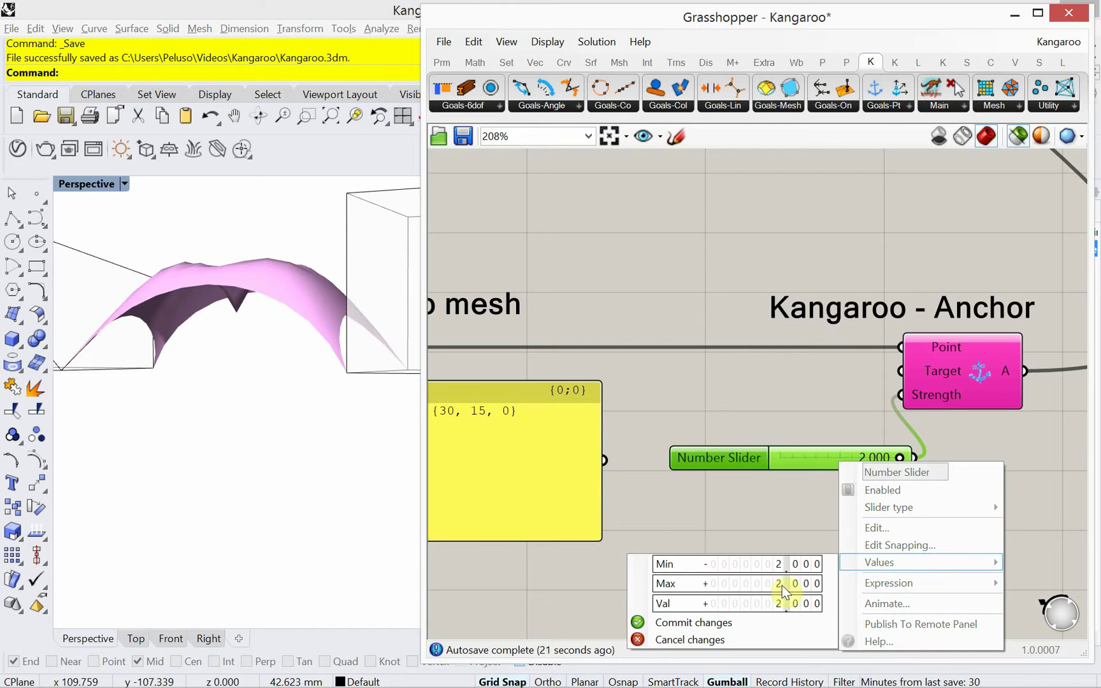
double_click(782, 585)
text(10)
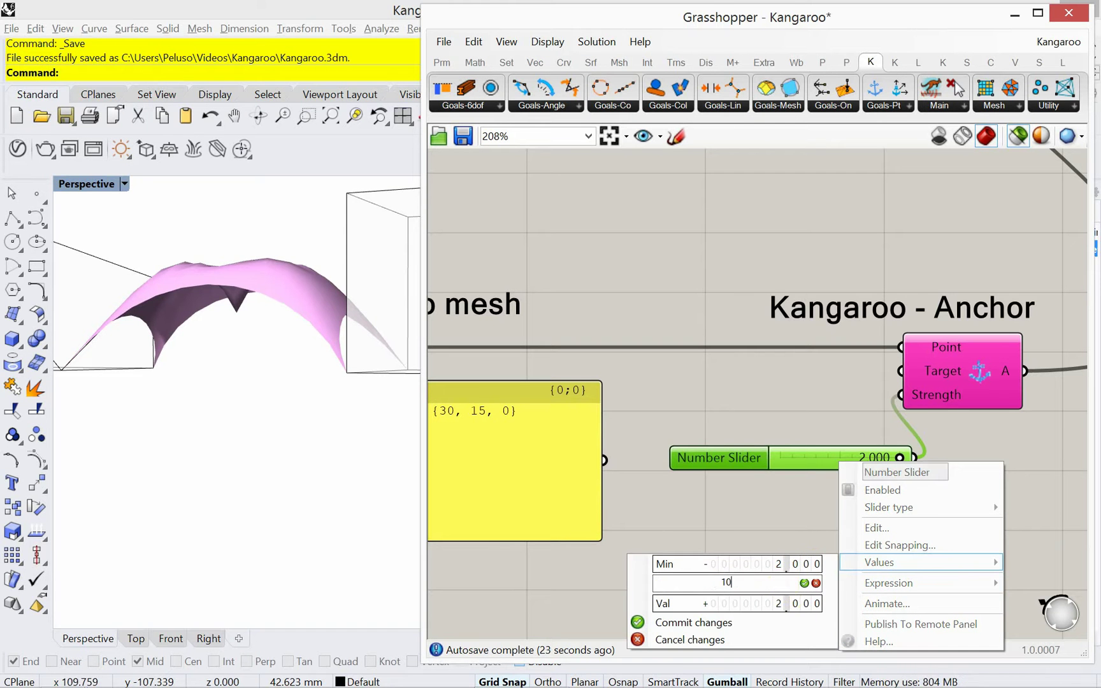
click(804, 583)
click(666, 627)
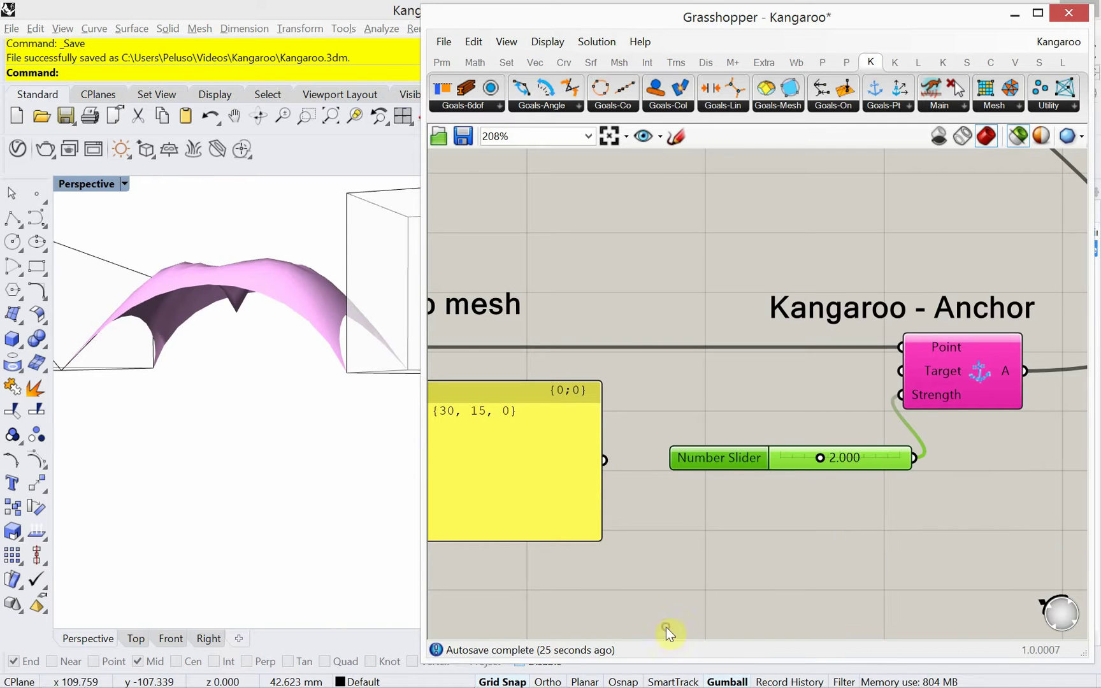
Raise the copied Anchor's Strength slider to about 4.196 and view the mesh from another angle
drag(820, 460, 854, 486)
drag(829, 481, 840, 480)
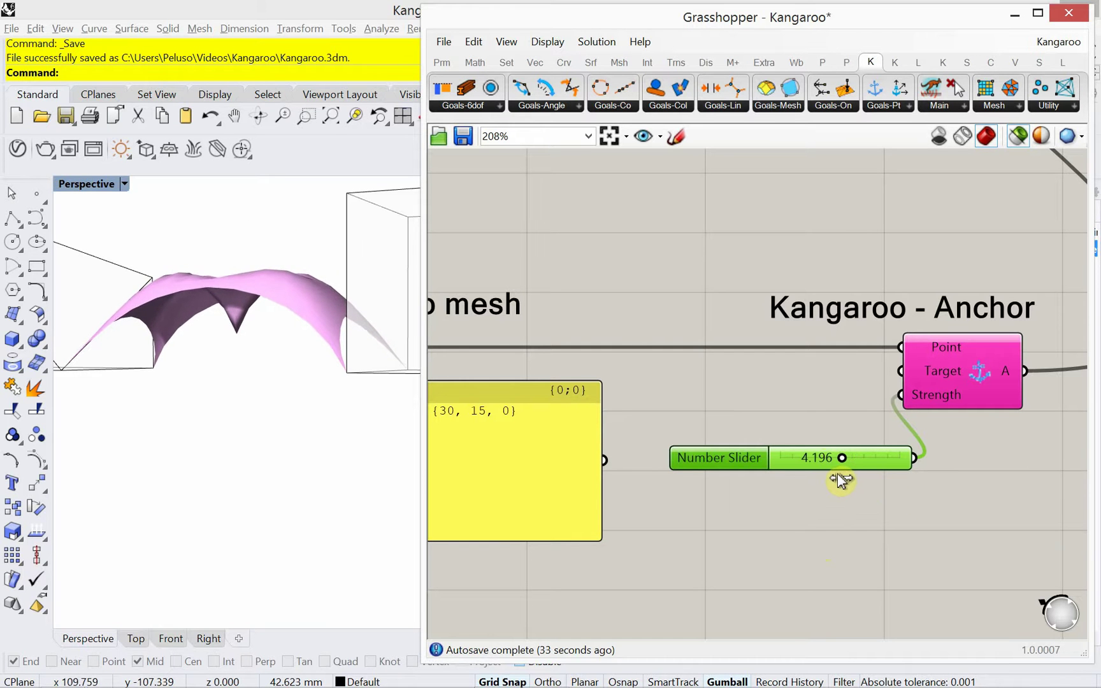
right_drag(287, 393, 206, 401)
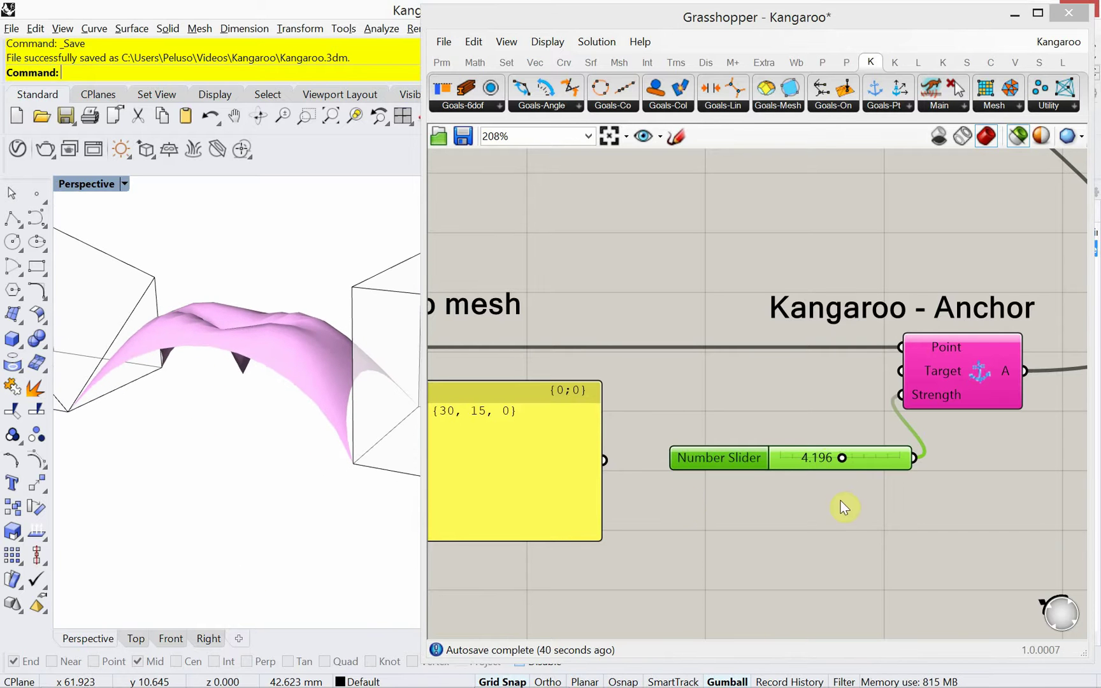
Shift the number slider slightly away from the copied Anchor and disconnect it from the Strength input
drag(870, 460, 850, 459)
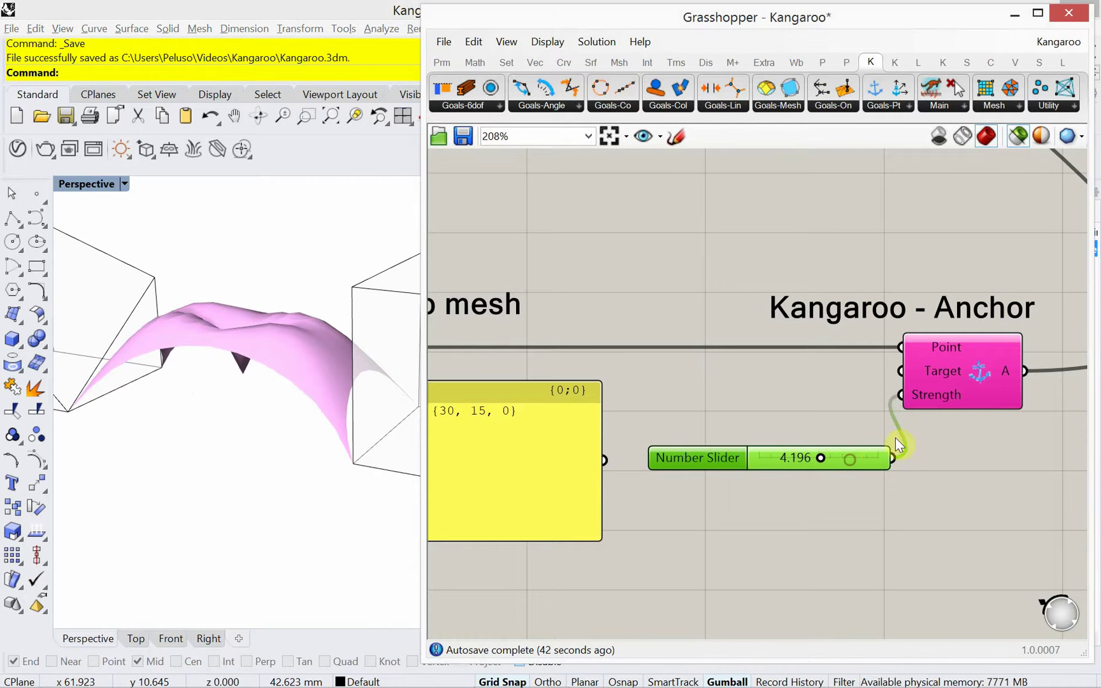
drag(901, 396, 898, 463)
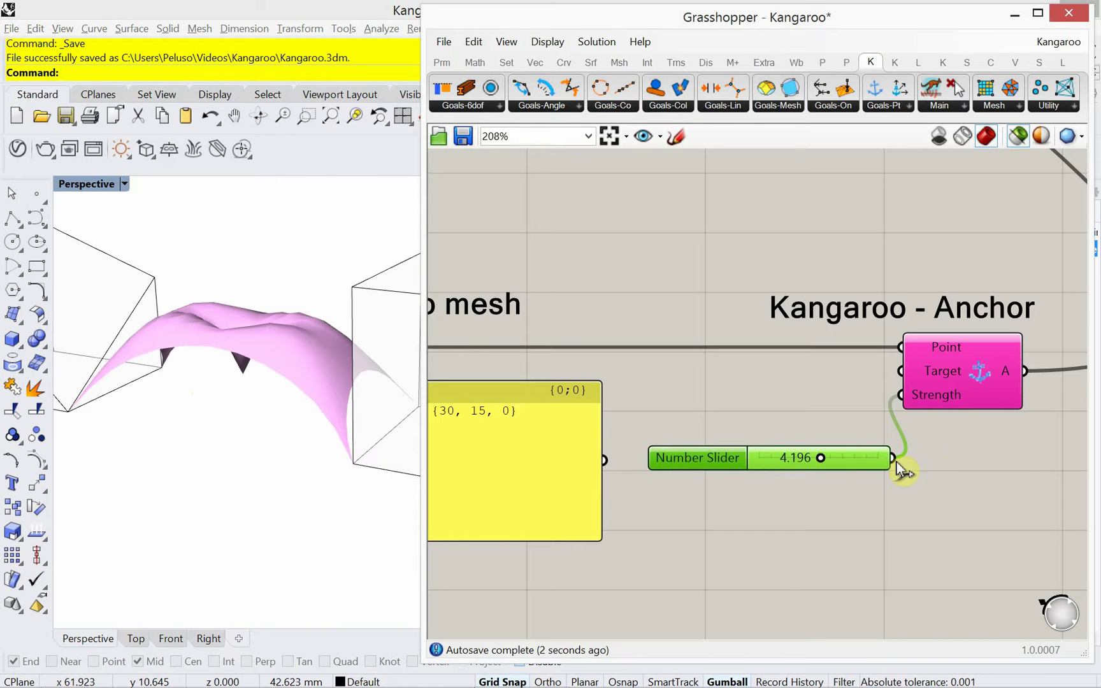
drag(900, 396, 910, 467)
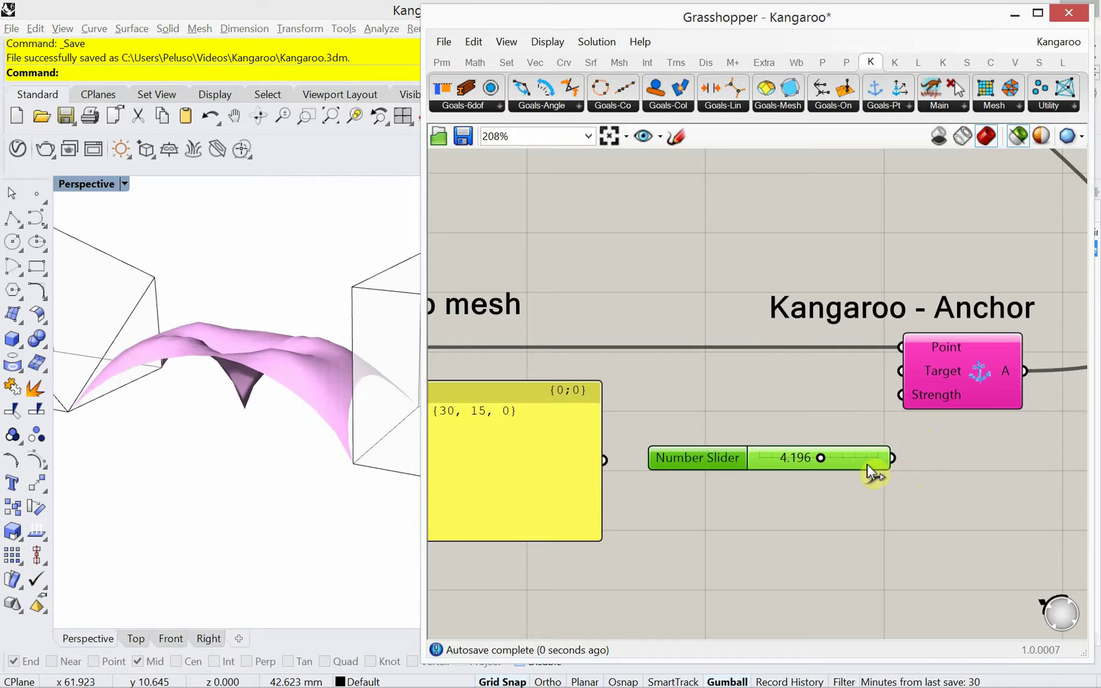
Review the Extract Parameter and Internalise Data entries in the topic list beside the definition, and return to the copied Anchor
right_drag(658, 324, 662, 332)
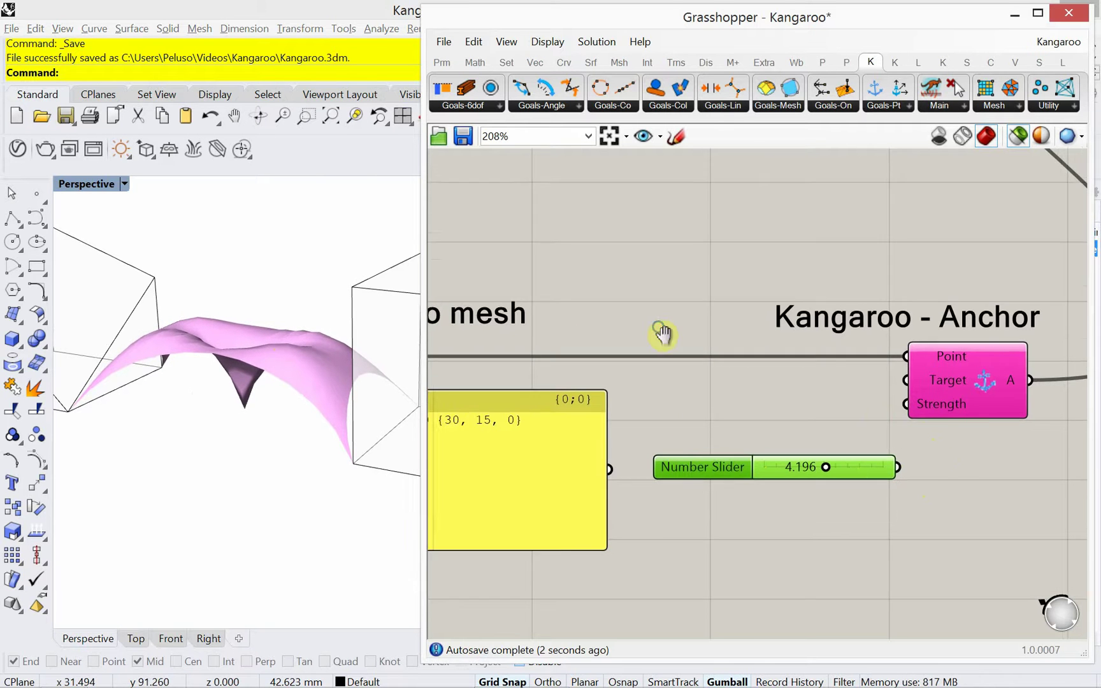
scroll(712, 356, down, 6)
right_drag(562, 342, 780, 427)
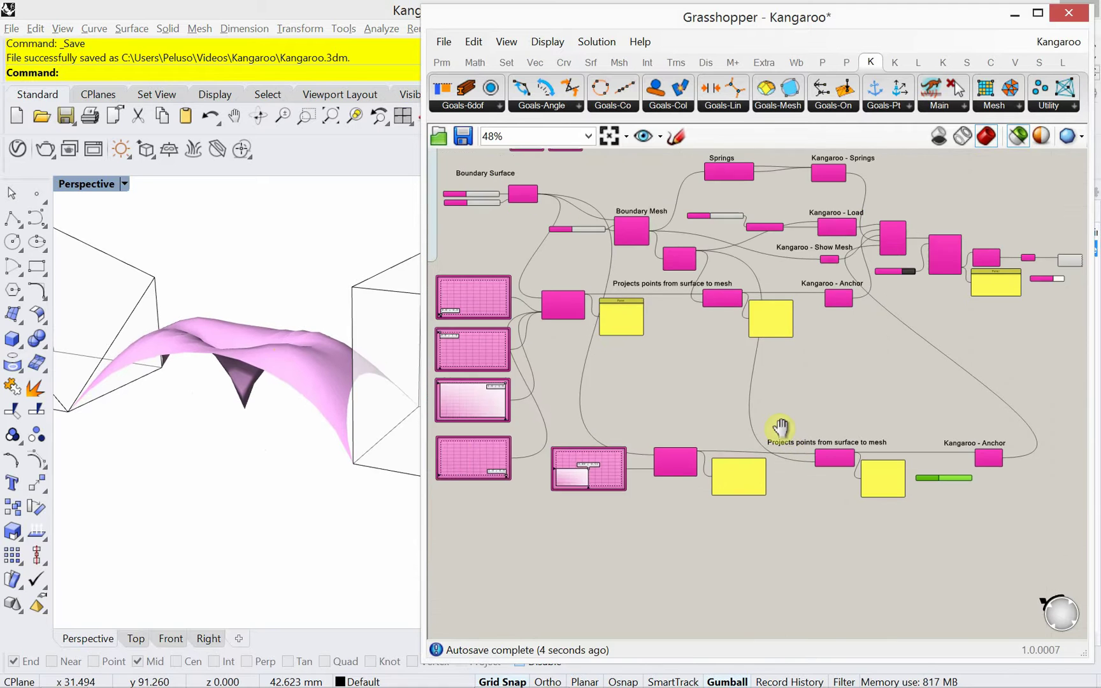
right_drag(575, 363, 698, 401)
scroll(510, 295, up, 4)
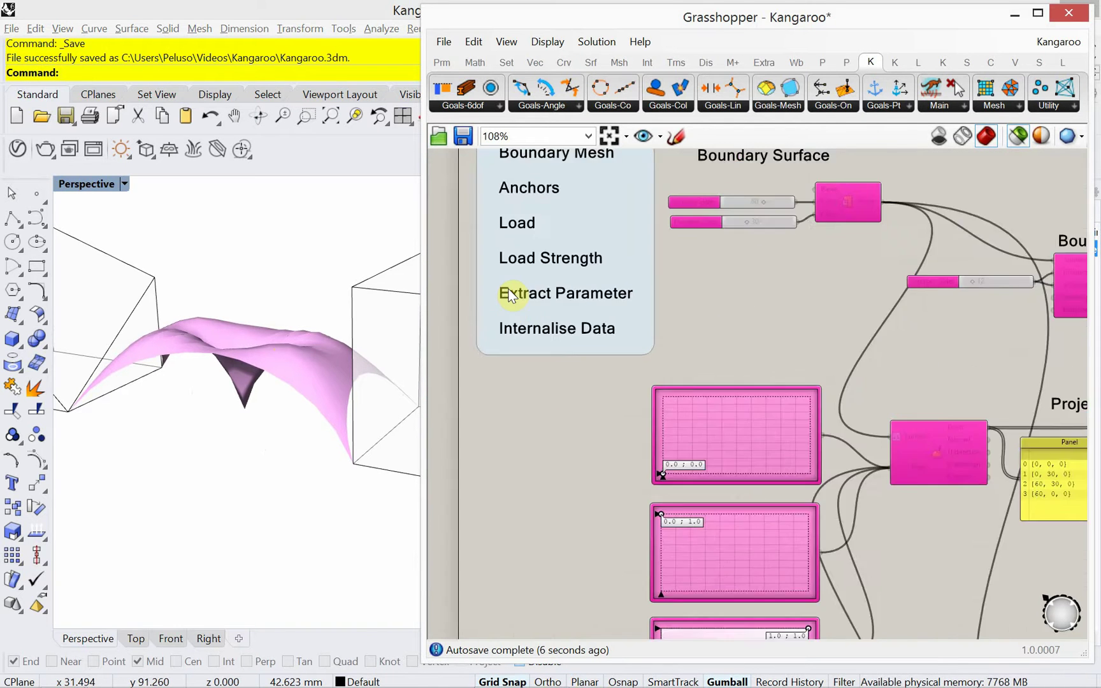
scroll(509, 295, up, 2)
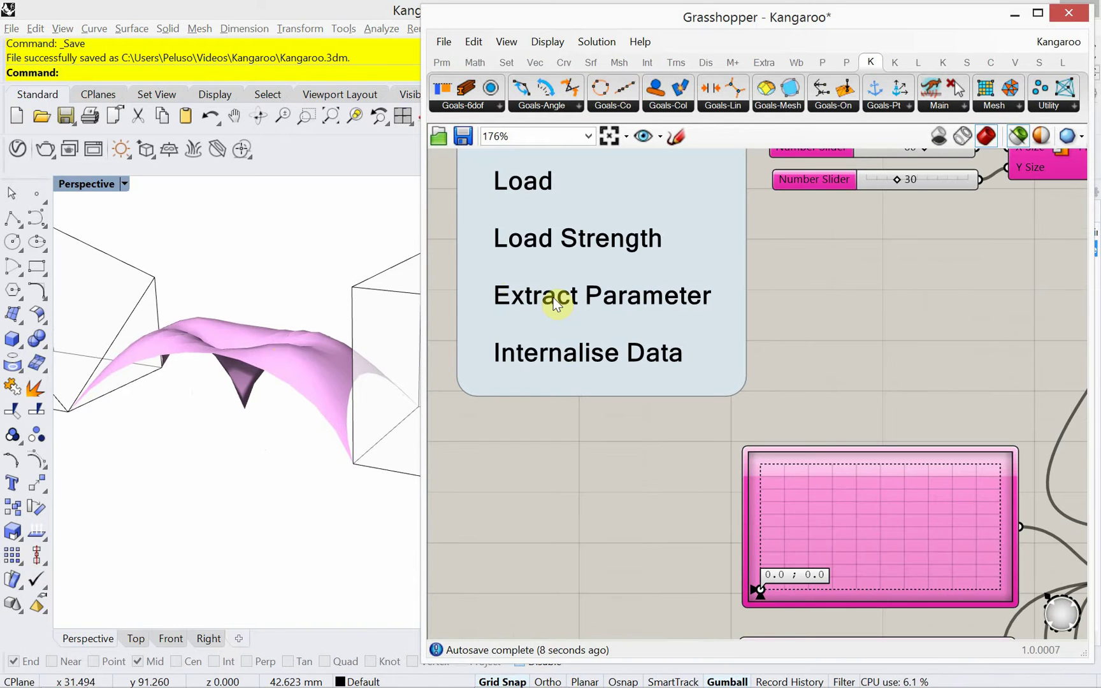
right_drag(691, 486, 659, 433)
scroll(632, 423, down, 3)
scroll(632, 423, down, 4)
right_drag(808, 493, 716, 458)
scroll(872, 485, up, 5)
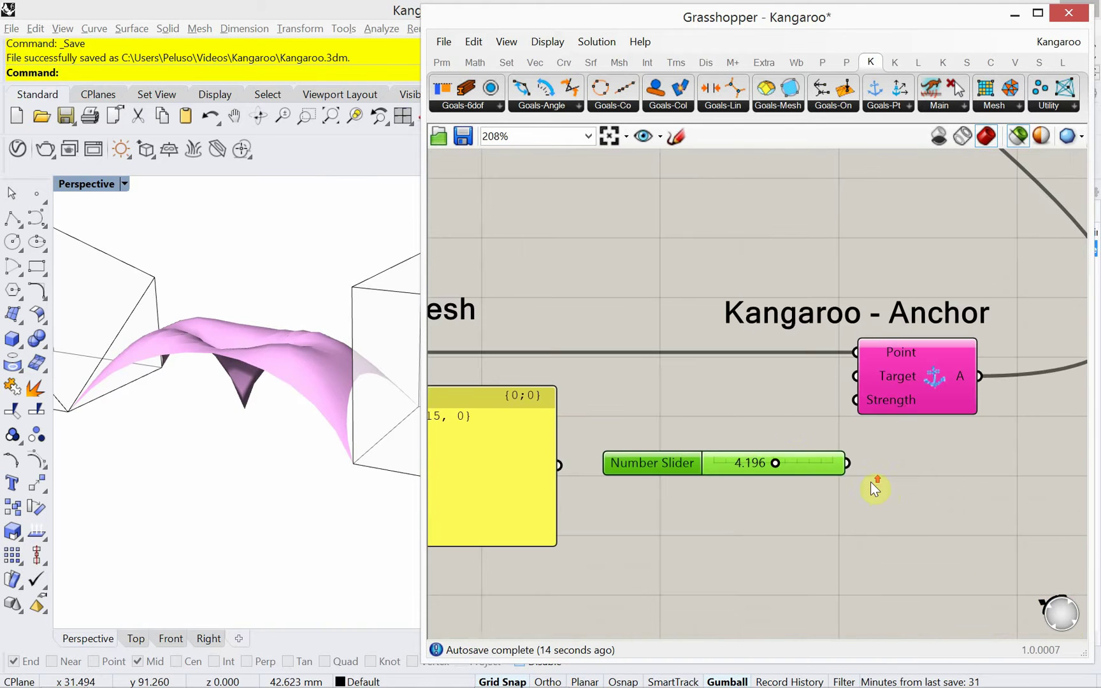
Extract the copied Anchor's Target input as a separate point parameter and place it slightly nearer the component
right_drag(784, 421, 857, 422)
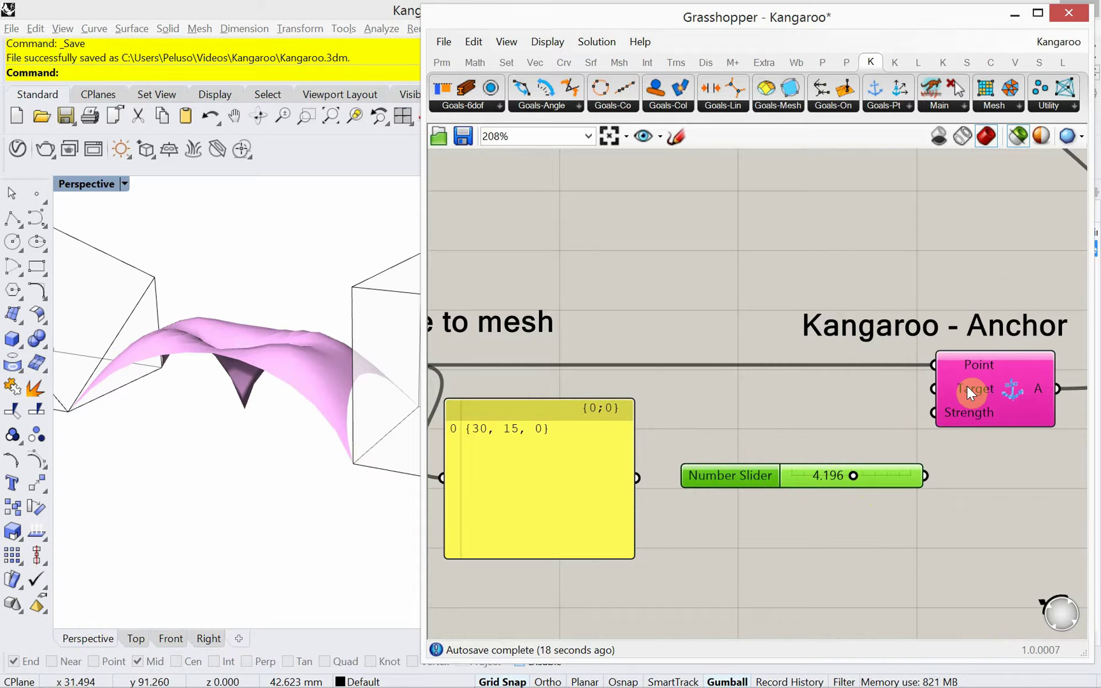
mouse_move(968, 387)
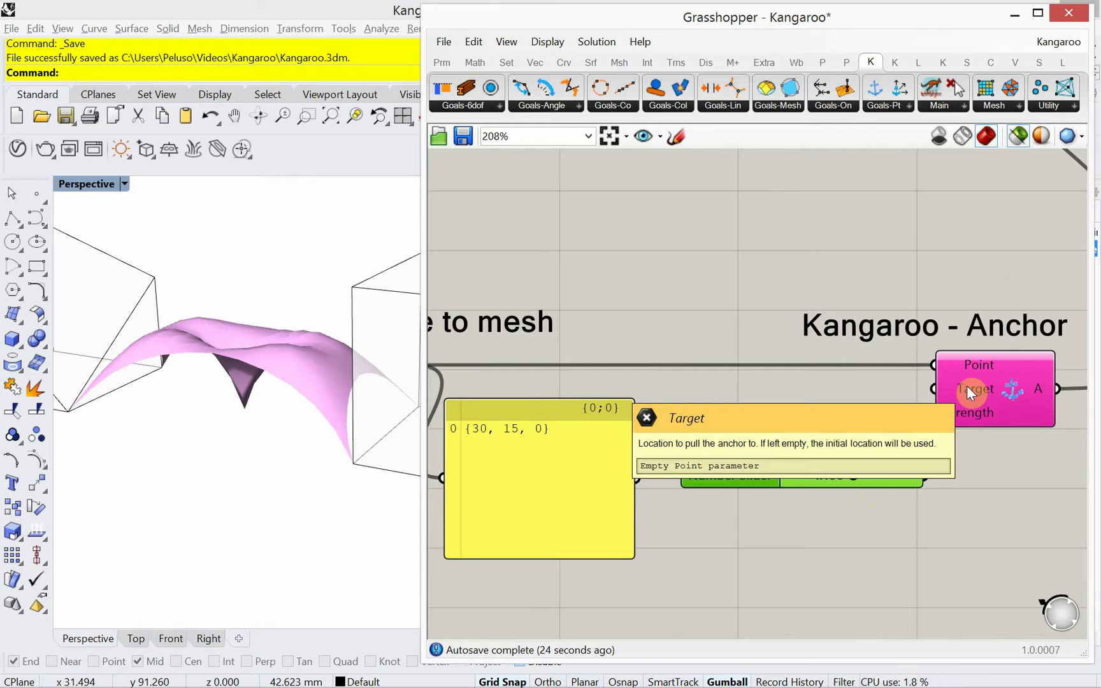
right_click(960, 390)
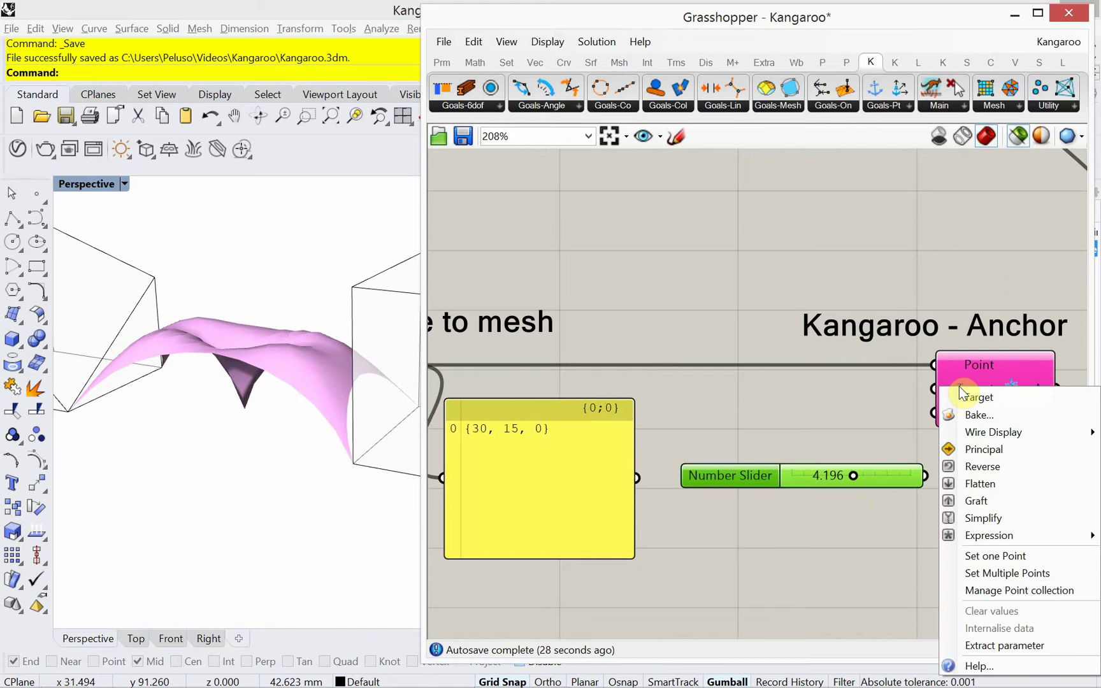
click(1016, 646)
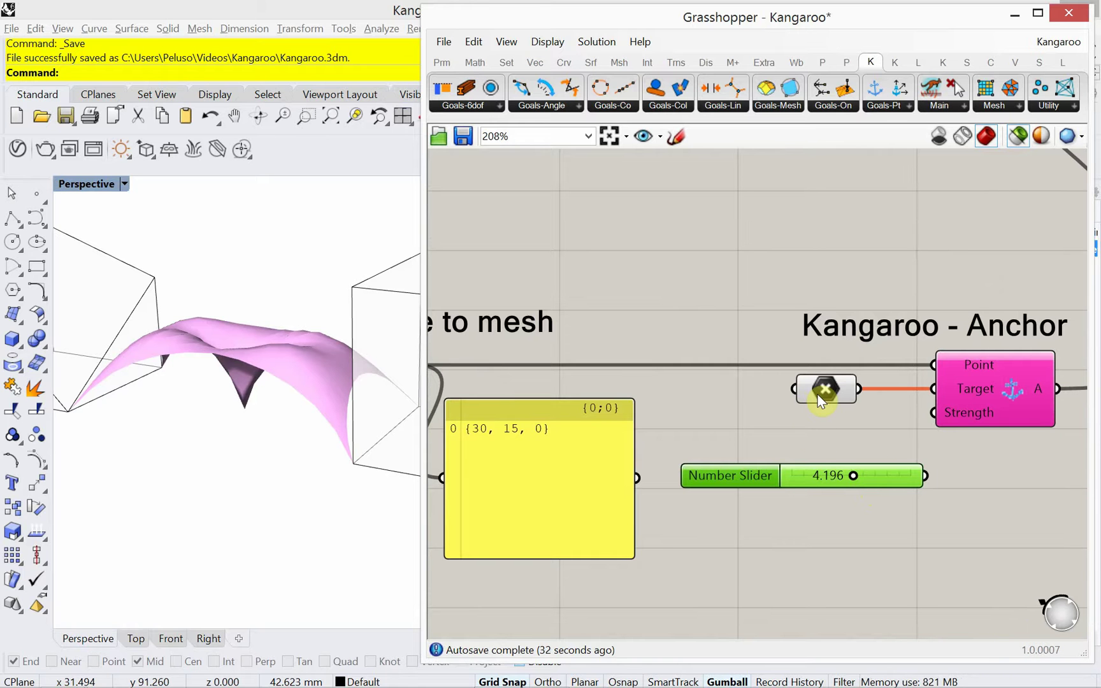
mouse_move(811, 397)
mouse_down()
mouse_move(792, 404)
mouse_move(827, 392)
mouse_up()
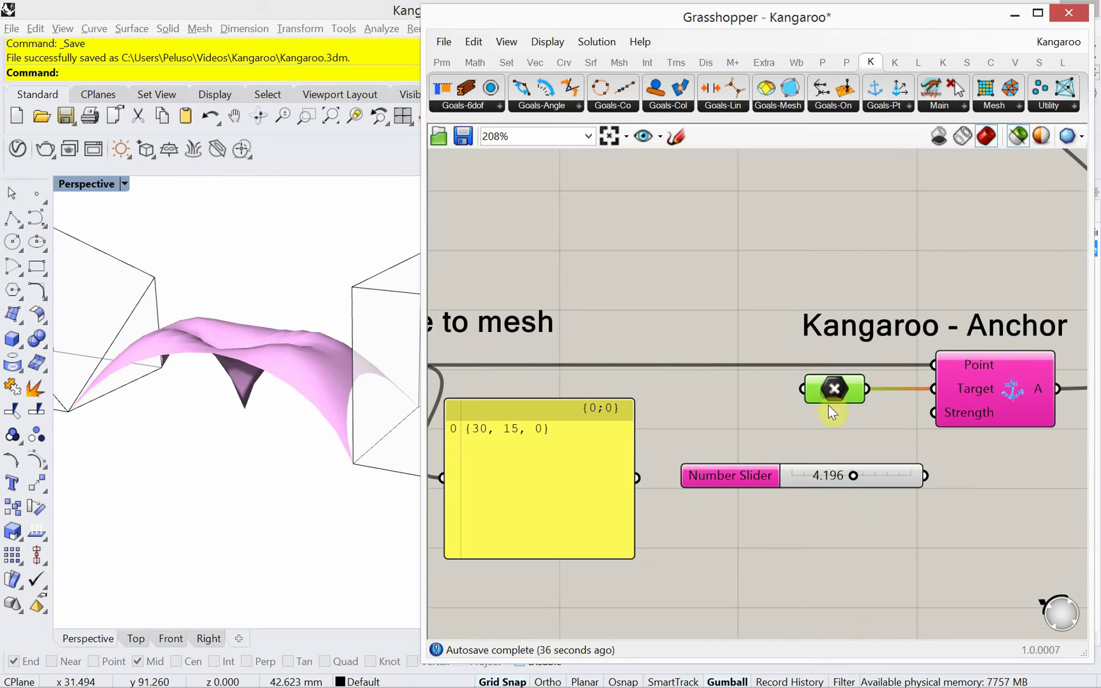
Wire the copied Closest Point output into the extracted Target parameter and internalise its data
scroll(829, 406, down, 2)
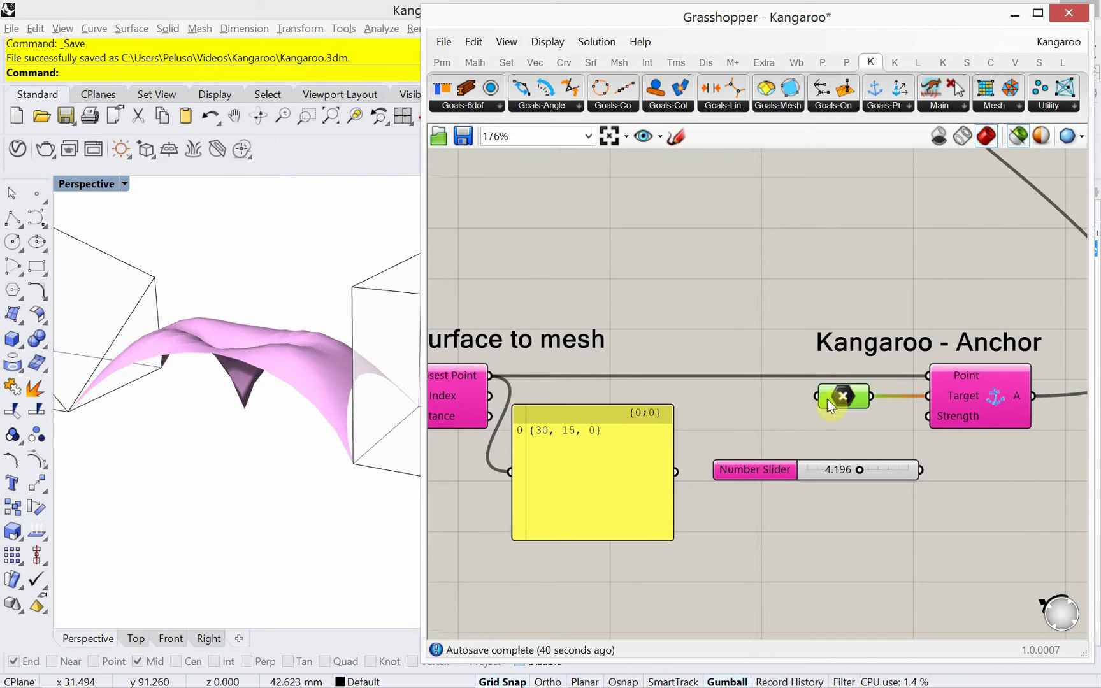
right_drag(530, 384, 595, 359)
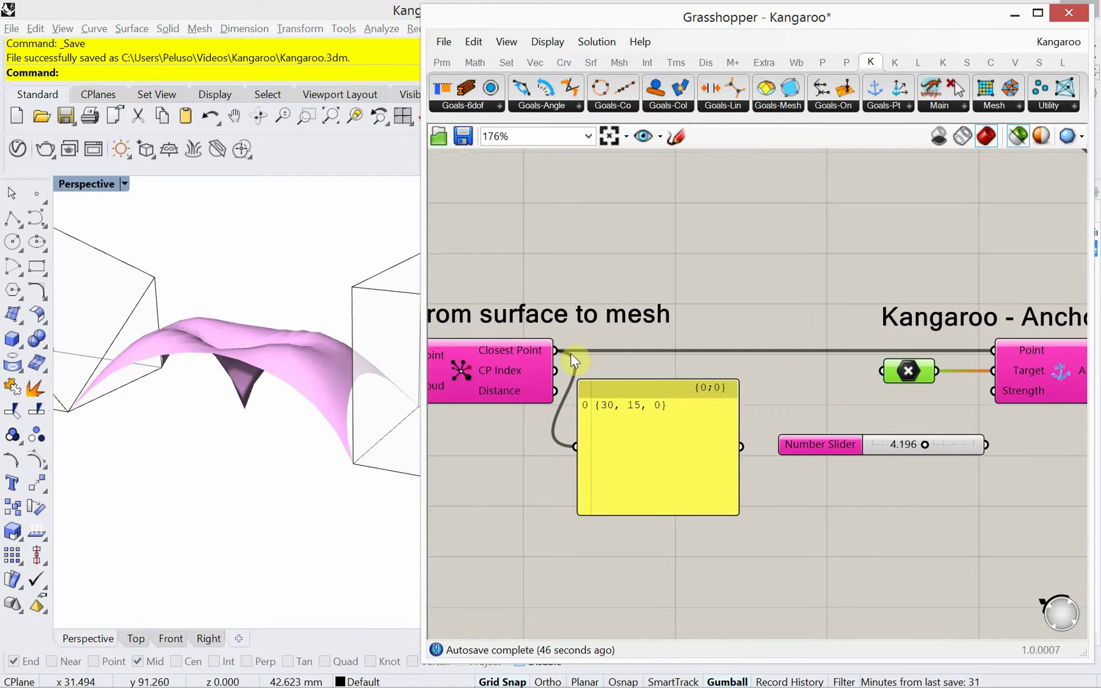
drag(556, 350, 868, 380)
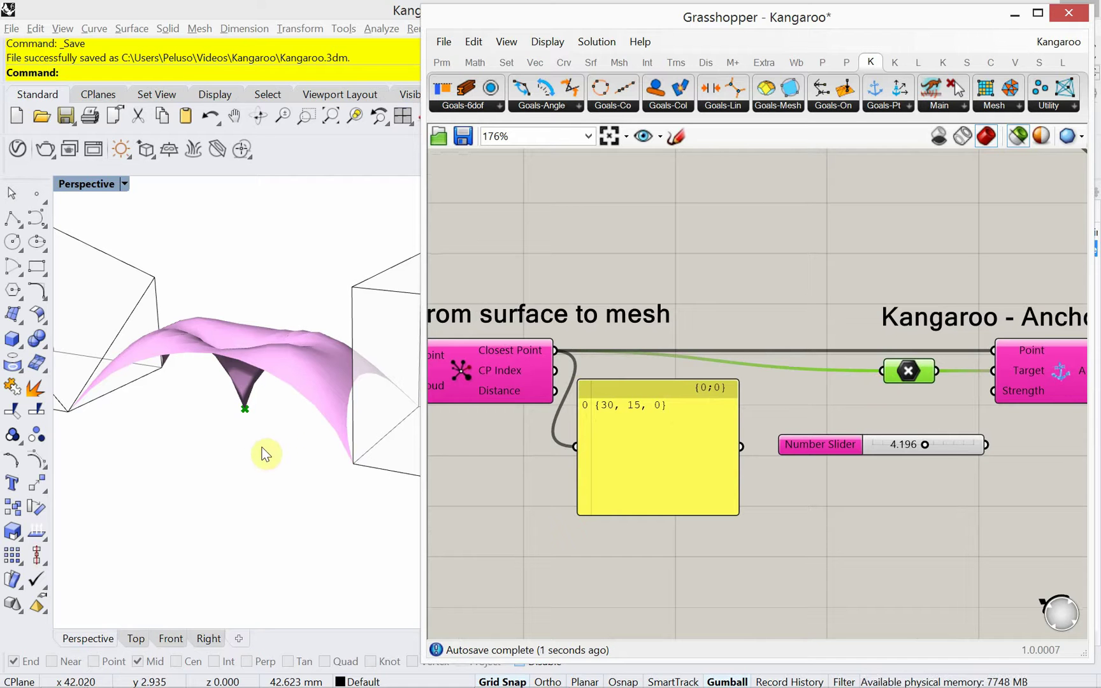
right_click(899, 373)
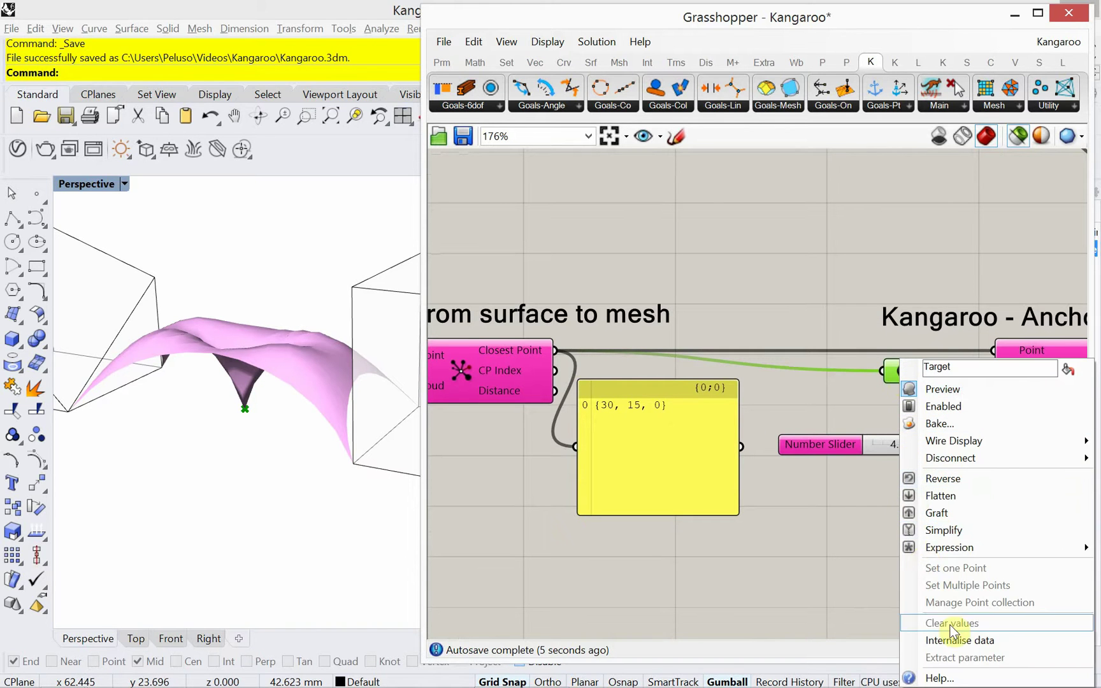
click(958, 639)
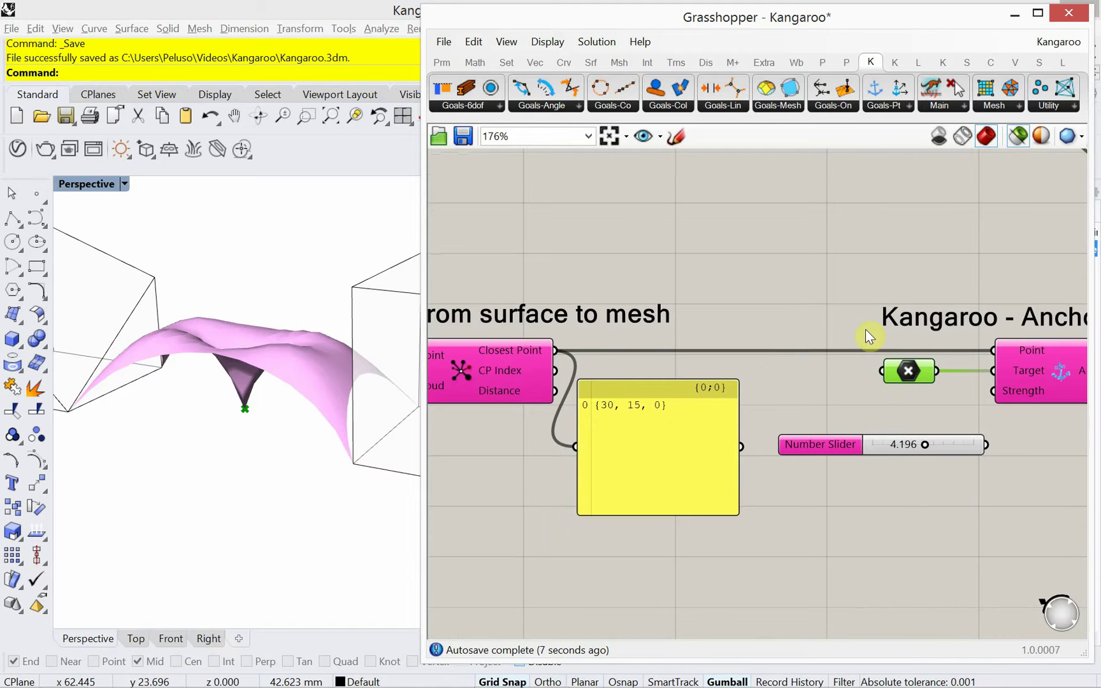
Select the Target parameter and raise its internalised point about 32 mm vertically in the Perspective viewport
drag(899, 371, 897, 373)
click(902, 373)
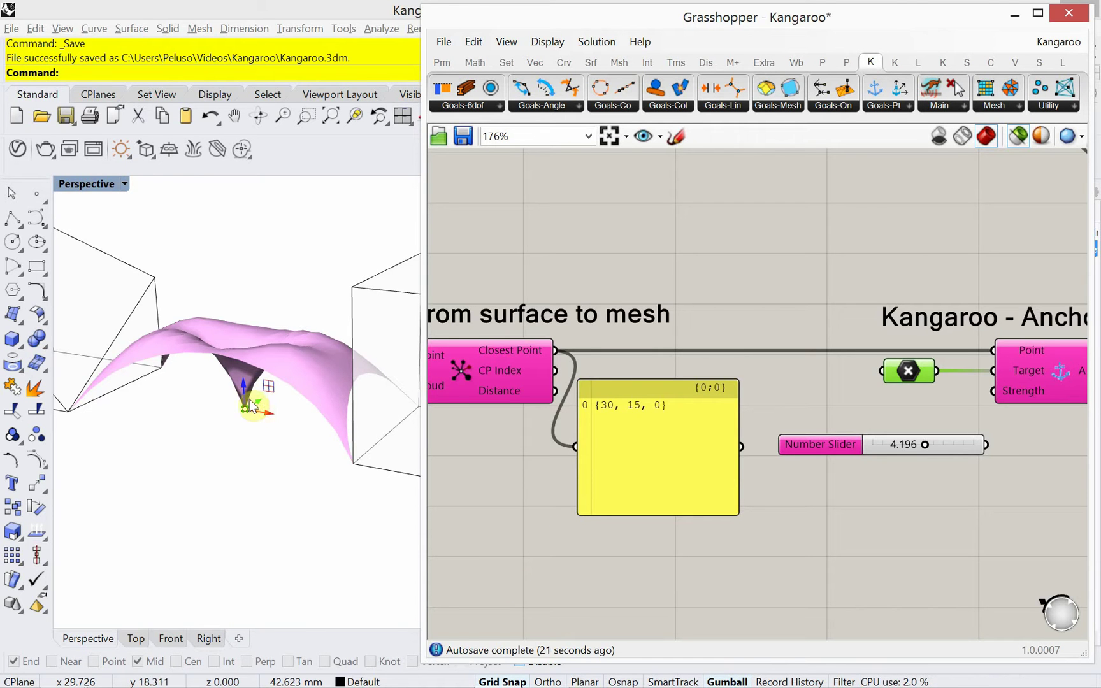
drag(246, 406, 239, 188)
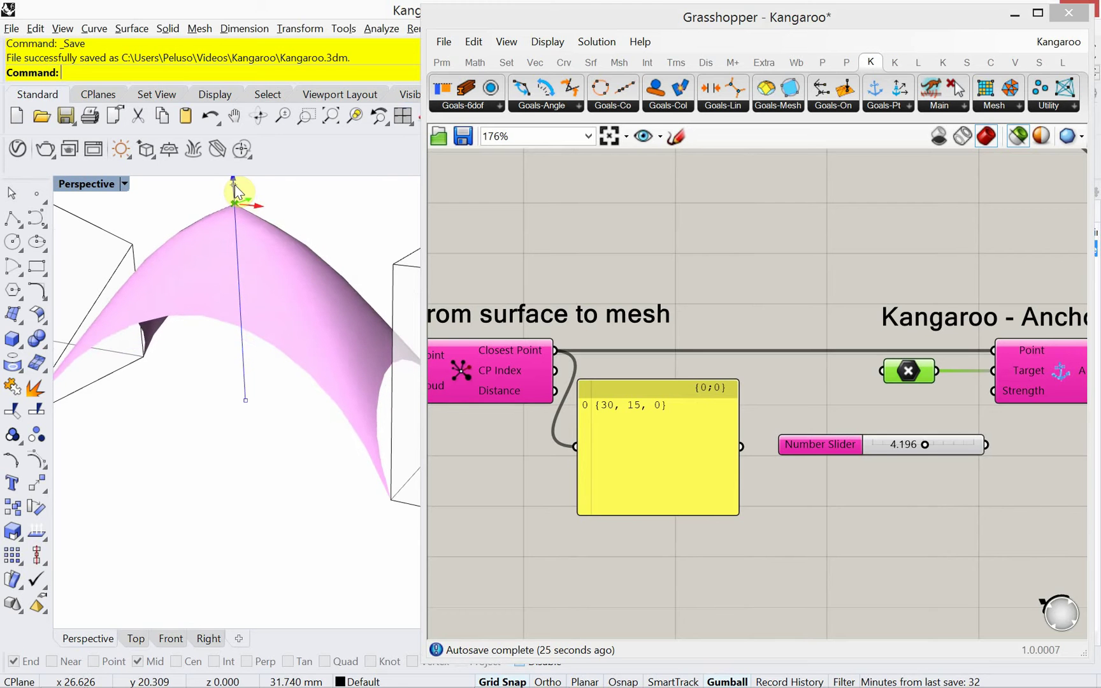
right_drag(224, 350, 226, 430)
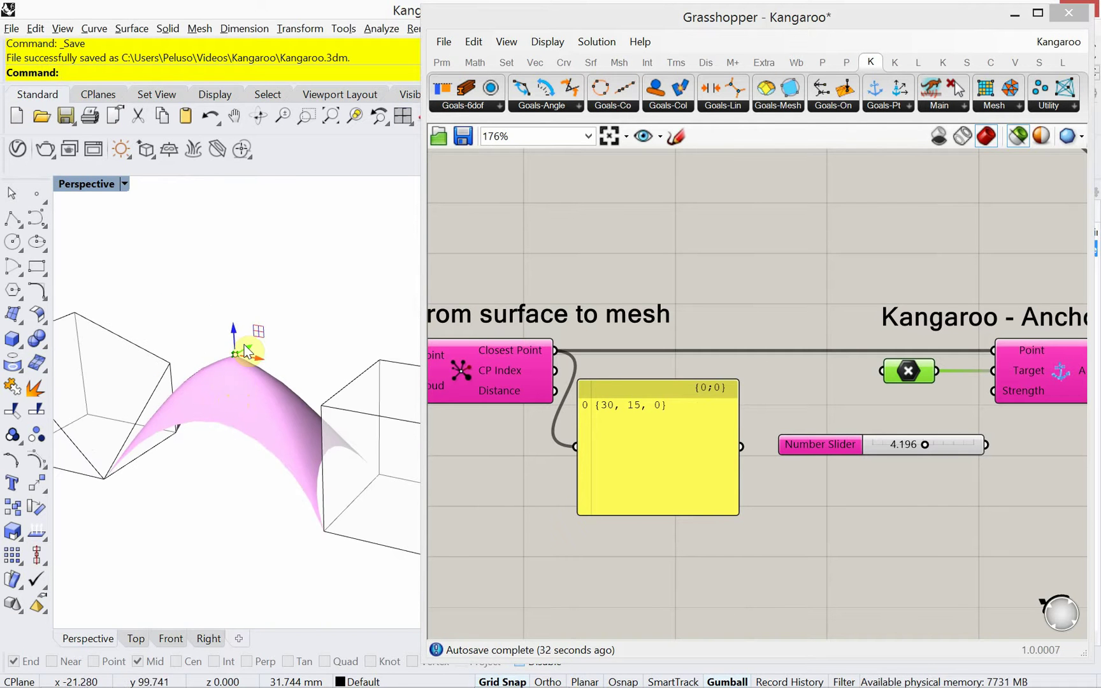
Raise the target point about another 10 mm to form a sharper mesh peak, and deselect its parameter
drag(235, 339, 218, 296)
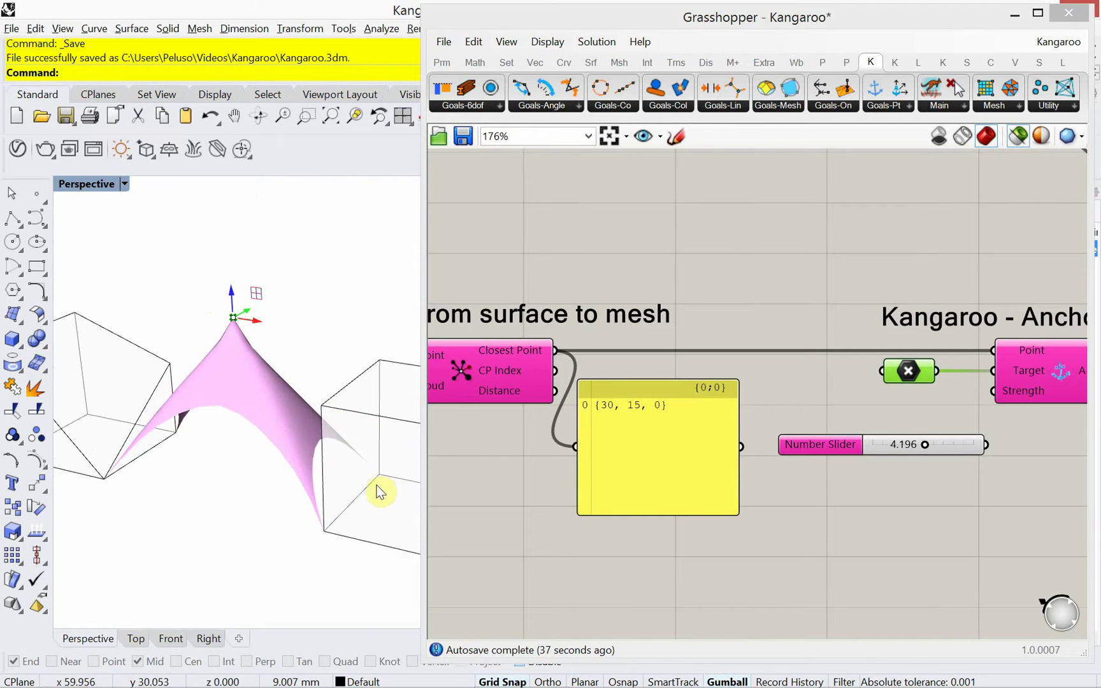
mouse_move(232, 300)
mouse_down()
mouse_move(229, 376)
mouse_move(264, 519)
mouse_move(221, 327)
mouse_move(230, 234)
mouse_move(221, 316)
mouse_move(220, 298)
mouse_up()
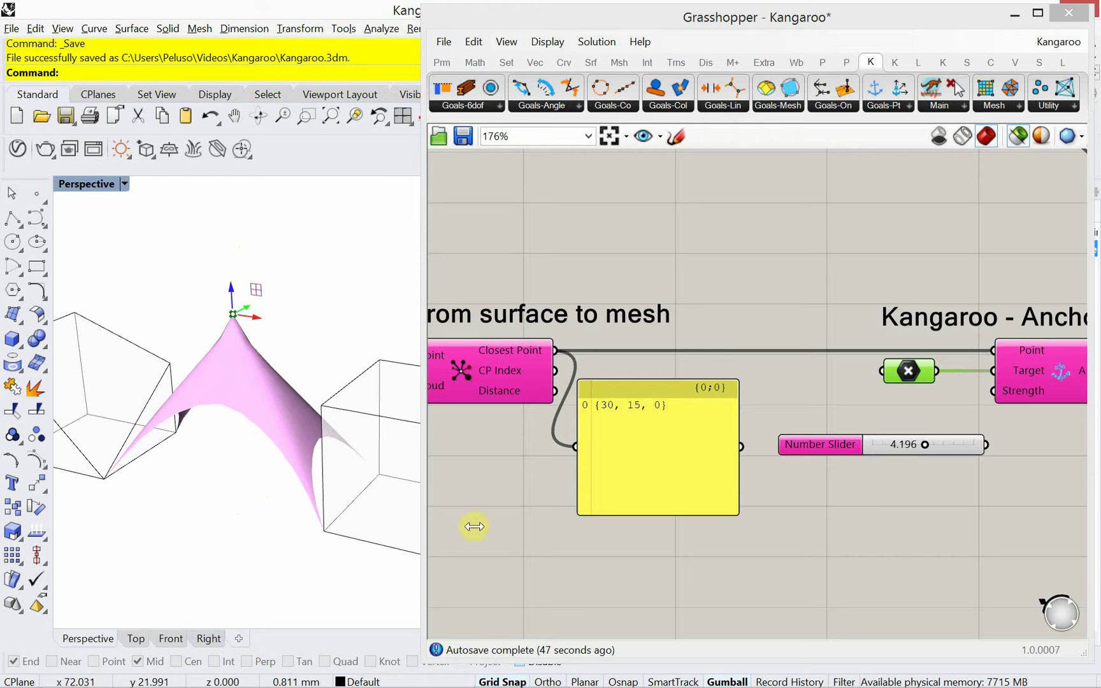
click(599, 588)
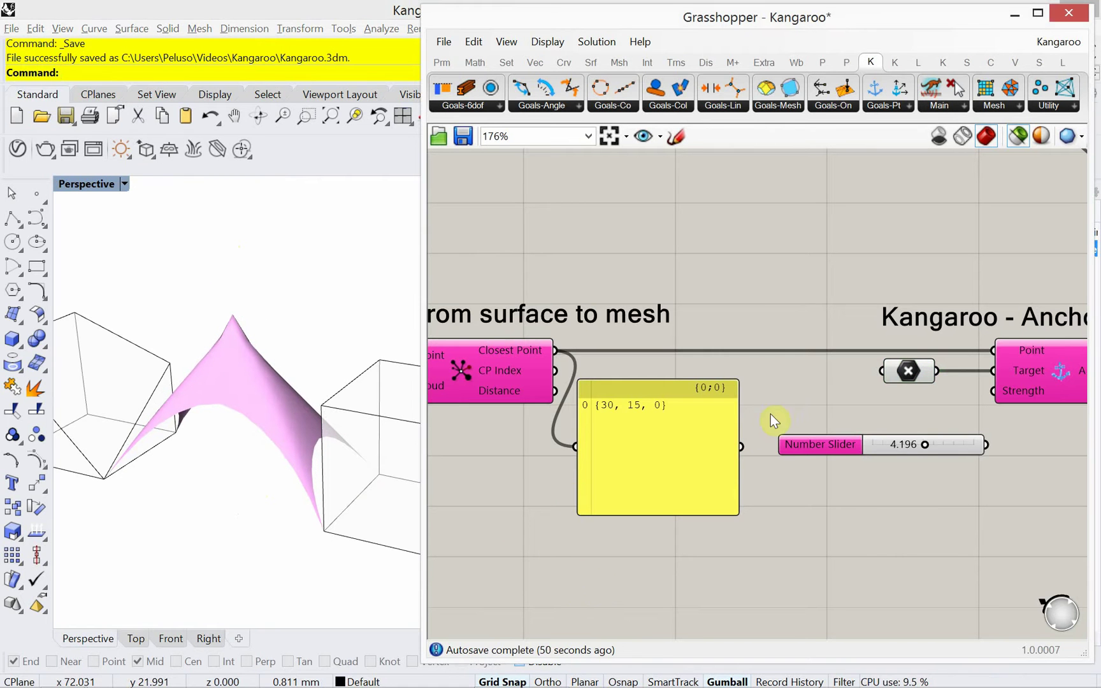
Add a Point parameter beside the first Anchor component, the one for the four mesh corners, and wire it into its Target input
scroll(828, 424, down, 4)
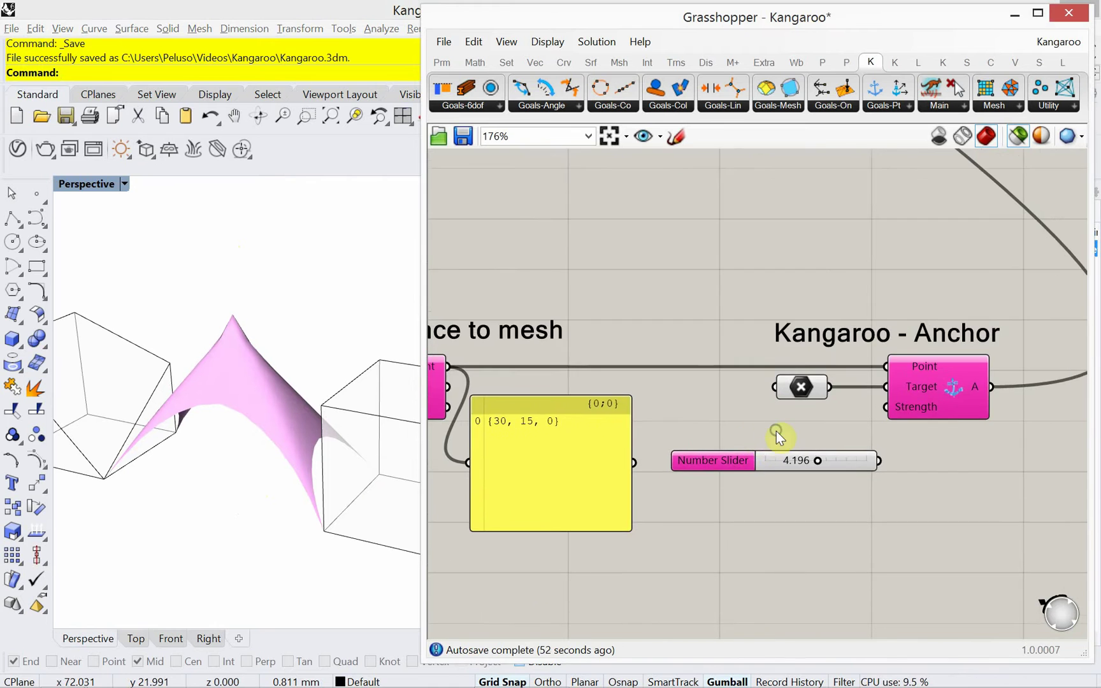
right_drag(762, 444, 912, 598)
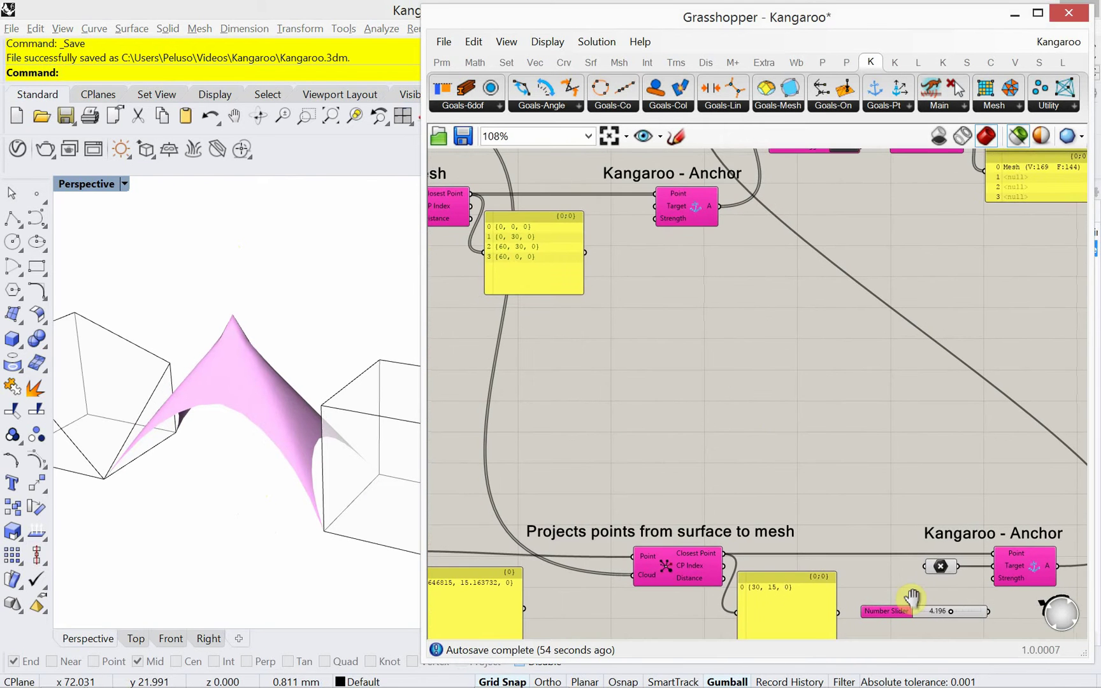
scroll(712, 386, up, 2)
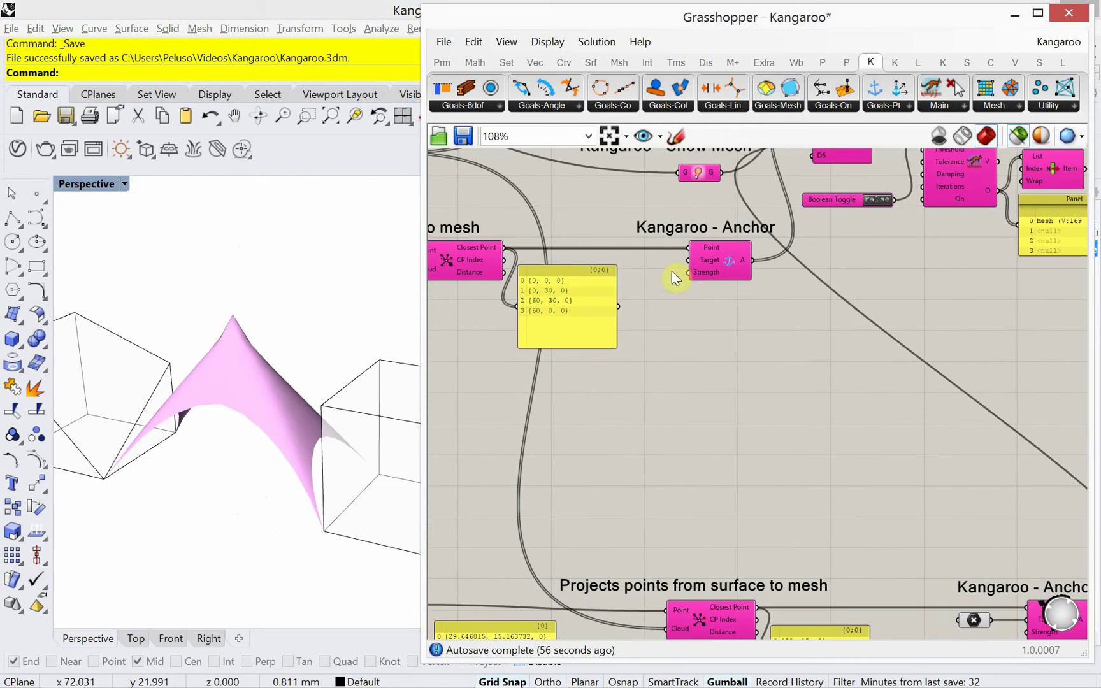
scroll(679, 273, up, 3)
scroll(679, 273, up, 2)
drag(771, 269, 821, 274)
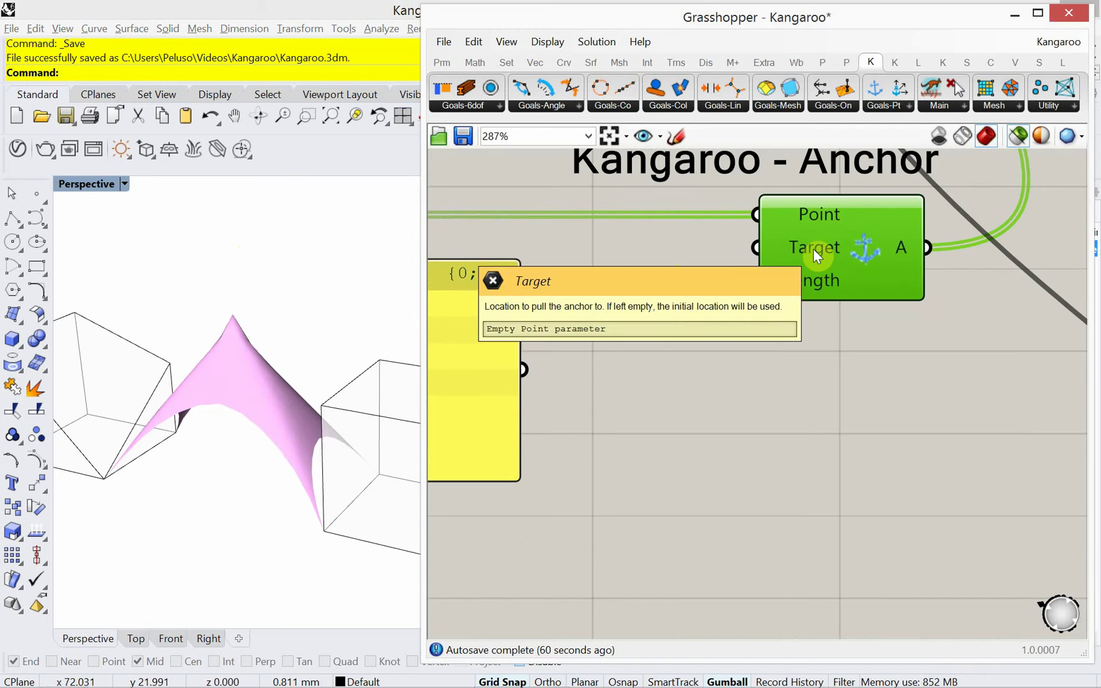
double_click(740, 369)
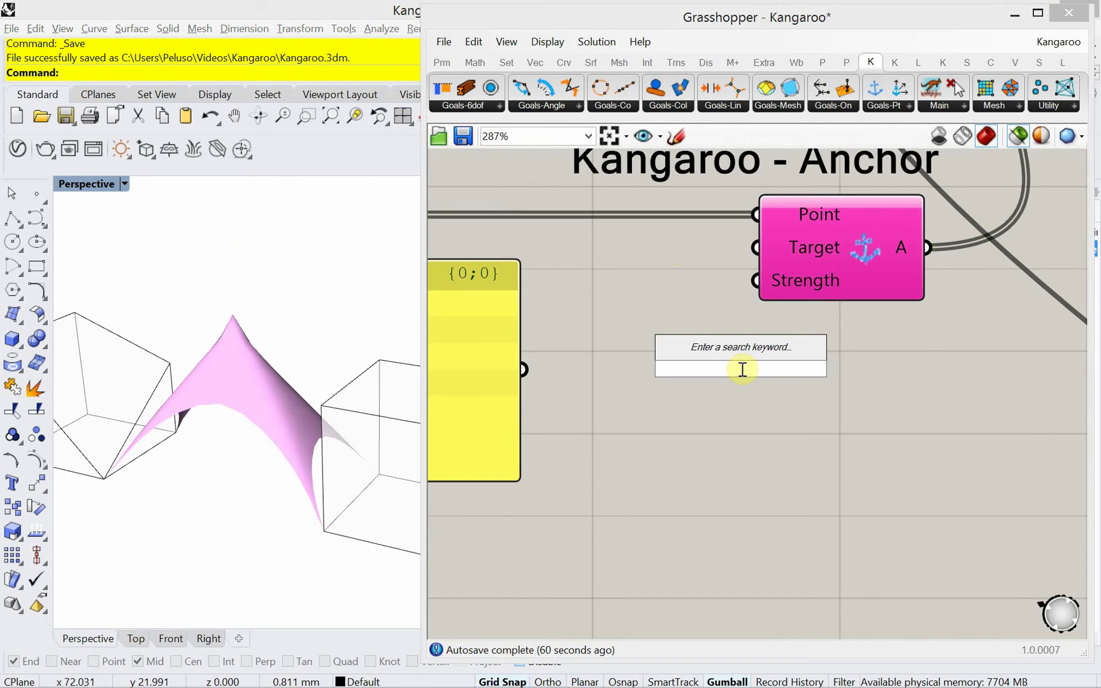
text(point)
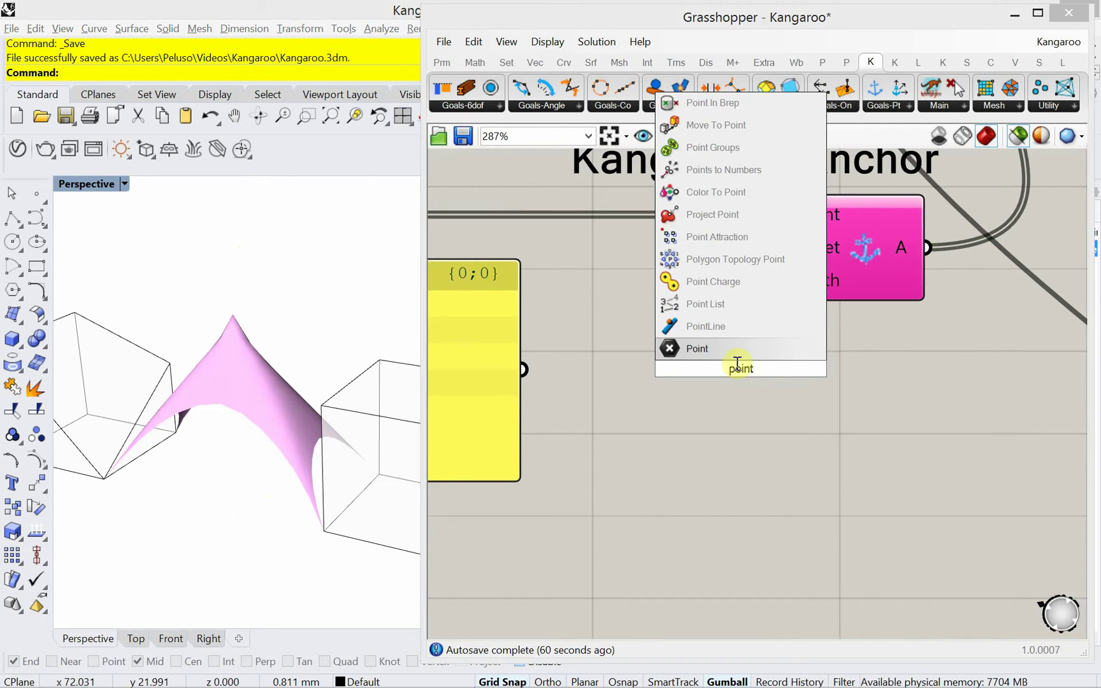
click(728, 353)
drag(748, 361, 736, 254)
drag(644, 269, 646, 261)
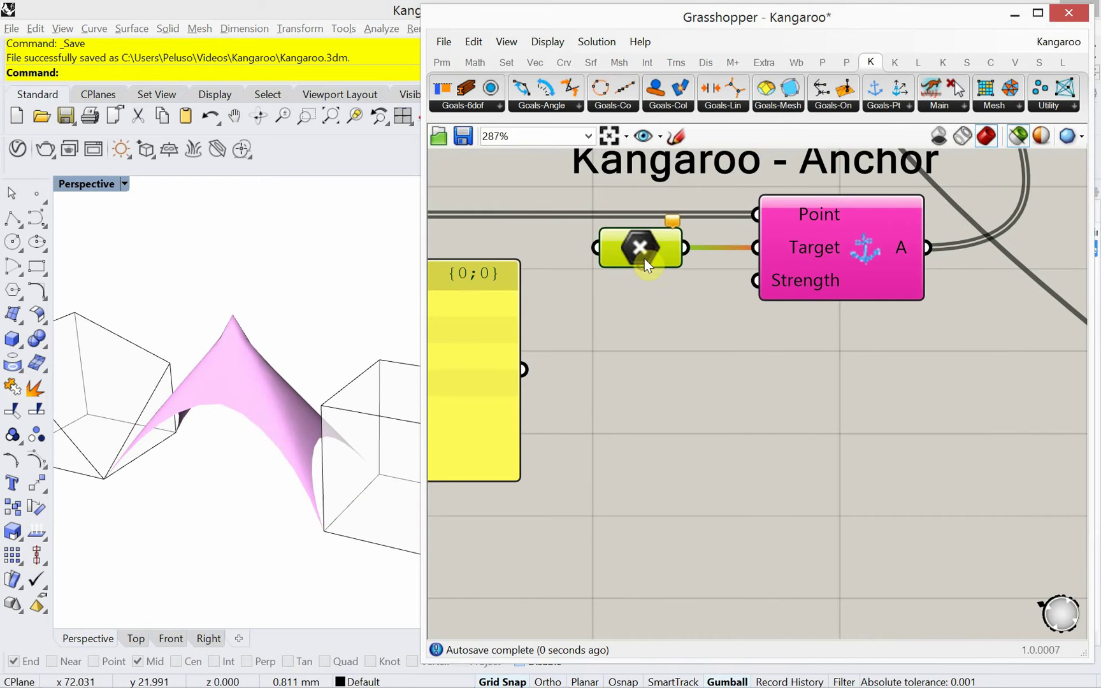
right_drag(709, 326, 904, 398)
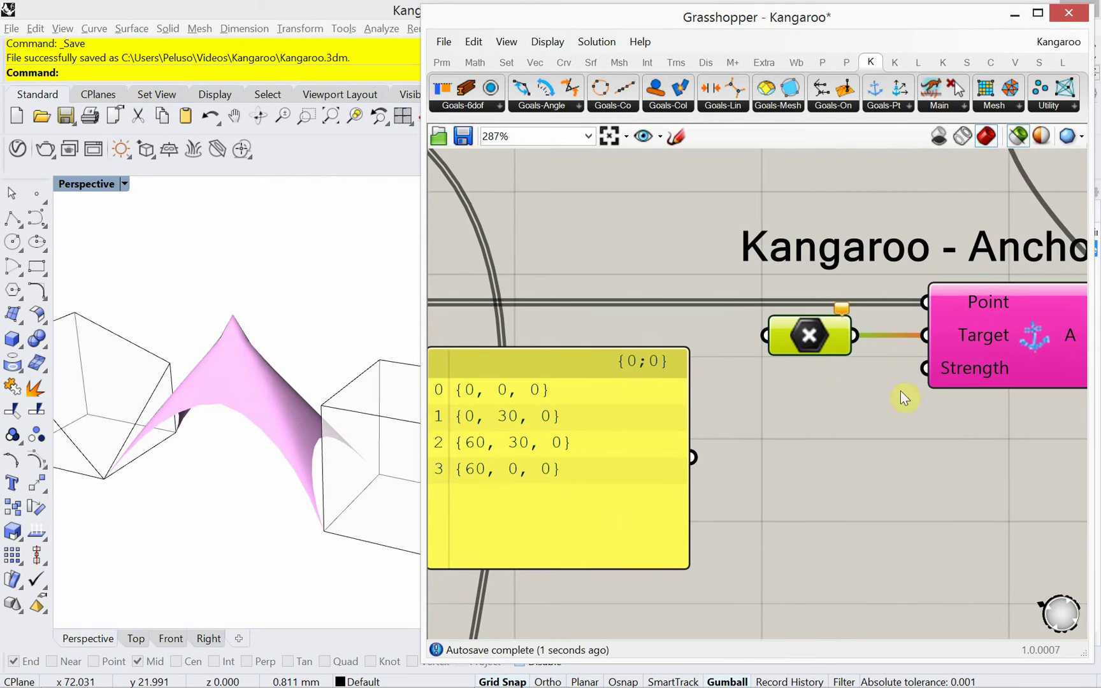
Wire the corner Closest Point output into the new Point parameter and internalise its data
right_click(961, 339)
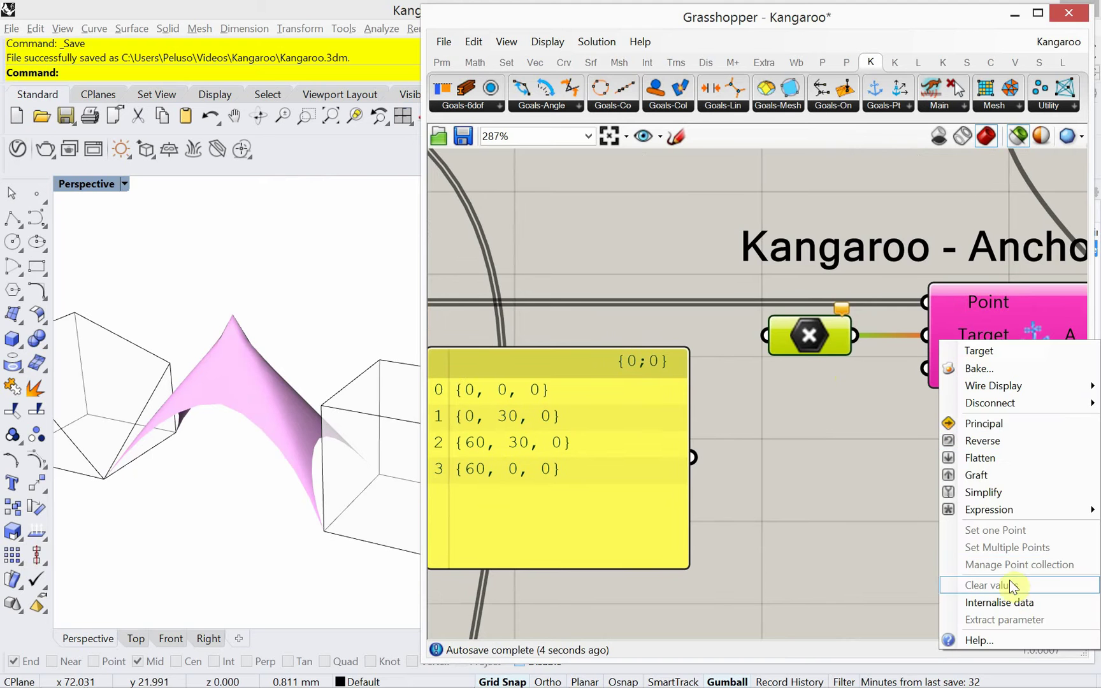
right_click(806, 483)
scroll(807, 482, down, 3)
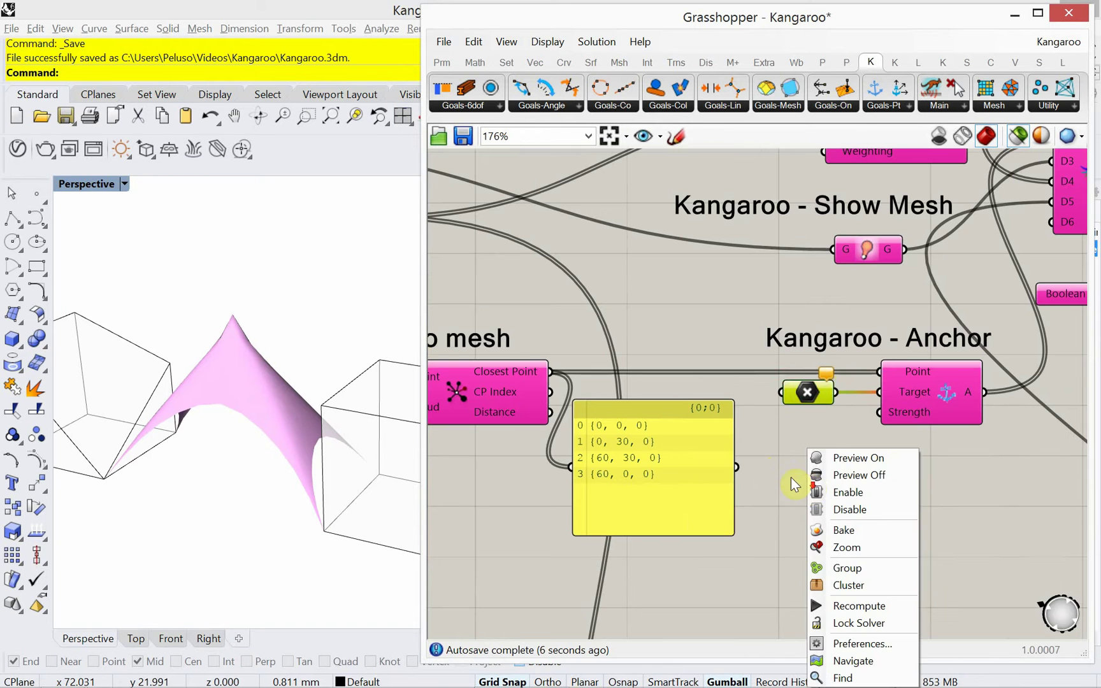
click(758, 464)
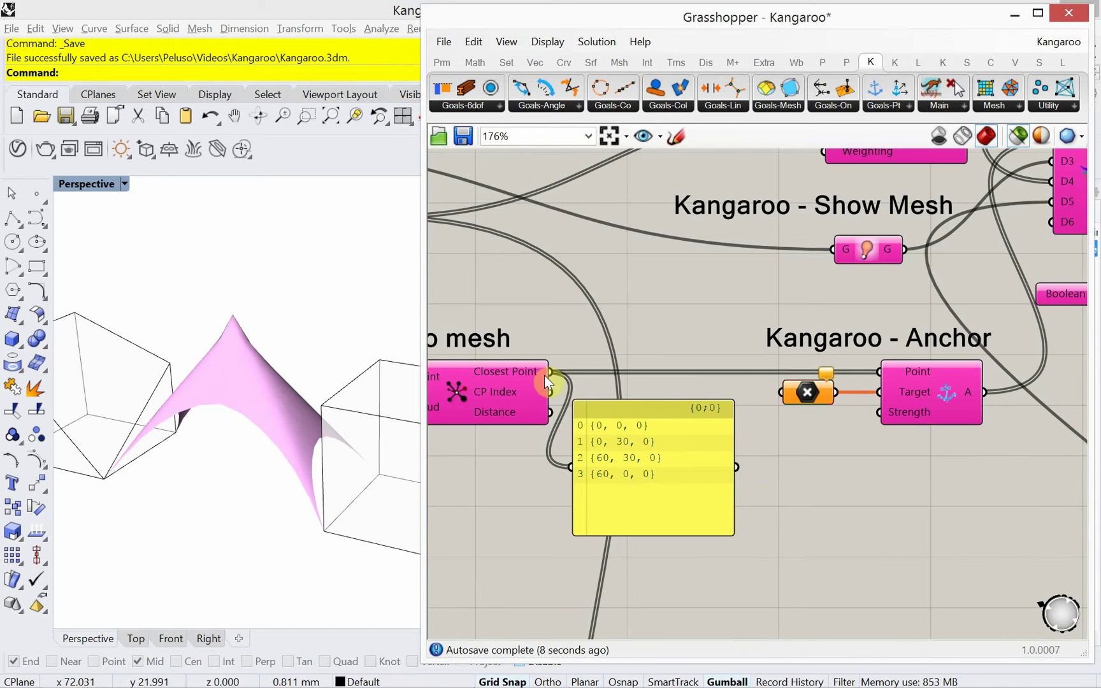
drag(547, 374, 785, 394)
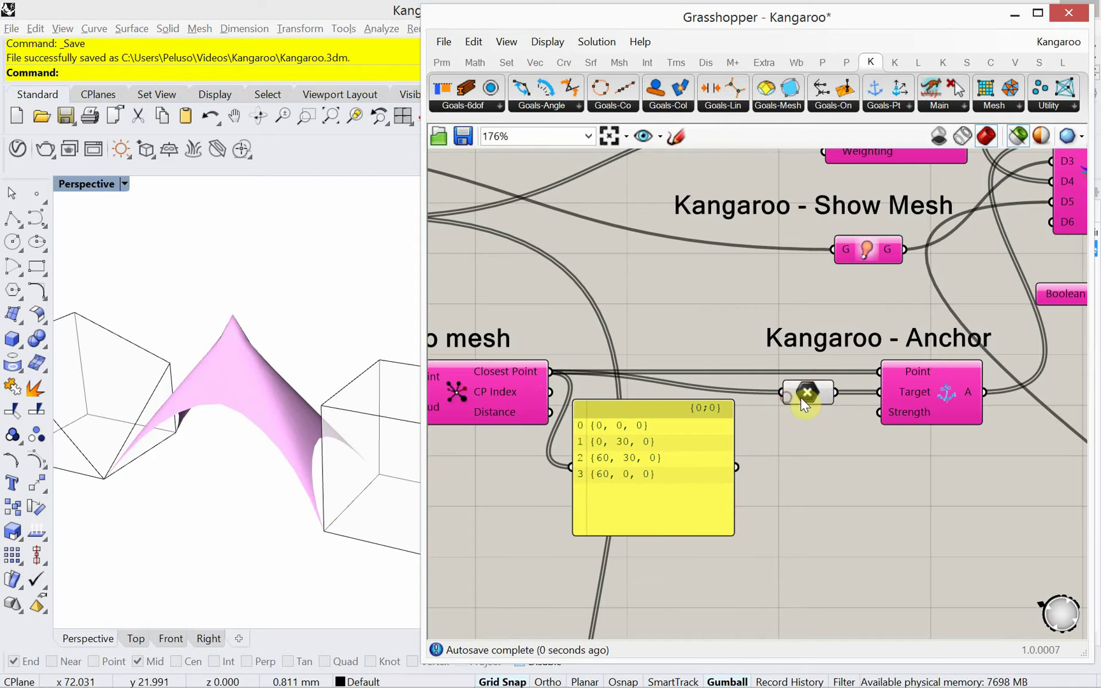
right_click(804, 398)
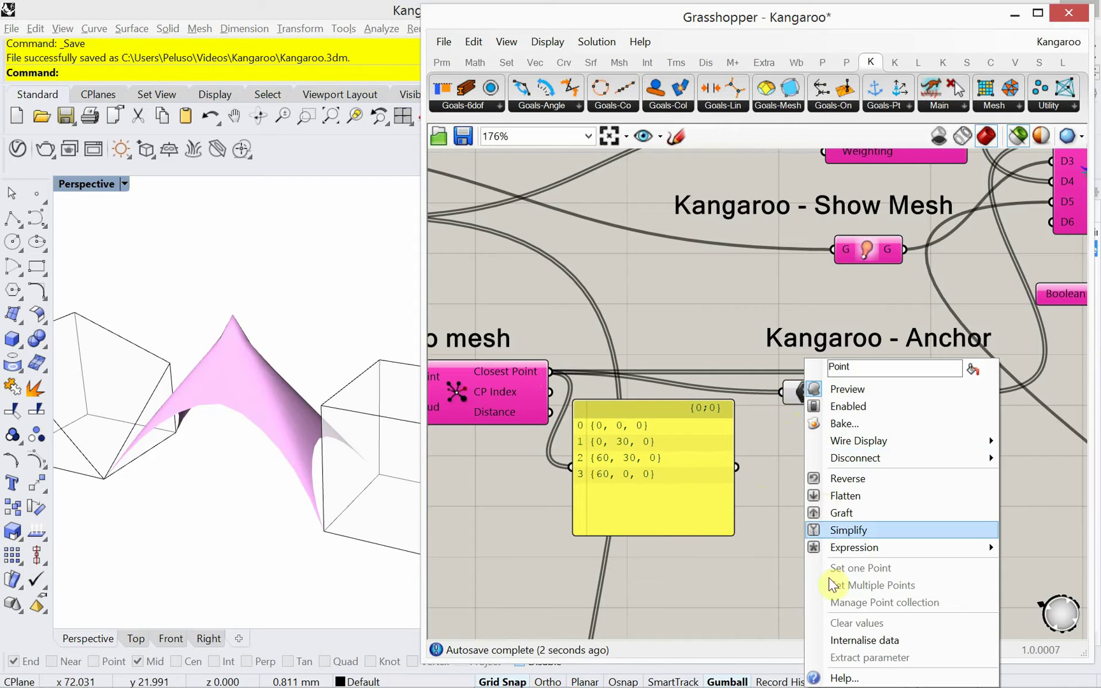
click(848, 633)
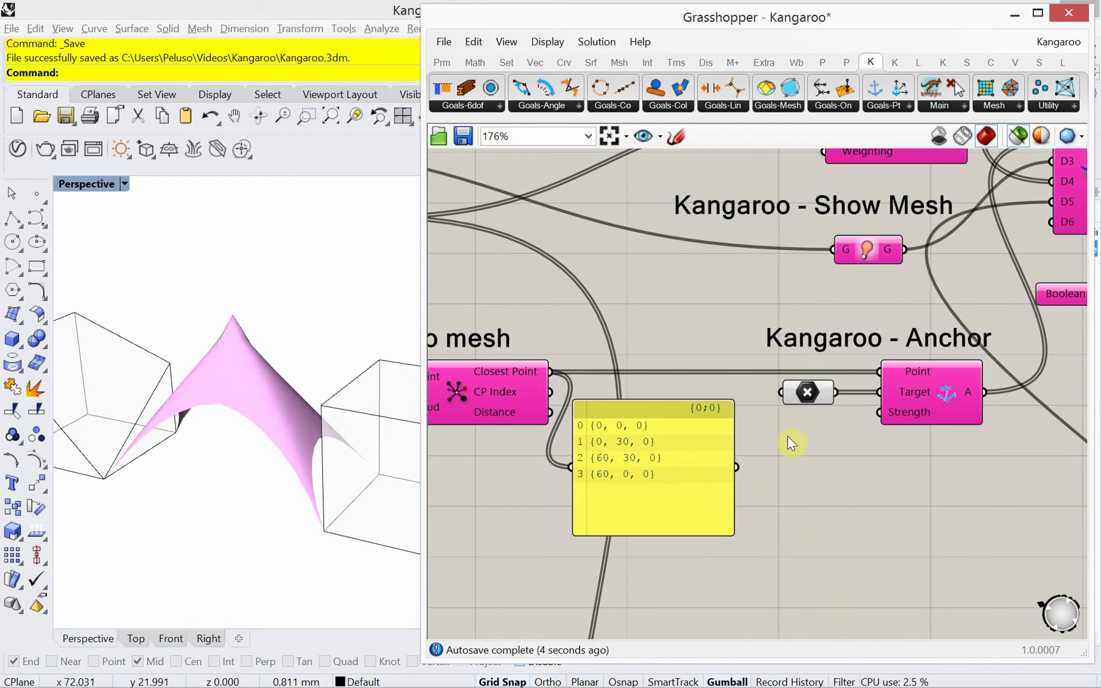
Select the corner Point parameter and raise the target at {60, 30, 0} about 30 mm and the one at {0, 30, 0} about 19 mm
click(807, 392)
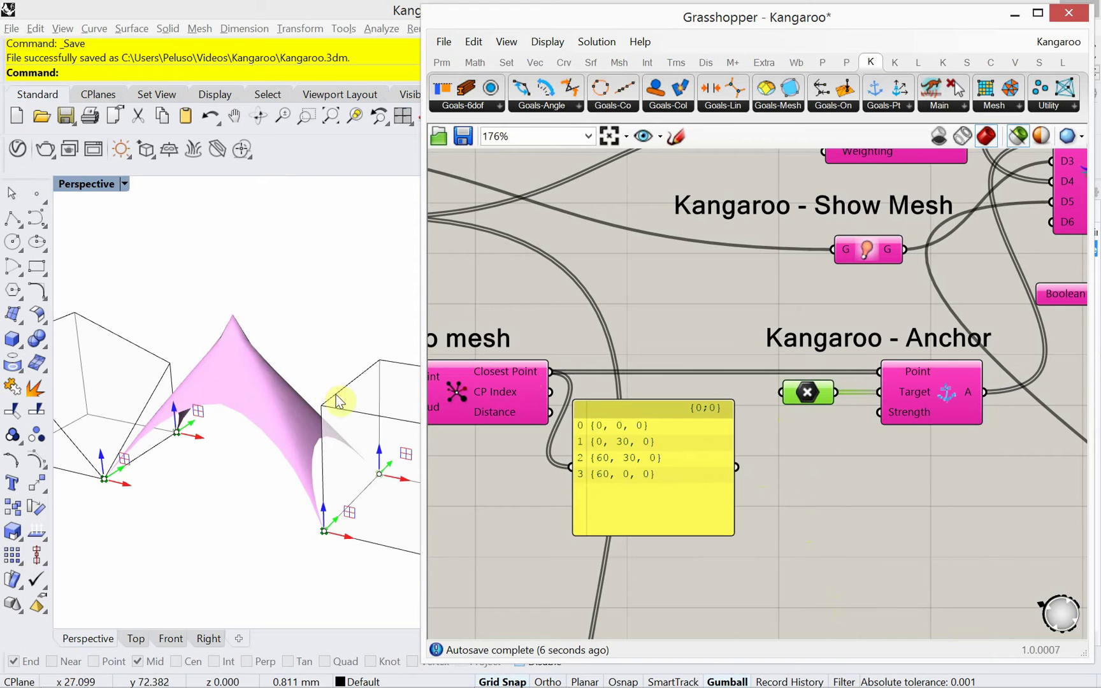
drag(379, 453, 393, 339)
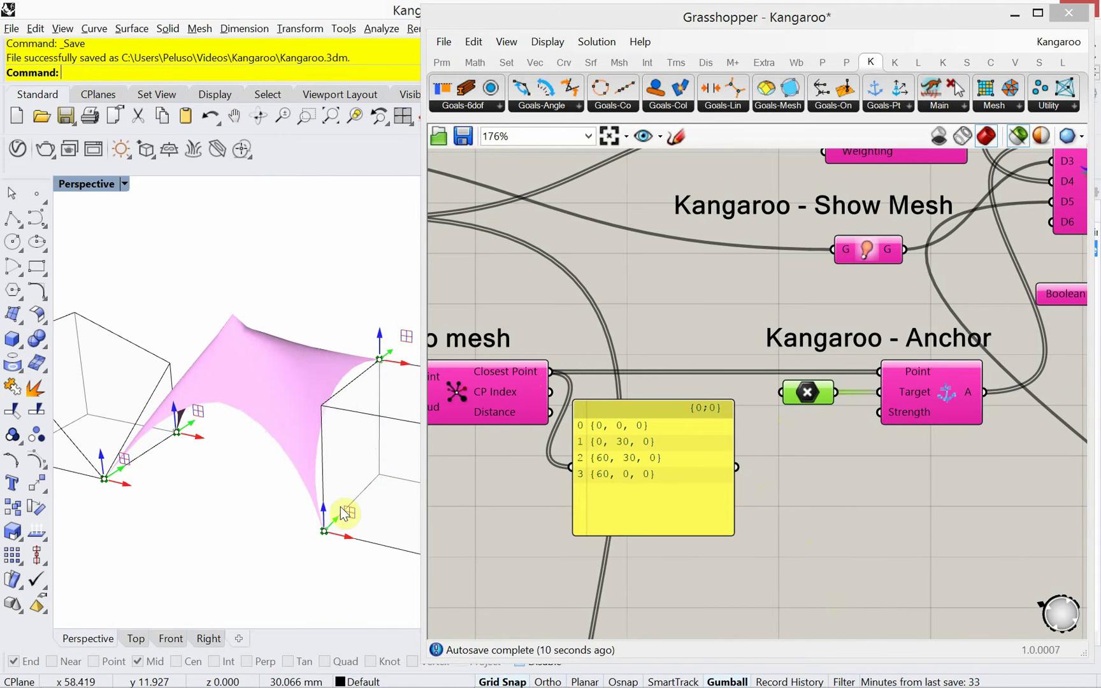
drag(176, 417, 166, 349)
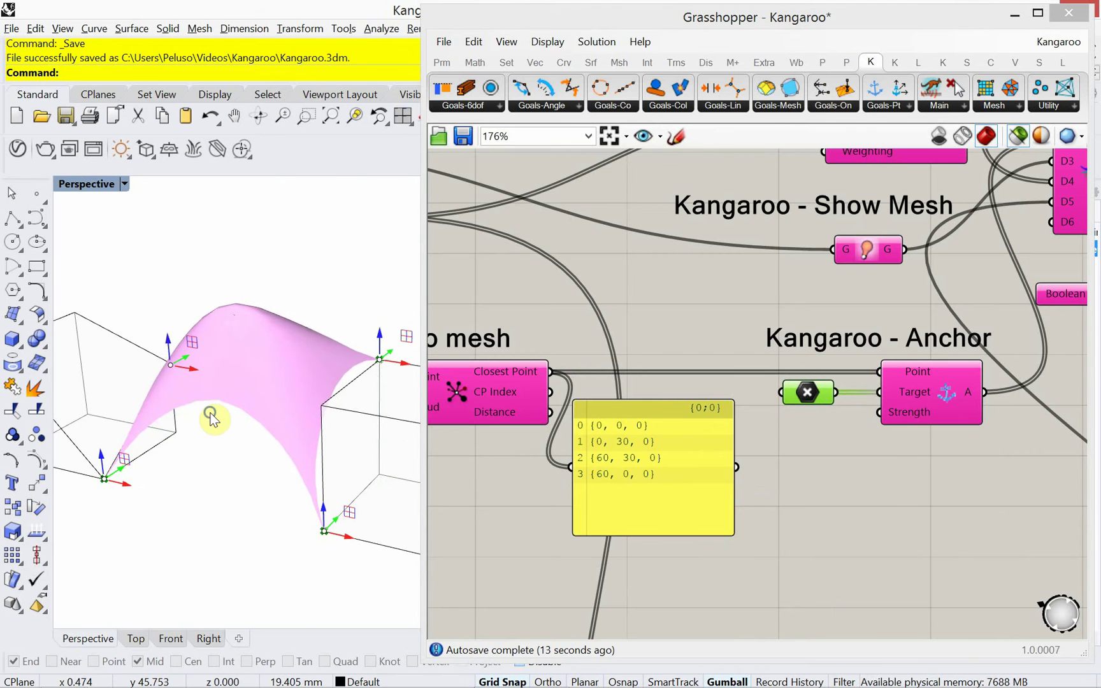
right_drag(212, 415, 184, 438)
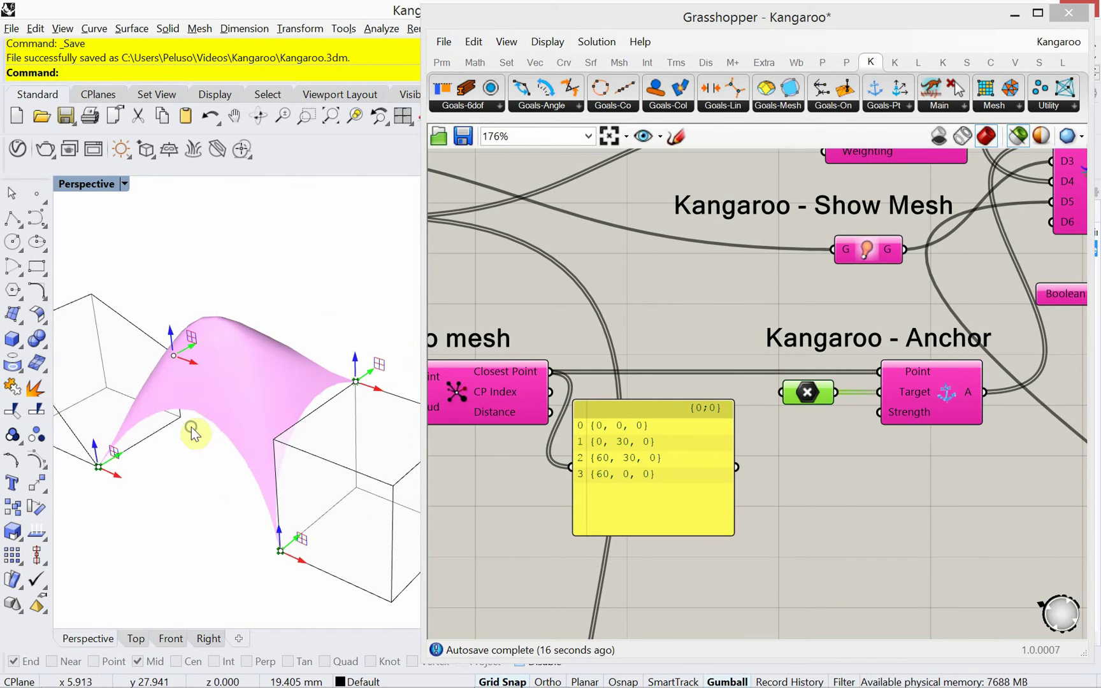
Gather the corner target parameter, load Number Slider and peak target parameter together below the first Anchor, and set the slider to 0.437
scroll(730, 529, down, 4)
scroll(675, 502, down, 2)
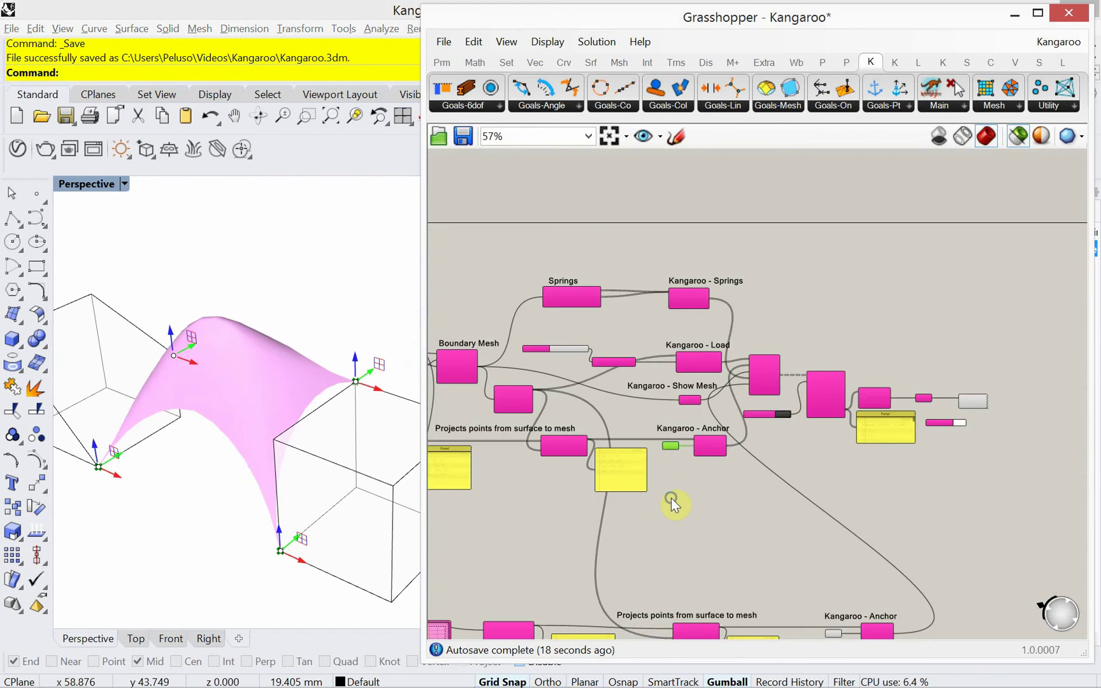
drag(627, 348, 670, 404)
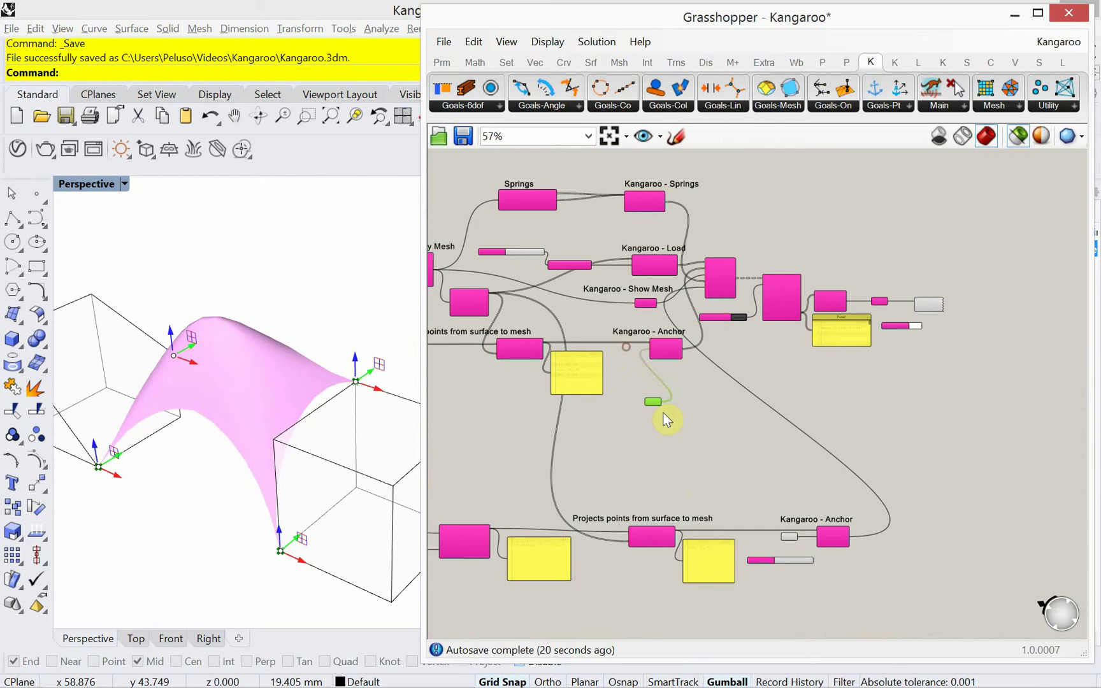
scroll(523, 280, up, 1)
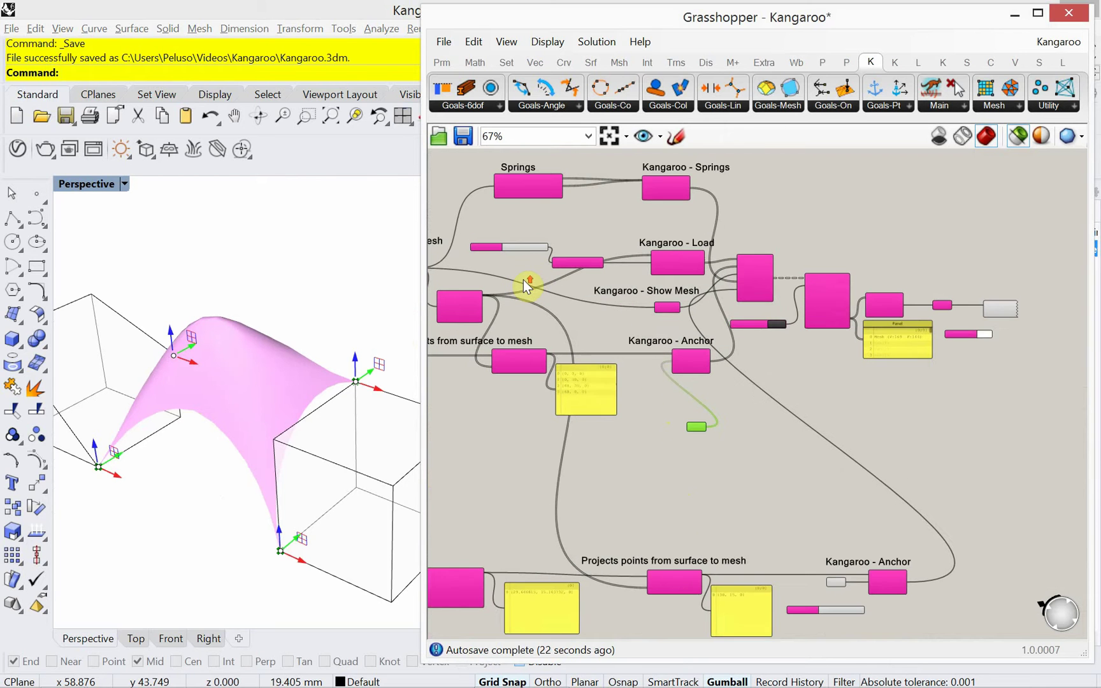
drag(516, 253, 562, 331)
drag(621, 395, 690, 442)
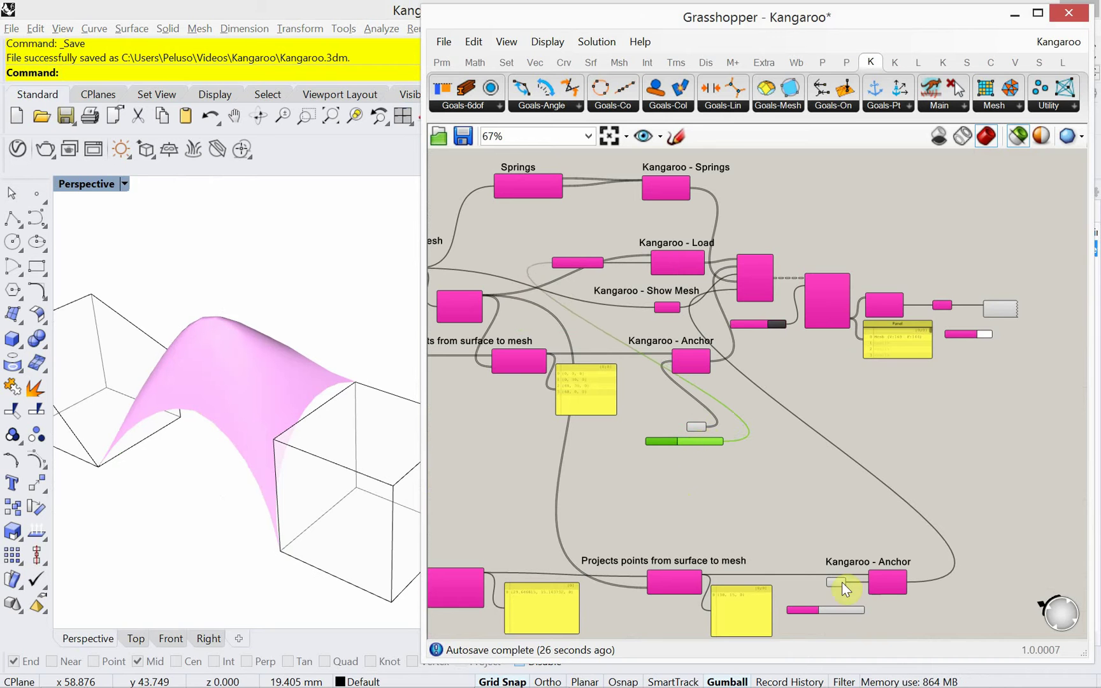
drag(838, 581, 697, 462)
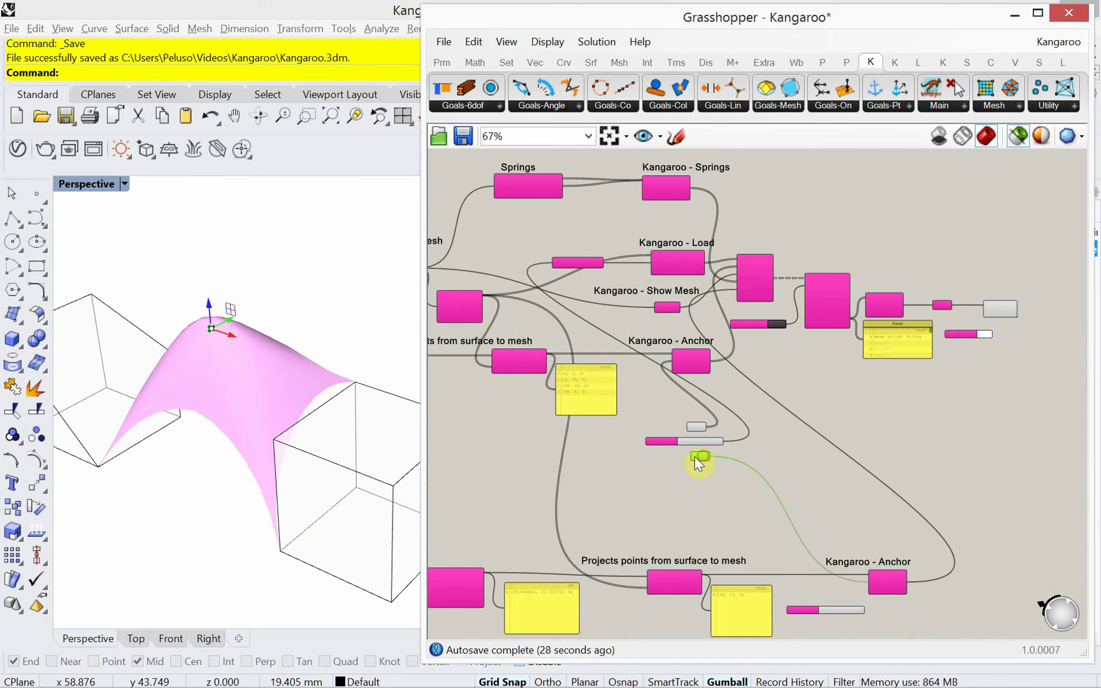
scroll(698, 462, up, 5)
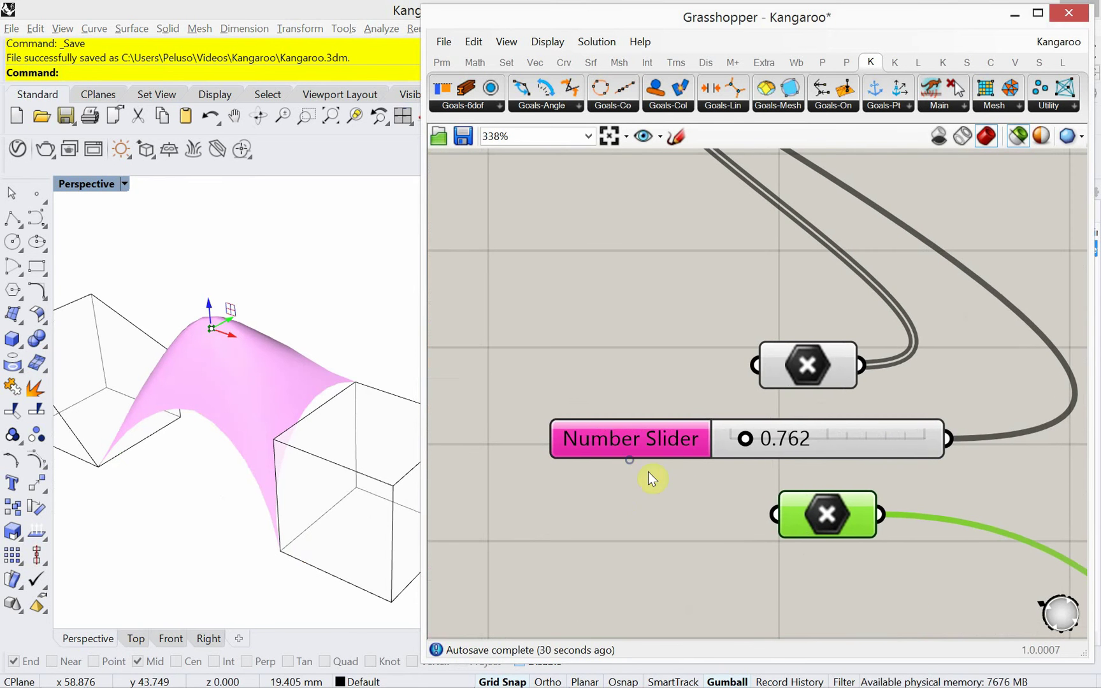
mouse_move(745, 439)
mouse_down()
mouse_move(728, 439)
mouse_move(767, 449)
mouse_move(741, 448)
mouse_up()
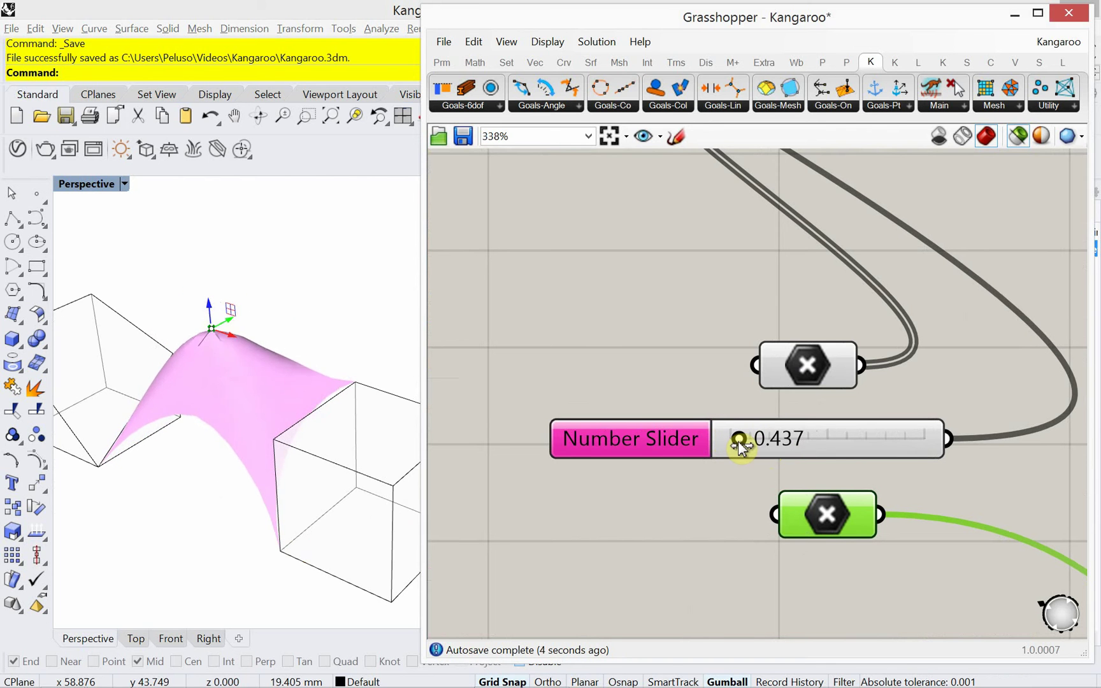
Select the corner target parameter, lower the far-right corner, raise the near-right corner about 6 mm, and lower the far-left corner about 8.6 mm
click(792, 375)
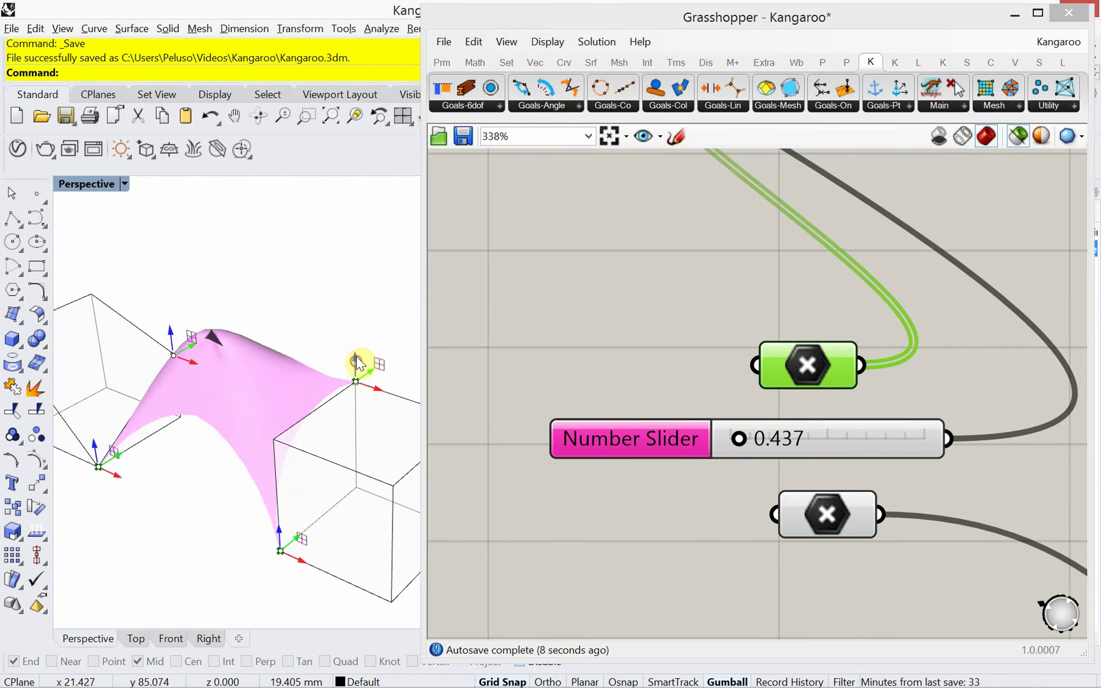
drag(356, 368, 357, 414)
drag(281, 536, 286, 514)
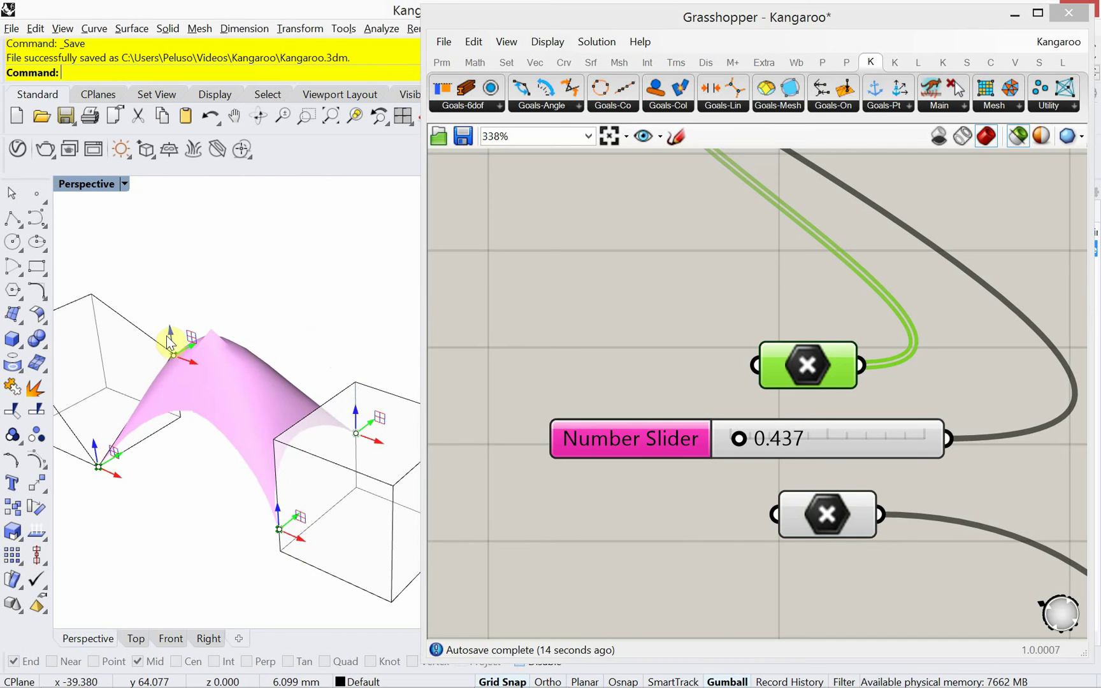
drag(168, 332, 167, 361)
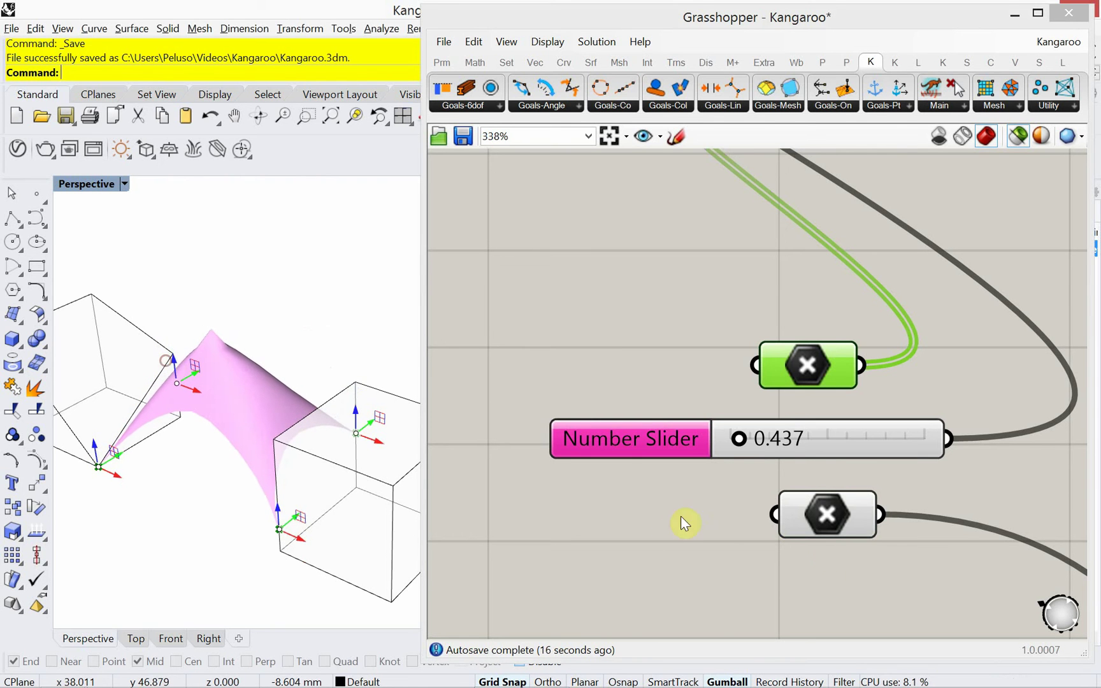
Select the peak target parameter and lower its point about 34 mm vertically to pull the mesh centre down
click(837, 519)
click(207, 316)
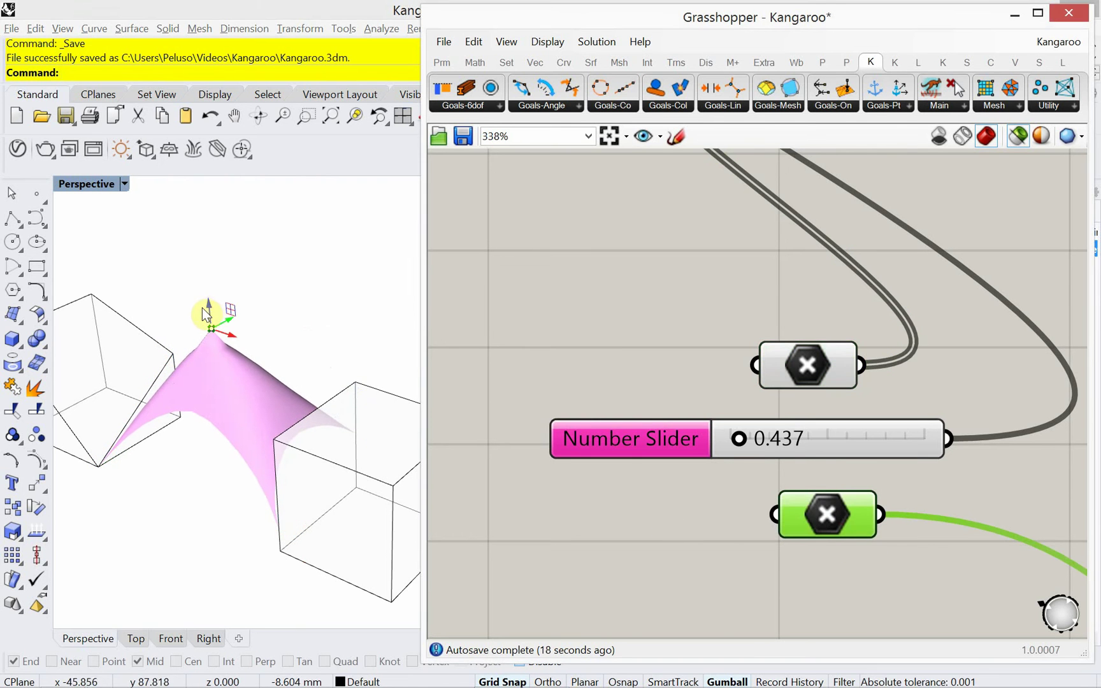
drag(212, 316, 224, 453)
right_drag(224, 453, 240, 430)
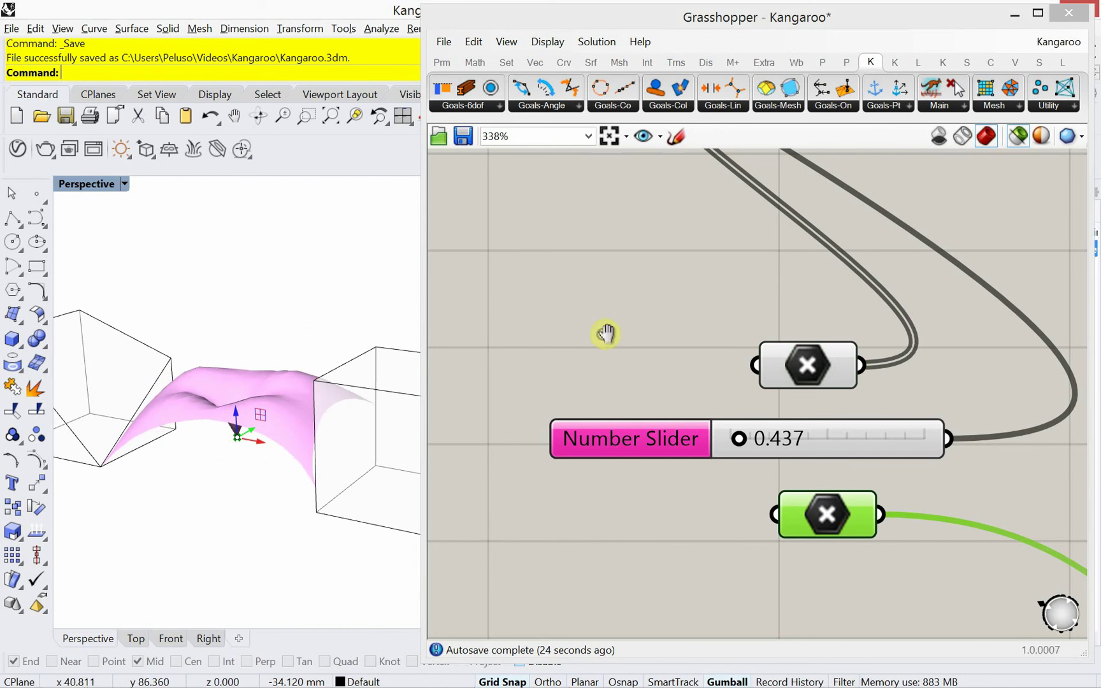
scroll(599, 341, down, 2)
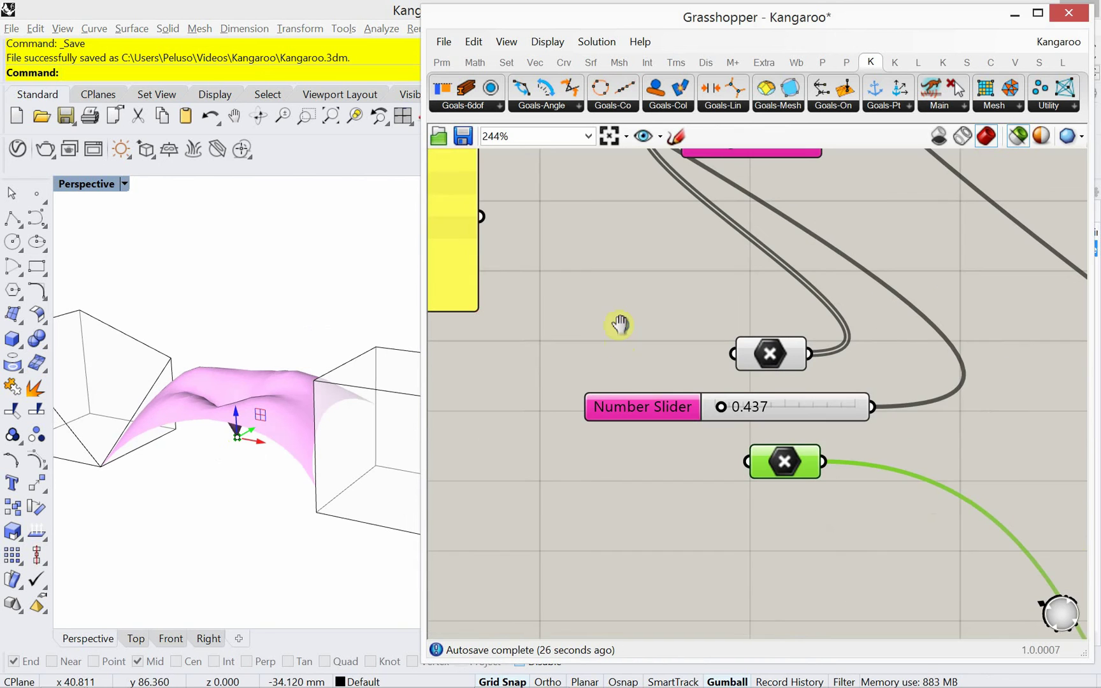
right_drag(620, 323, 585, 344)
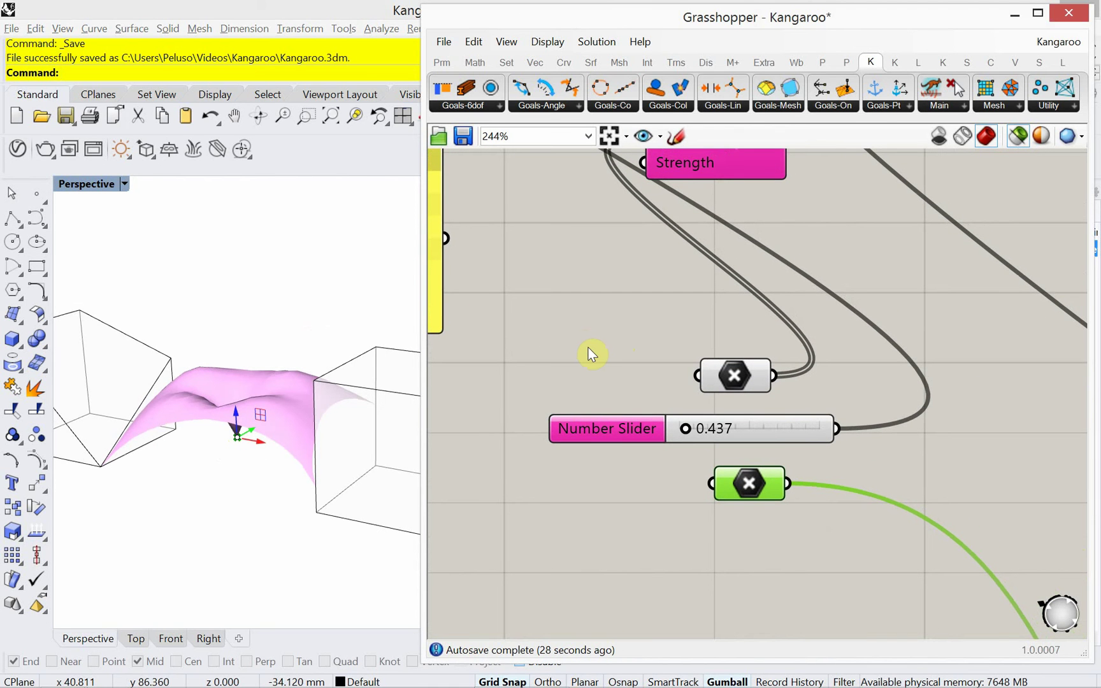